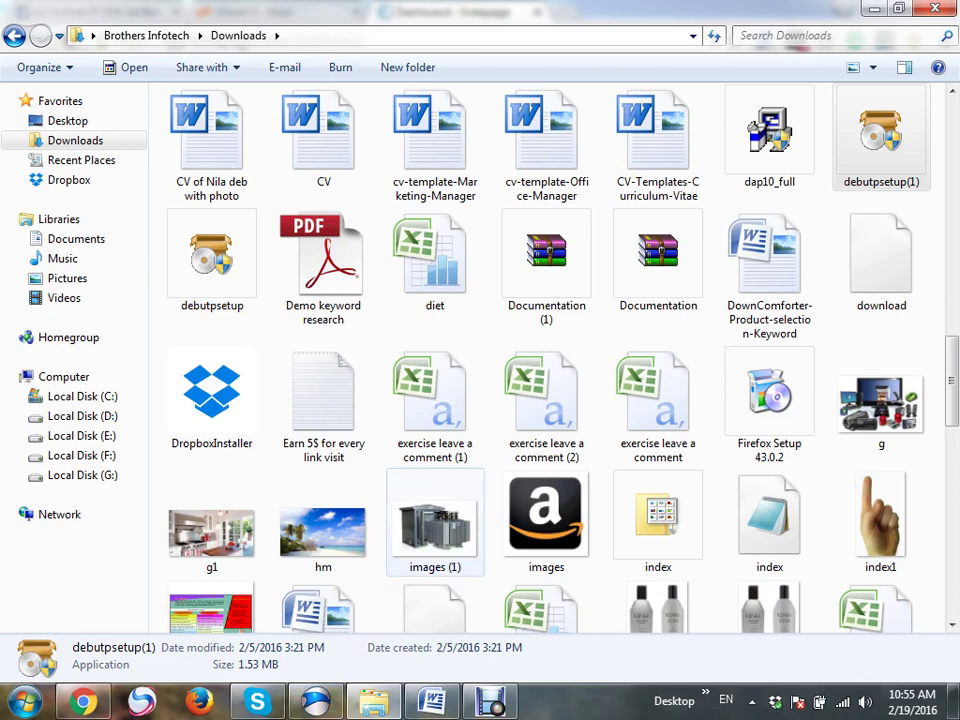
Step: Bring Gmail forward, go back to the Downloads folder, then switch to Chrome's Instapage dashboard
mouse_move(340, 412)
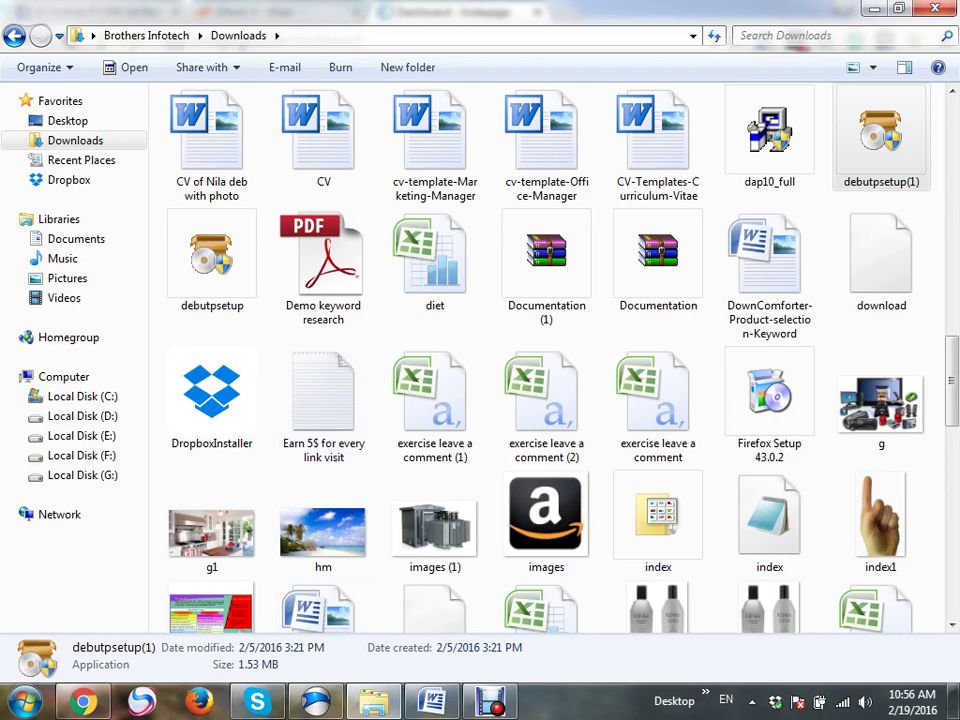
mouse_move(315, 701)
click(315, 585)
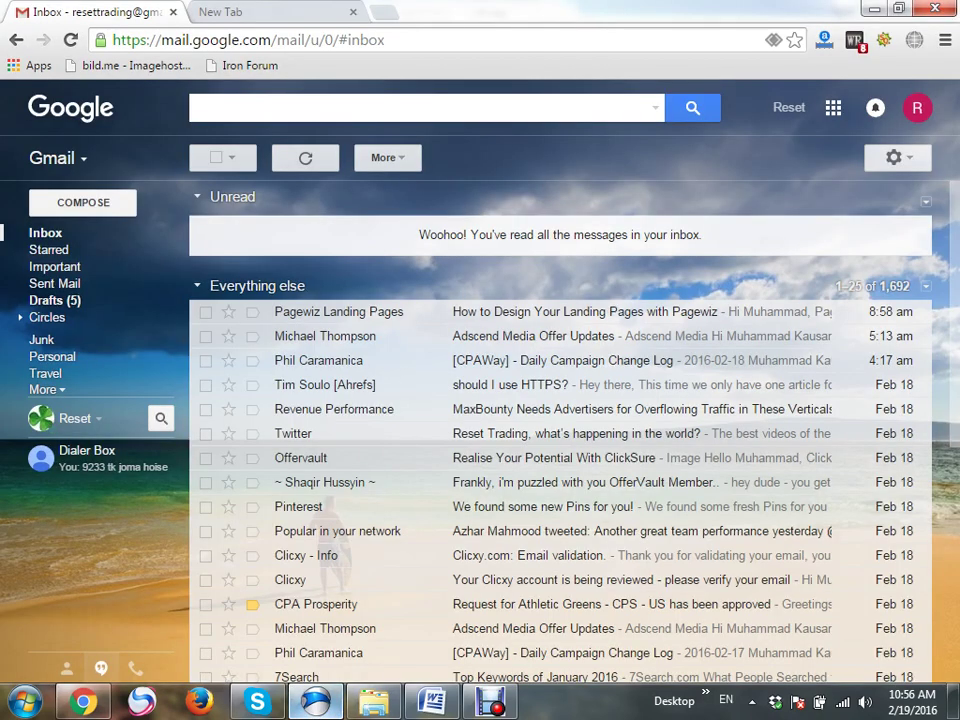
click(315, 701)
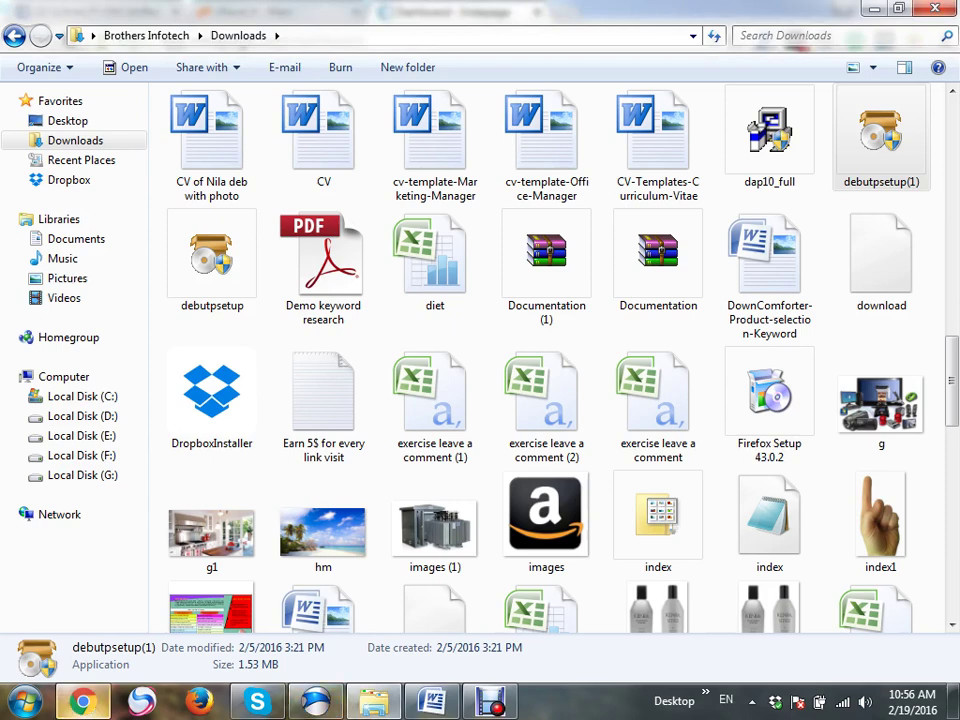
key(alt+Tab)
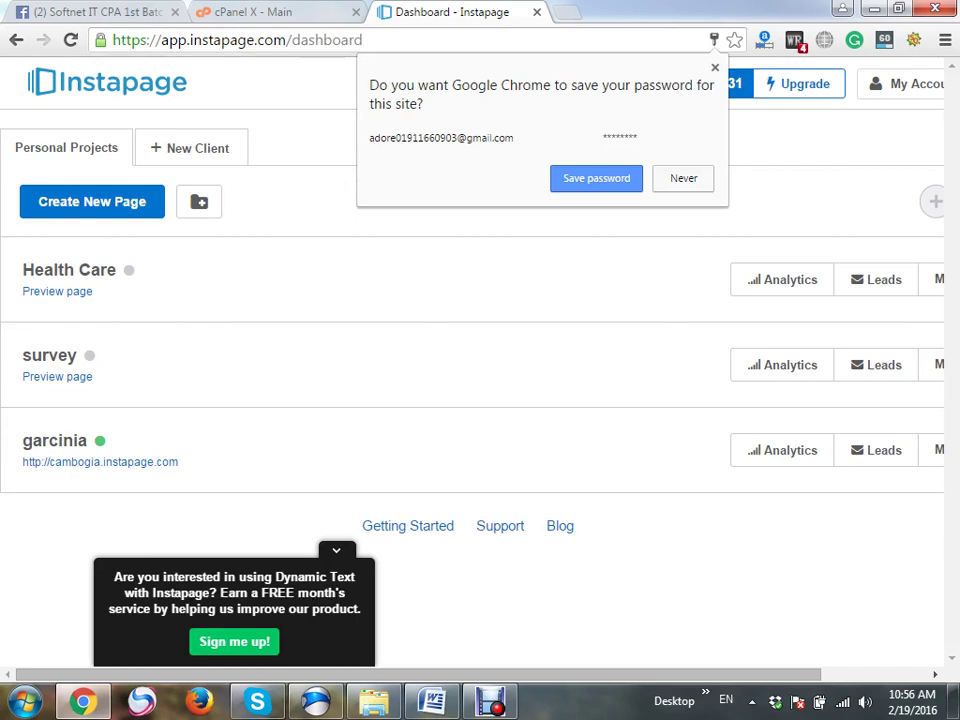
Step: Decline Chrome's password offer, unpublish the garcinia page, and open it in the builder
click(684, 178)
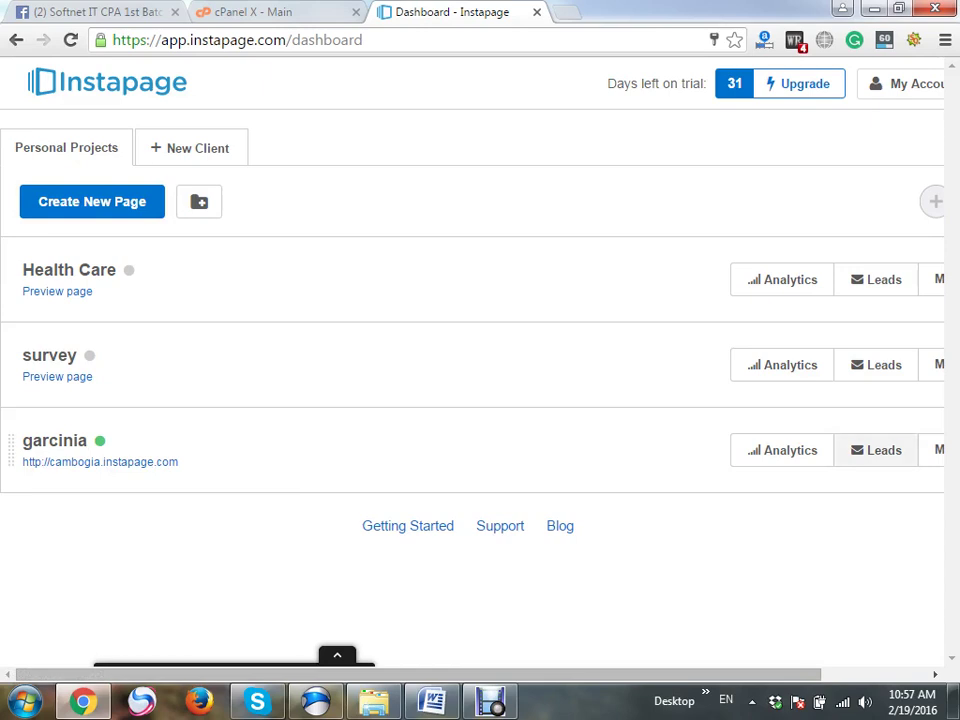
scroll(470, 360, right, 3)
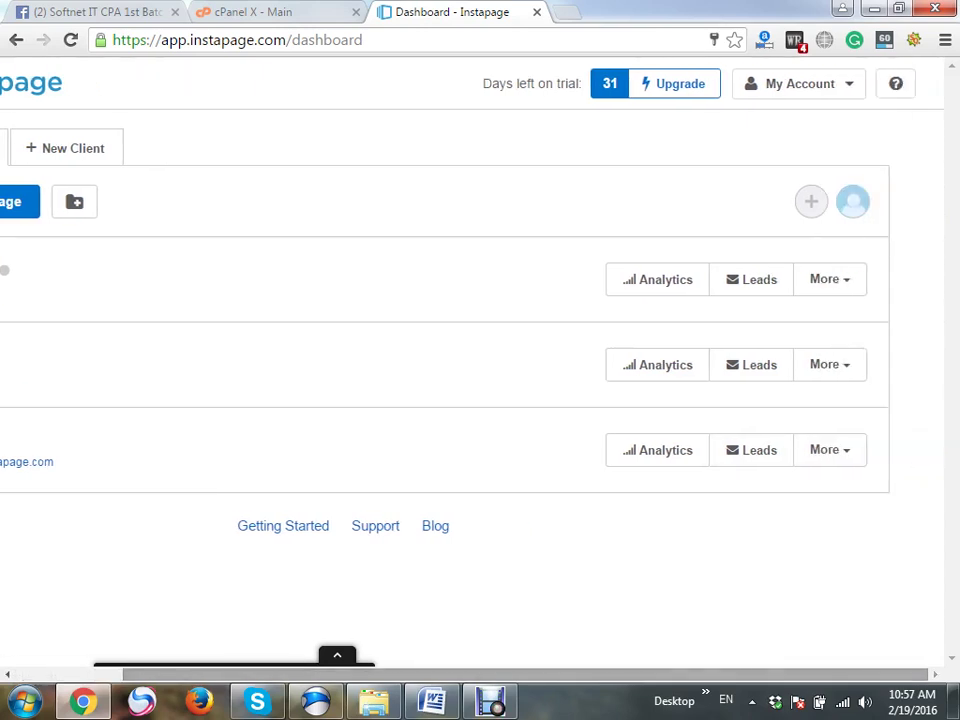
click(829, 450)
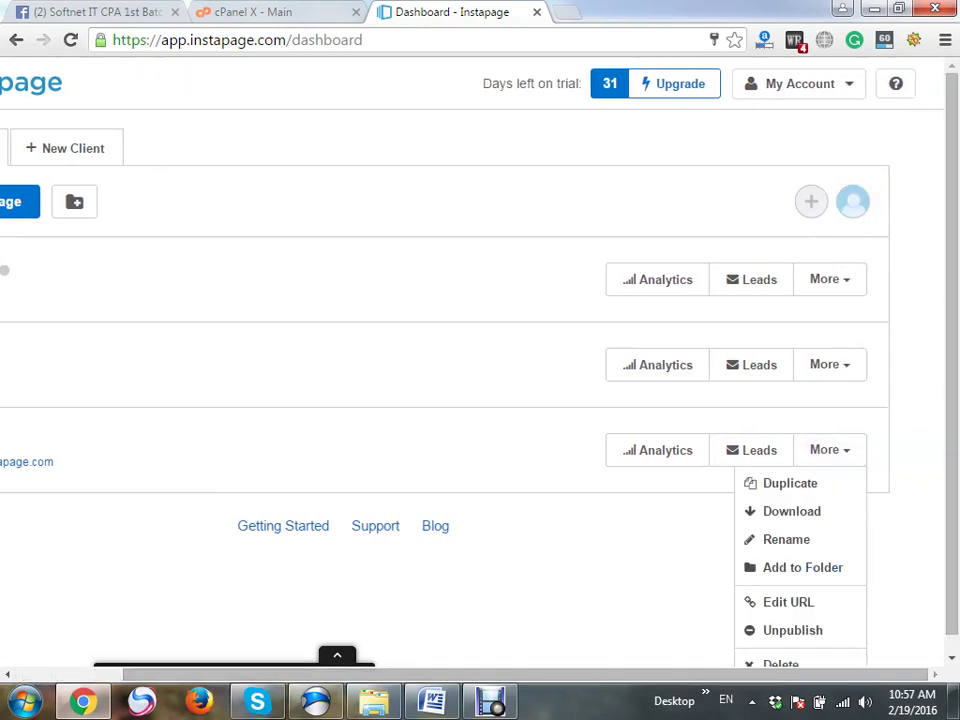
click(792, 630)
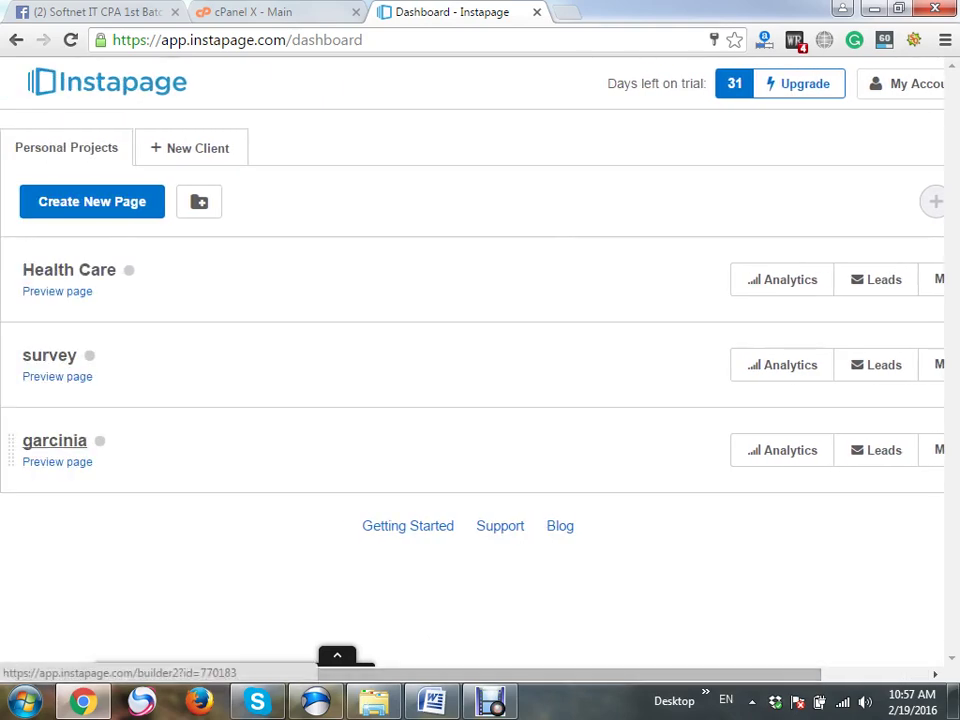
click(55, 440)
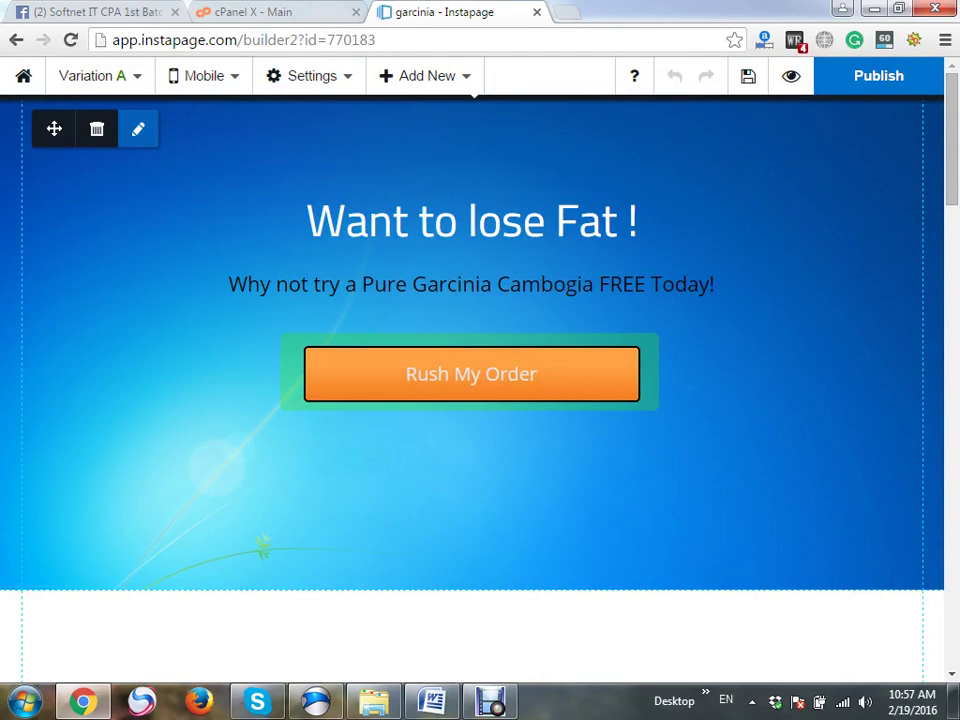
Step: Scroll through the garcinia page in the builder, then open the dashboard in a new tab
scroll(470, 350, down, 9)
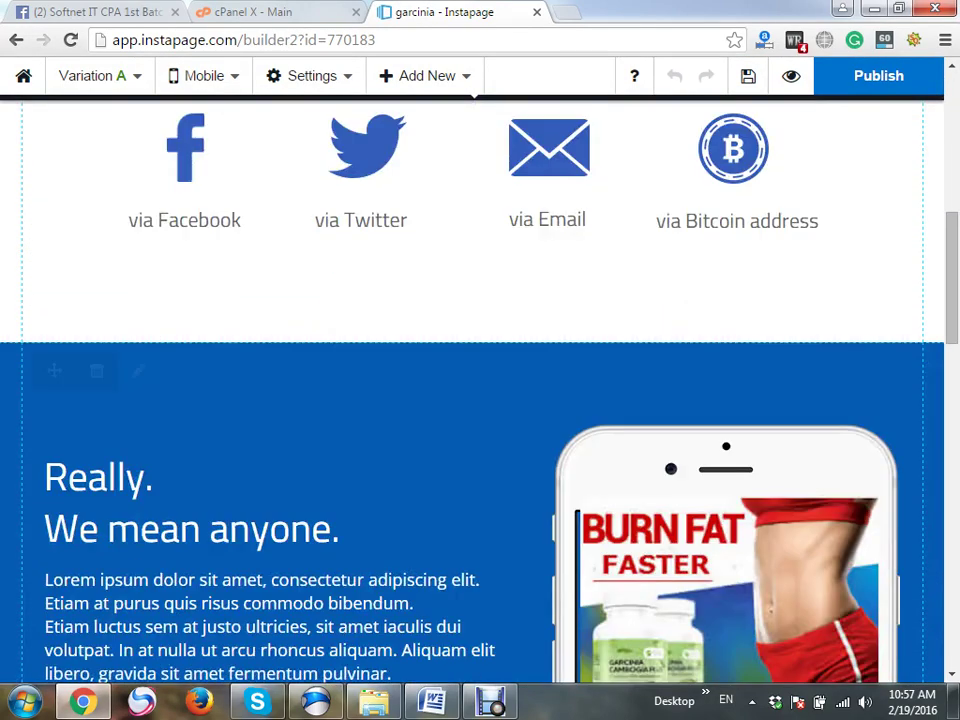
scroll(372, 532, down, 8)
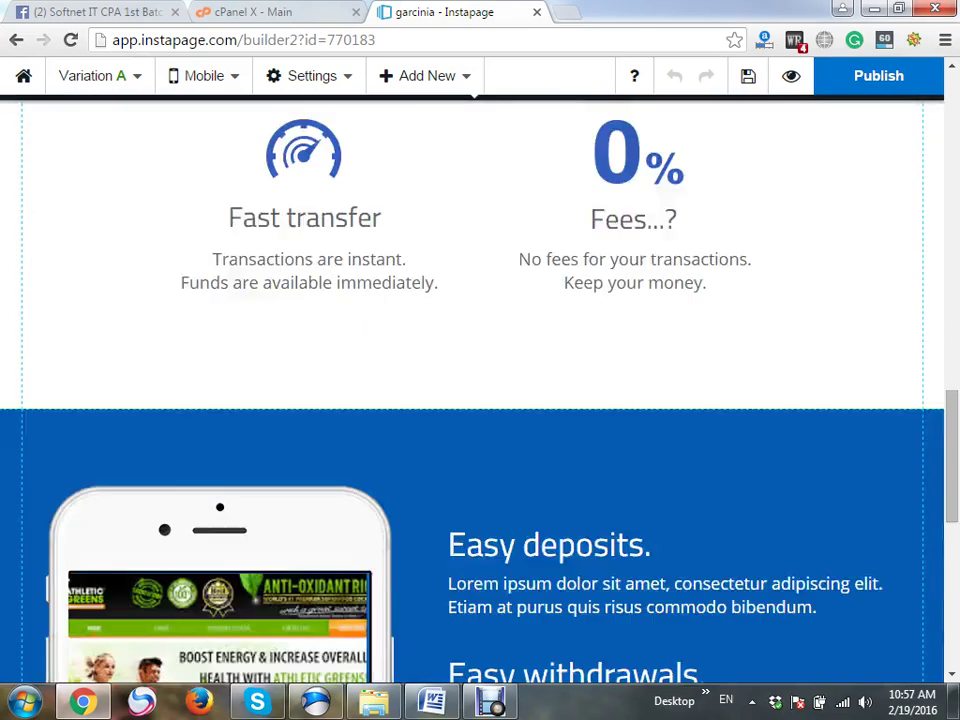
scroll(472, 390, down, 3)
scroll(470, 390, down, 3)
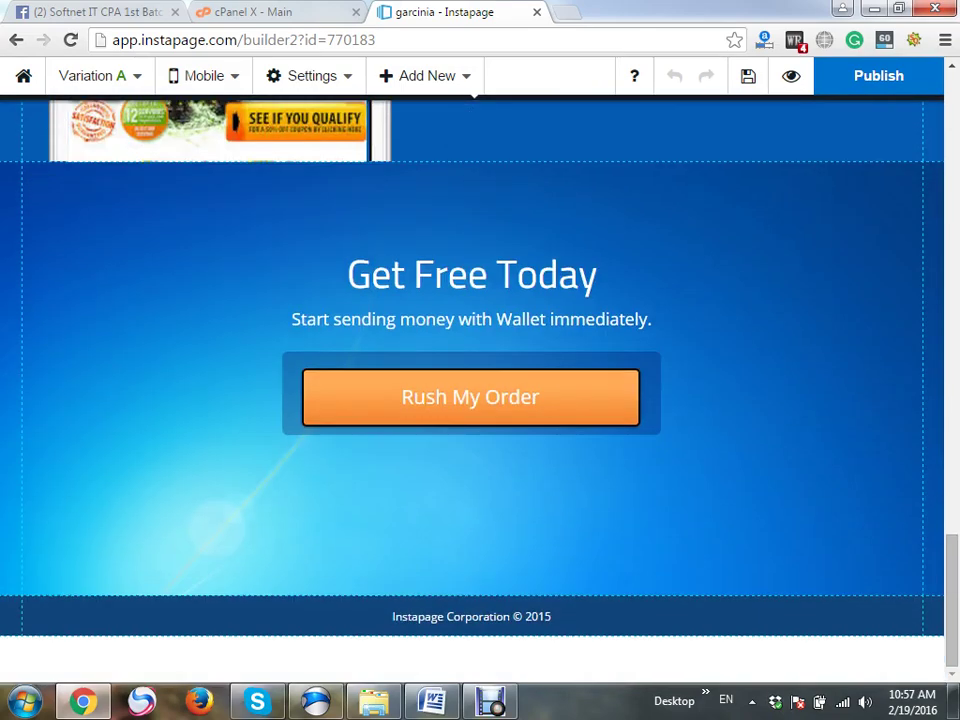
scroll(470, 390, up, 10)
scroll(470, 390, up, 10)
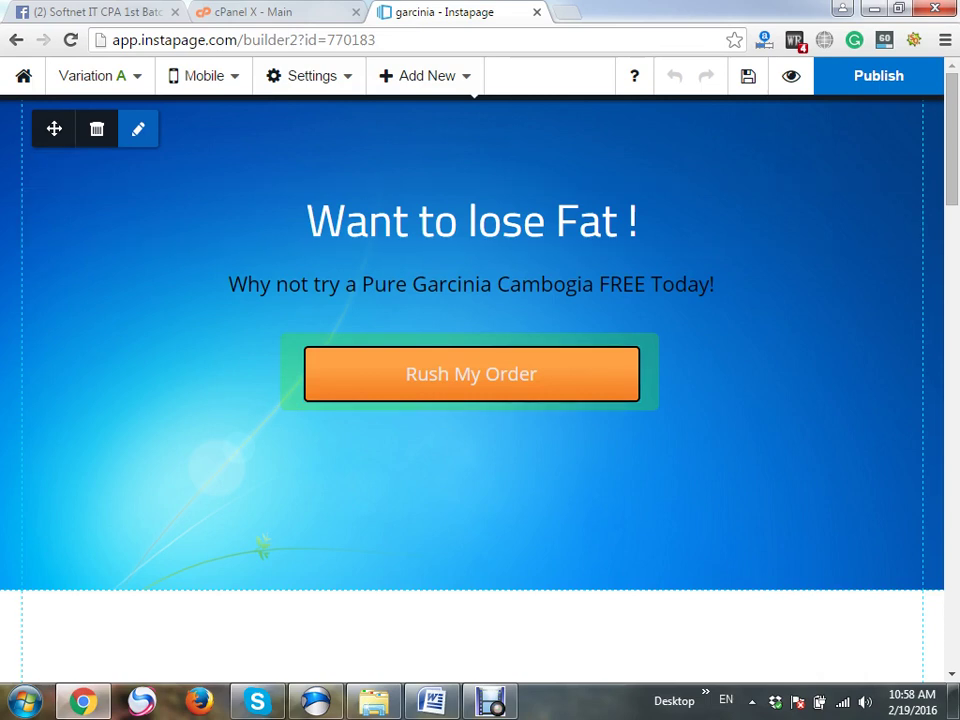
click(24, 76)
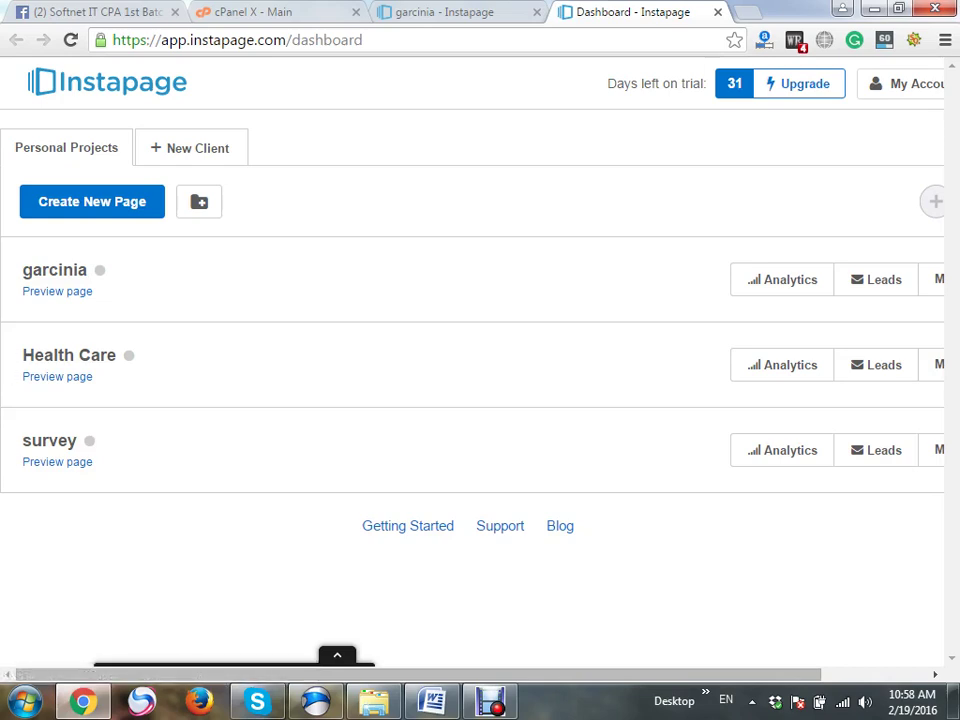
Step: Open the Health Care page's More actions menu on the dashboard
scroll(480, 360, right, 3)
click(830, 364)
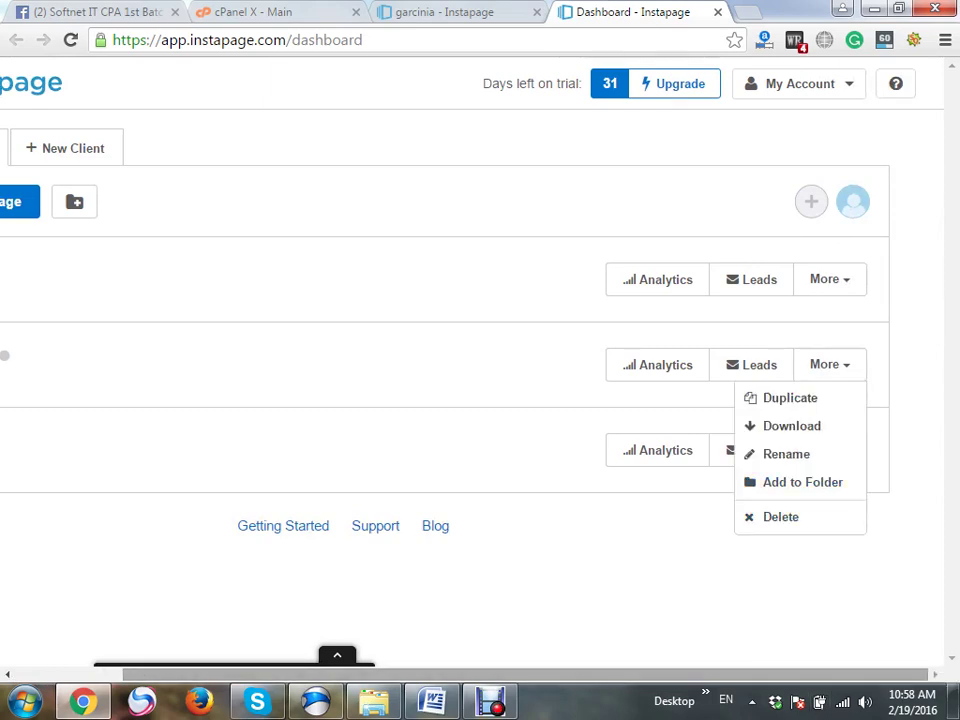
scroll(470, 350, left, 3)
click(444, 12)
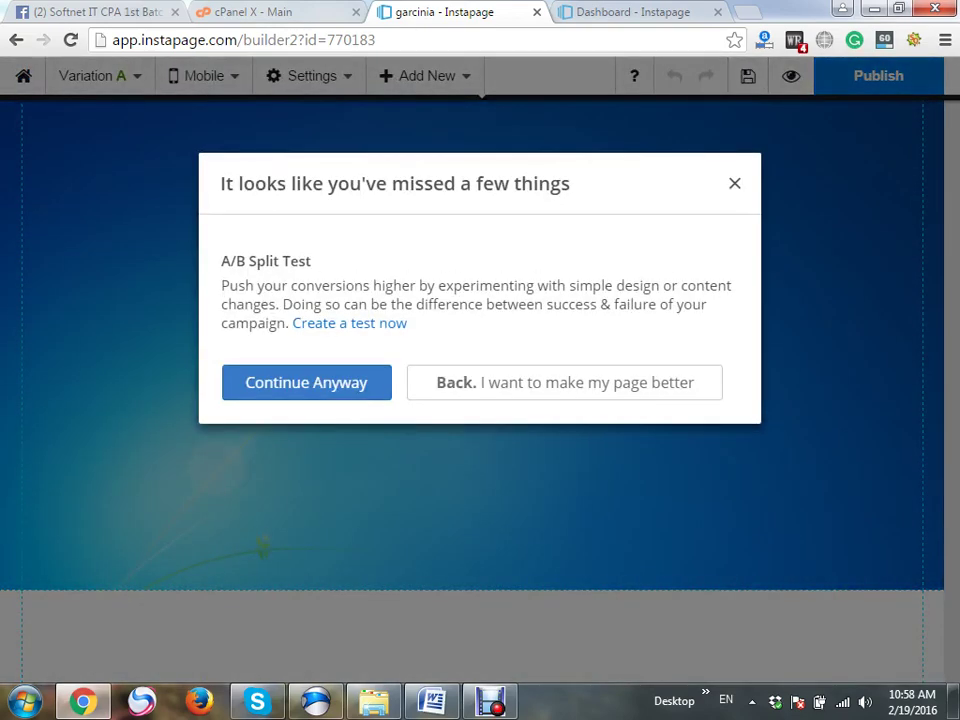
click(306, 382)
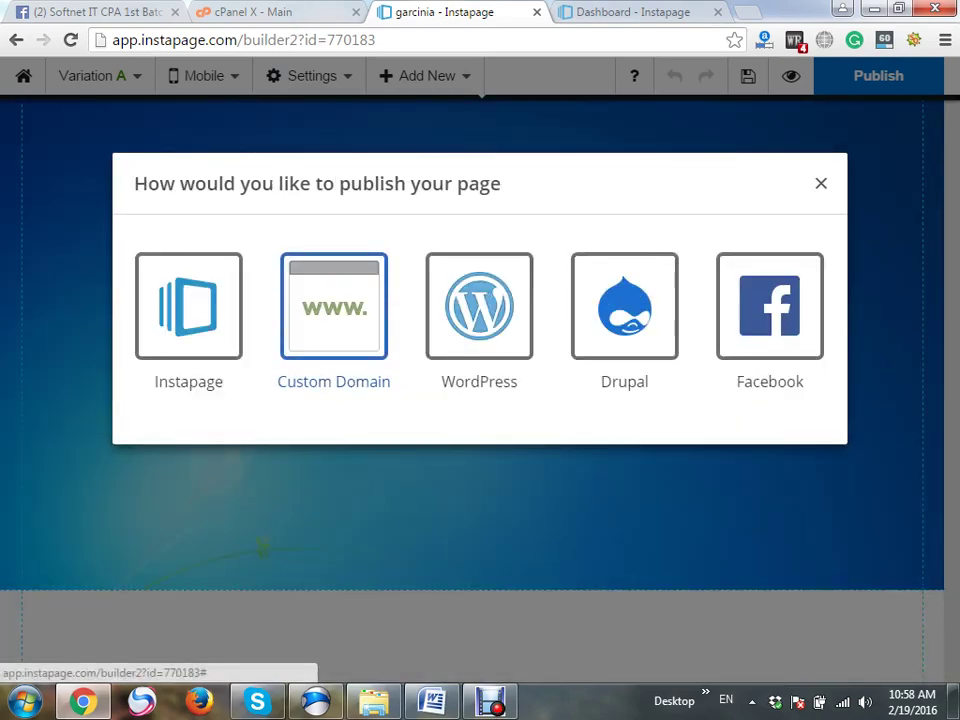
click(343, 344)
click(350, 344)
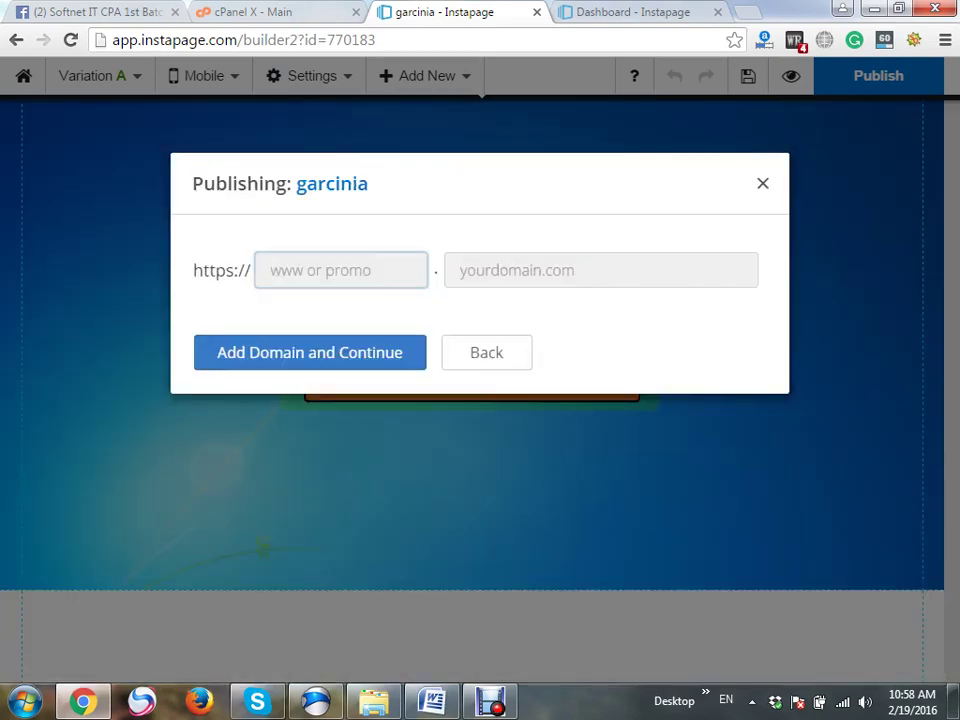
click(319, 268)
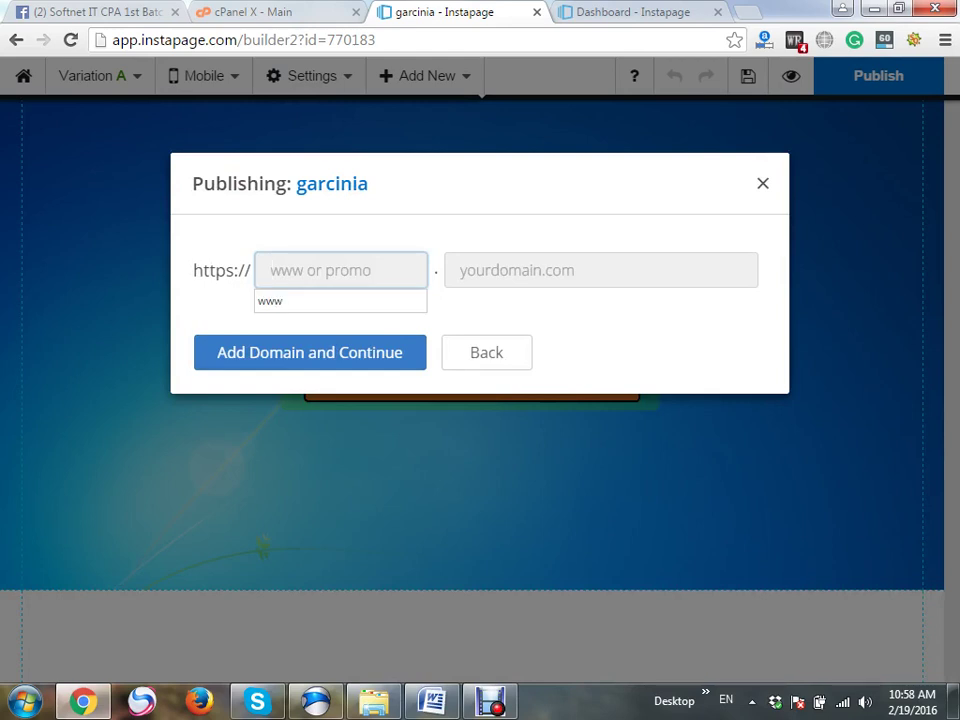
text(www.he)
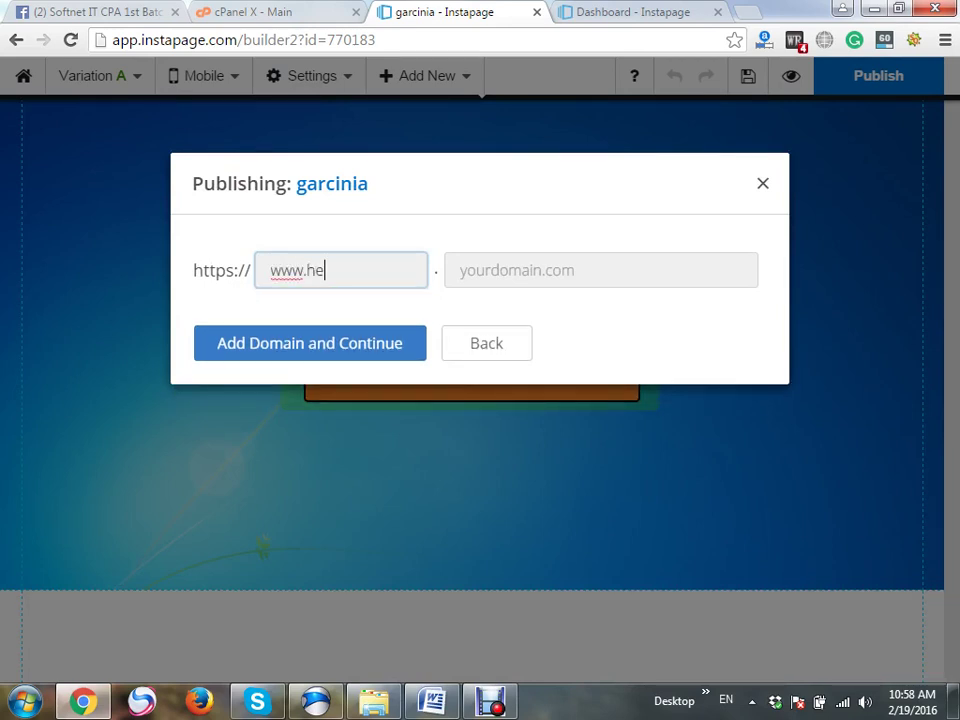
text(althn)
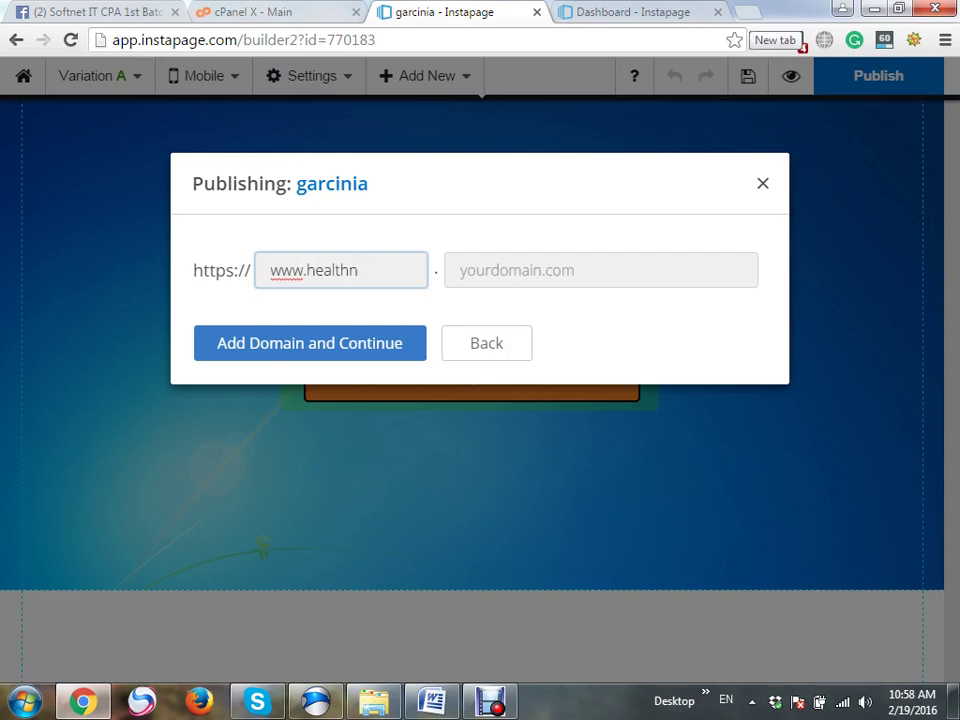
Step: Open Namecheap in a new tab and sign in with the suggested account username
click(748, 12)
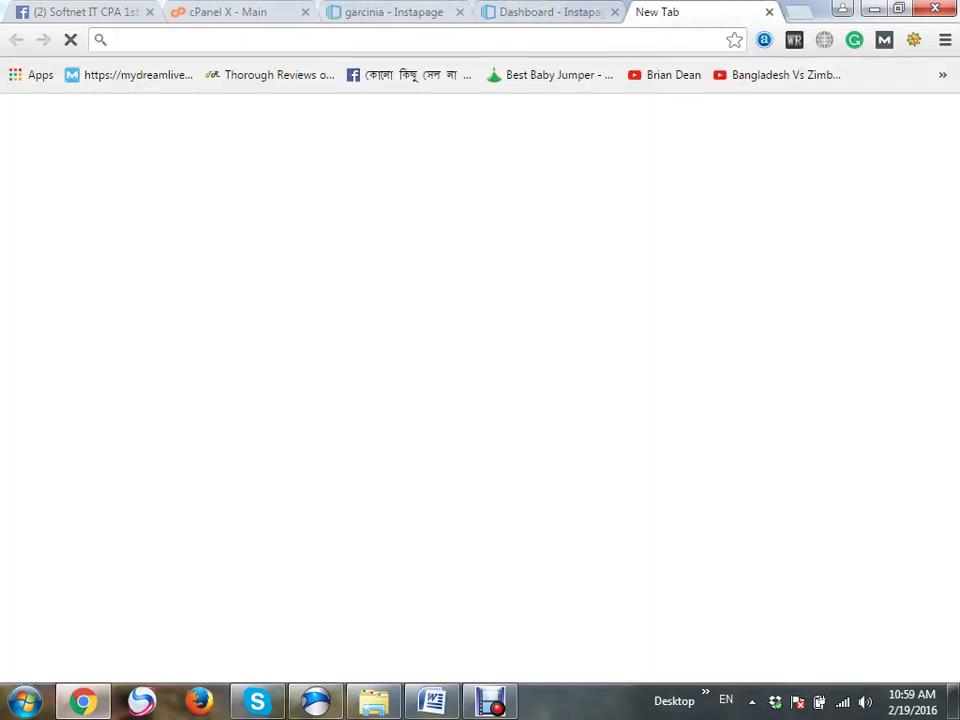
text(n)
key(Return)
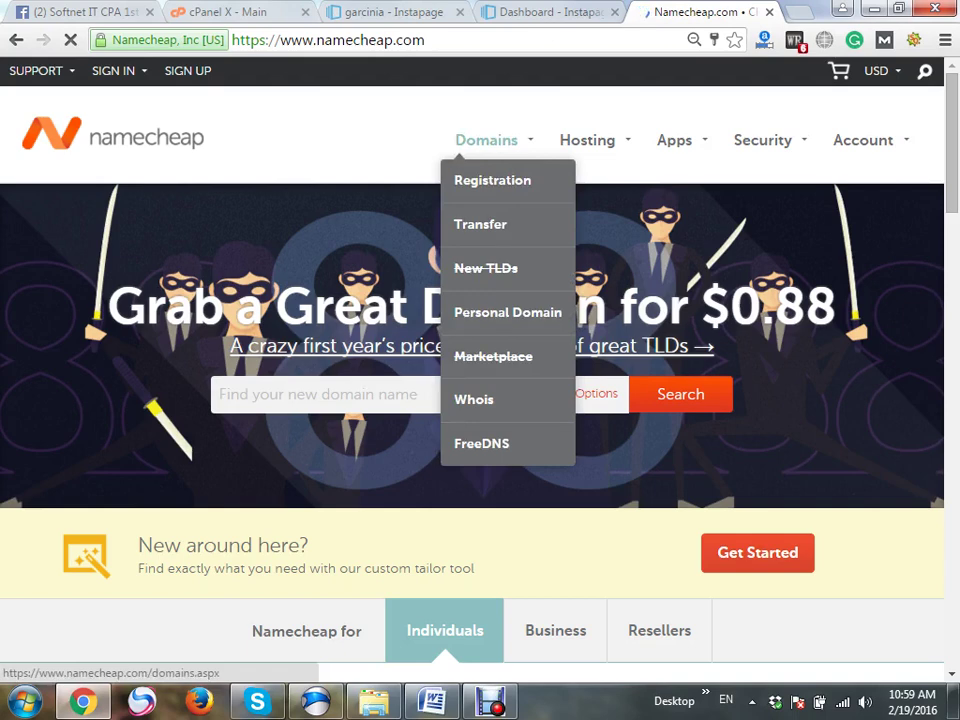
mouse_move(114, 71)
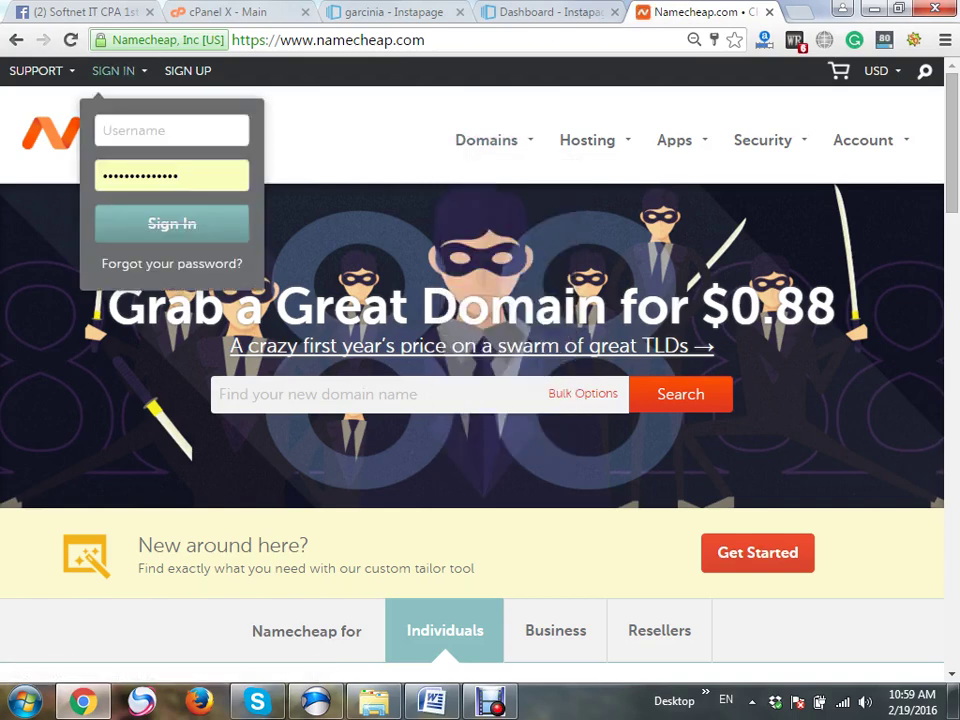
click(165, 130)
text(b)
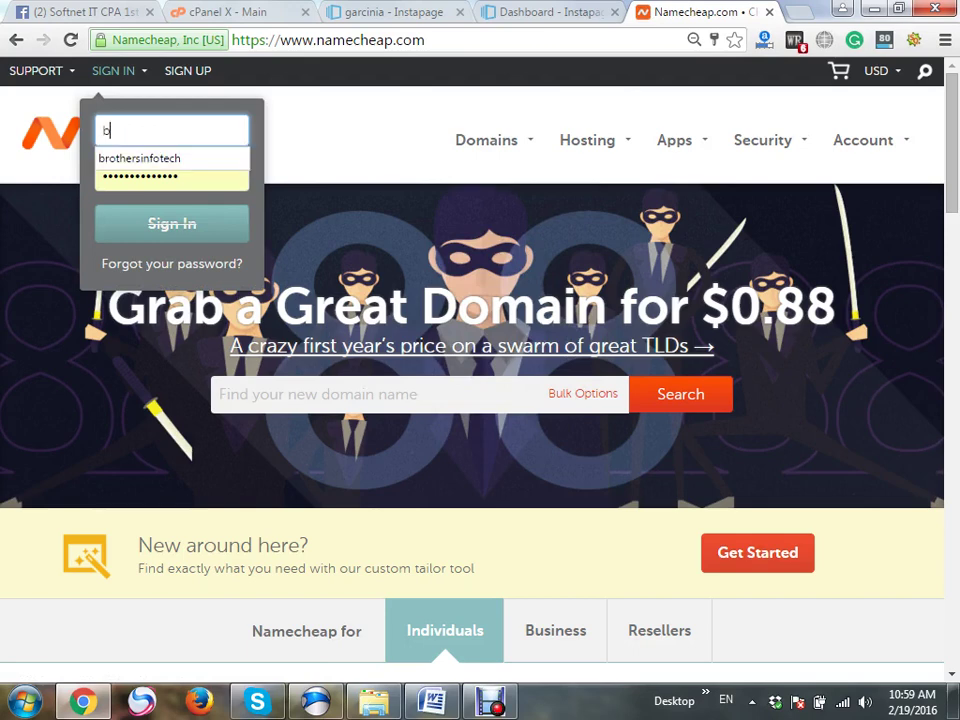
key(Down)
key(Return)
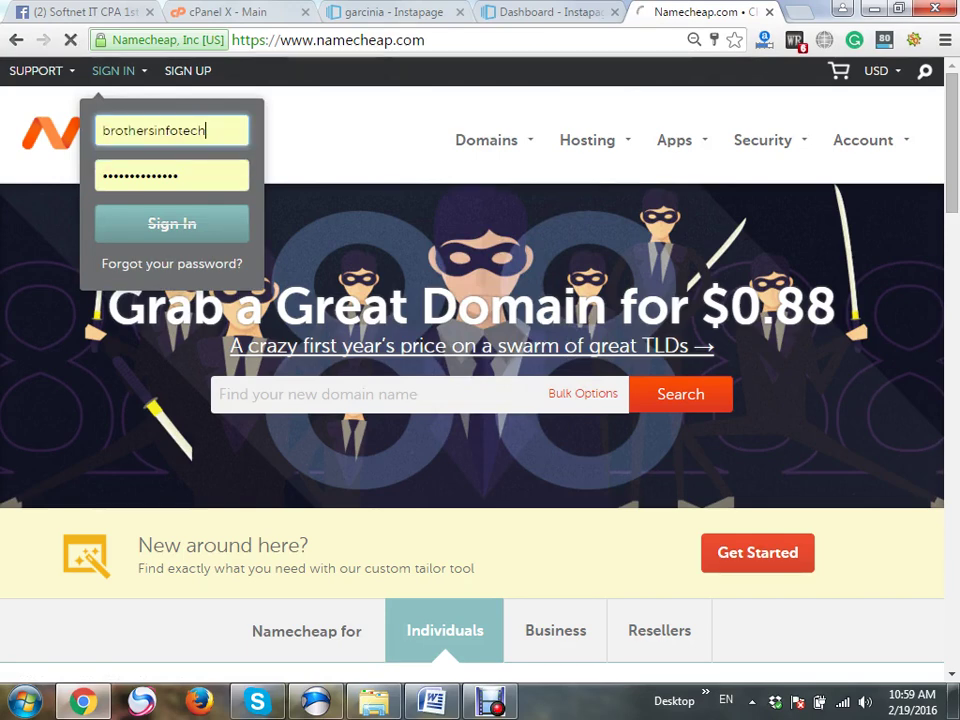
key(Return)
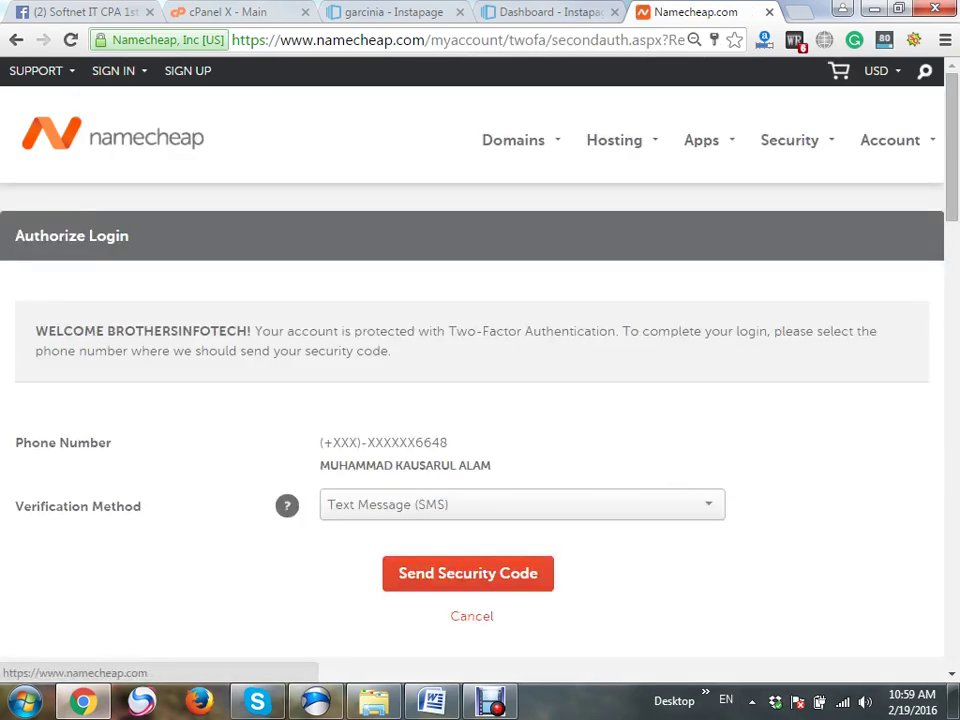
Step: Have a security code texted and enter it to finish login verification
click(468, 573)
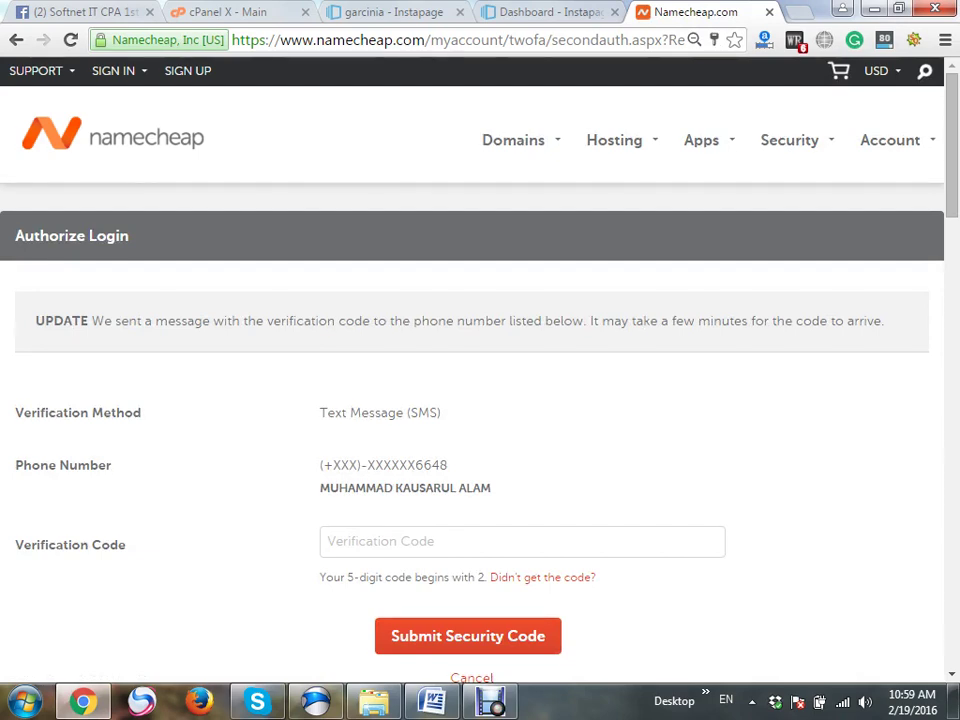
click(373, 532)
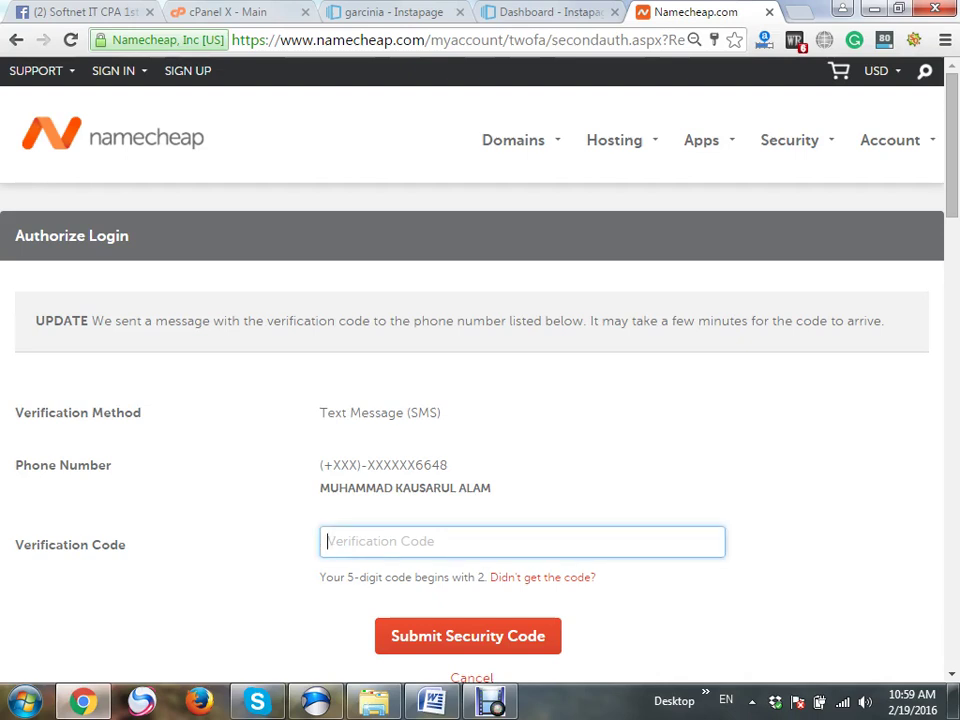
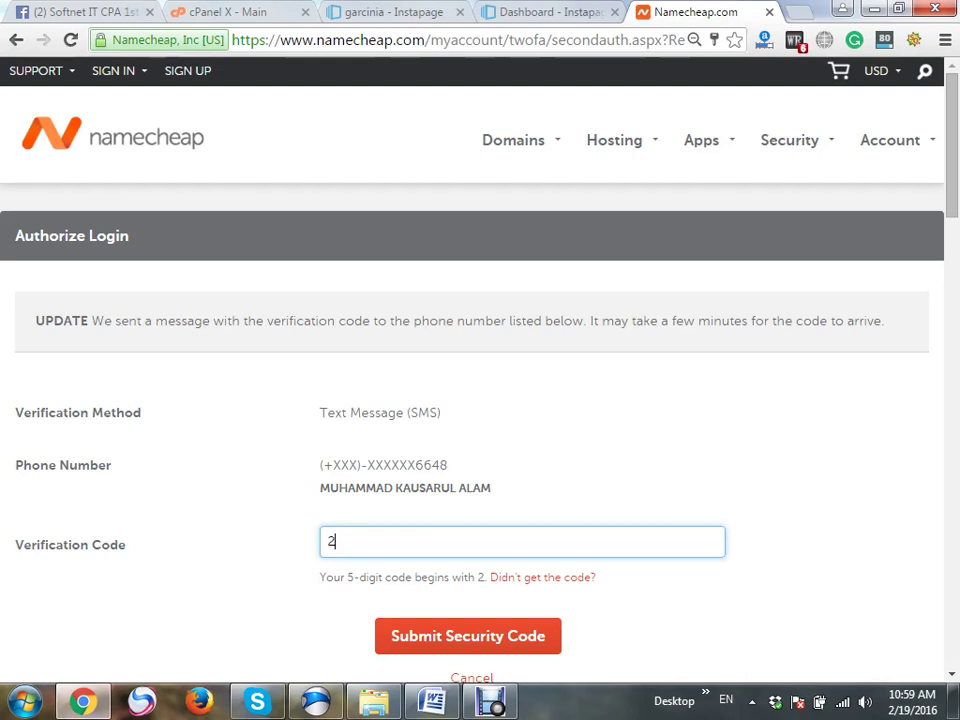
key(Tab)
key(Return)
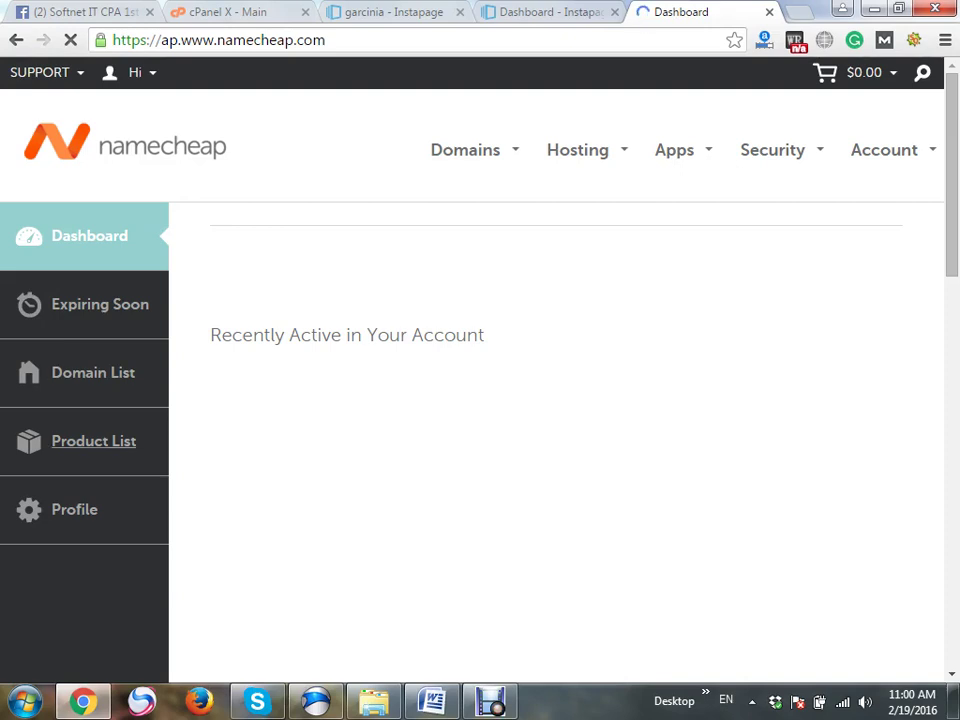
Step: Open Namecheap's Domain List, glancing at the Instapage tab while it loads
click(93, 372)
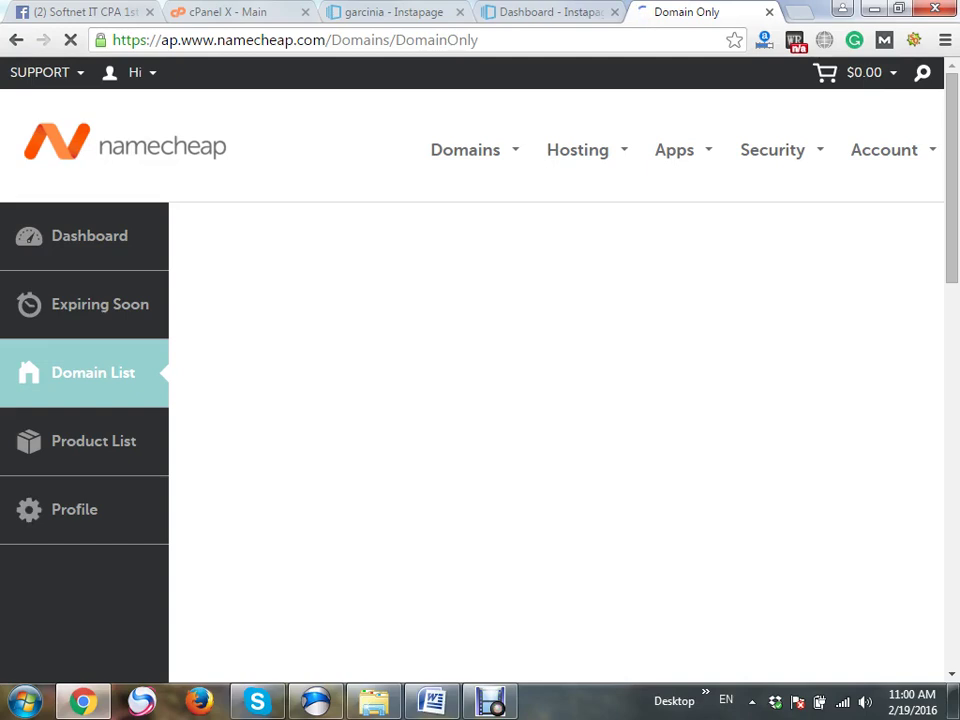
click(545, 12)
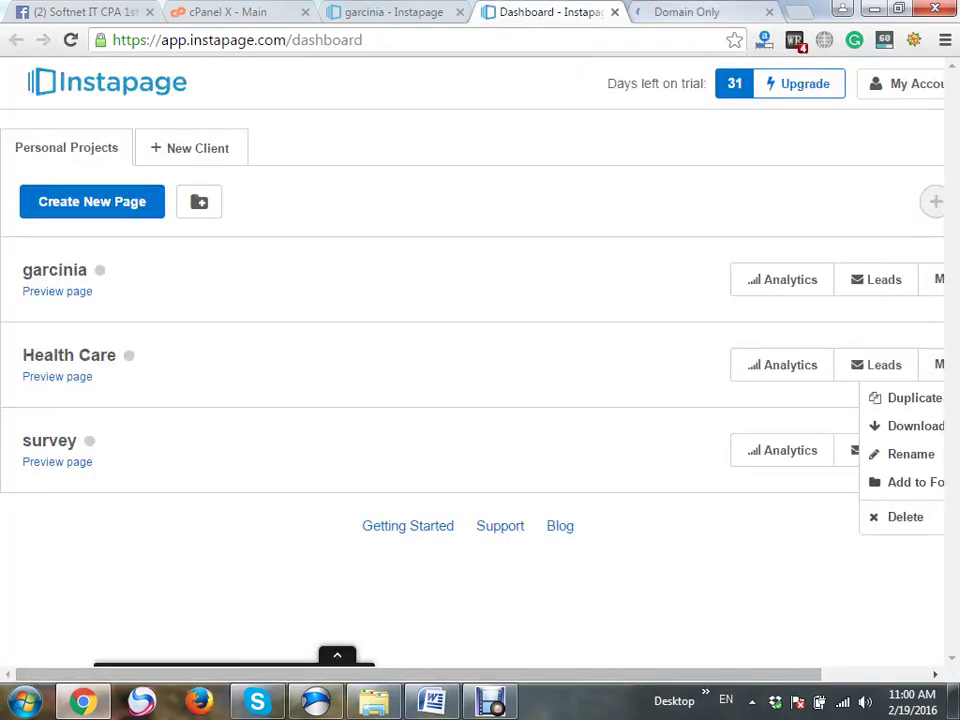
click(687, 12)
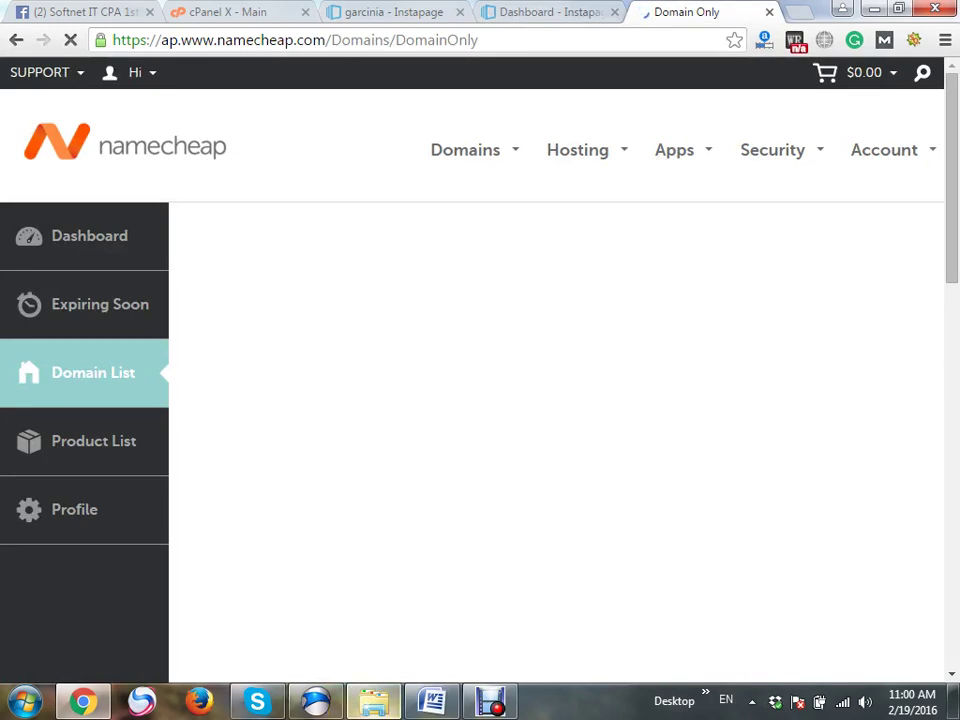
Step: Close the Downloads Explorer window and return to the Instapage dashboard tab
mouse_move(373, 700)
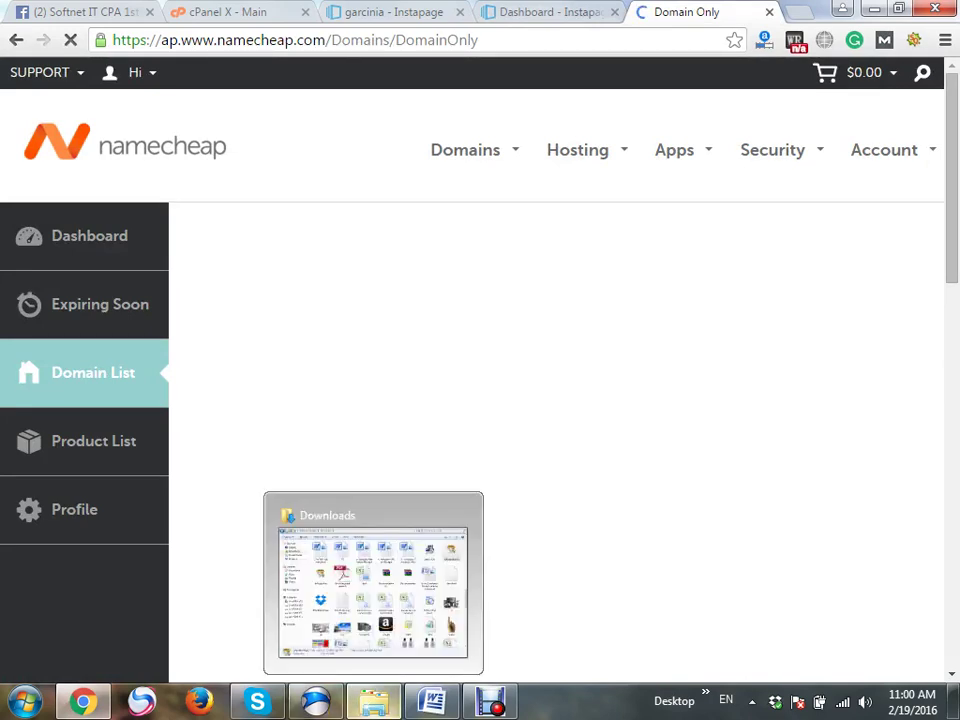
right_click(373, 700)
click(320, 647)
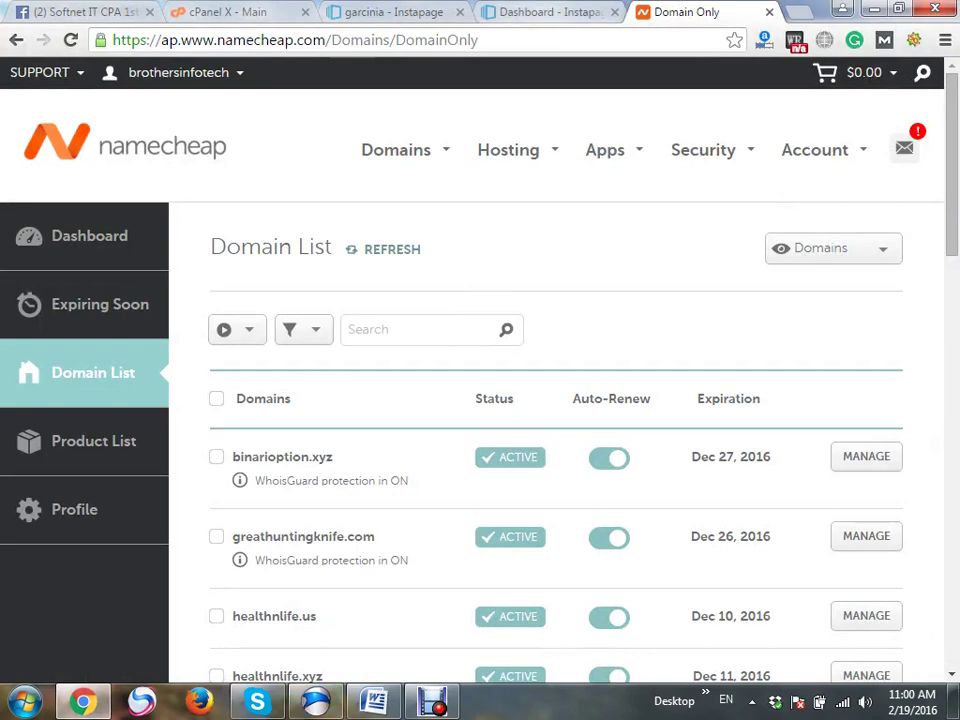
click(549, 12)
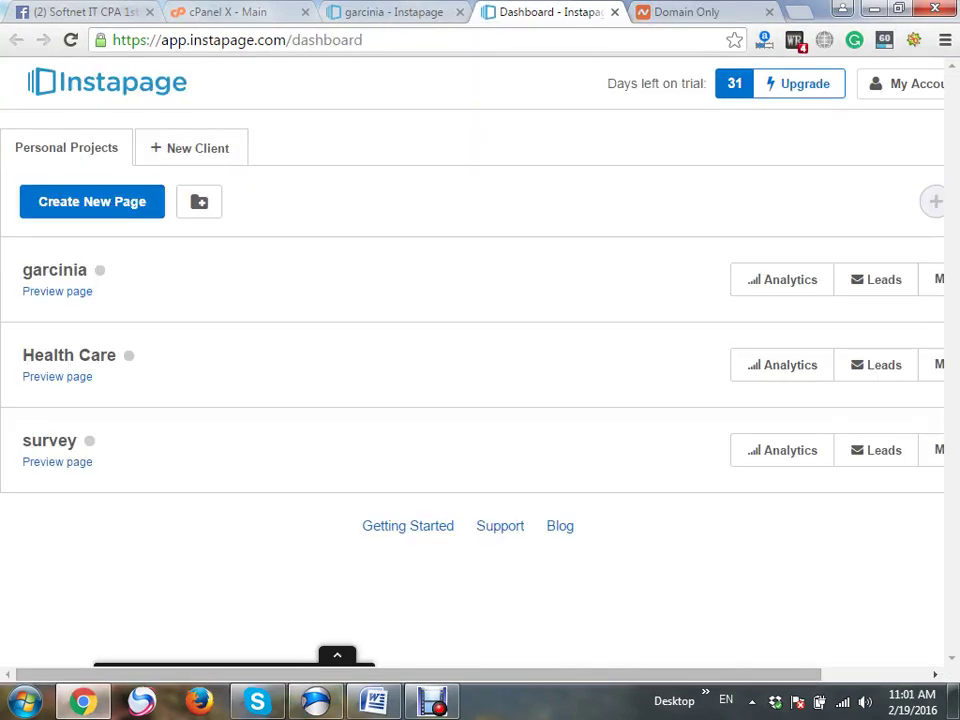
click(236, 12)
click(393, 12)
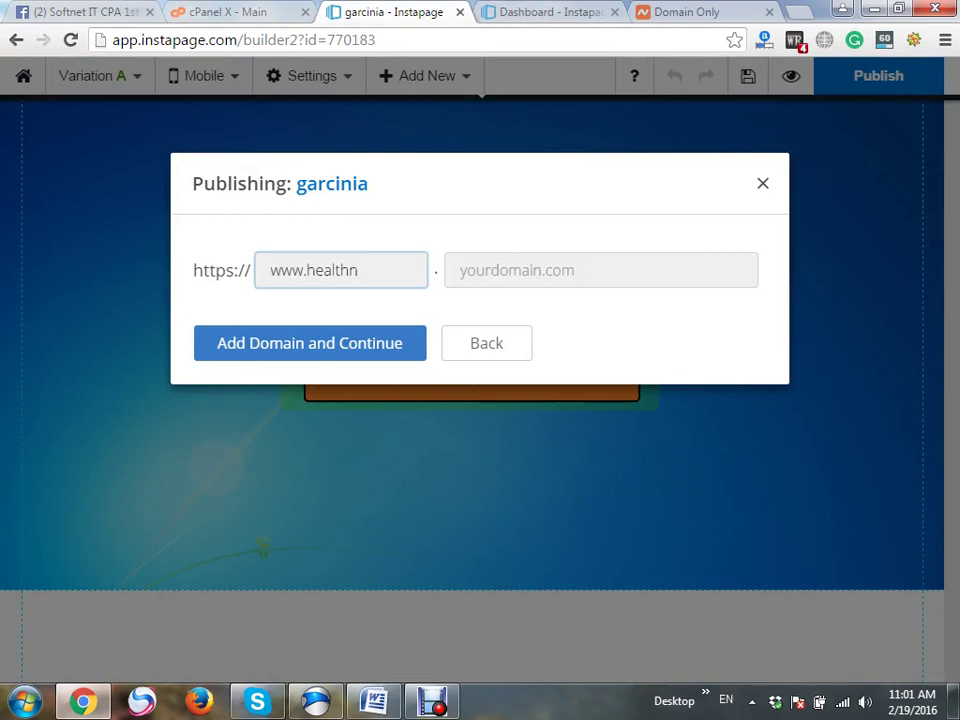
text(life.us)
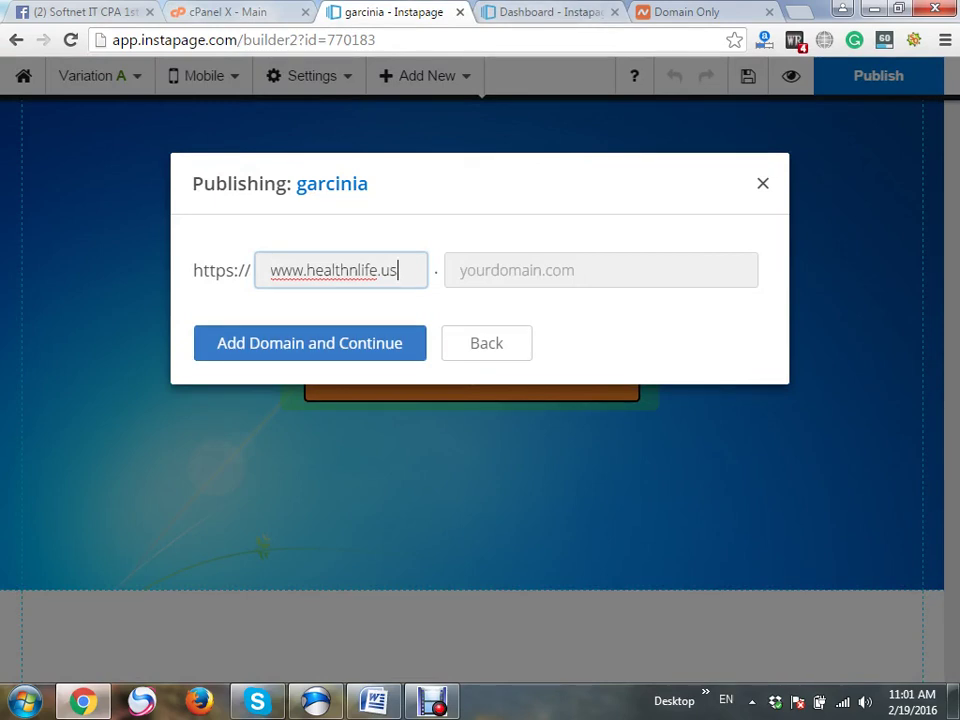
key(Return)
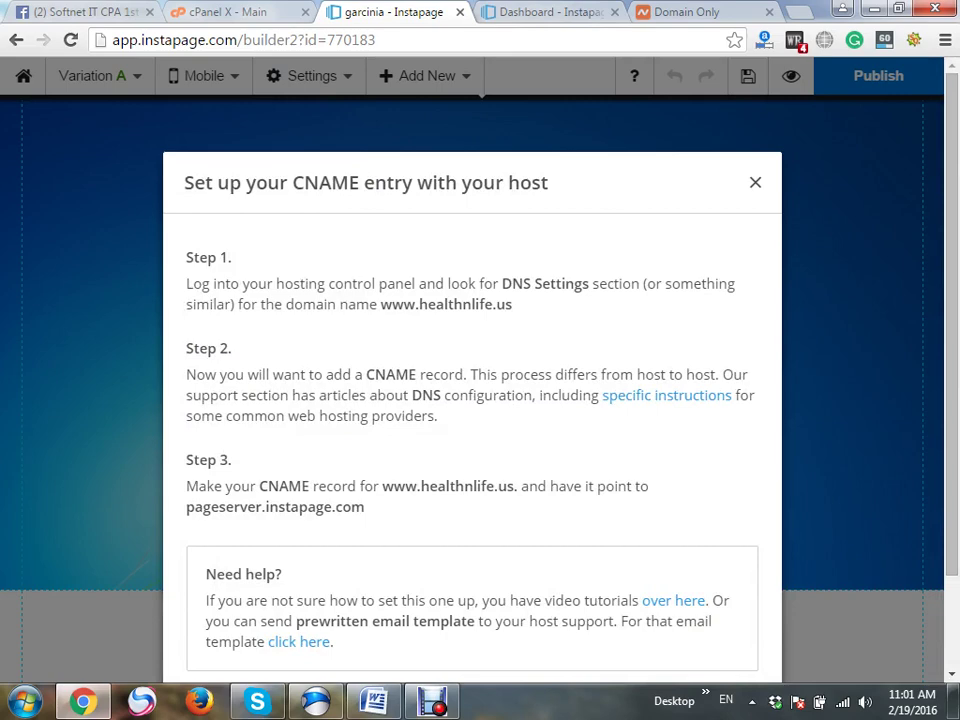
scroll(472, 400, down, 1)
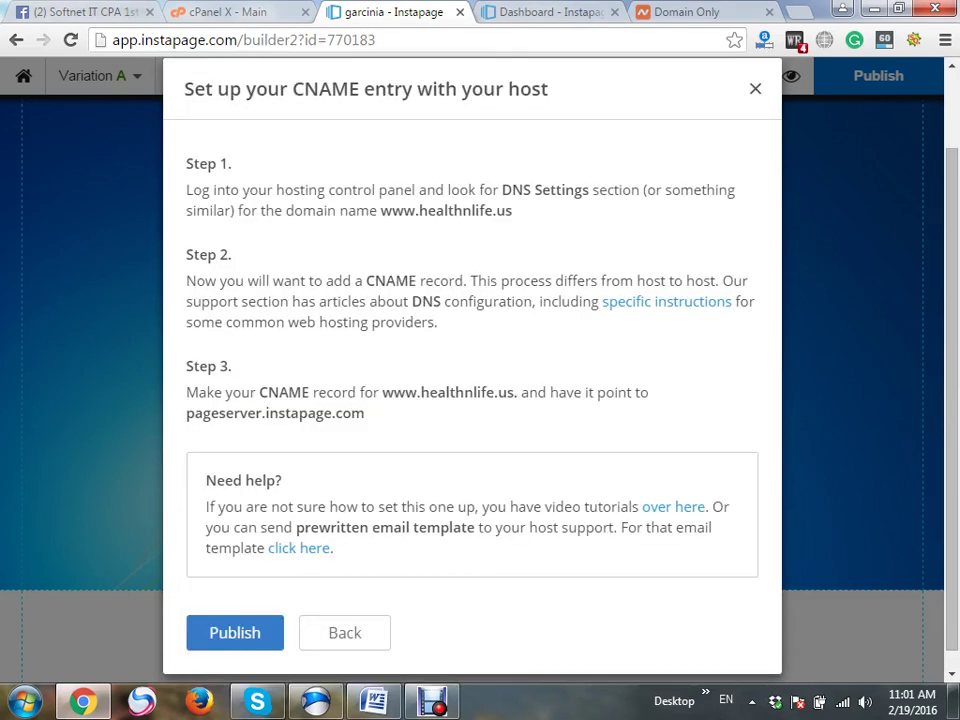
scroll(472, 400, up, 1)
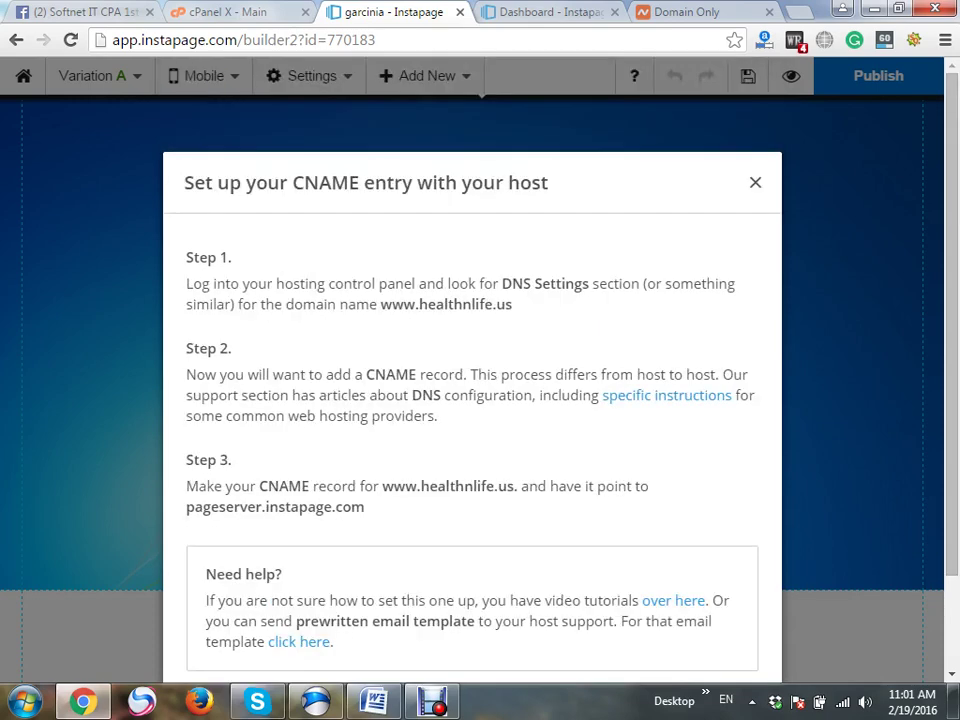
Step: Switch to cPanel and open the Advanced DNS Zone Editor from the Domains section
key(ctrl+shift+Tab)
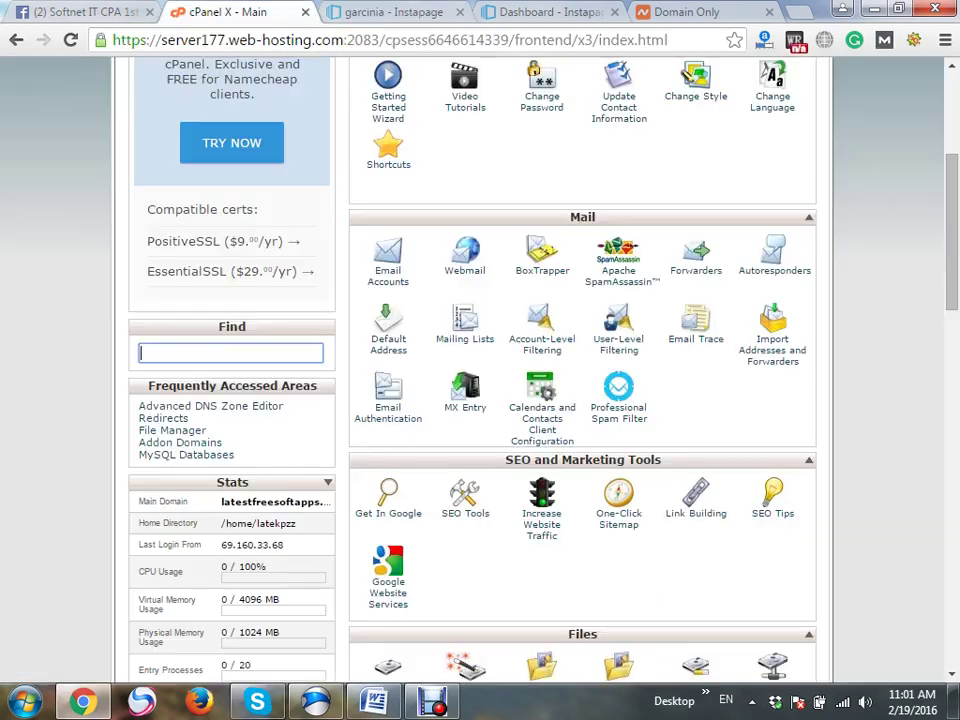
scroll(472, 370, up, 4)
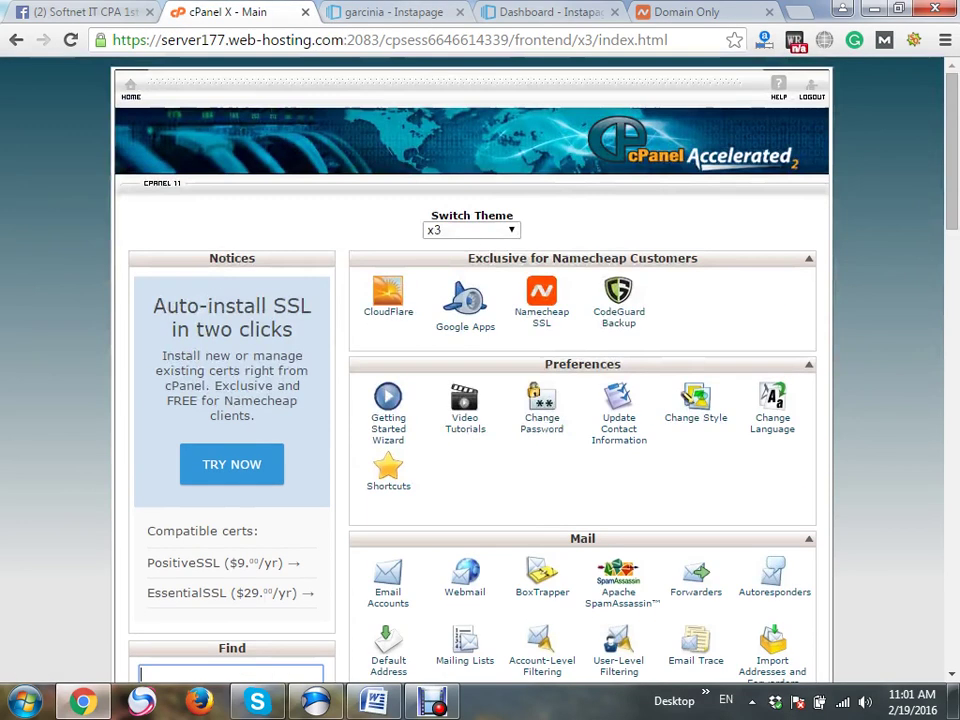
scroll(472, 370, down, 7)
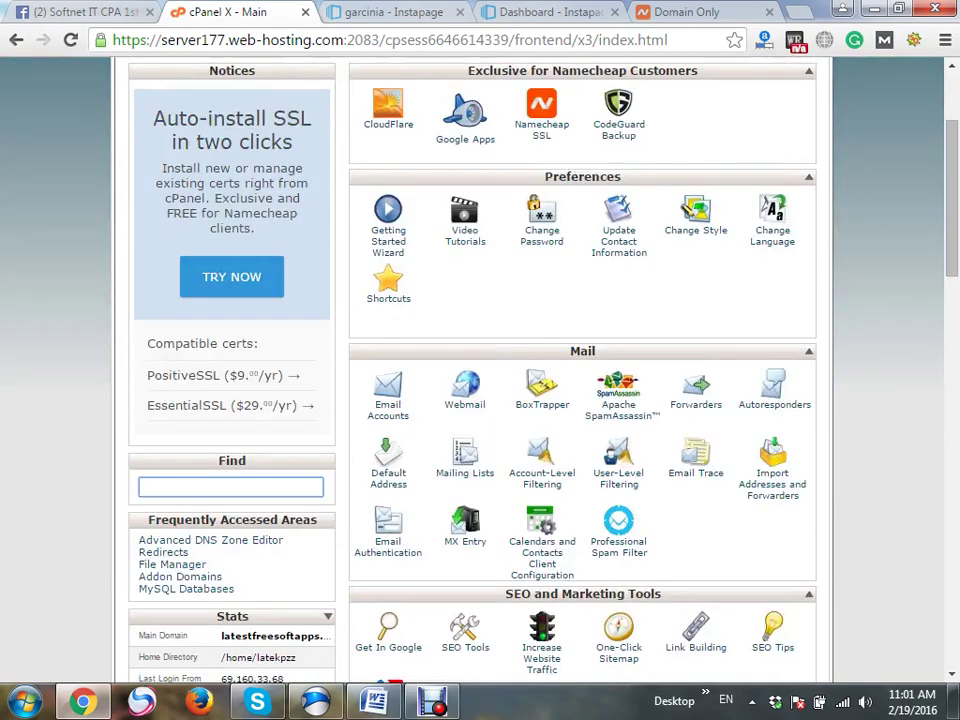
scroll(582, 370, down, 7)
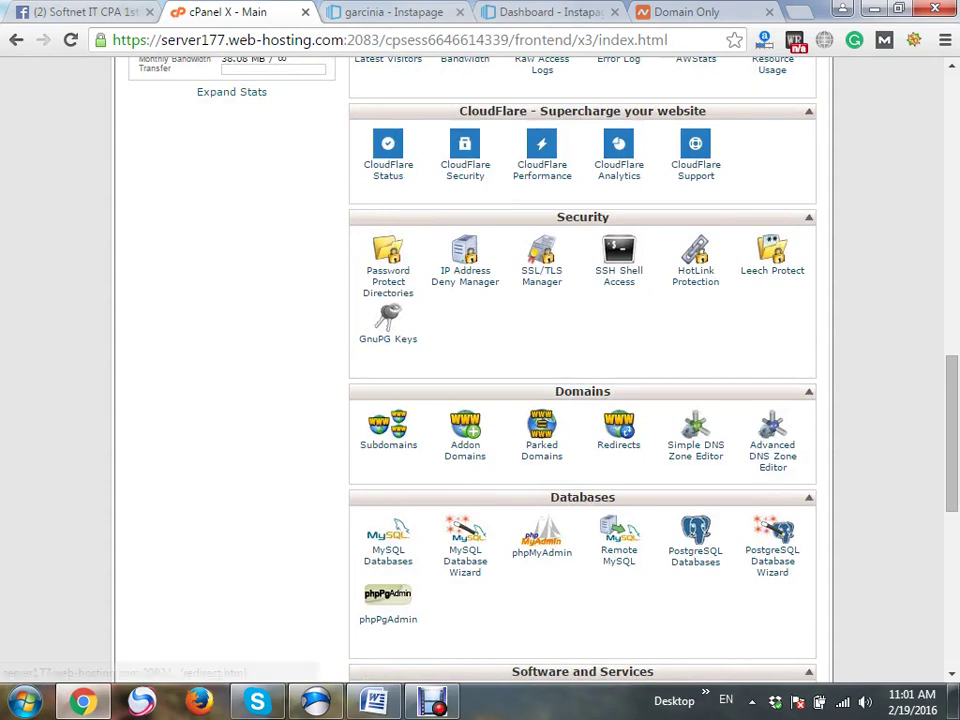
click(772, 456)
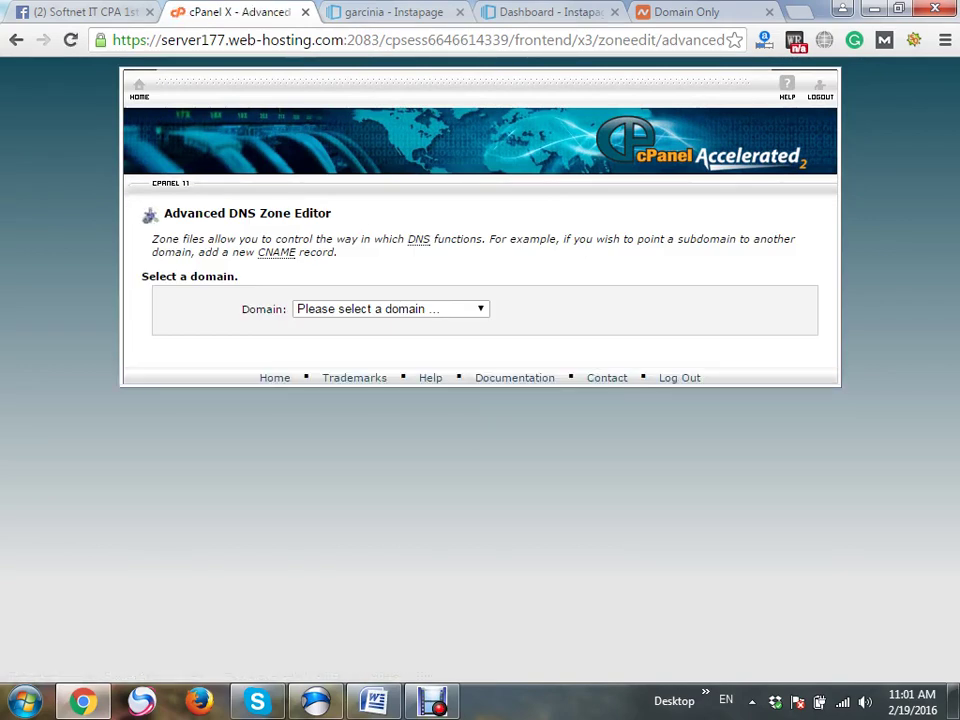
Step: Load the healthnlife.us zone records and inspect the ftp CNAME record without changing it
click(391, 309)
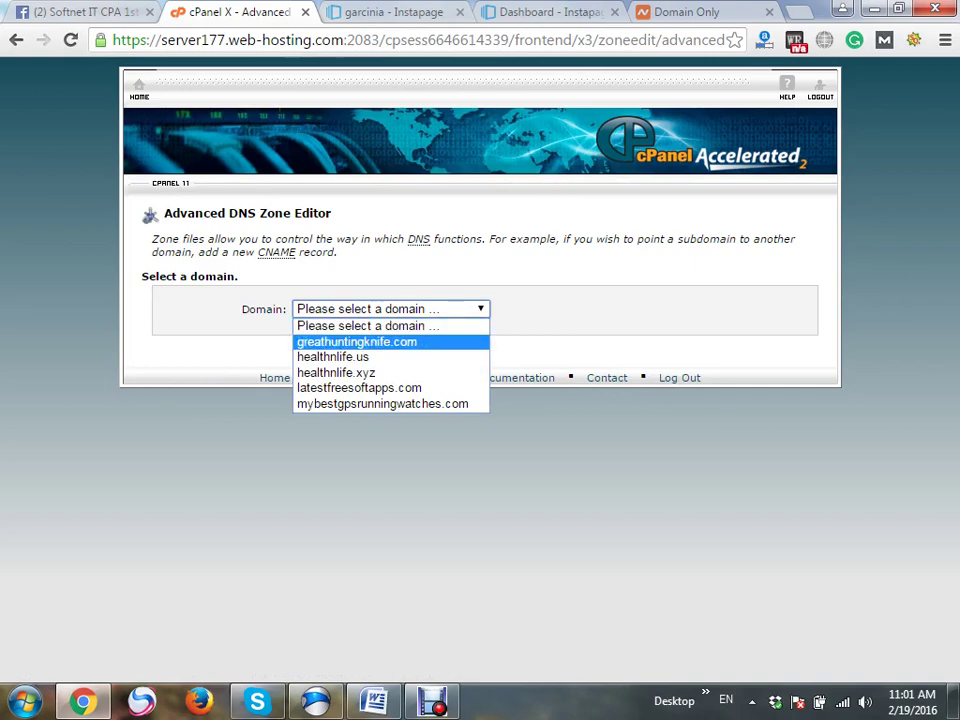
click(333, 357)
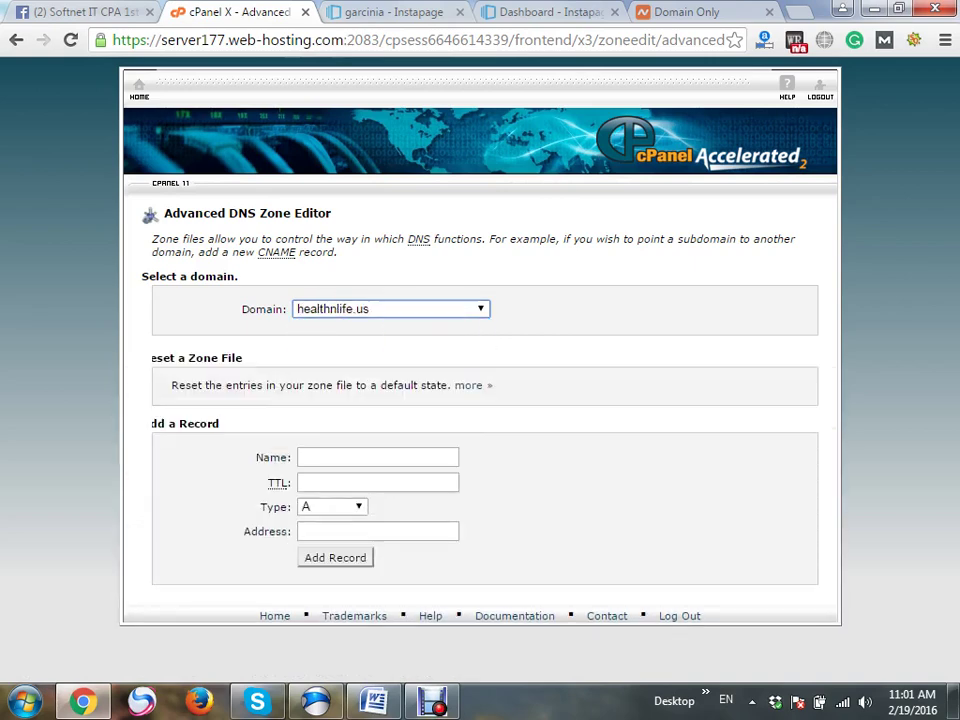
scroll(480, 400, down, 3)
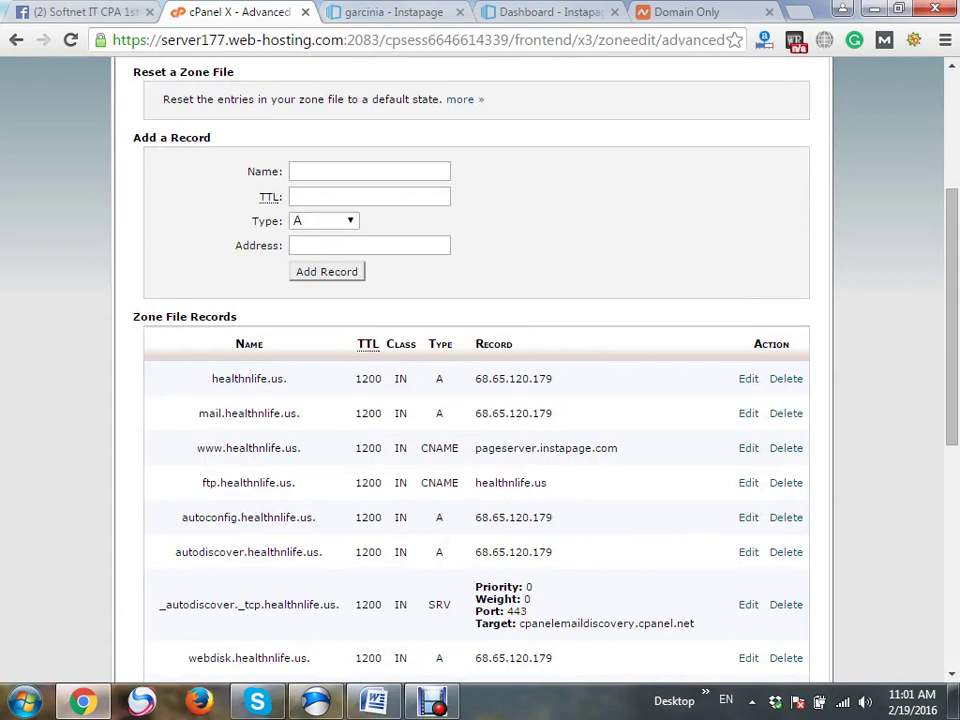
scroll(480, 400, down, 1)
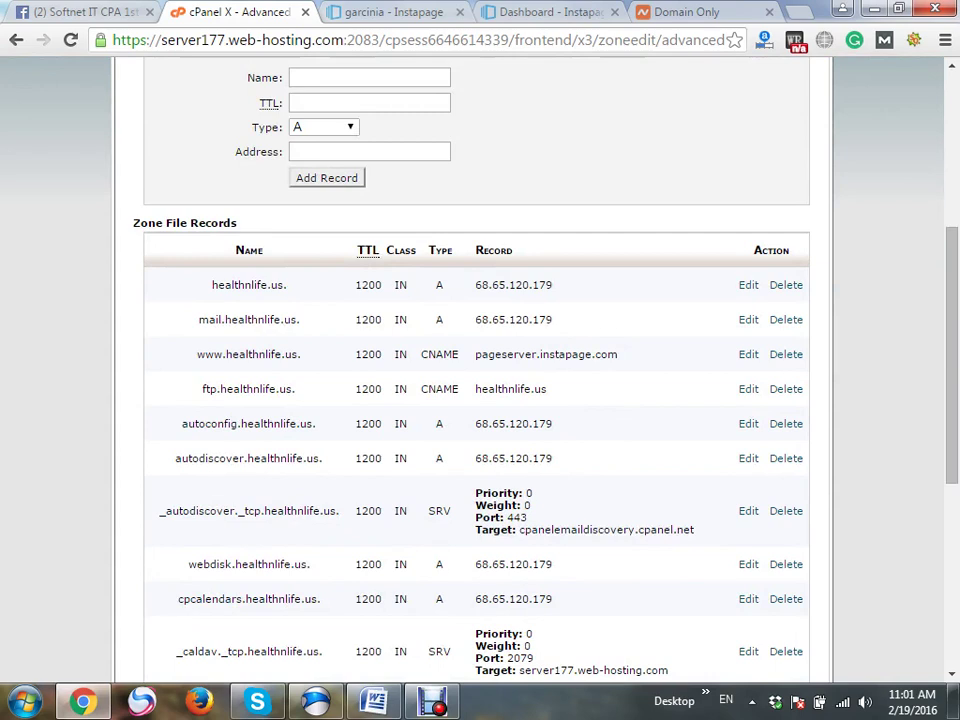
drag(421, 389, 459, 389)
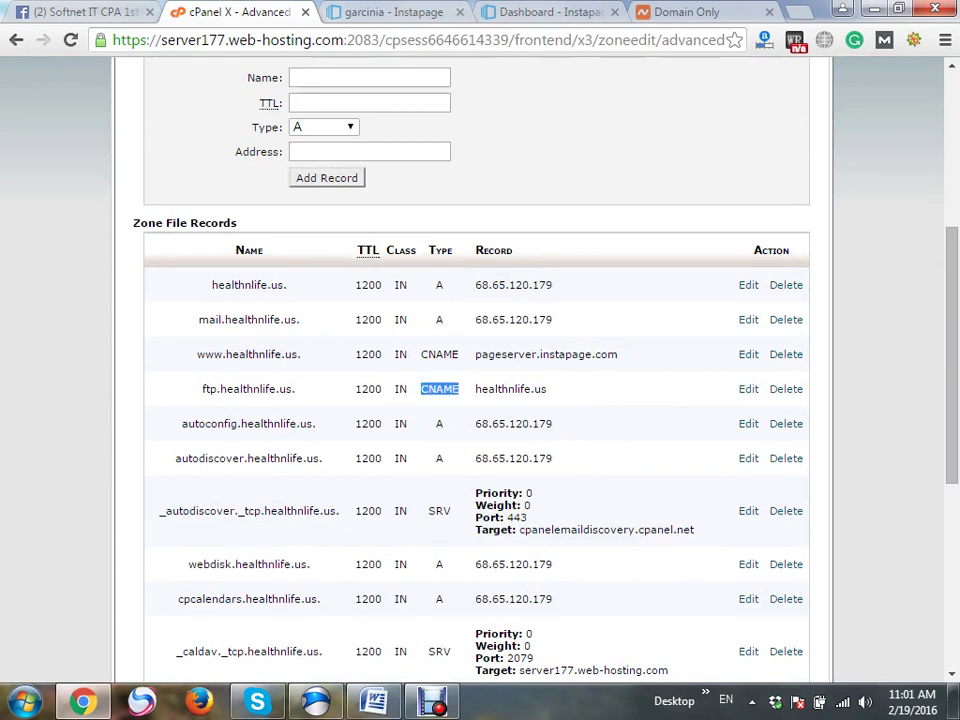
click(457, 390)
click(748, 389)
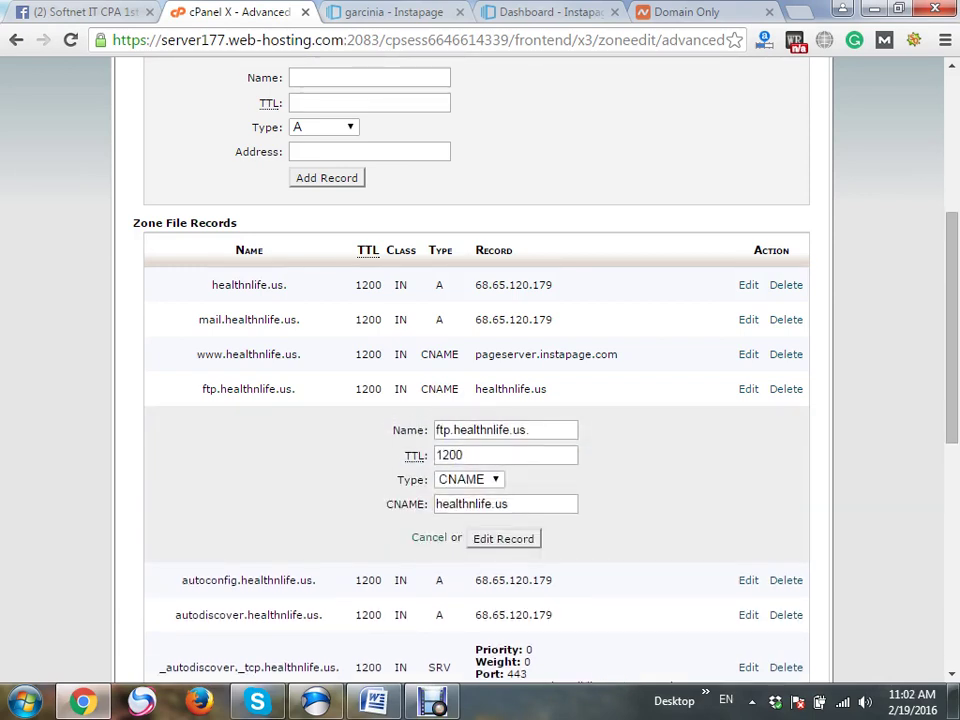
click(429, 538)
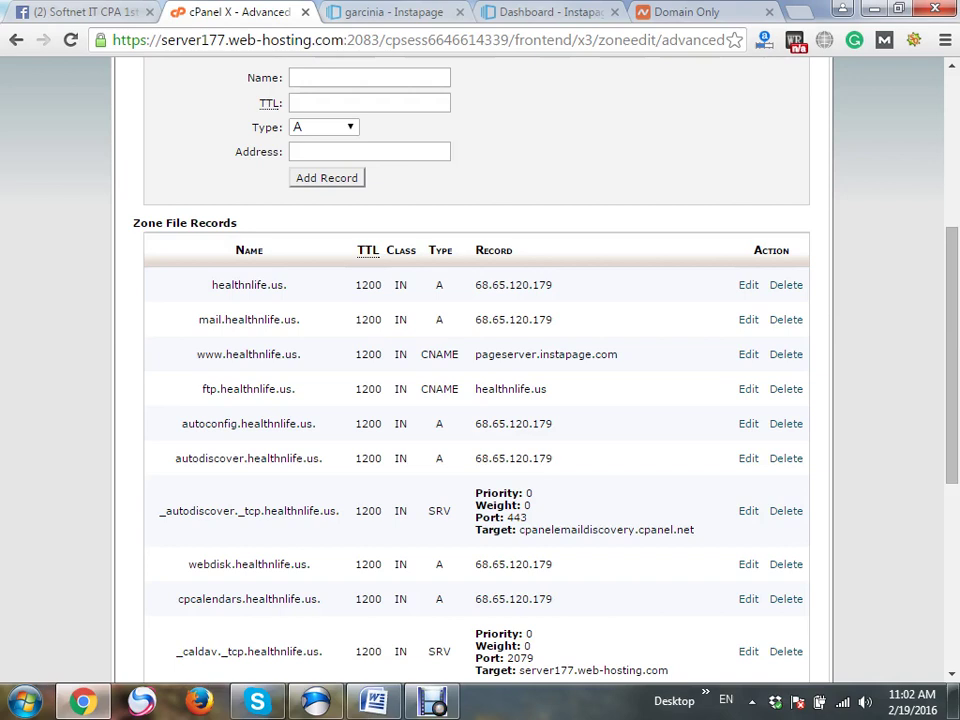
Step: Confirm the www CNAME points to pageserver.instapage.com and resubmit it unchanged
drag(476, 354, 608, 355)
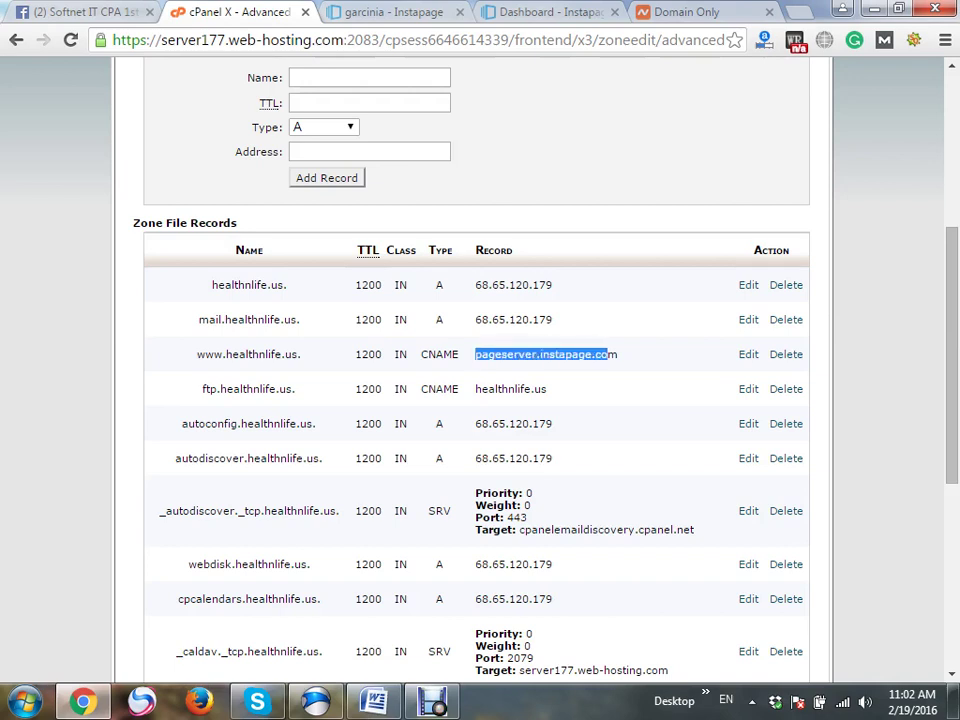
click(610, 355)
click(748, 354)
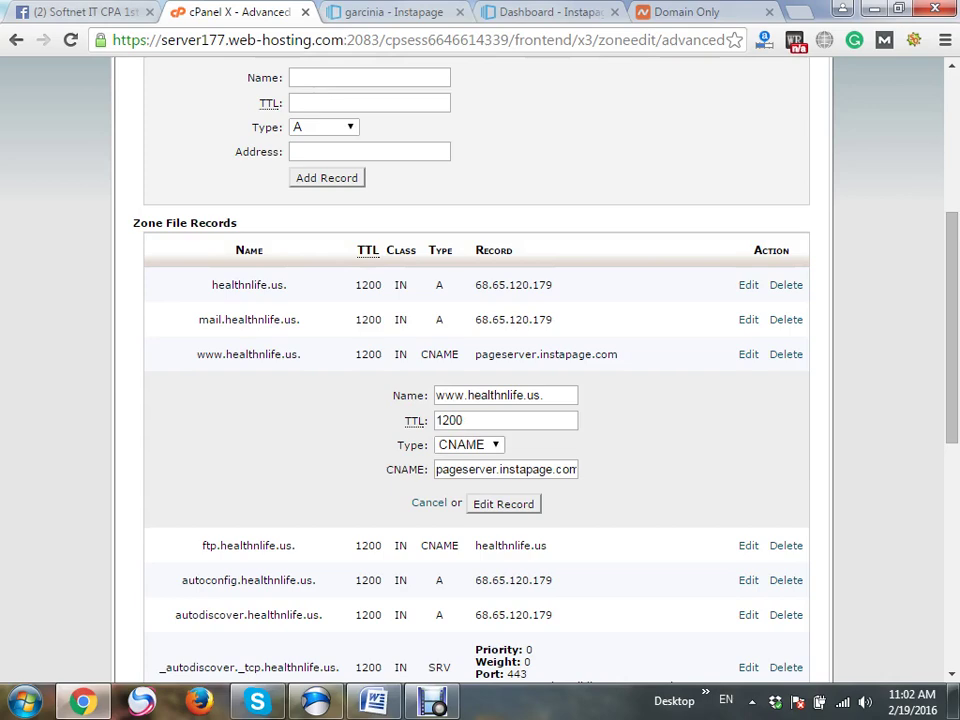
key(Return)
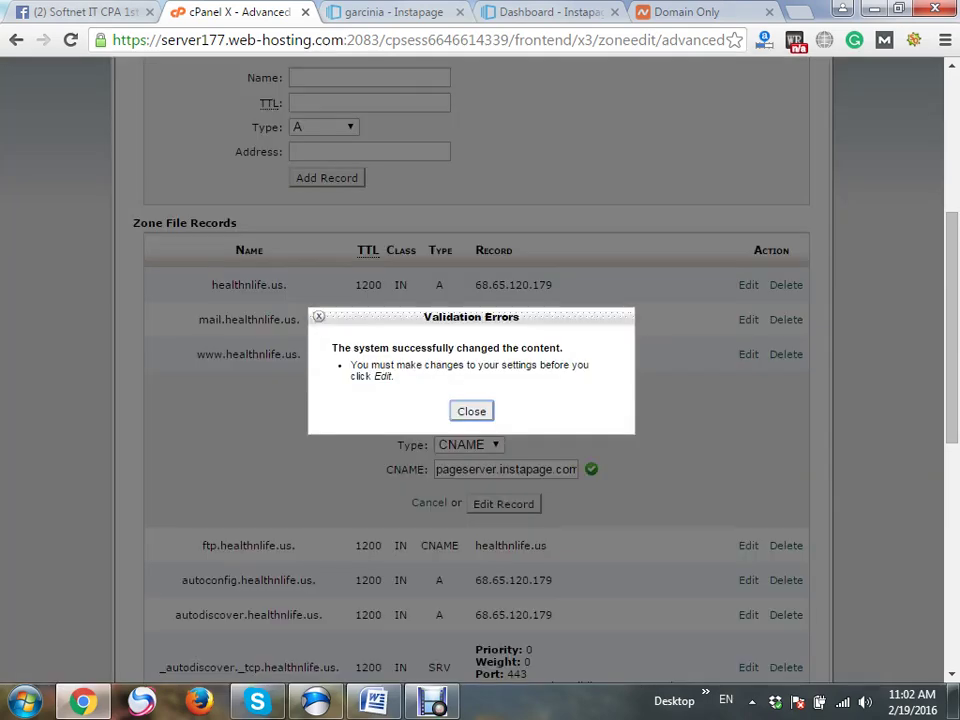
key(Return)
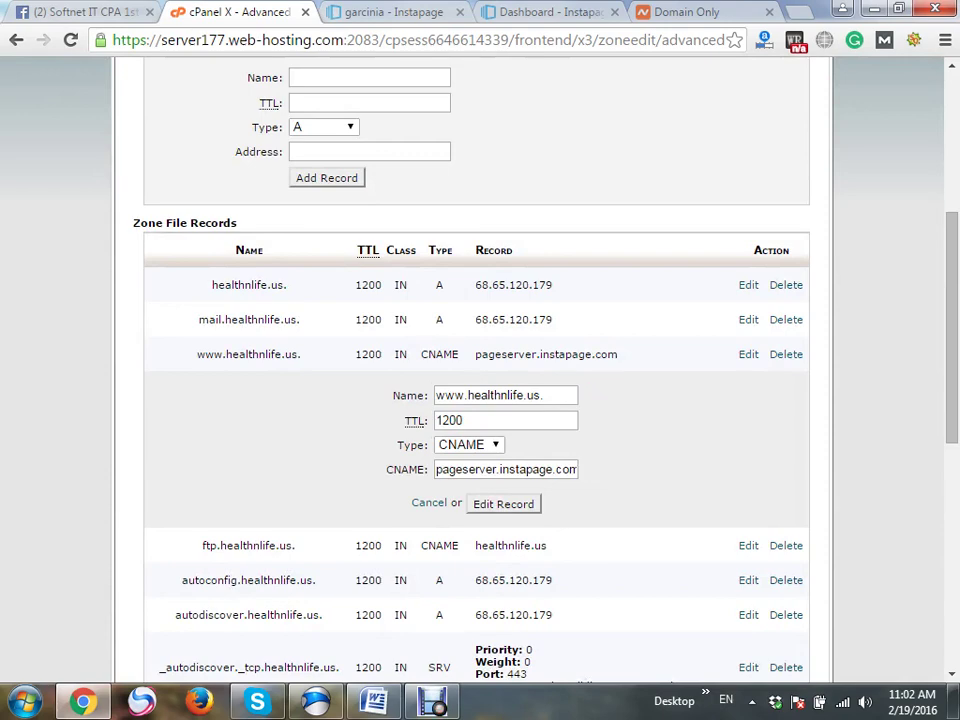
scroll(472, 420, down, 2)
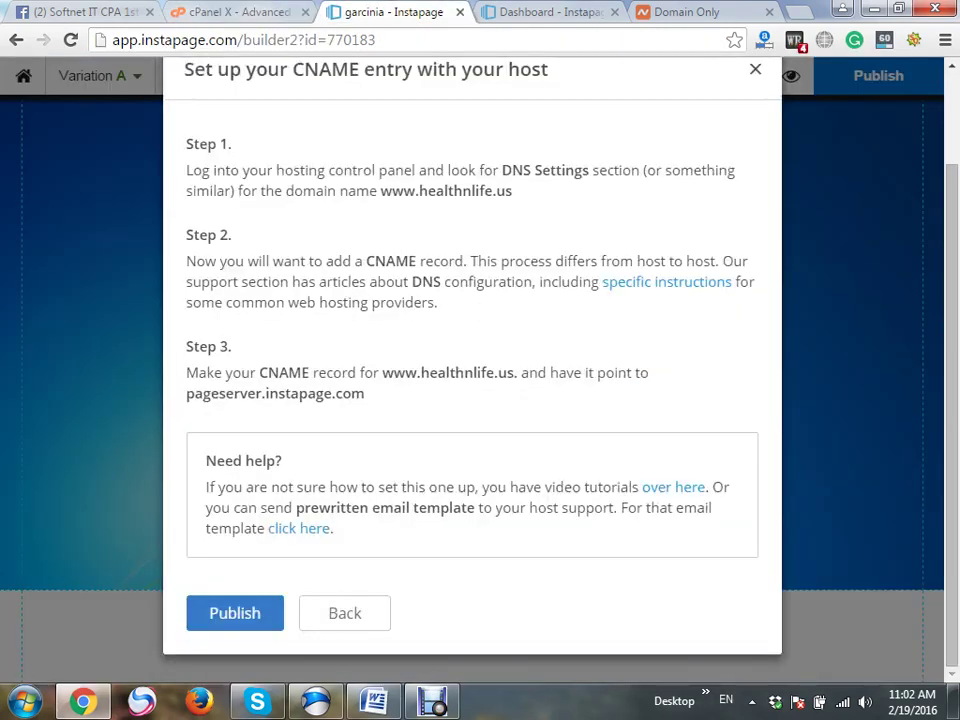
click(235, 613)
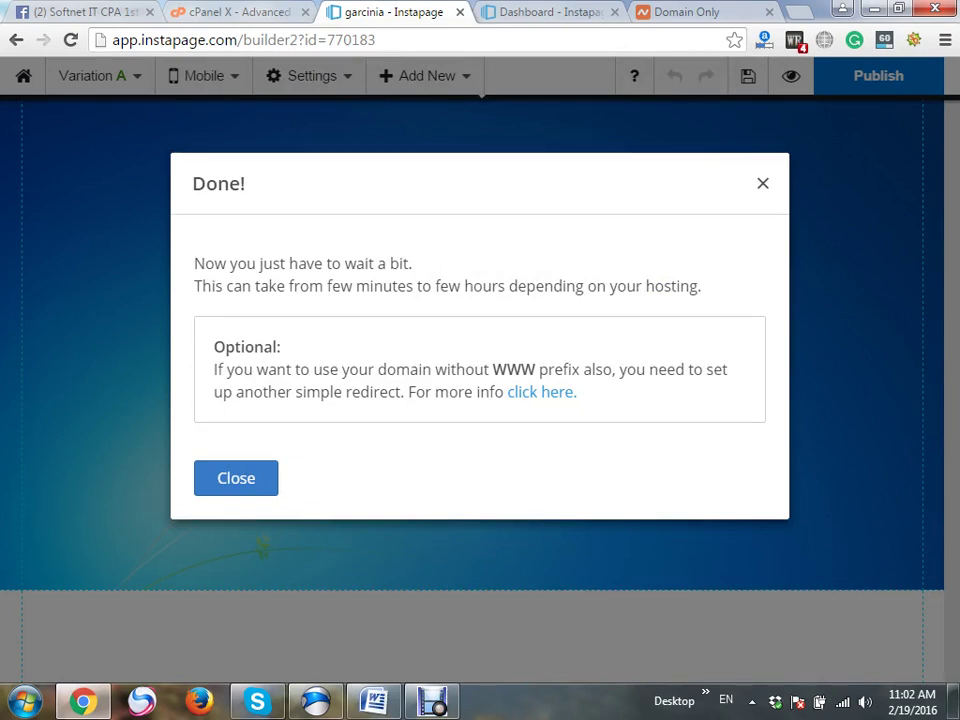
click(236, 478)
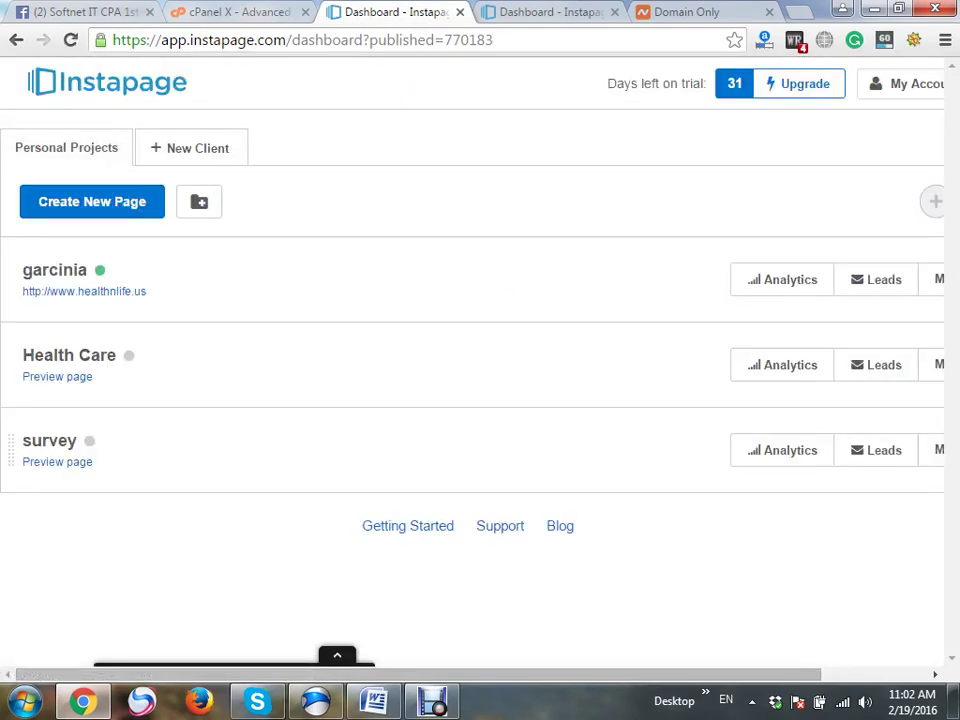
click(84, 291)
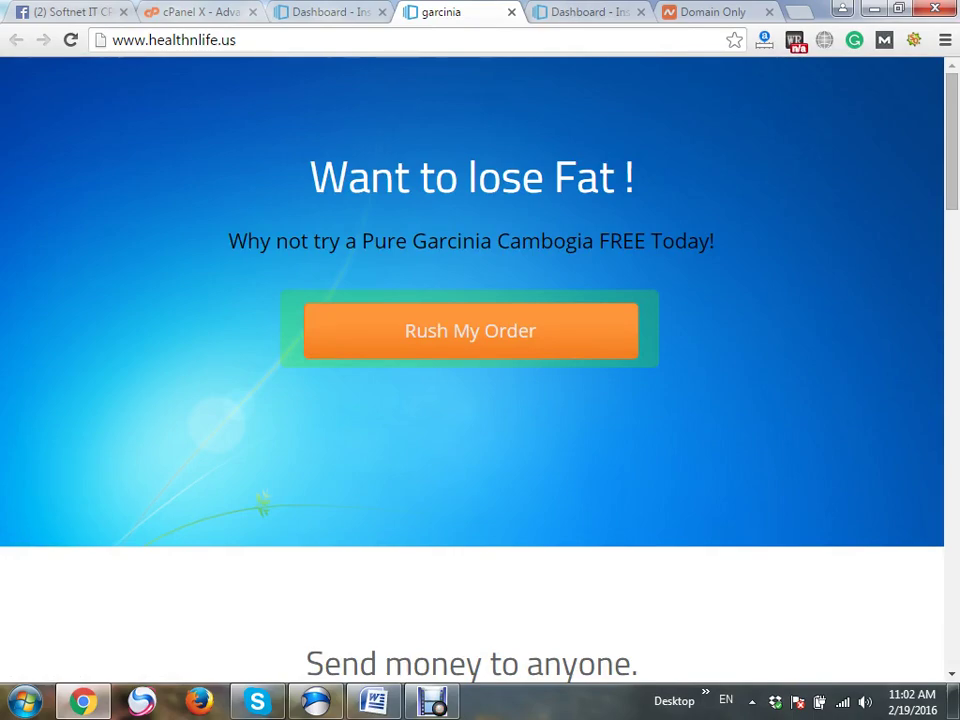
scroll(470, 360, down, 10)
scroll(470, 360, down, 10)
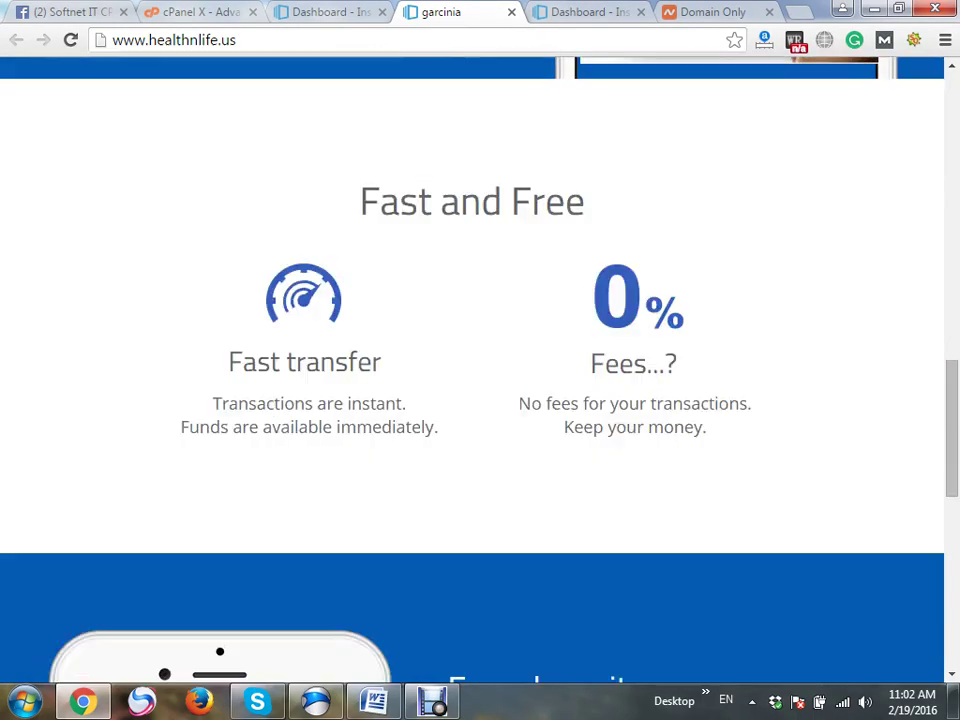
scroll(470, 360, up, 5)
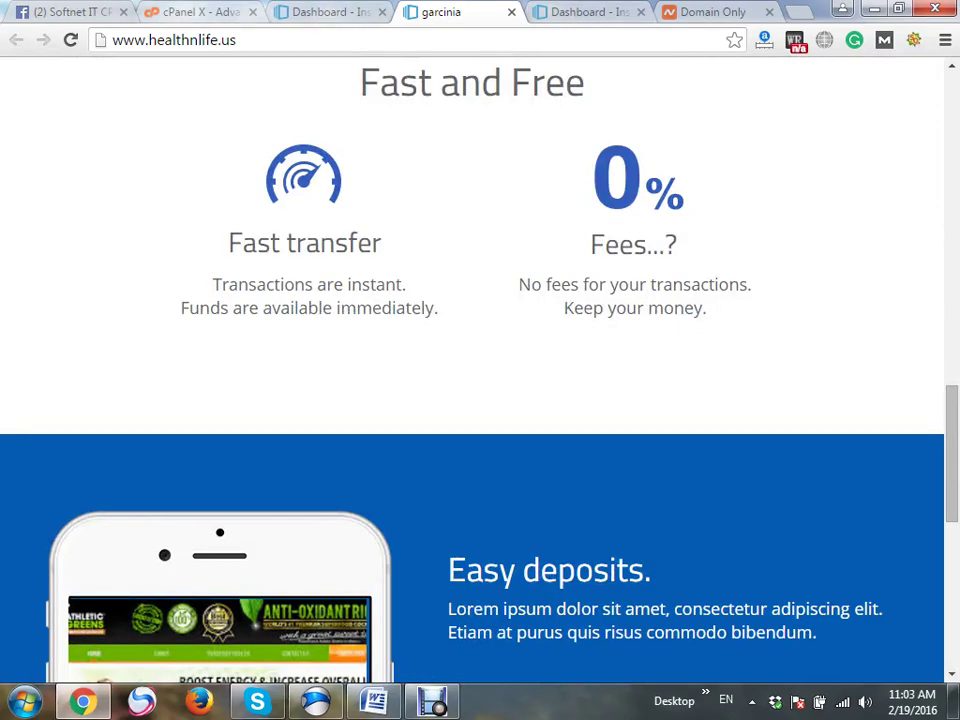
click(200, 12)
scroll(470, 360, up, 4)
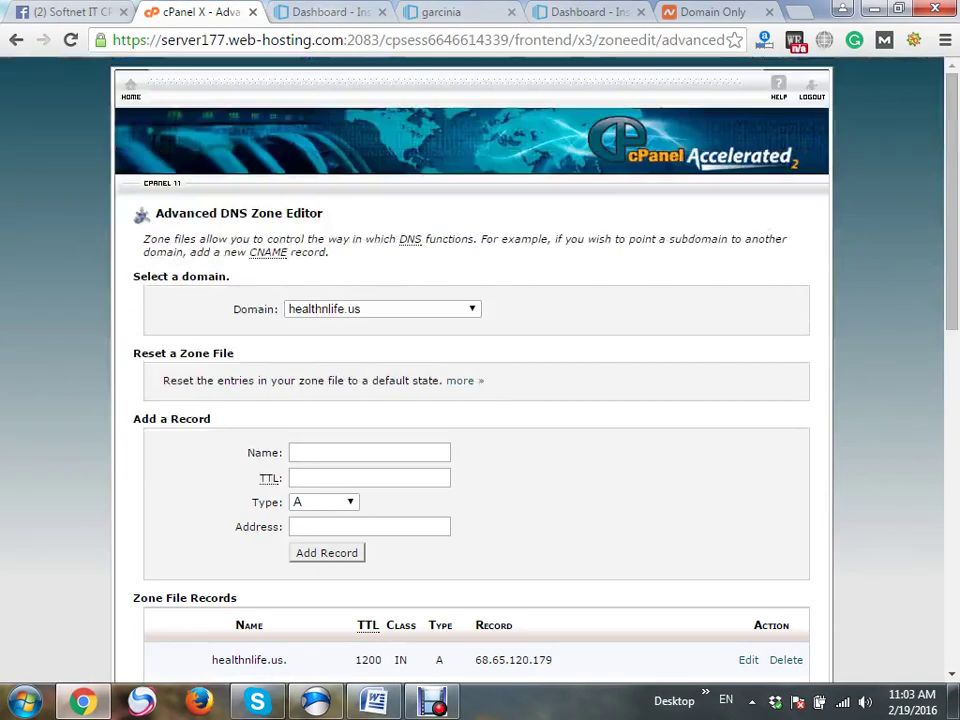
Step: From cPanel Home, open the Advanced DNS Zone Editor and load healthnlife.us's zone records
click(130, 88)
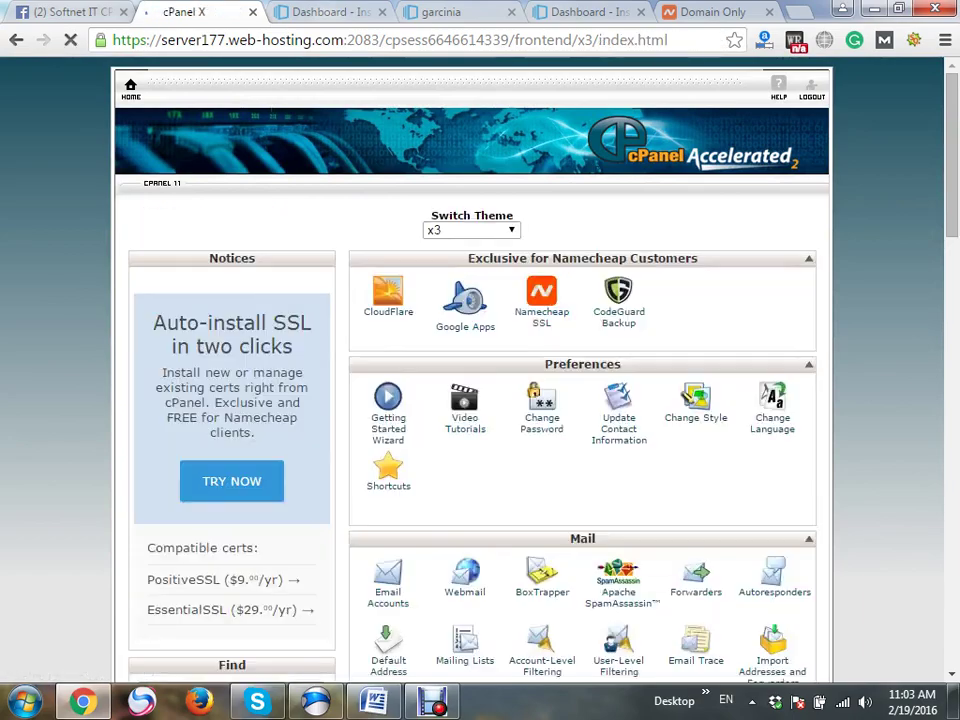
scroll(214, 514, up, 4)
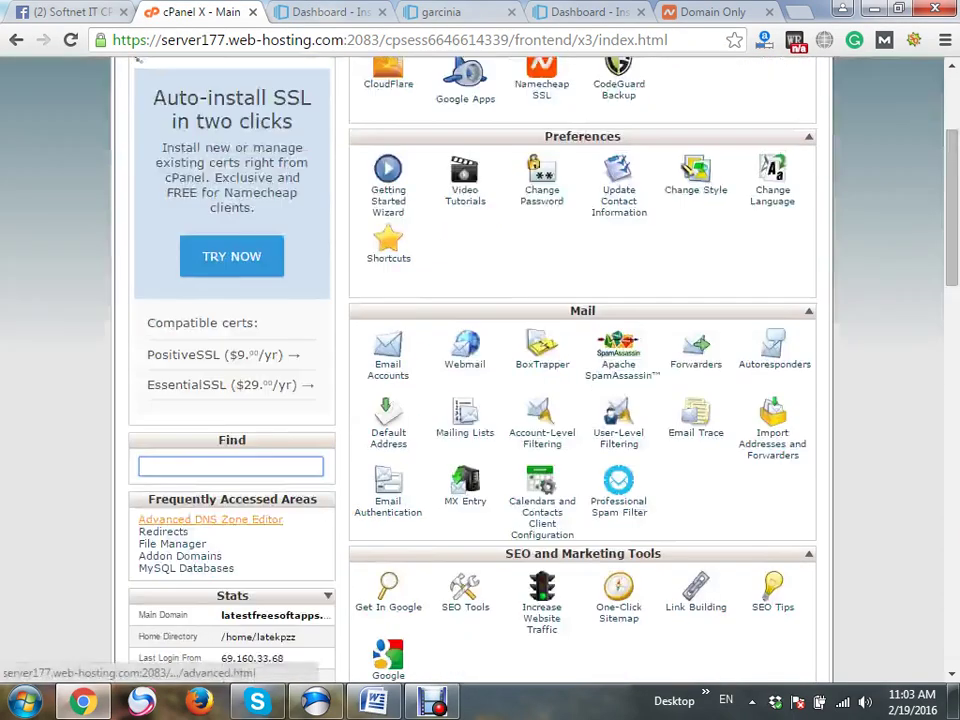
scroll(214, 514, down, 8)
scroll(231, 239, down, 2)
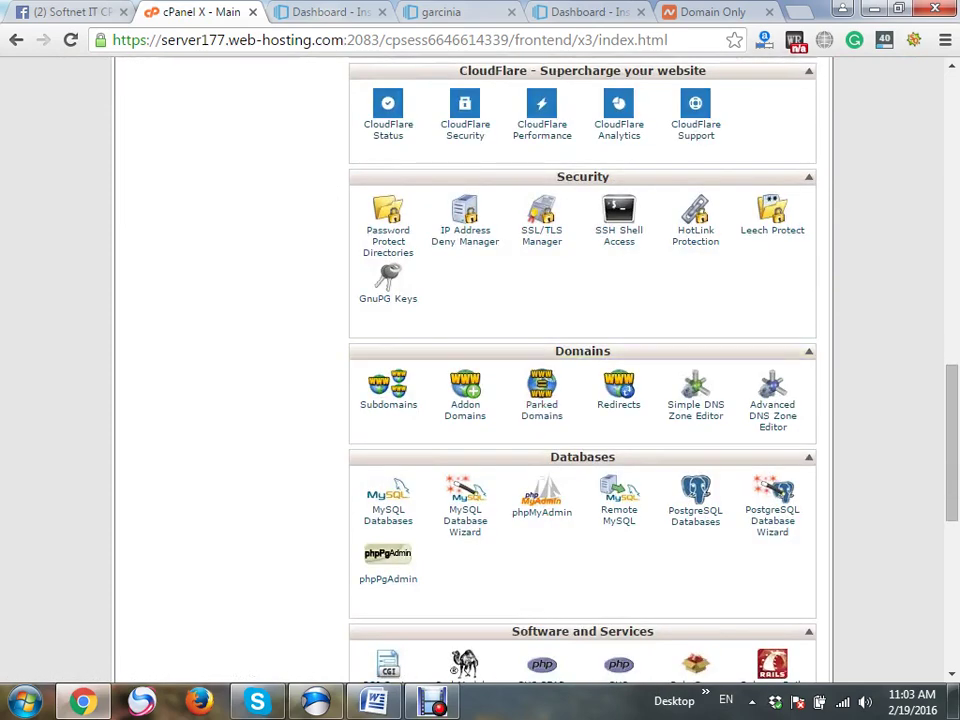
click(772, 415)
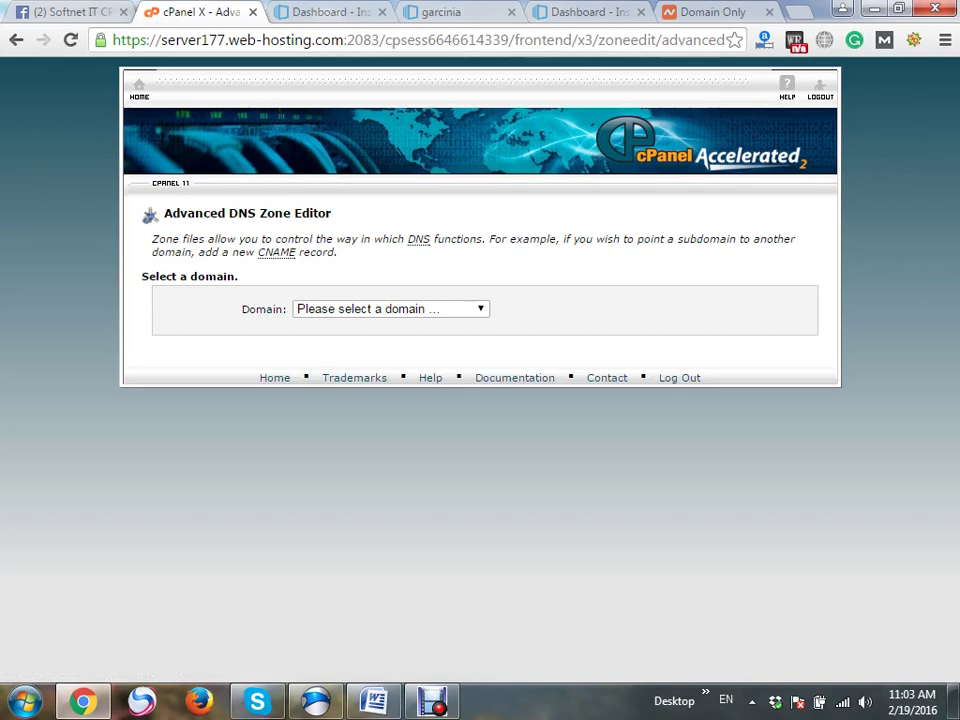
click(390, 308)
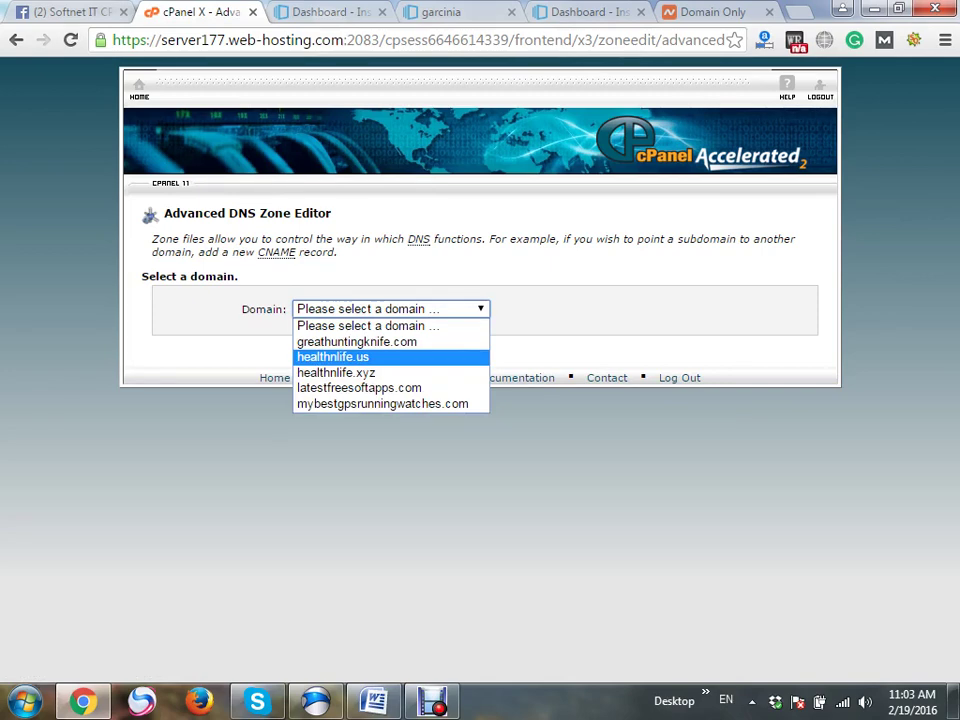
key(Return)
scroll(480, 400, down, 3)
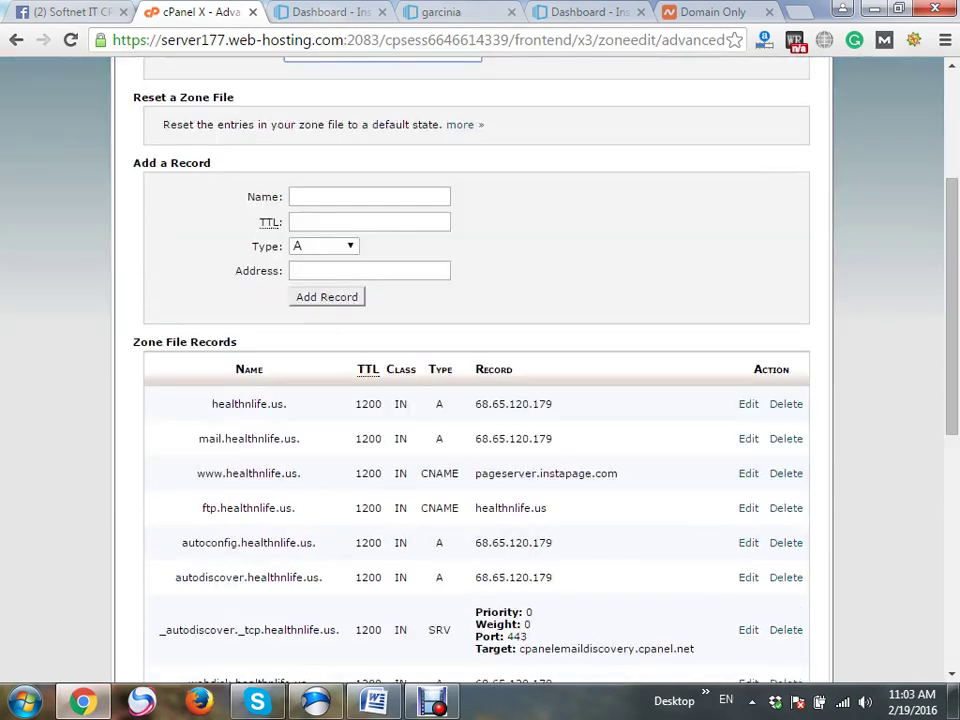
scroll(480, 400, down, 2)
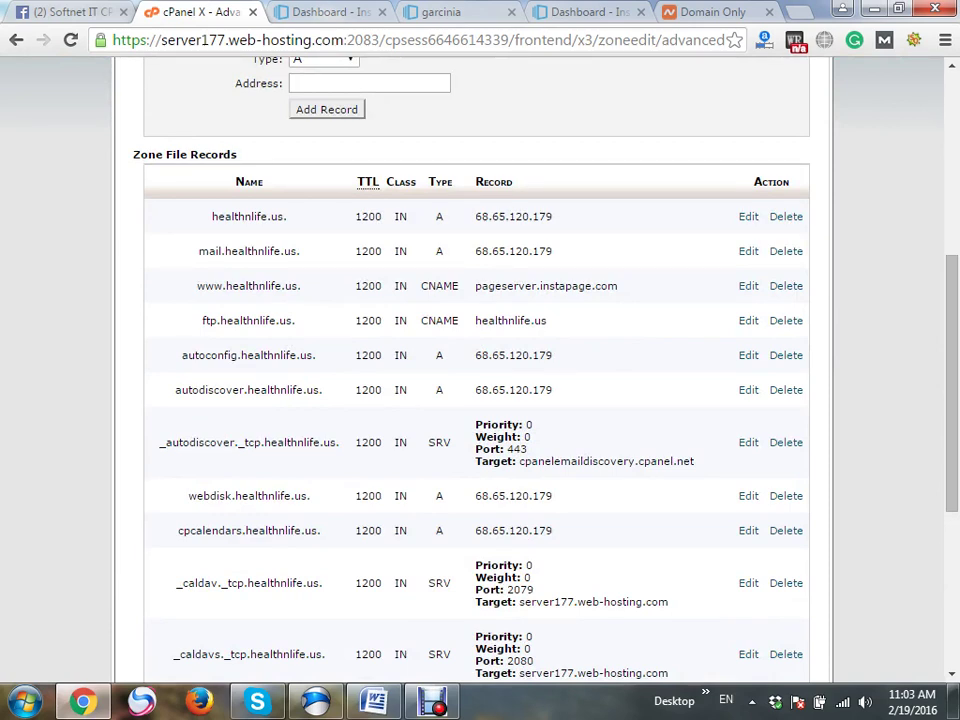
drag(205, 286, 300, 286)
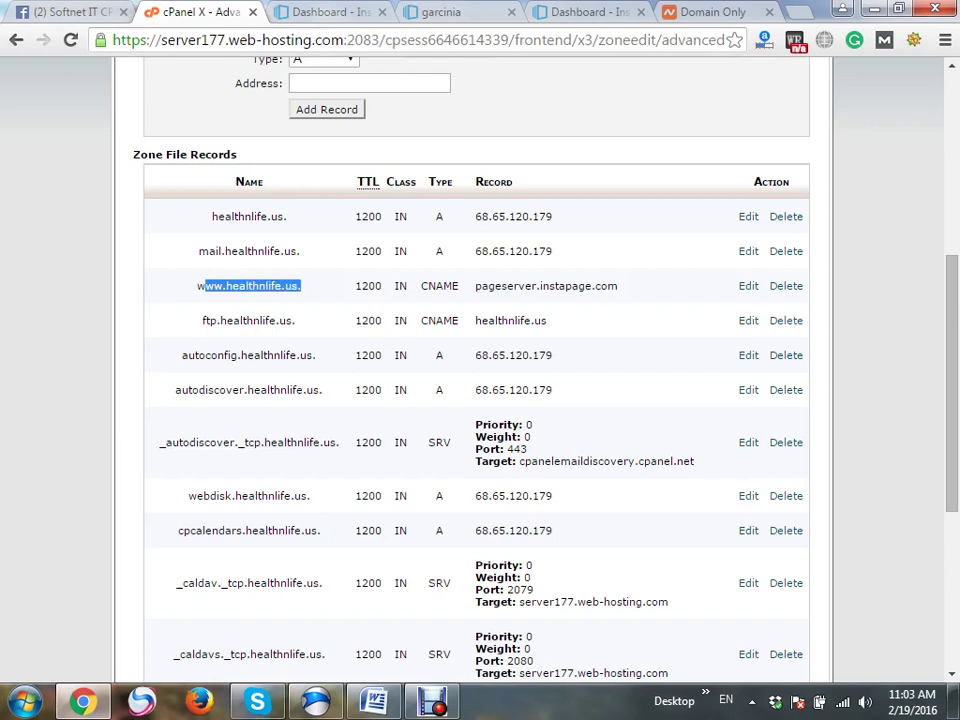
click(304, 287)
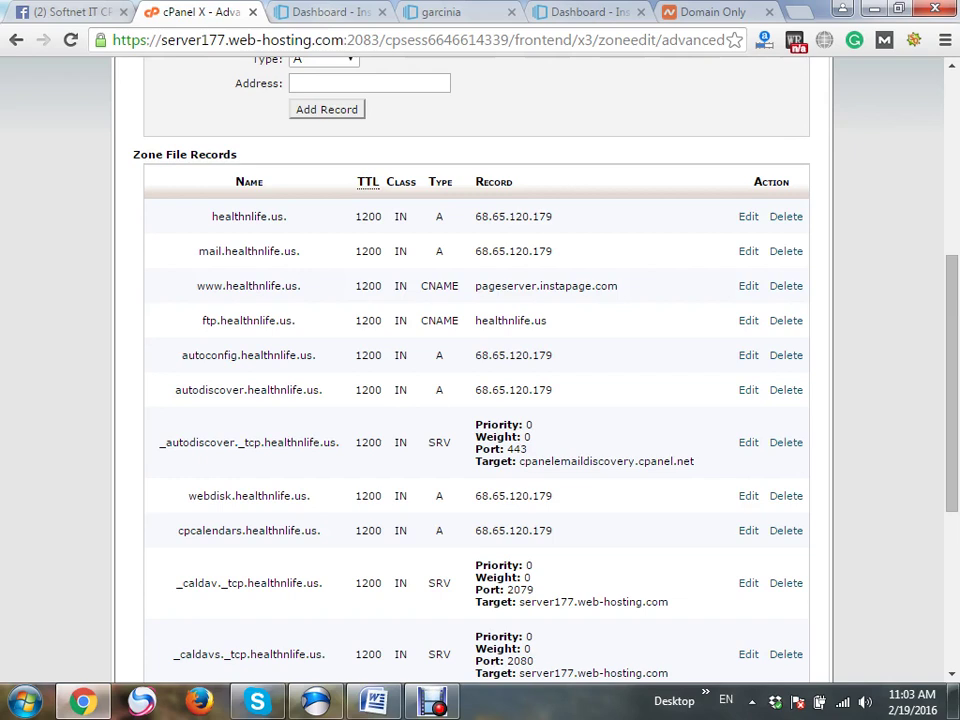
drag(196, 286, 301, 286)
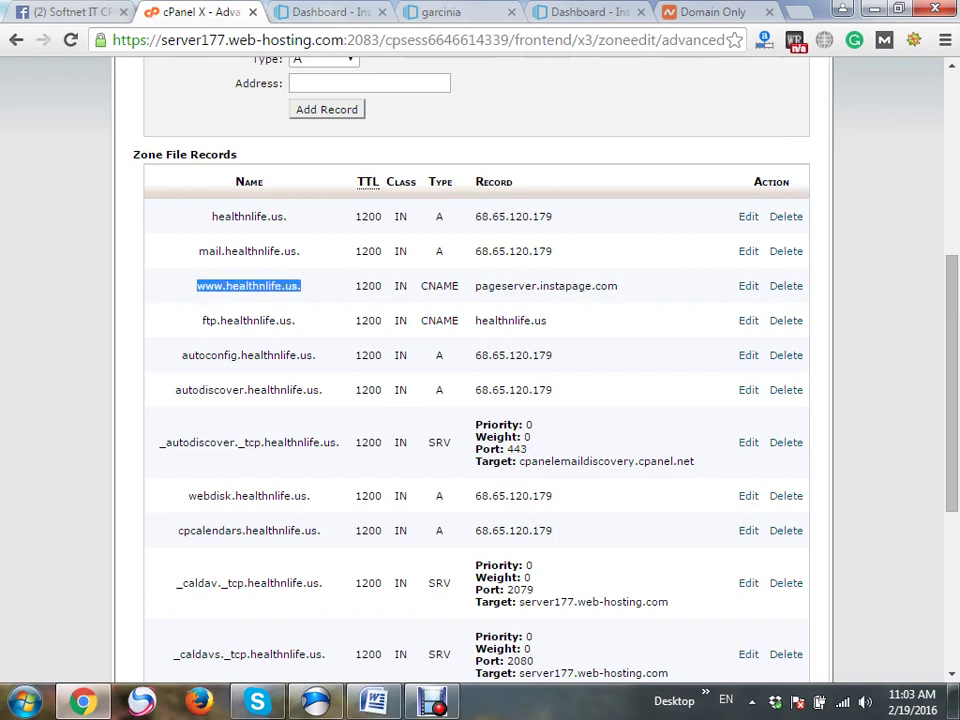
click(303, 288)
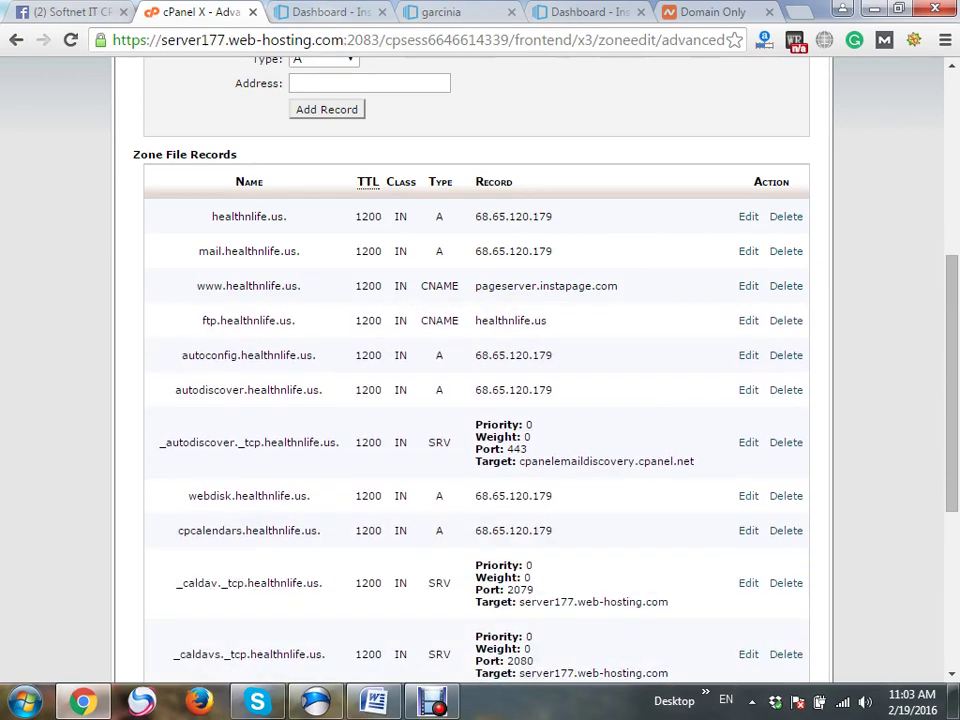
scroll(480, 380, up, 4)
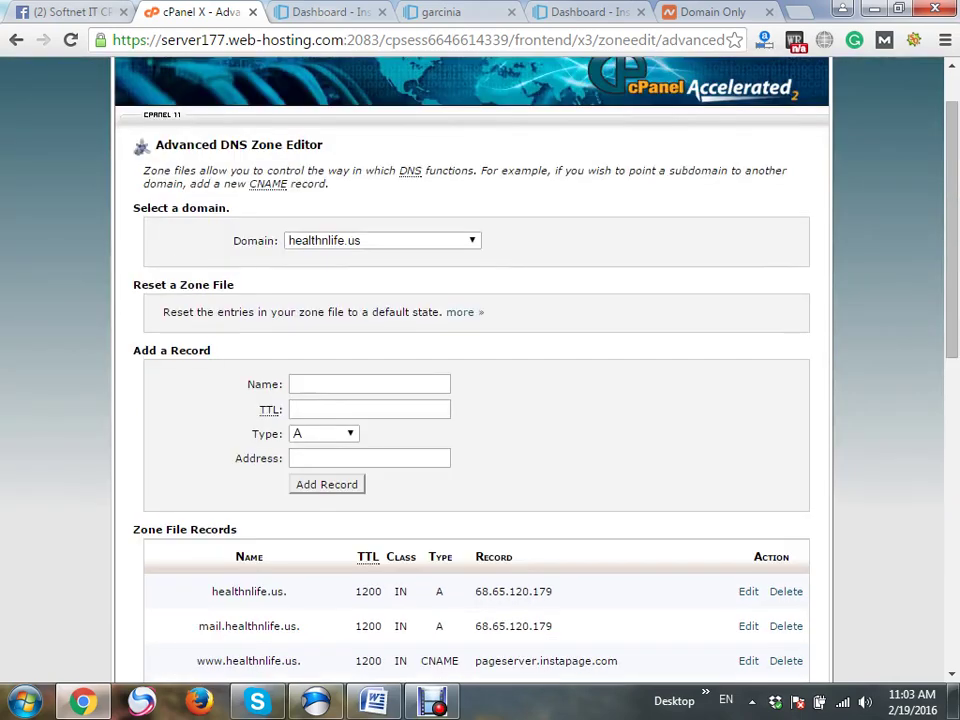
scroll(480, 380, up, 1)
Step: Reload the healthnlife.us landing page and test its Rush My Order button
click(330, 12)
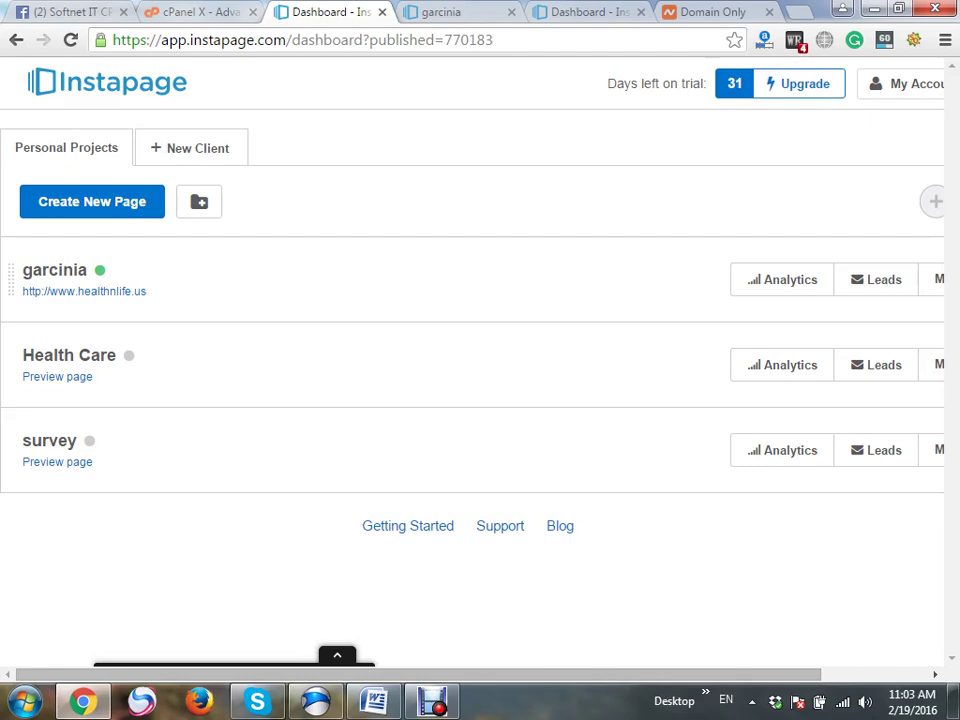
key(ctrl+Tab)
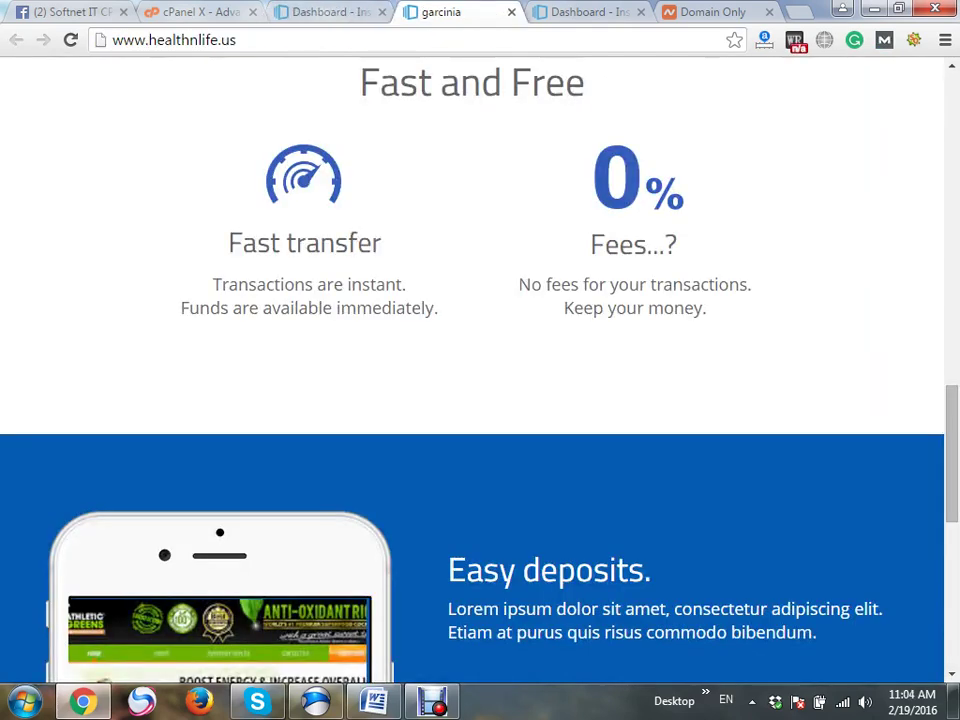
key(Return)
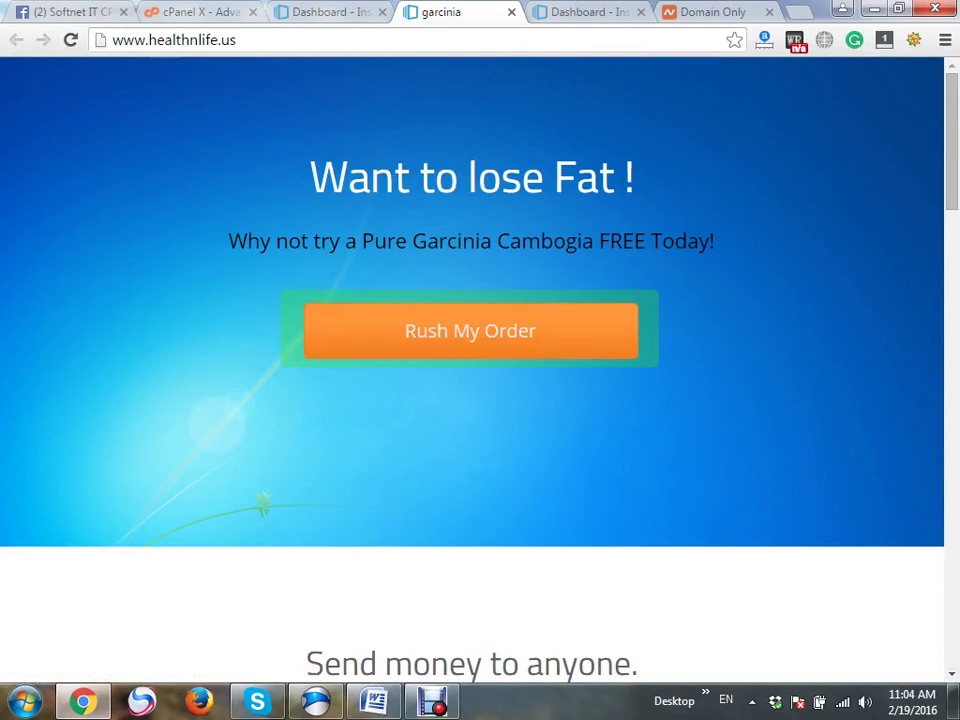
click(471, 331)
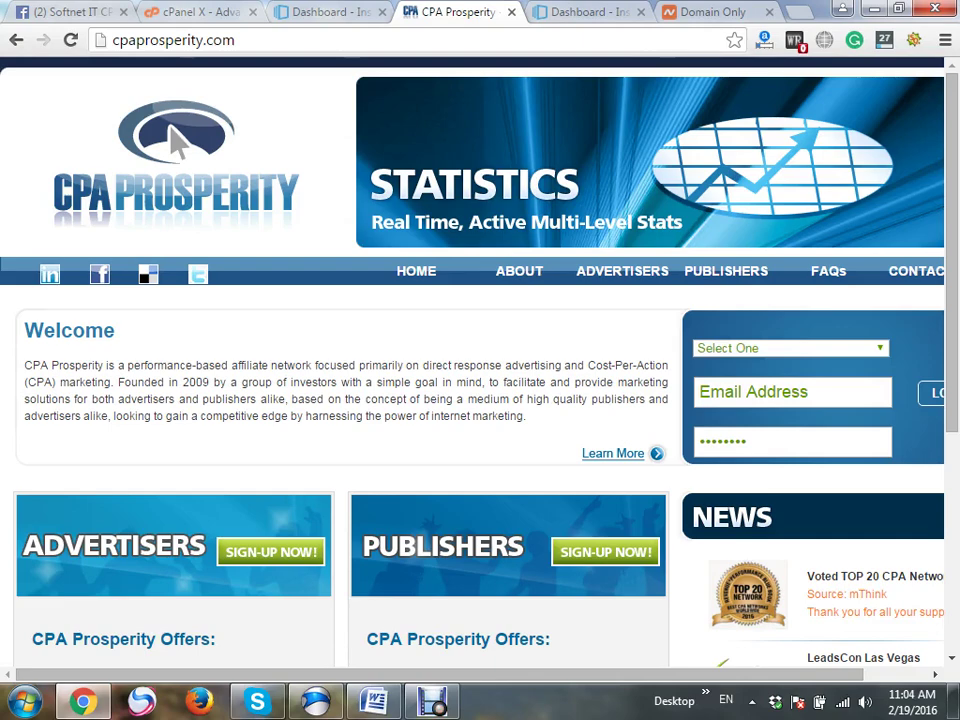
scroll(172, 132, down, 4)
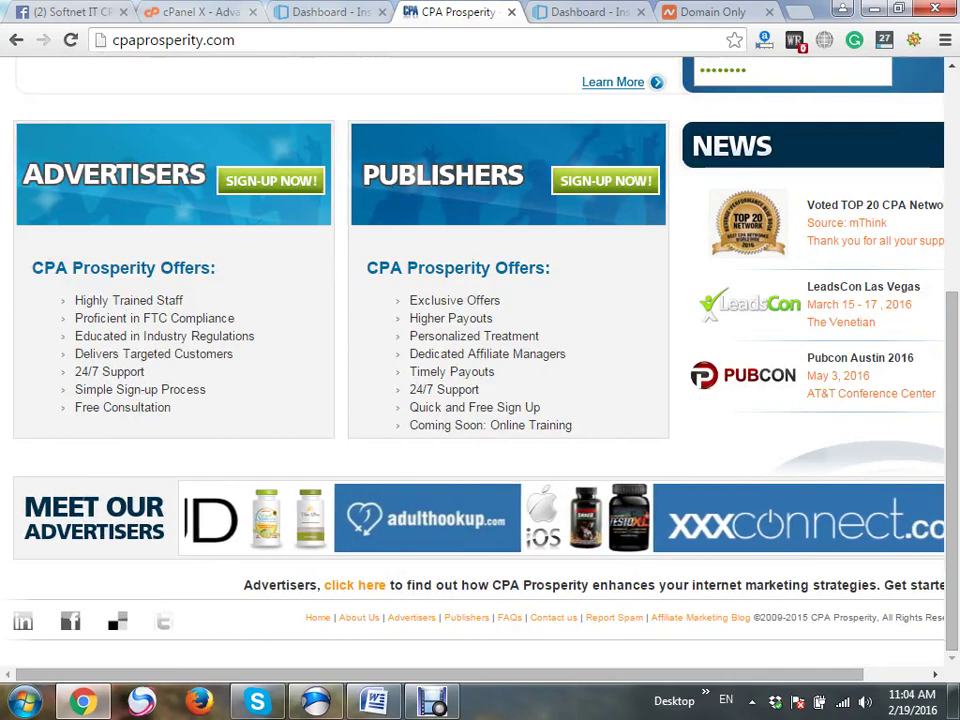
scroll(170, 130, up, 4)
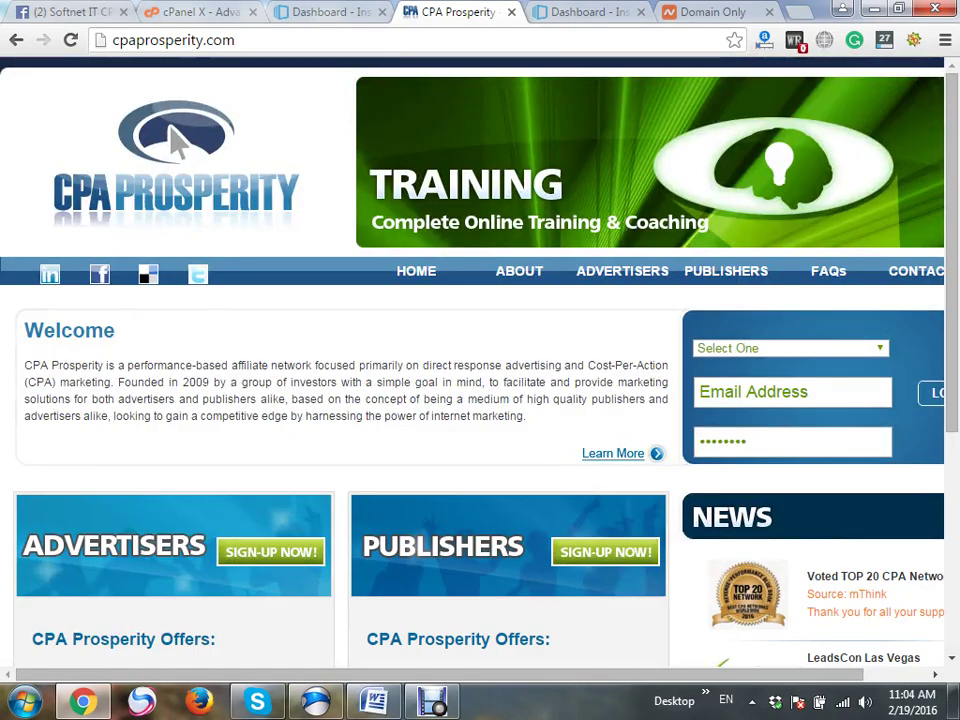
click(315, 12)
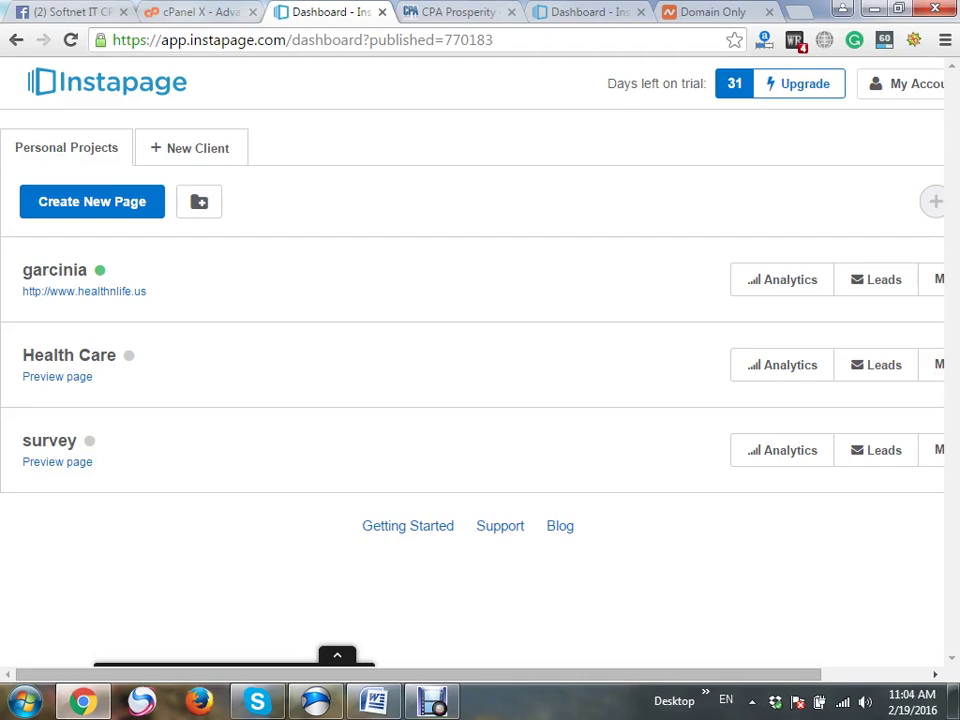
key(ctrl+Tab)
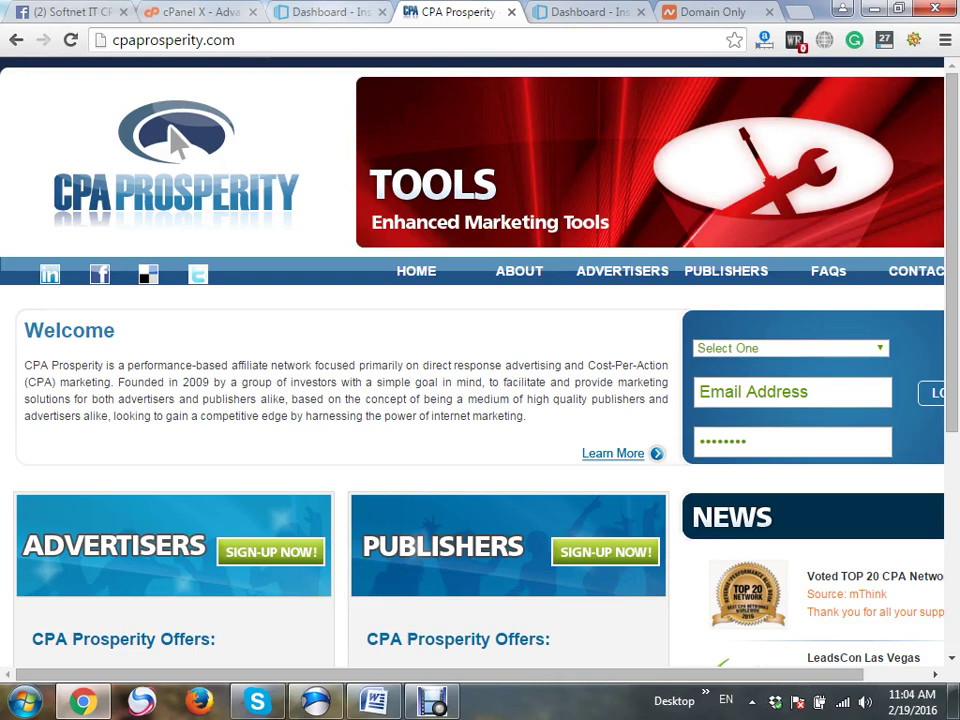
key(alt+Left)
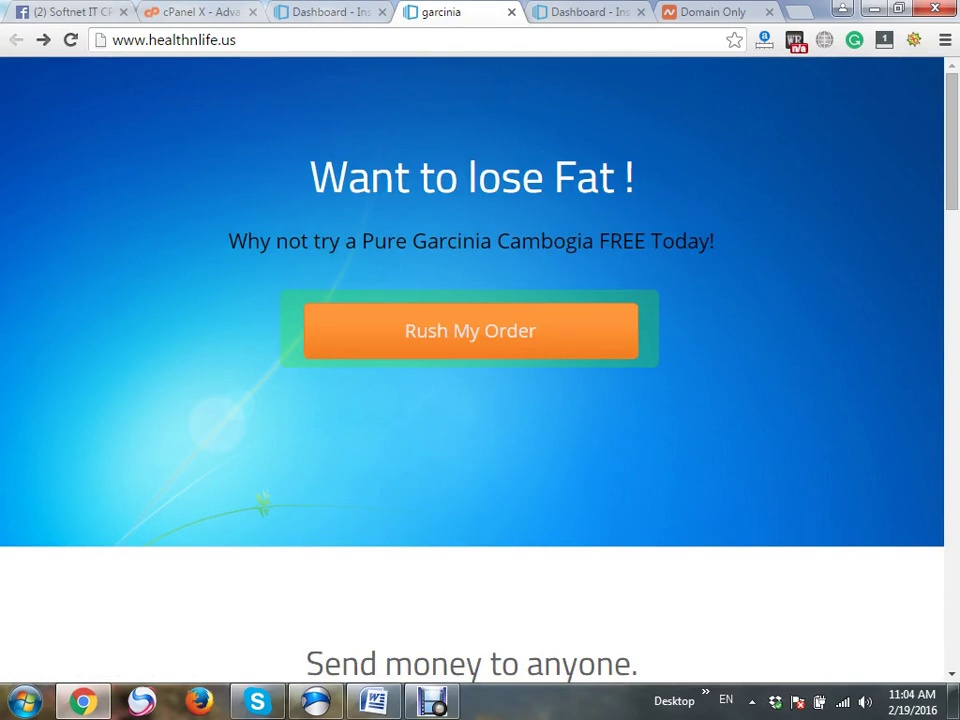
key(ctrl+l)
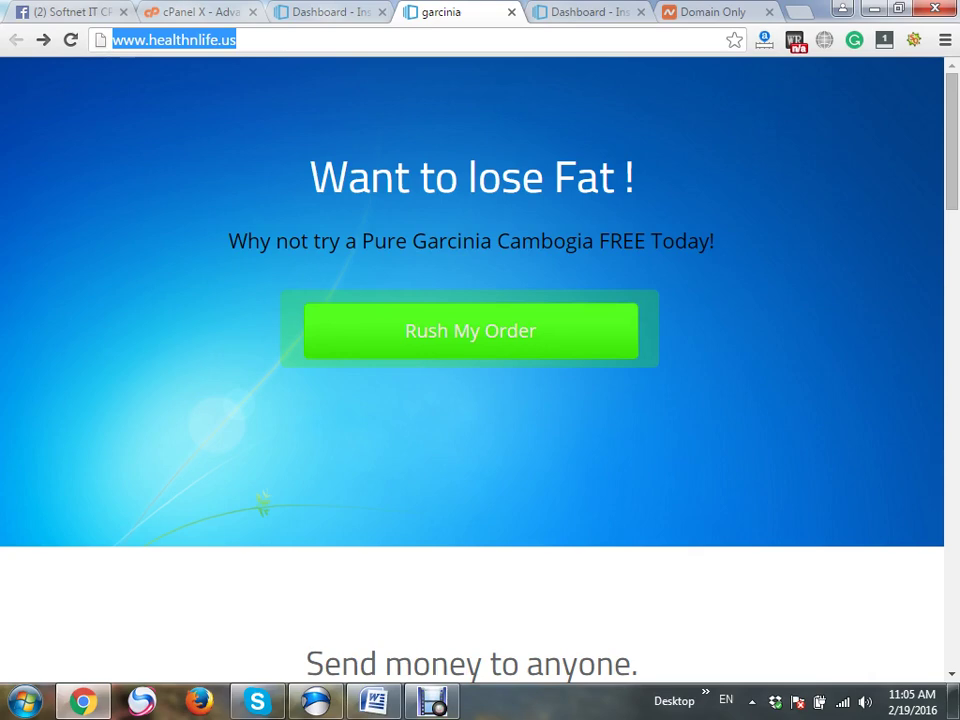
click(470, 331)
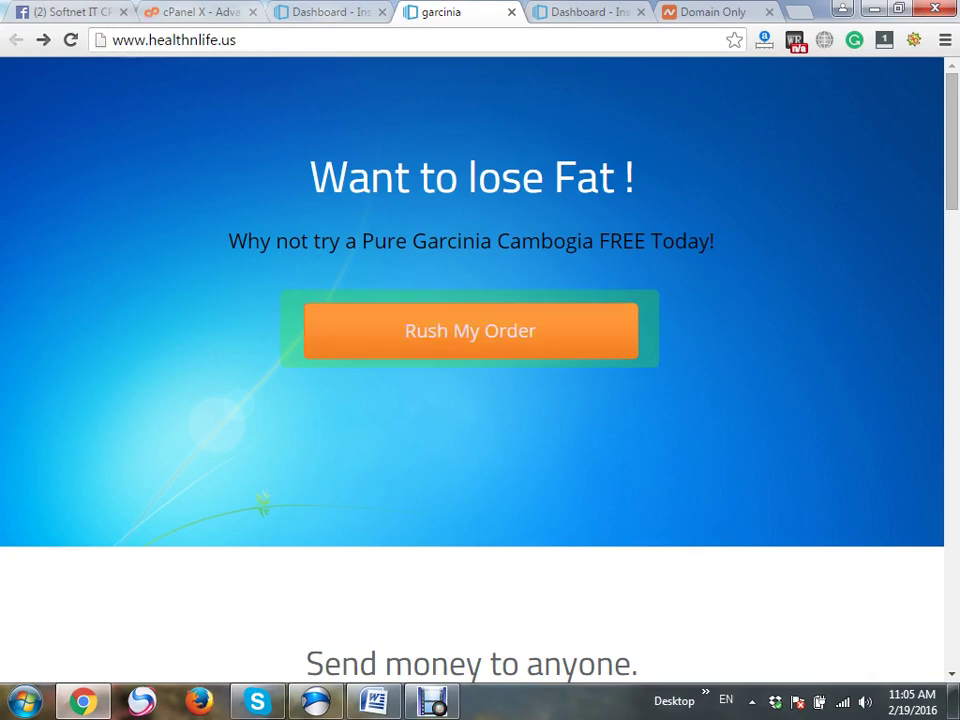
scroll(470, 331, down, 7)
scroll(470, 331, up, 6)
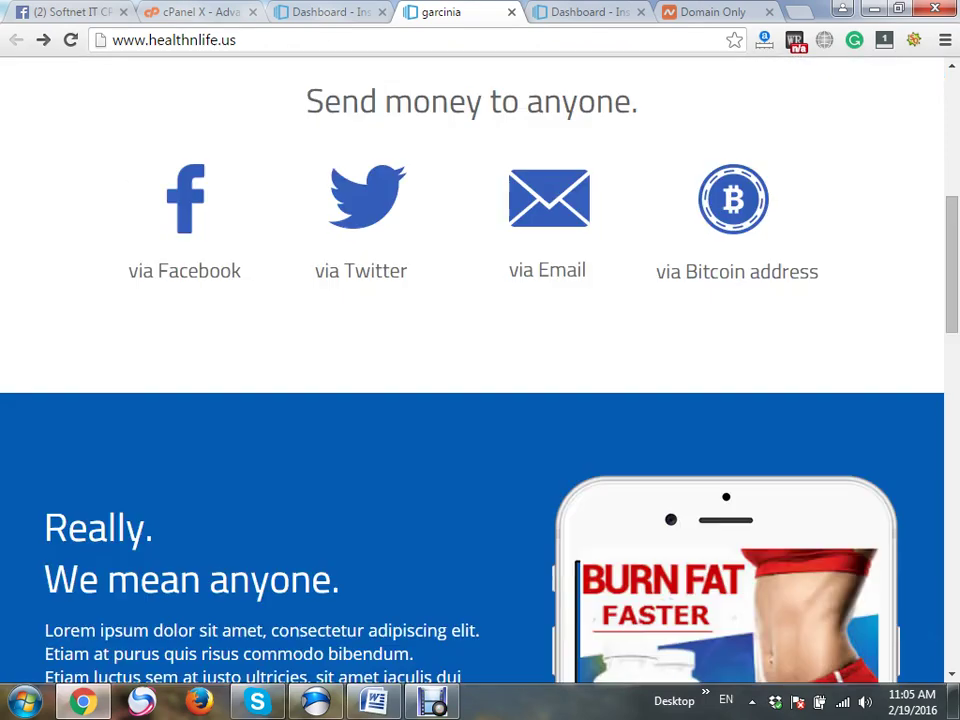
scroll(470, 331, up, 1)
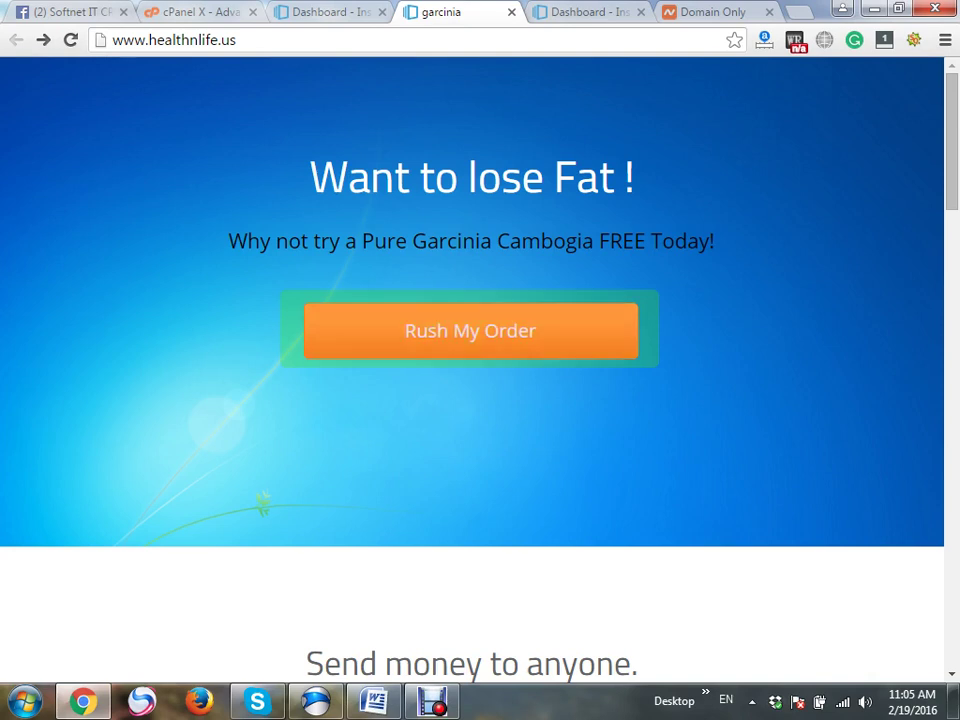
scroll(472, 360, down, 10)
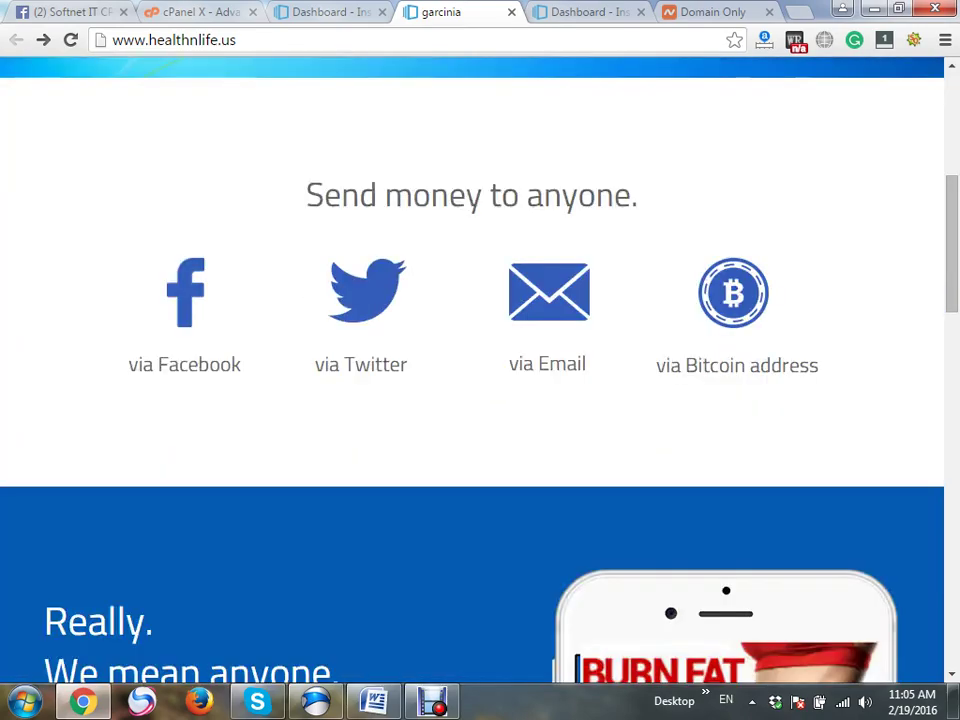
scroll(472, 360, down, 3)
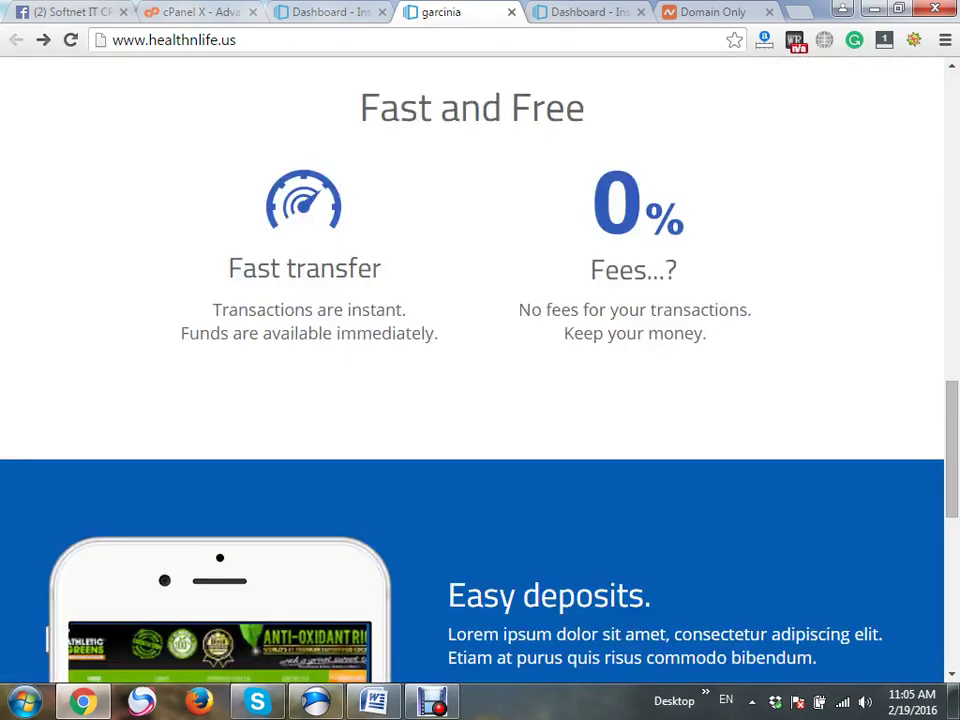
scroll(472, 360, up, 15)
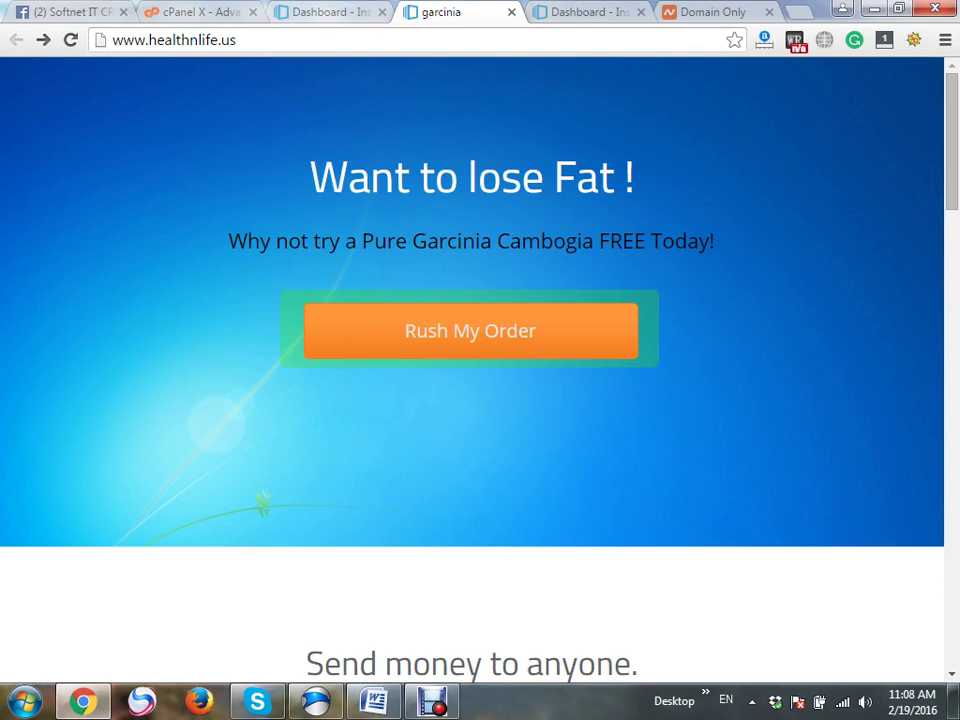
Step: From the Instapage dashboard, check the garcinia page's More actions, then open it in the builder
click(330, 12)
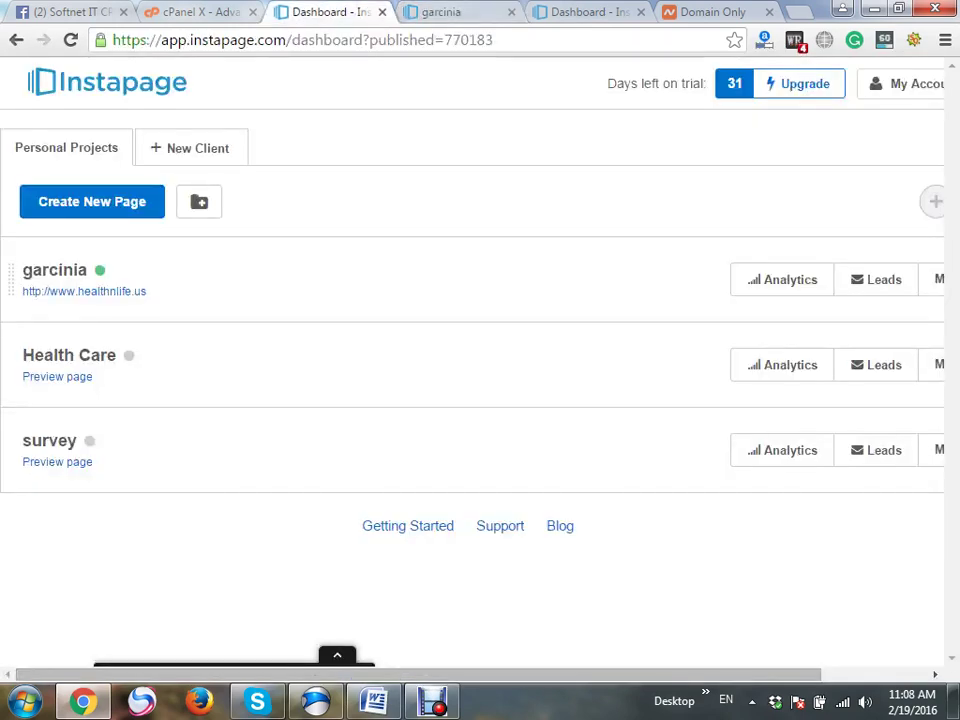
drag(352, 675, 470, 675)
click(825, 279)
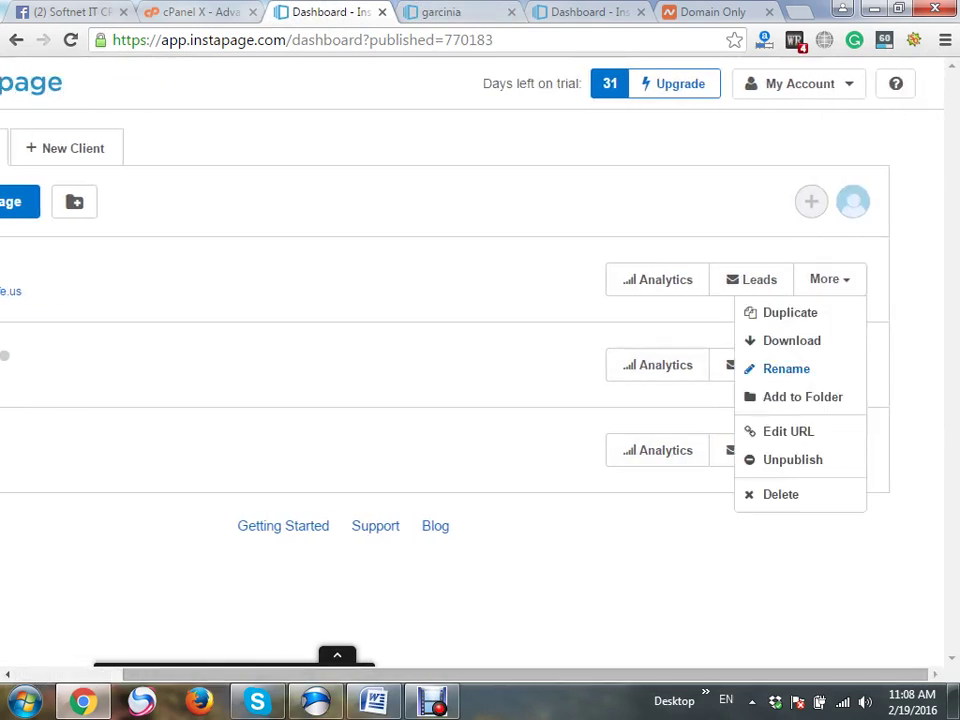
click(755, 455)
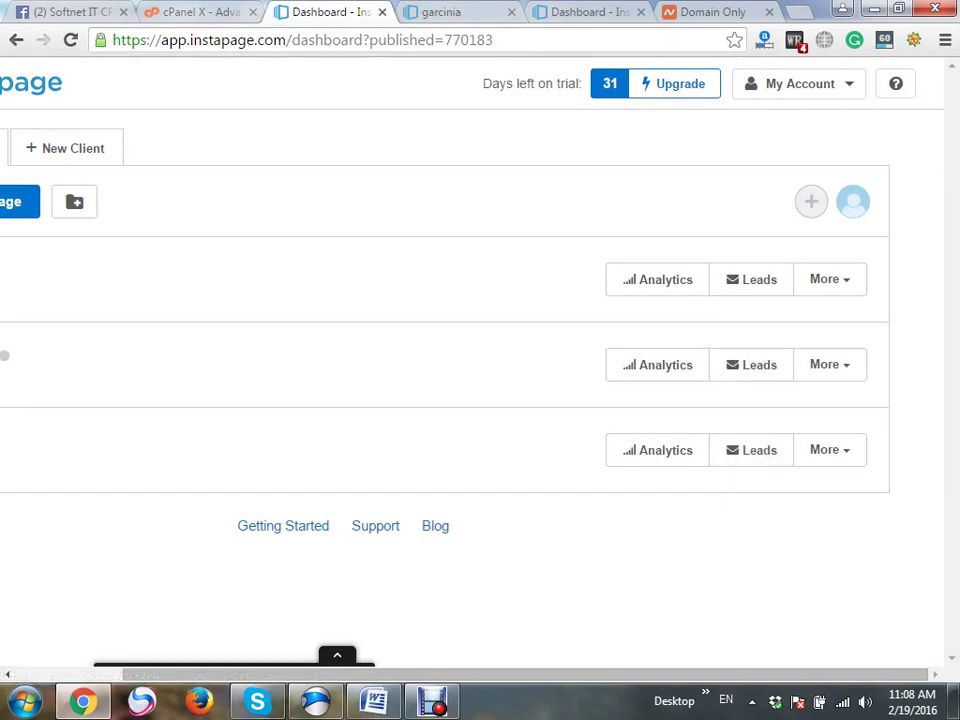
scroll(470, 300, left, 3)
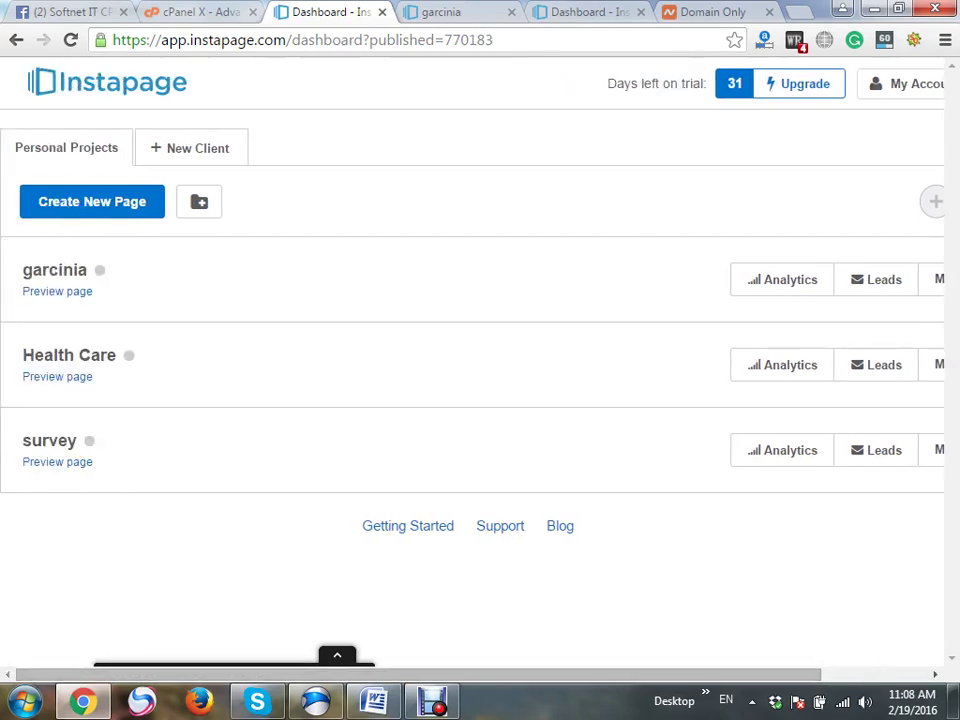
click(54, 270)
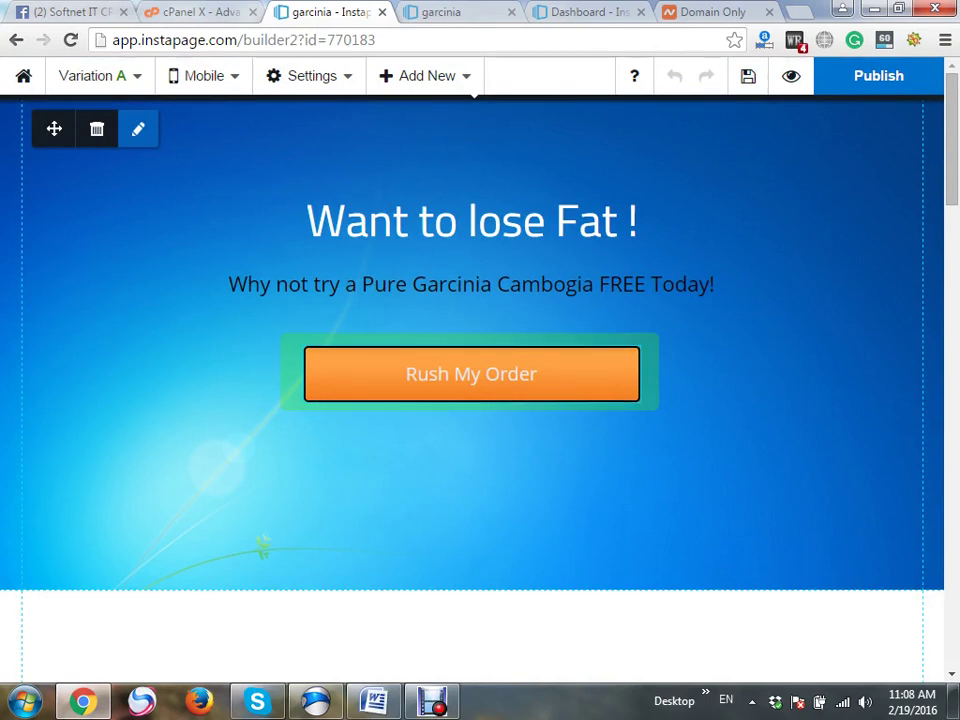
Step: Select the Rush My Order button and try sending it backward, then forward
click(471, 374)
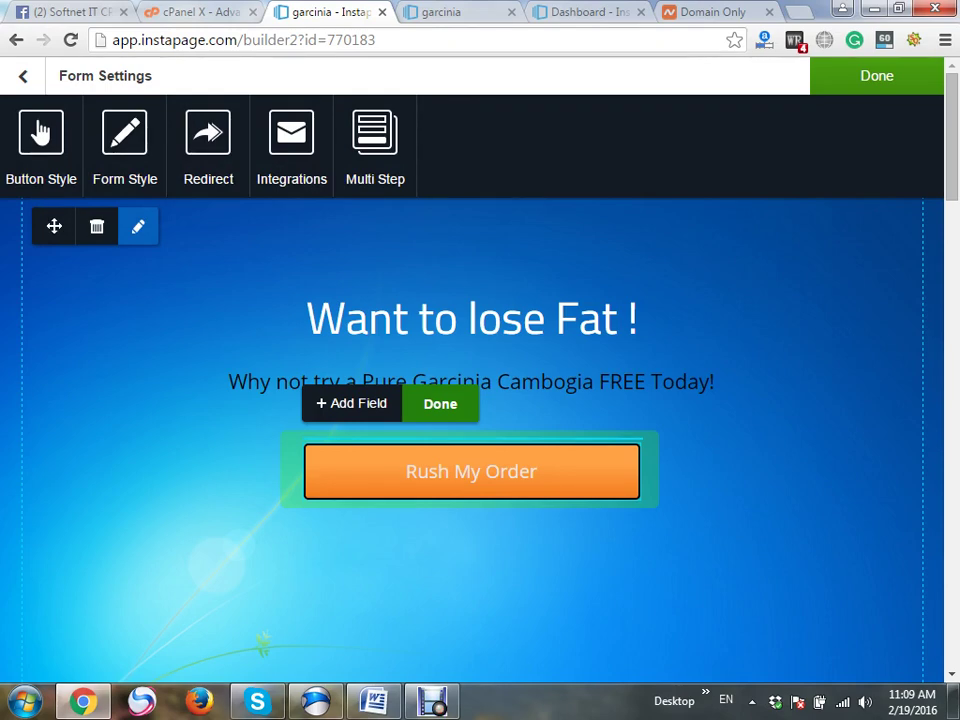
click(440, 403)
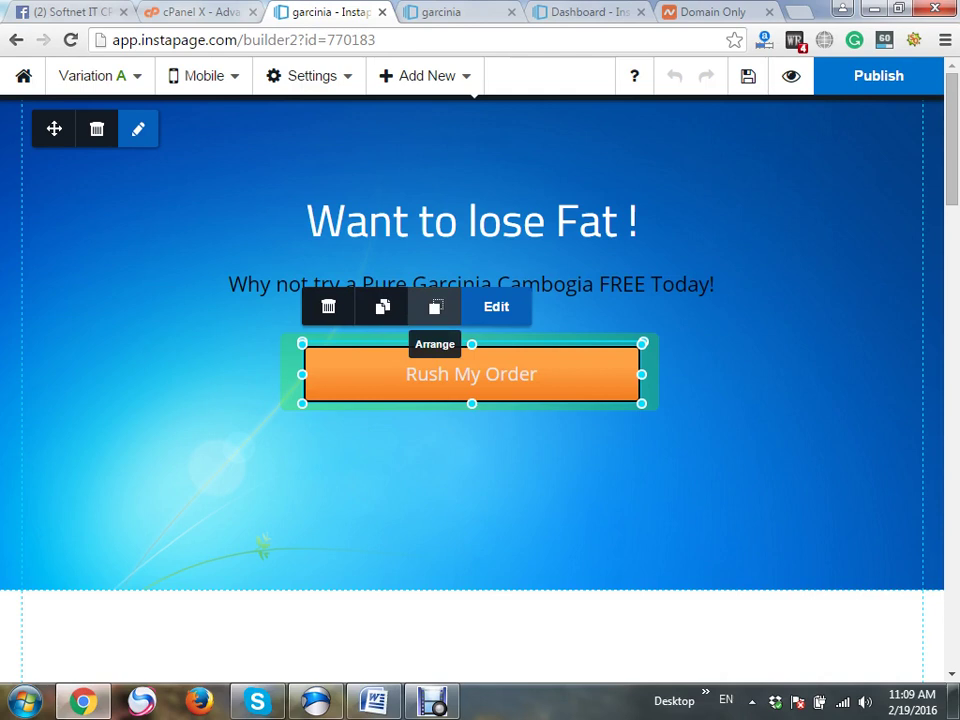
click(435, 307)
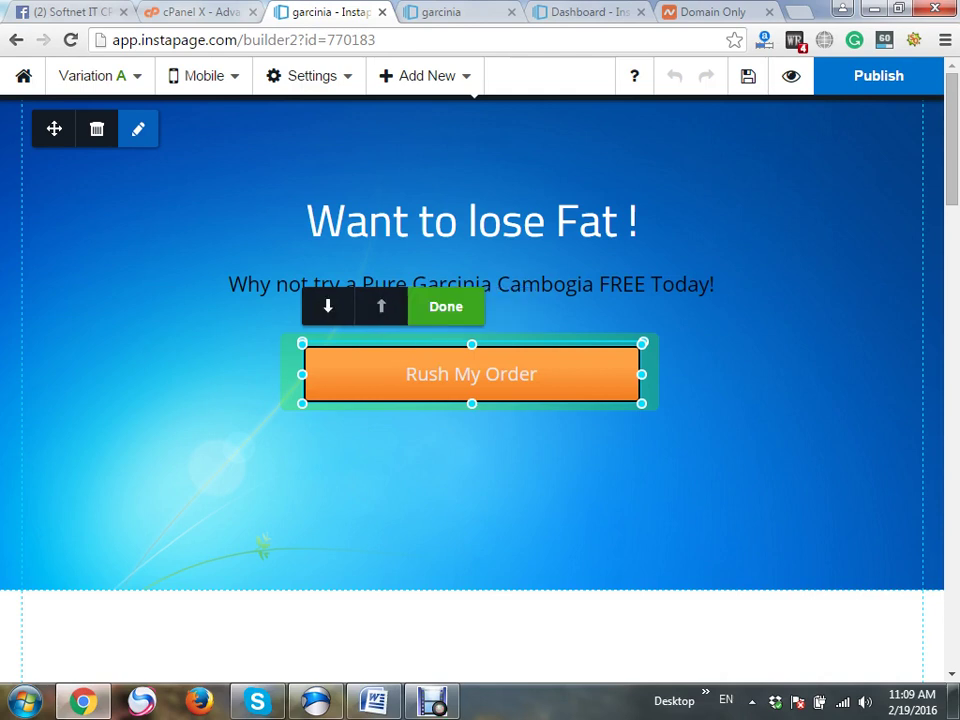
click(327, 306)
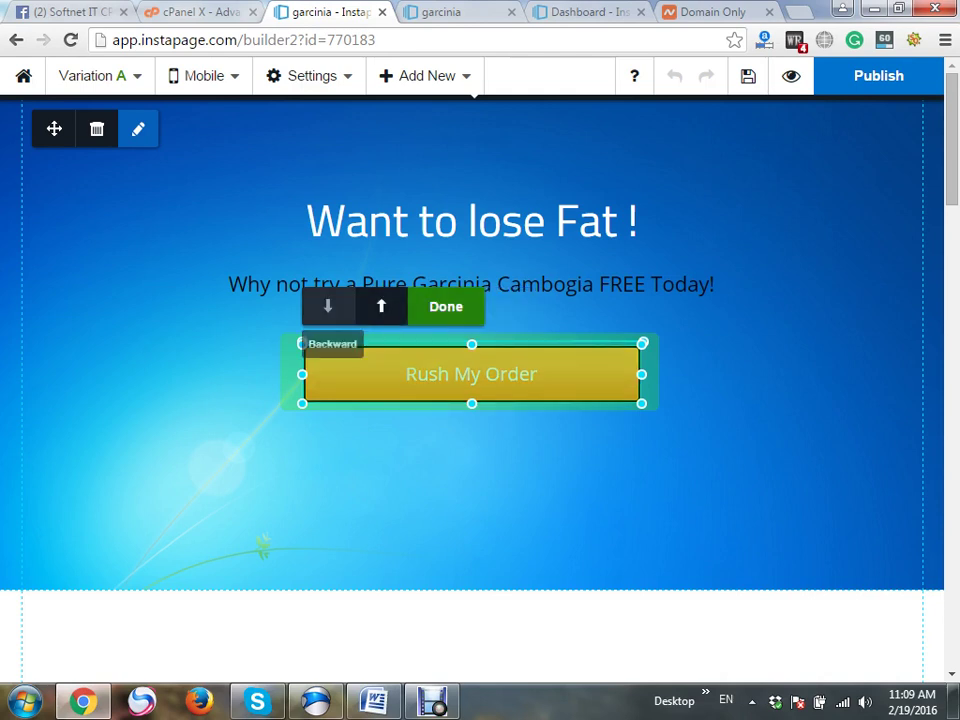
click(381, 306)
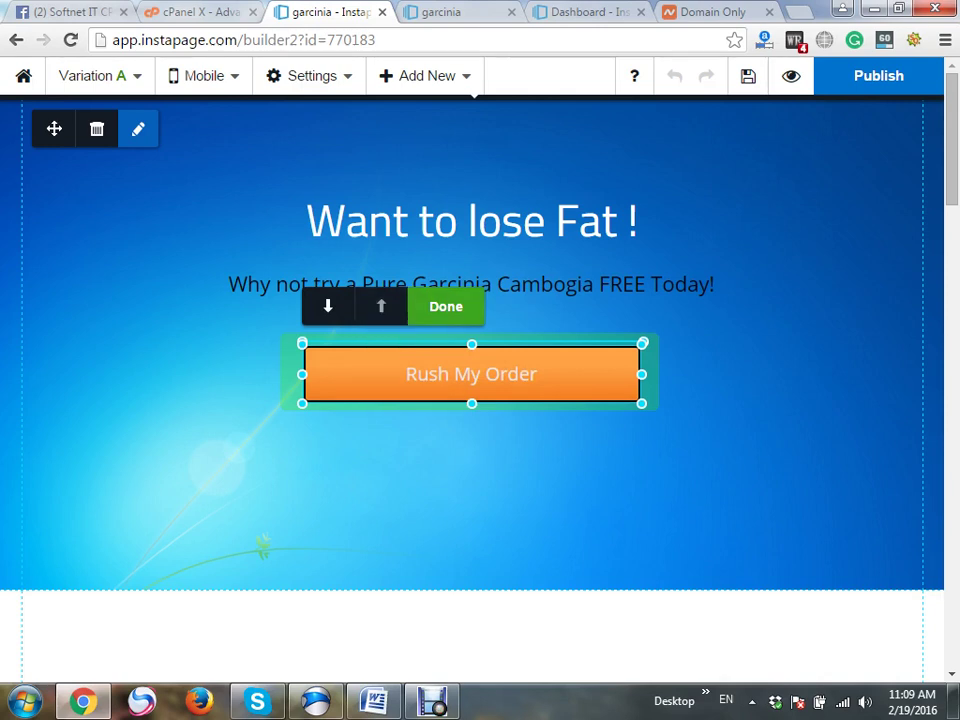
click(438, 306)
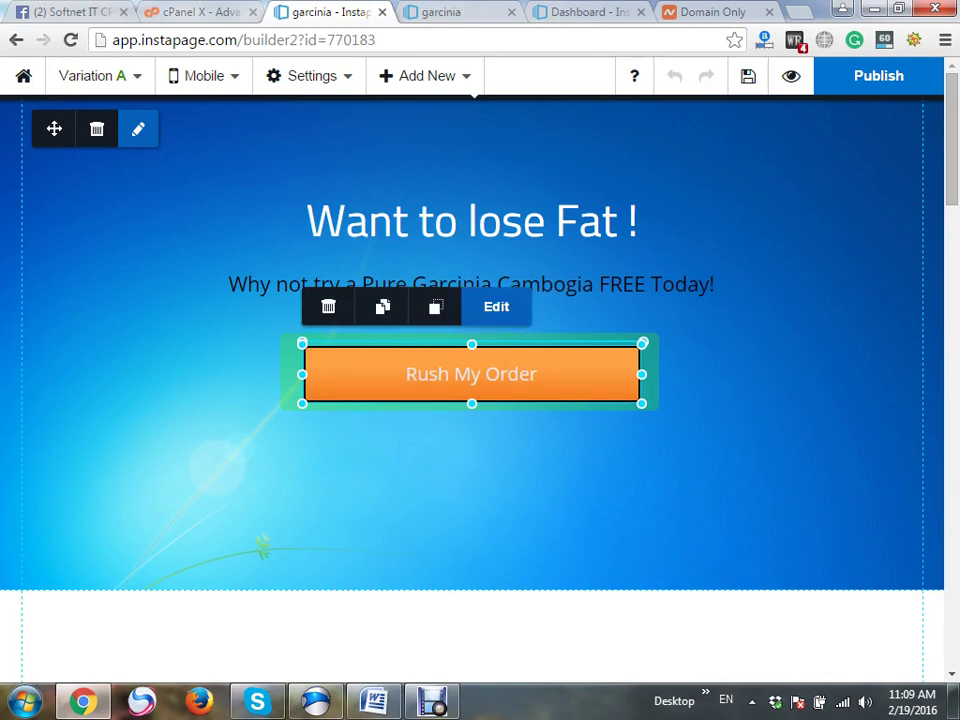
Step: Look over the page's Variations and Settings, then bring up the Elements catalogue
click(100, 75)
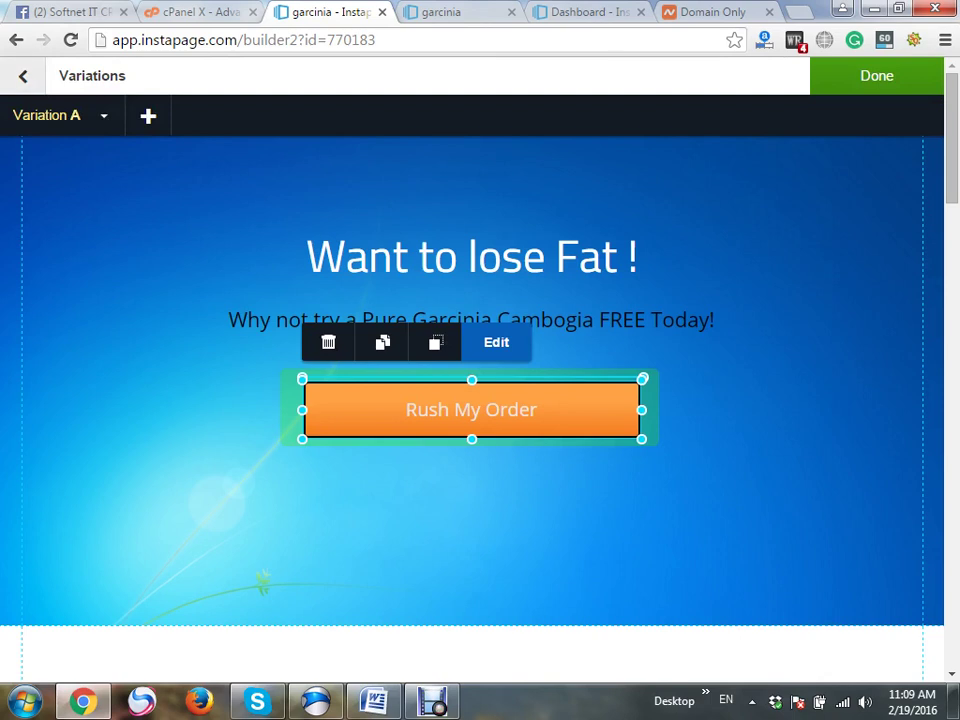
click(23, 75)
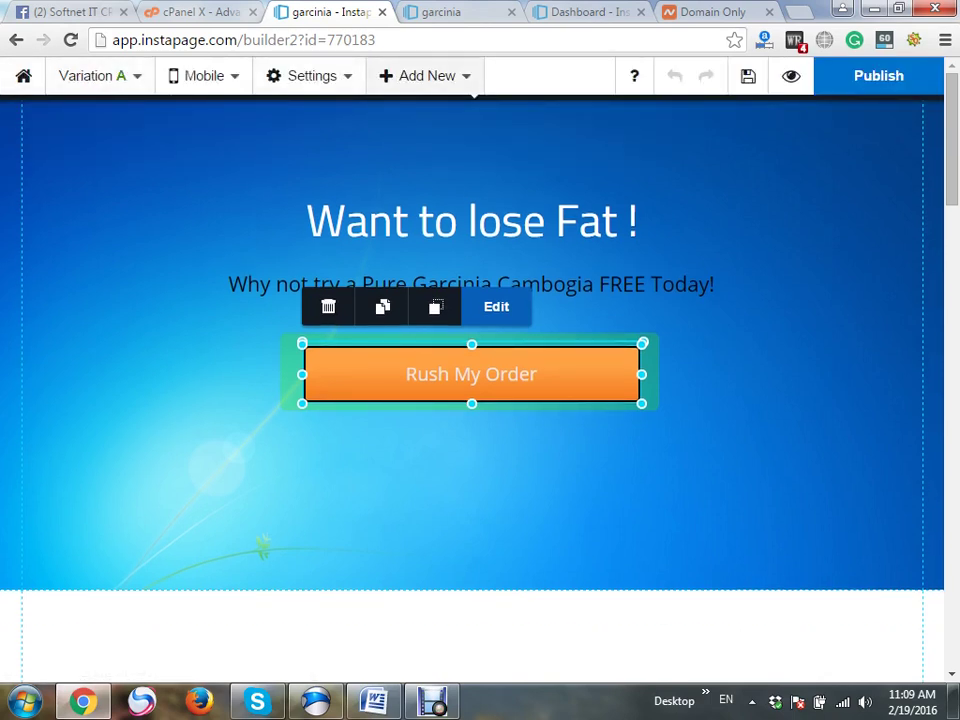
click(312, 75)
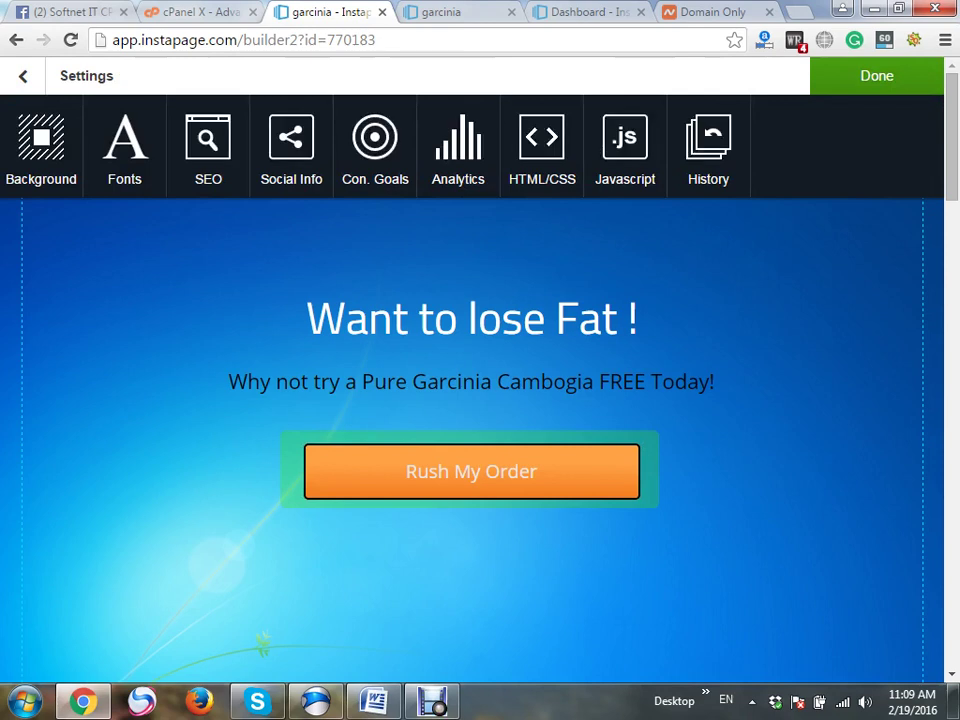
click(23, 75)
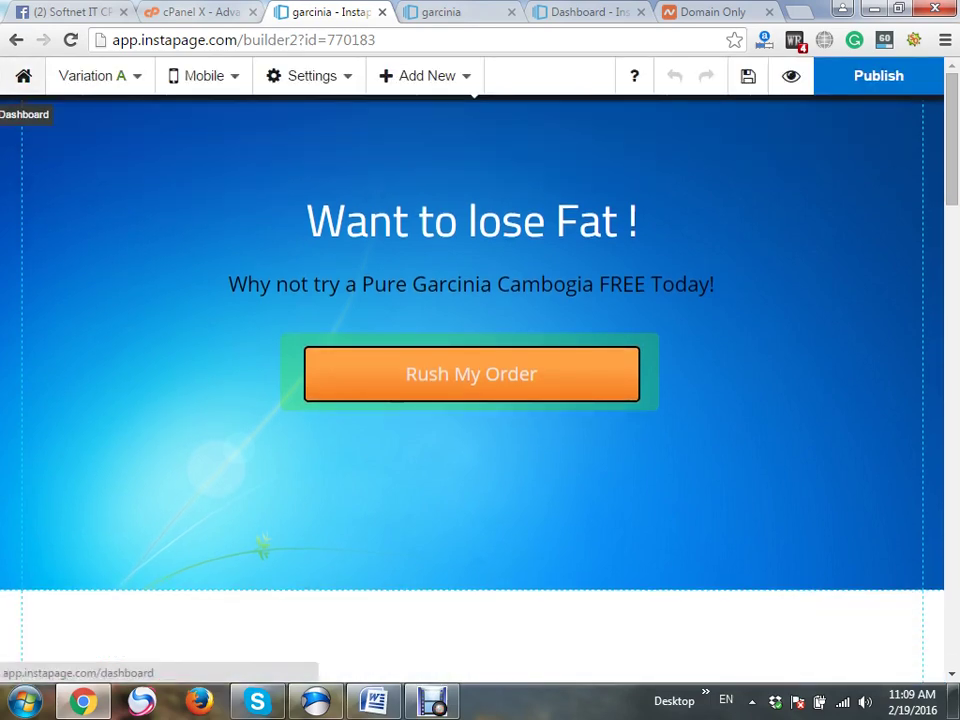
click(425, 75)
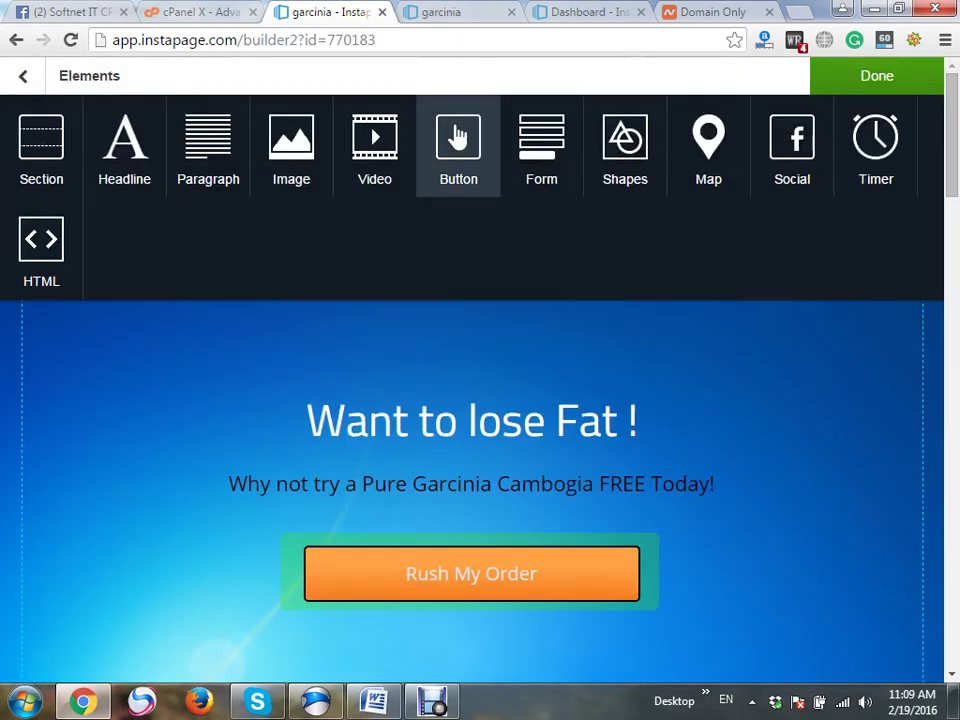
Step: Add a Submit button below Rush My Order and widen it
click(458, 137)
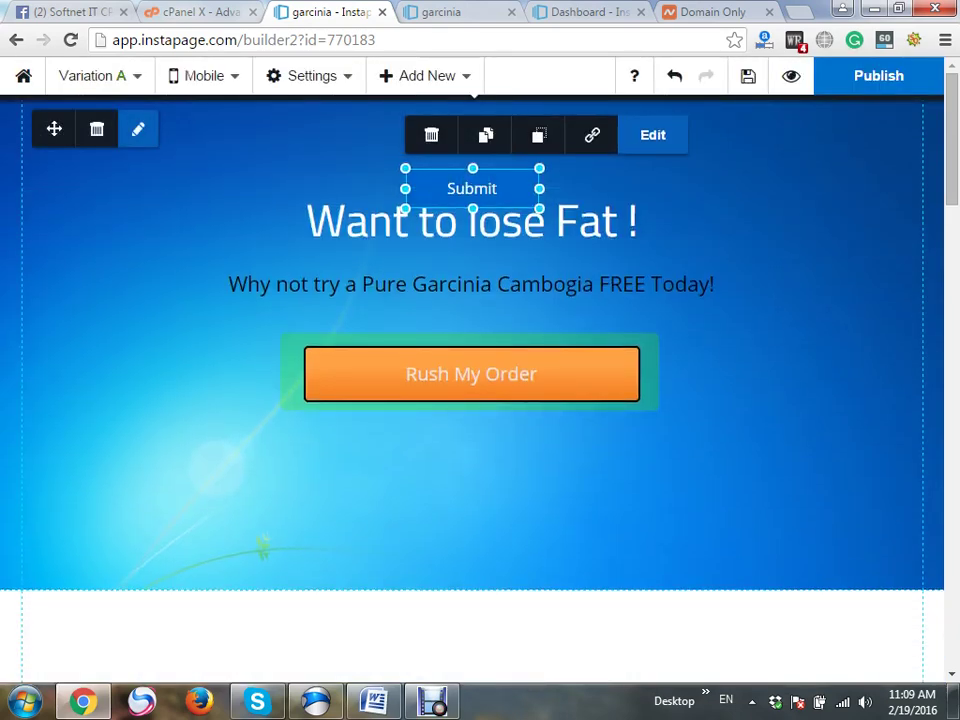
drag(471, 188, 466, 497)
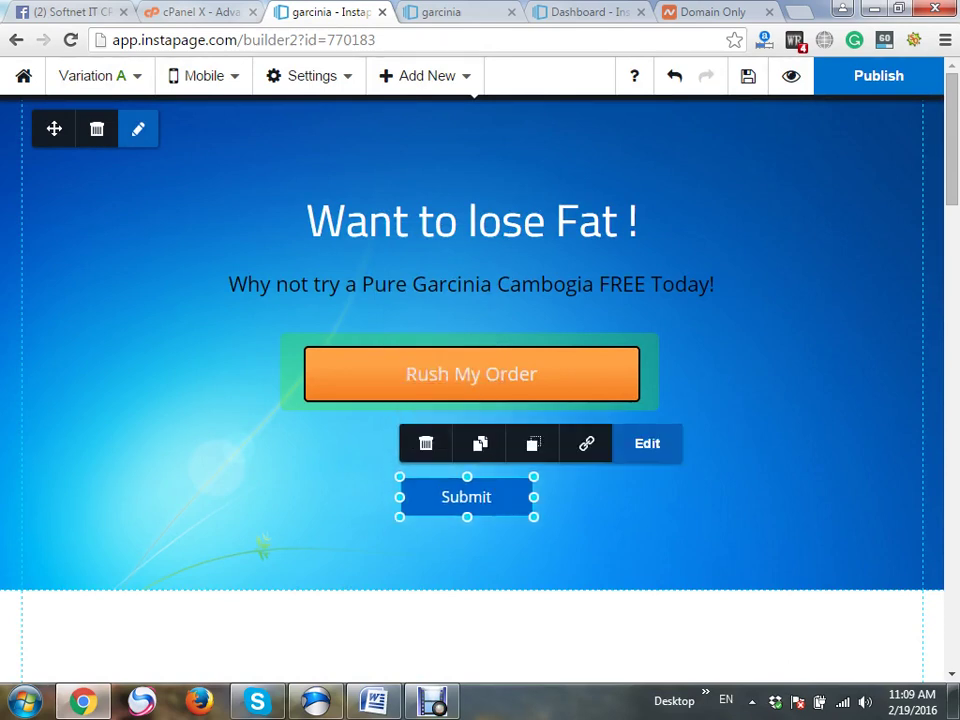
drag(534, 497, 720, 497)
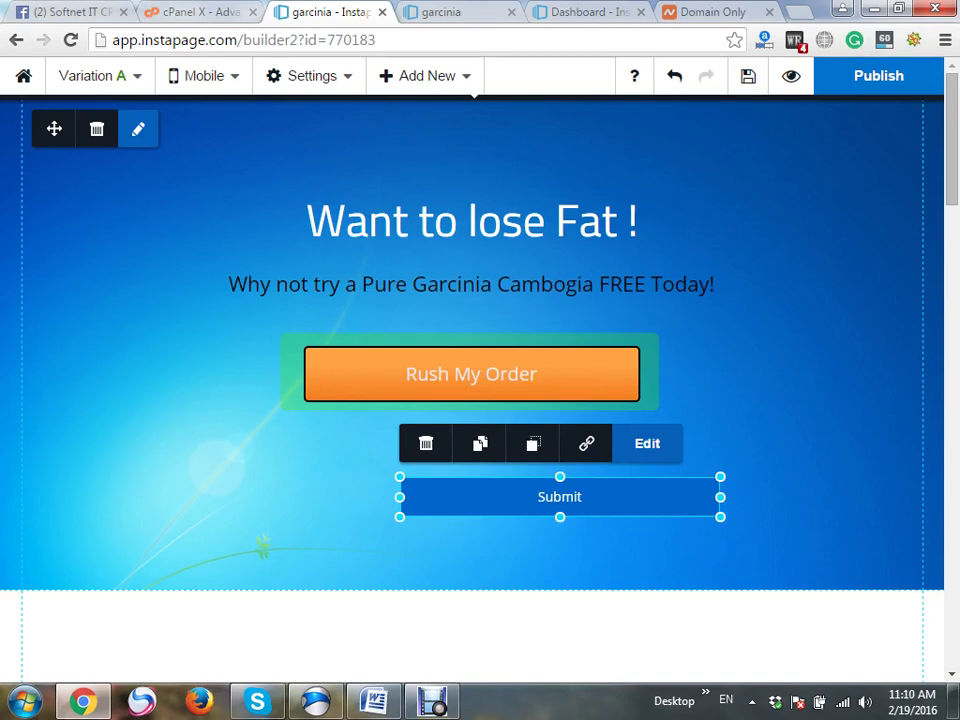
click(647, 443)
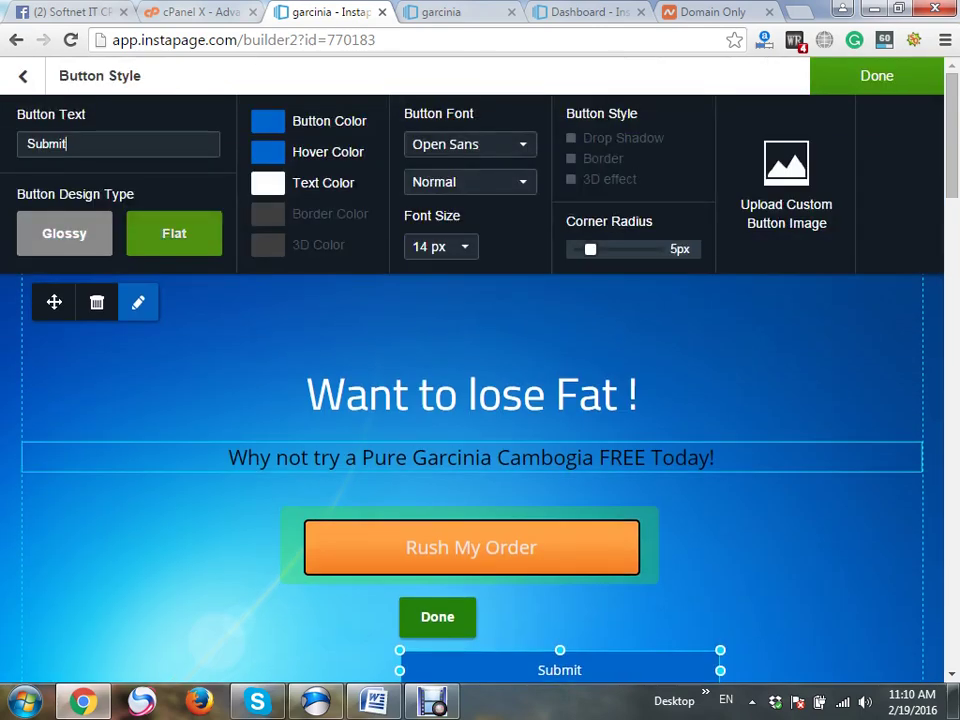
click(437, 616)
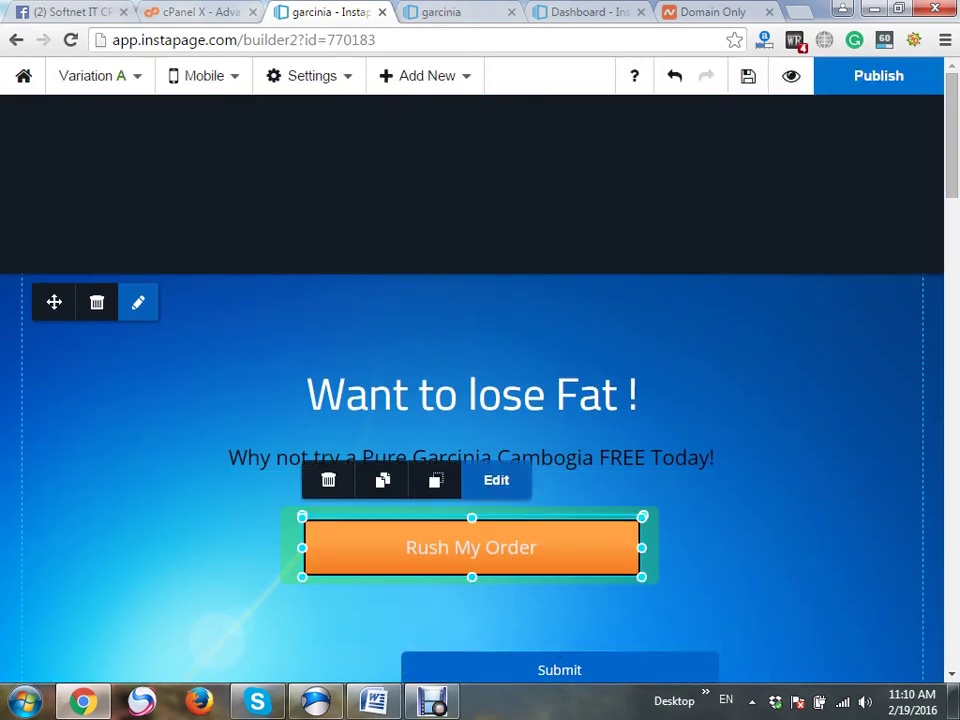
Step: Review the Rush My Order form and button style settings, then delete the Submit button
click(495, 480)
double_click(468, 471)
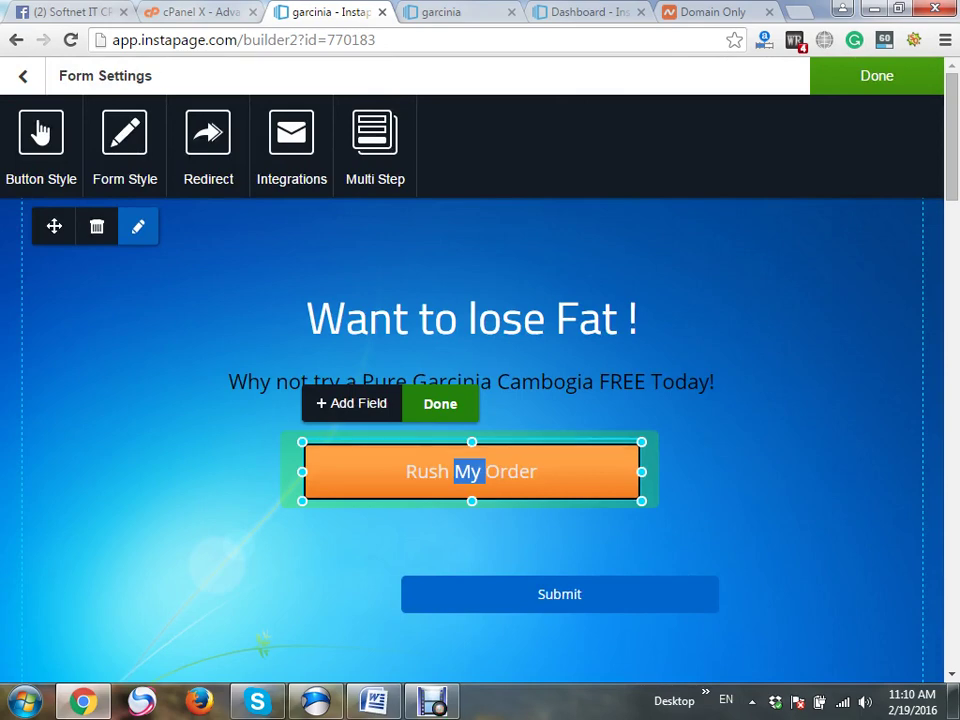
click(468, 471)
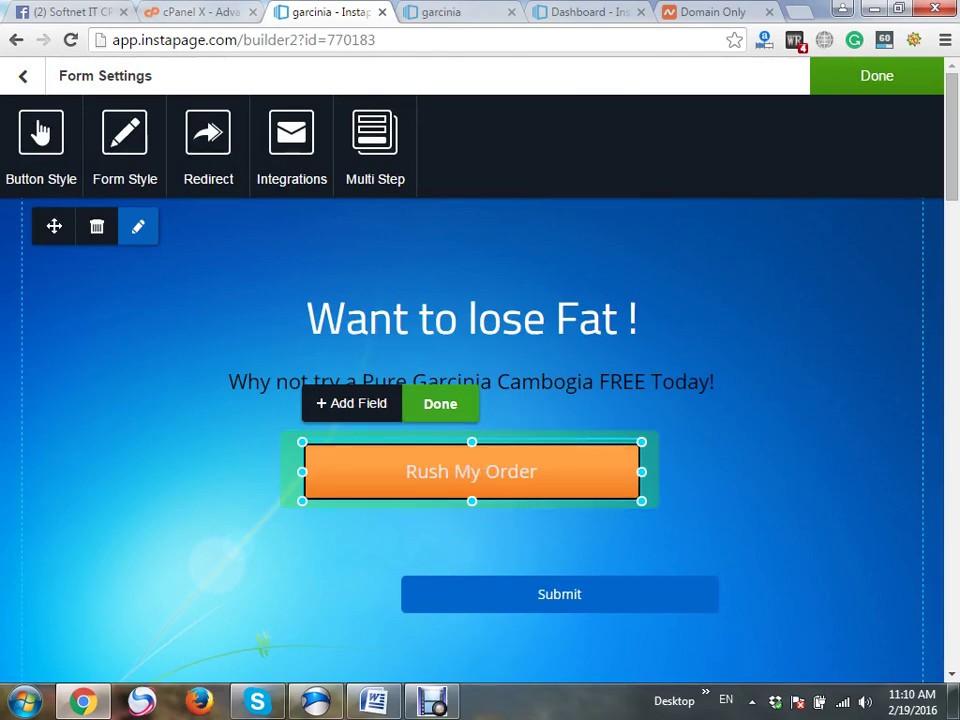
click(440, 404)
click(495, 306)
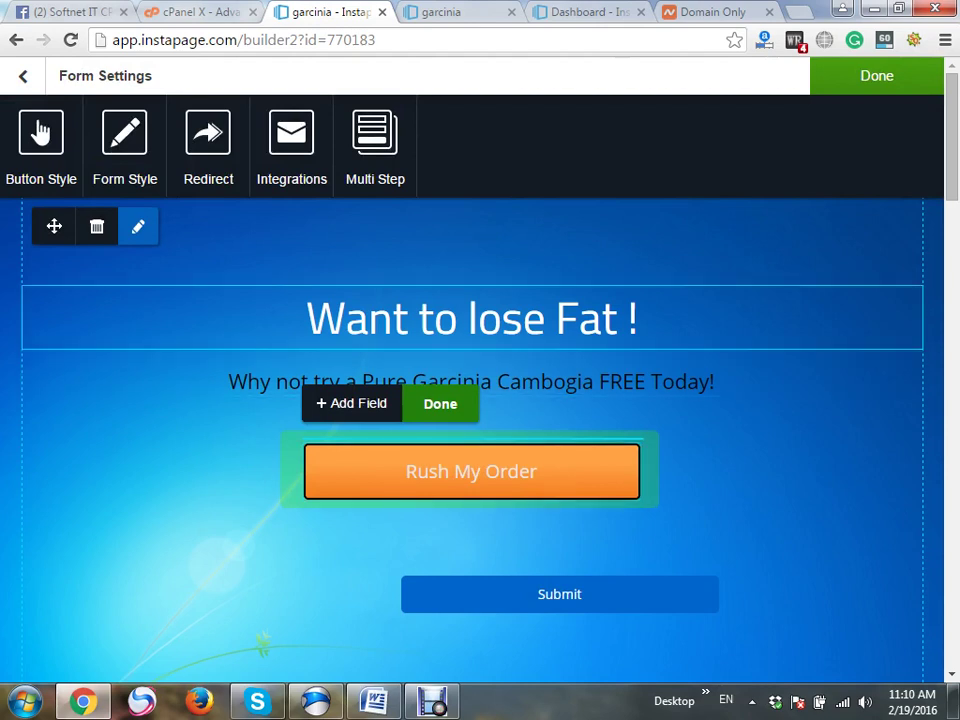
click(40, 140)
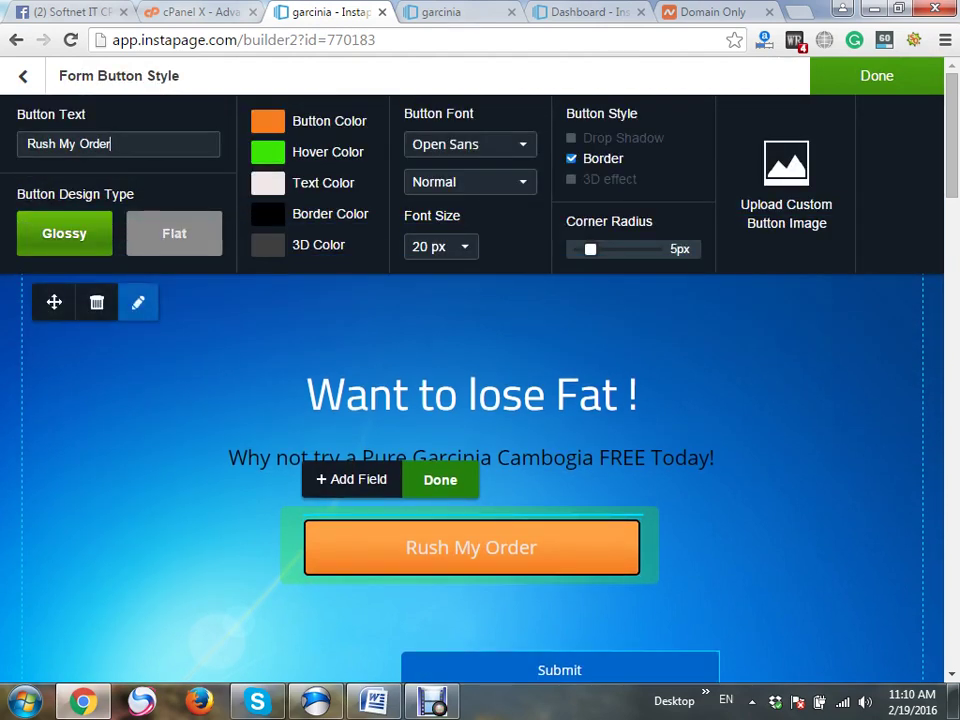
click(560, 668)
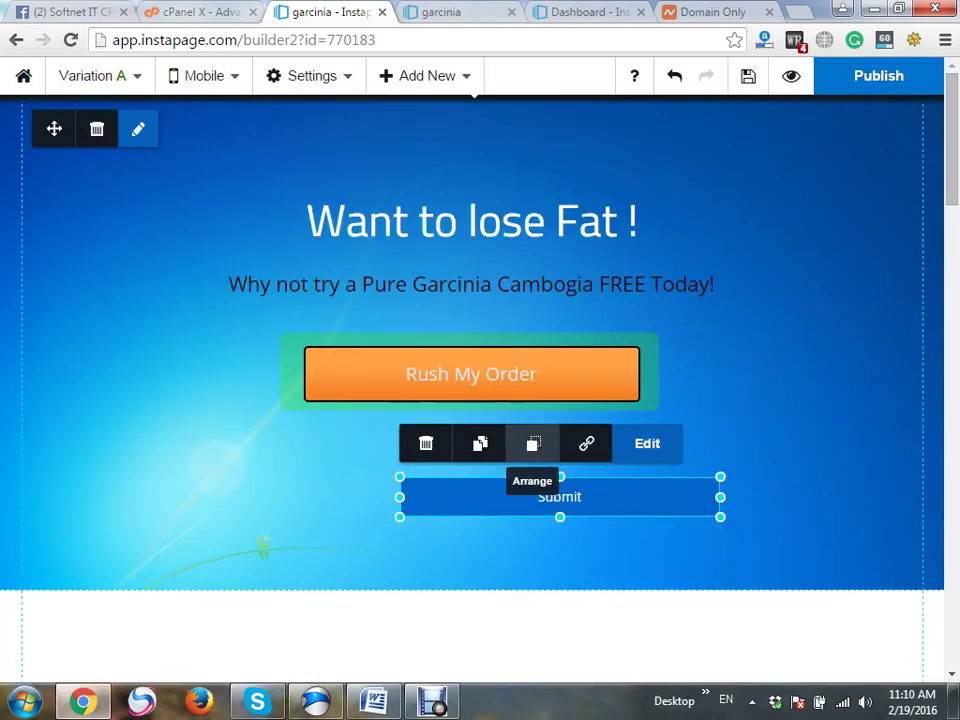
click(426, 443)
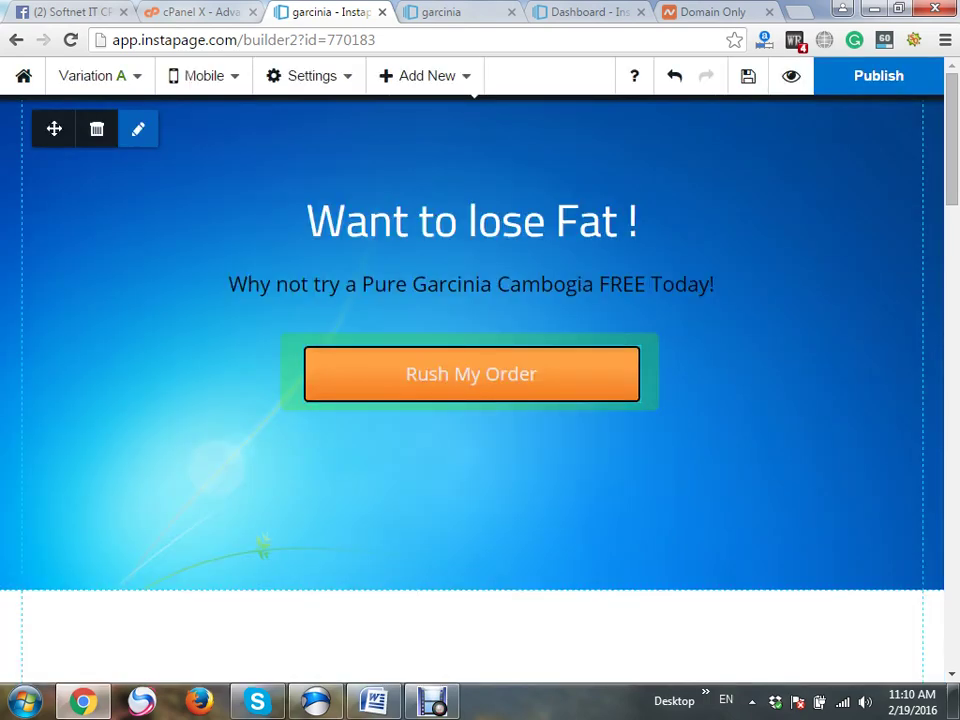
Step: Set the Rush My Order button's hover colour to a green shade
click(464, 376)
click(496, 306)
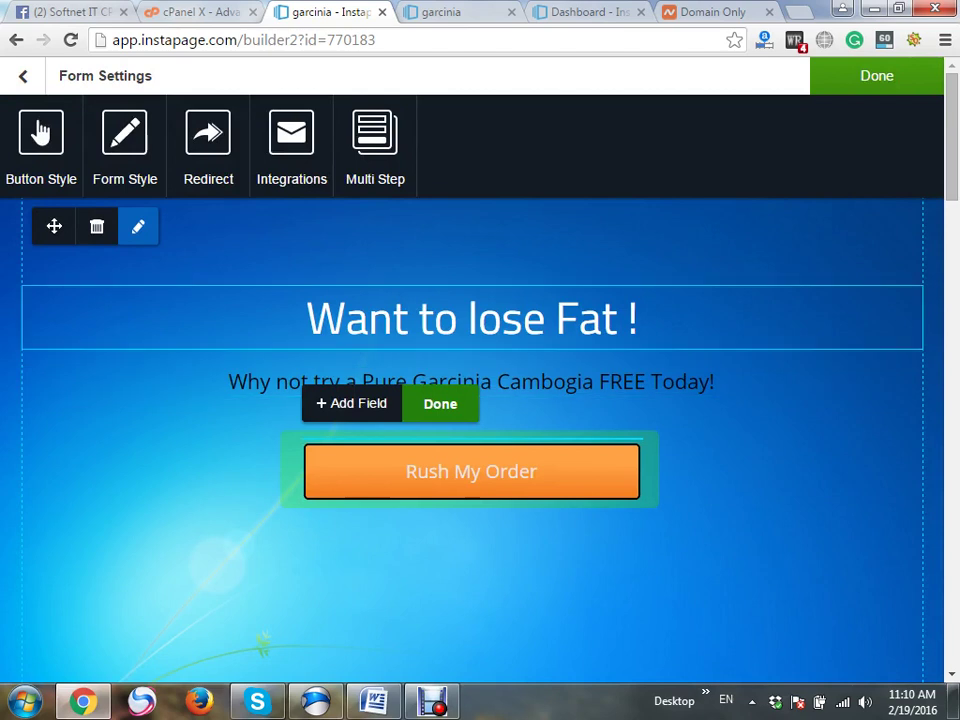
click(41, 132)
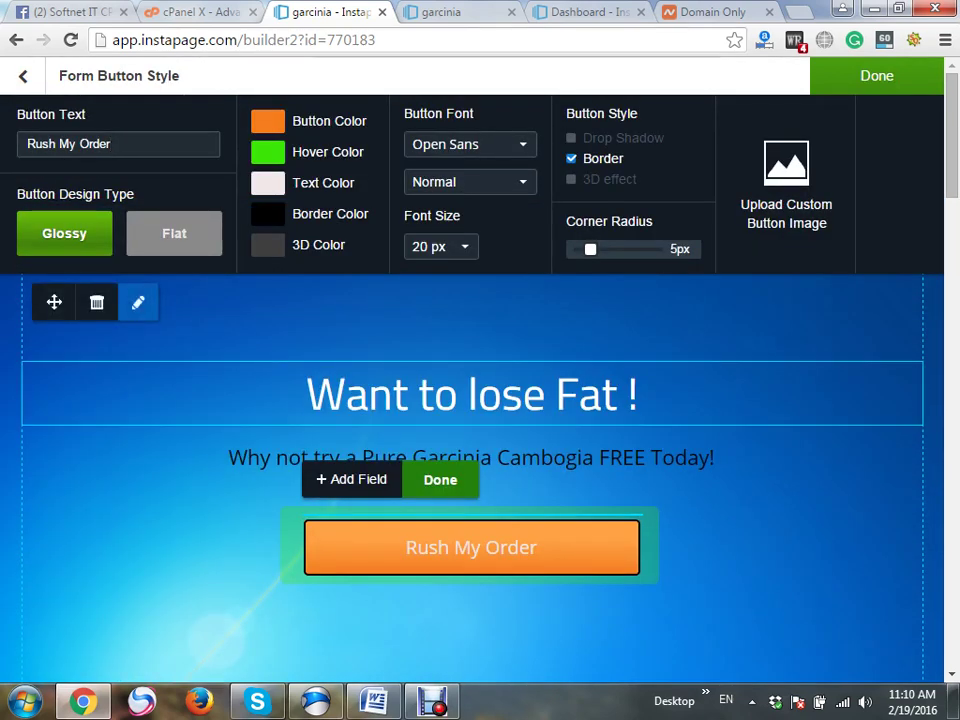
click(472, 547)
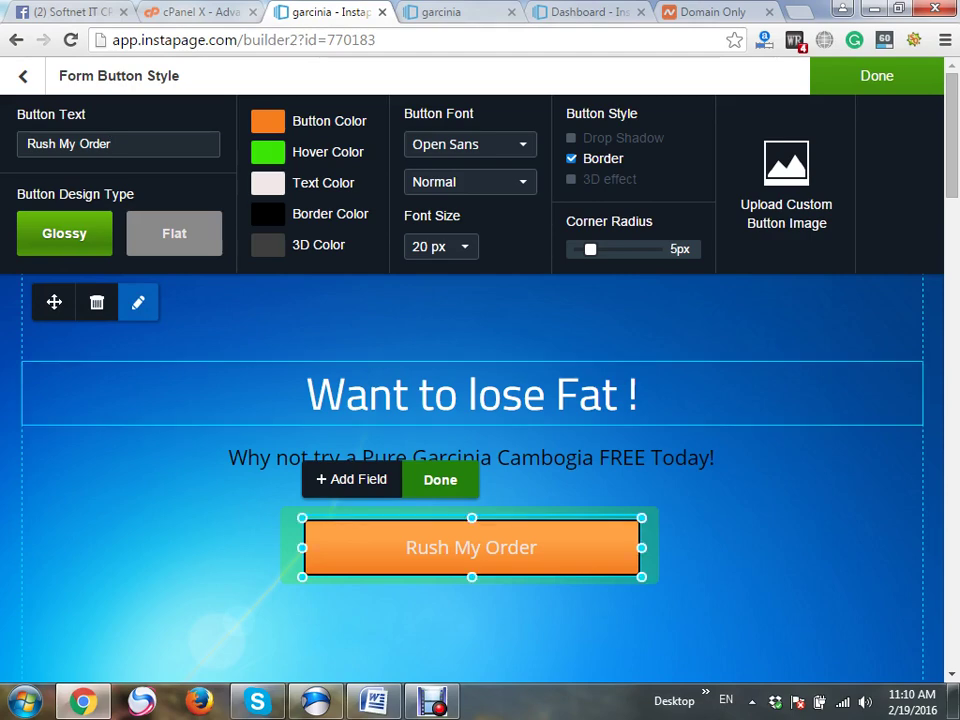
click(267, 152)
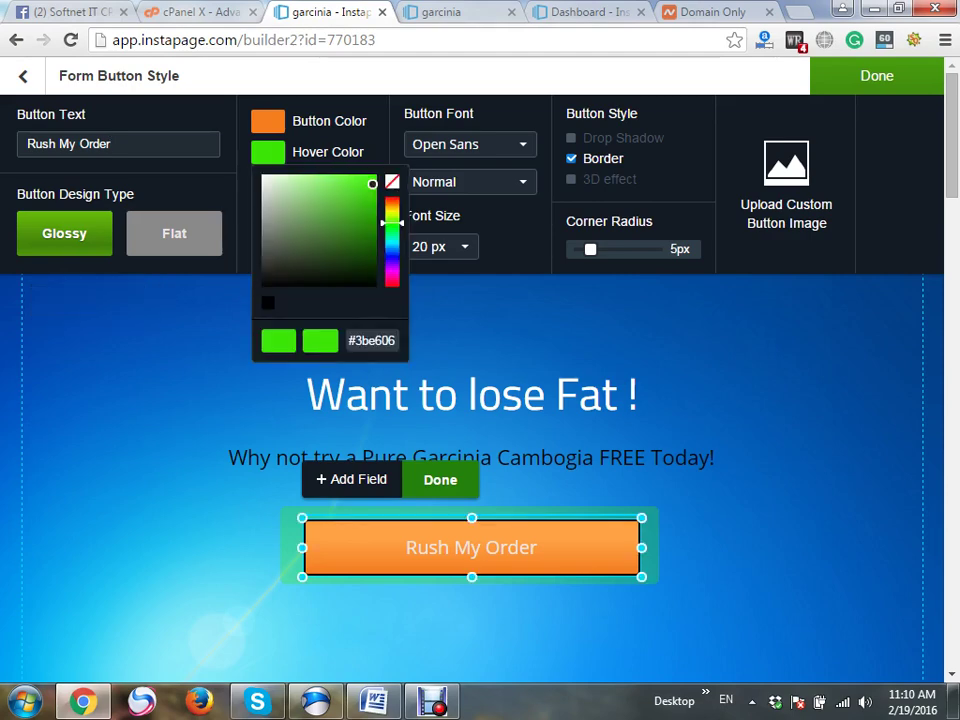
click(362, 189)
click(440, 480)
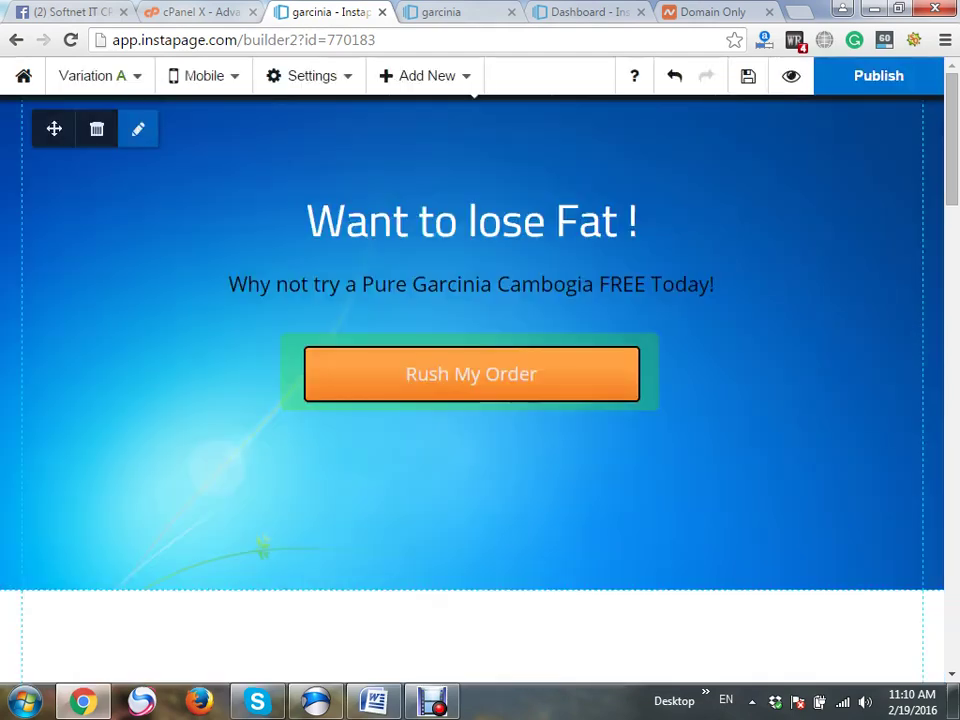
Step: Brighten the button's hover colour to #43f00e
double_click(472, 374)
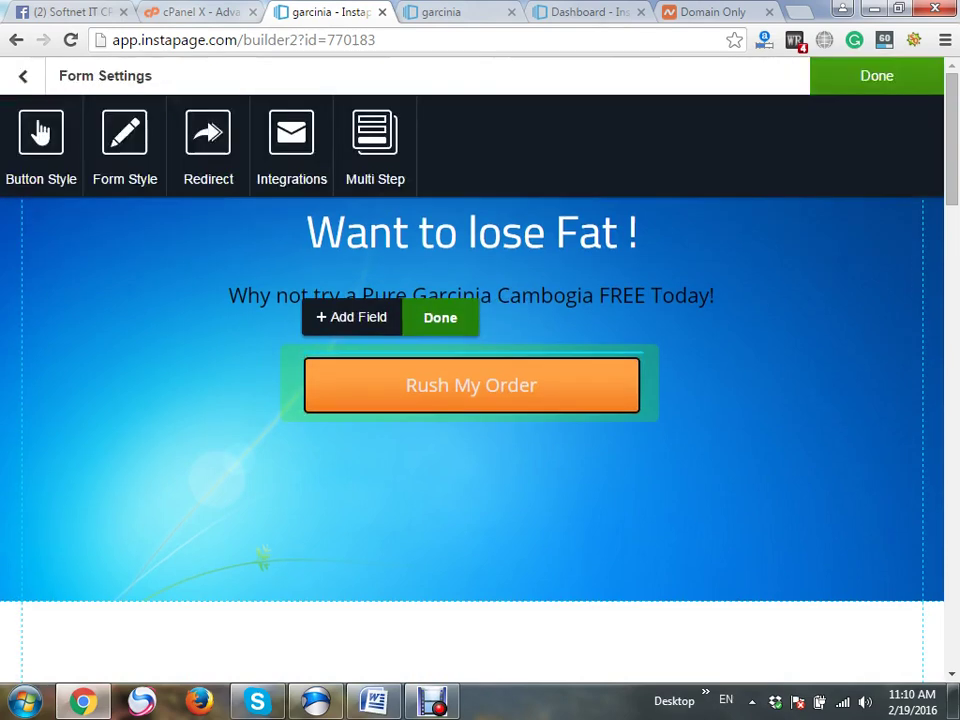
click(40, 132)
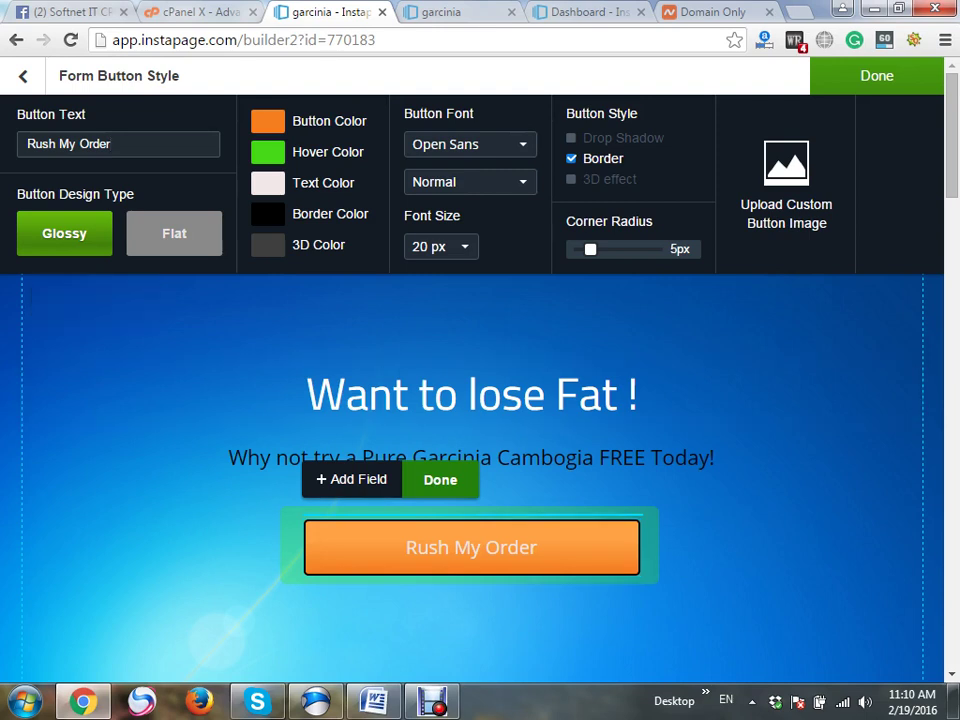
click(267, 152)
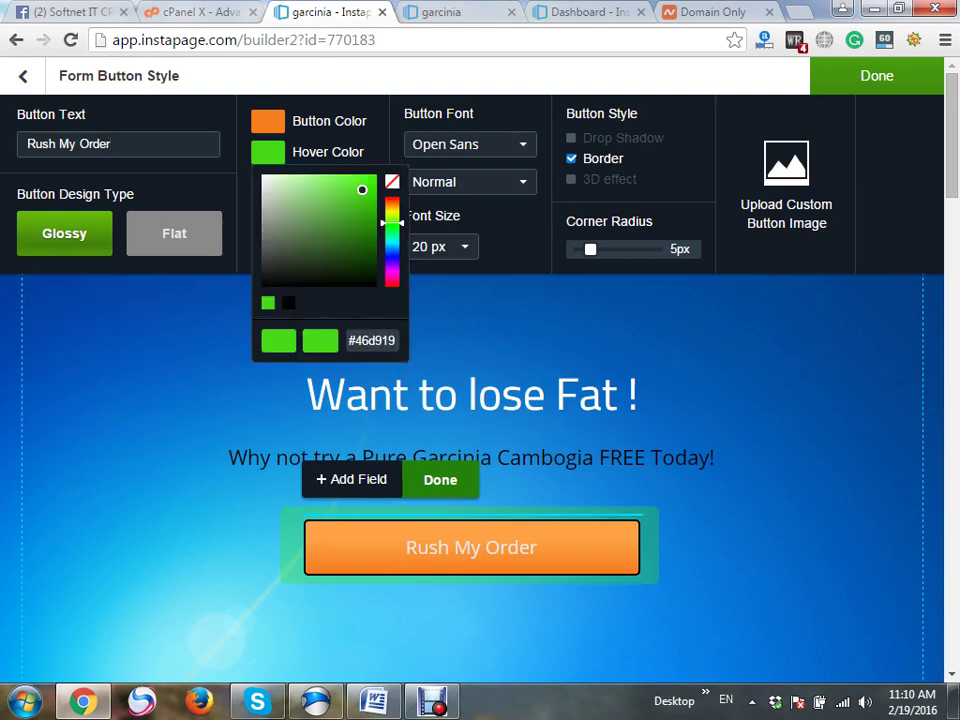
drag(362, 190, 369, 180)
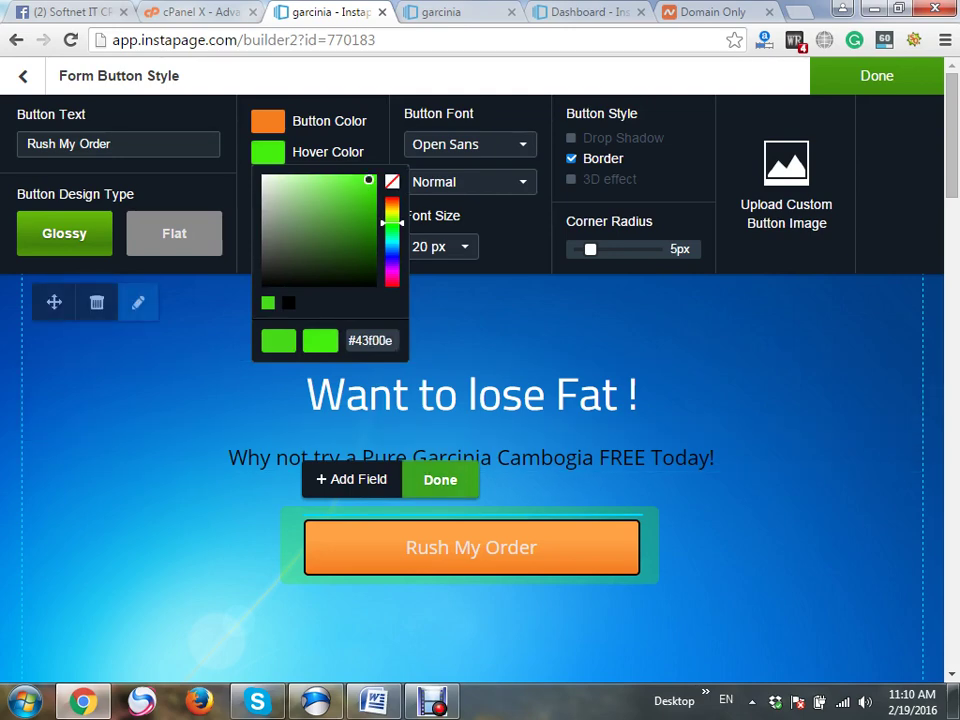
click(440, 480)
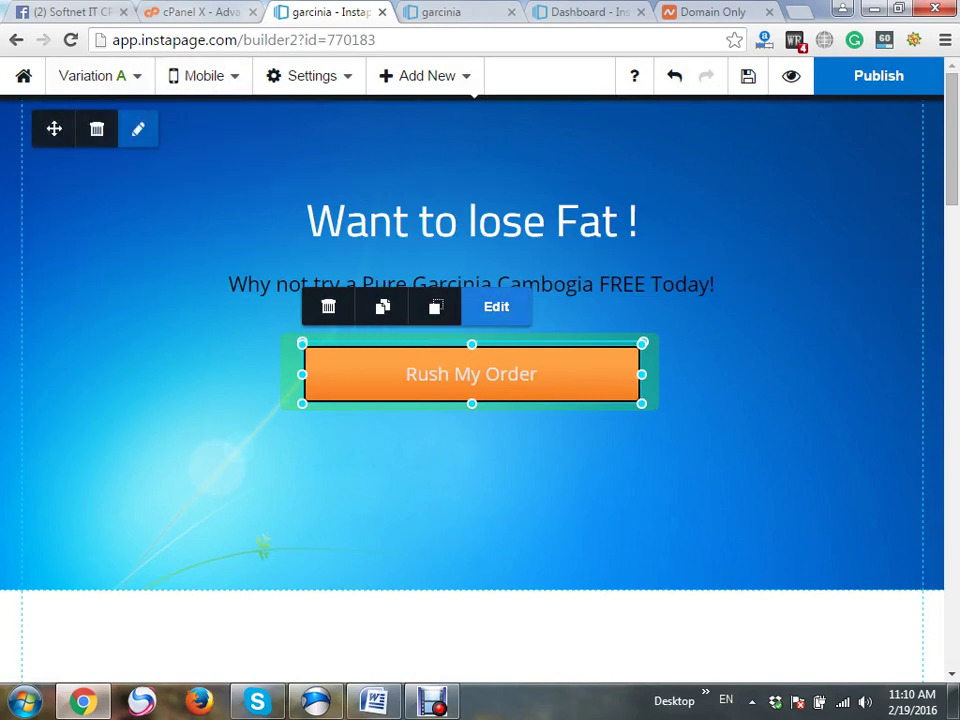
click(496, 307)
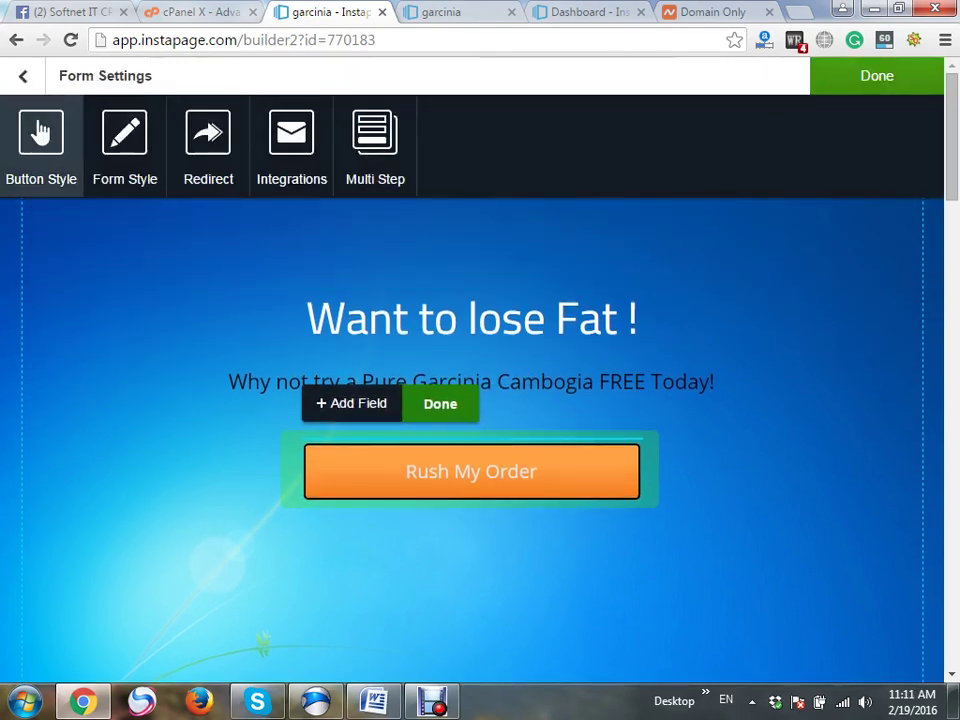
Step: Try Kalam, Flamenco and Impact as the button font, settling on Montserrat
click(40, 145)
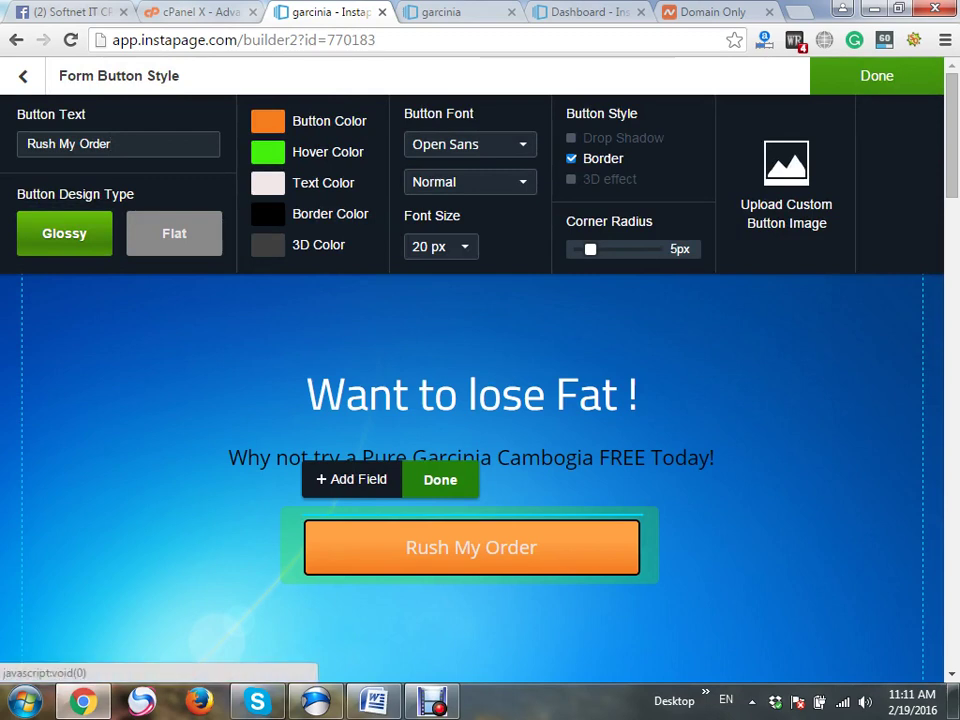
click(470, 145)
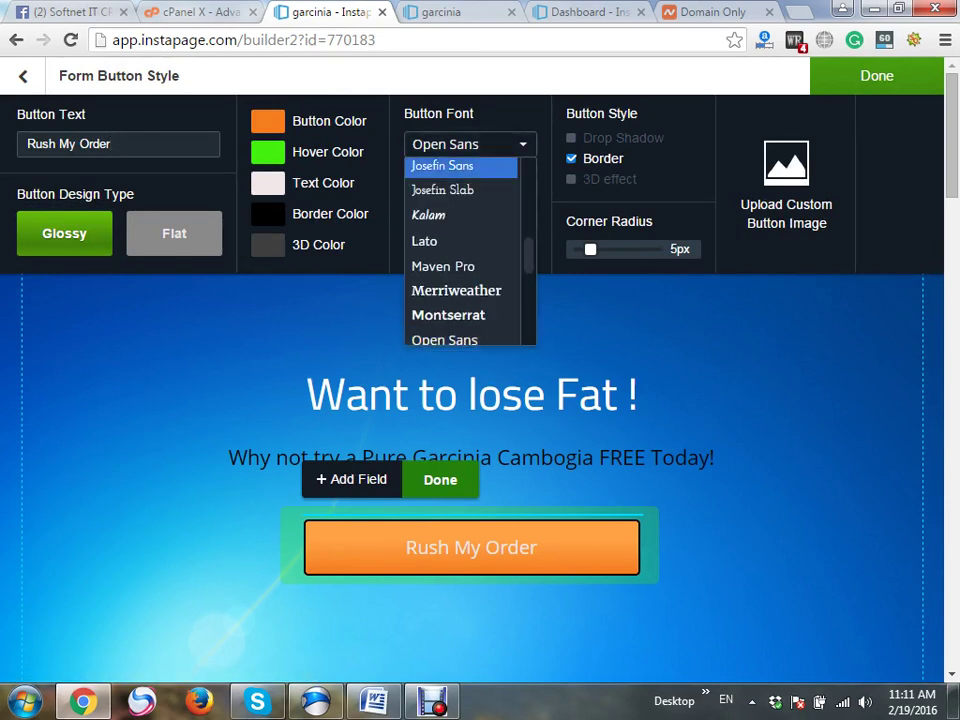
click(460, 215)
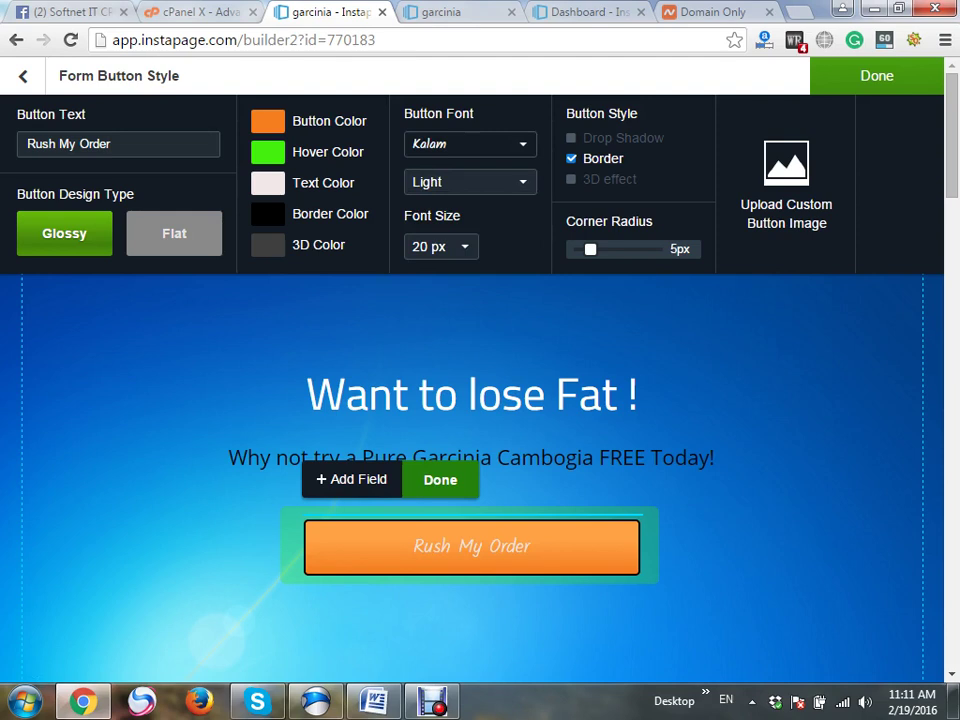
click(470, 144)
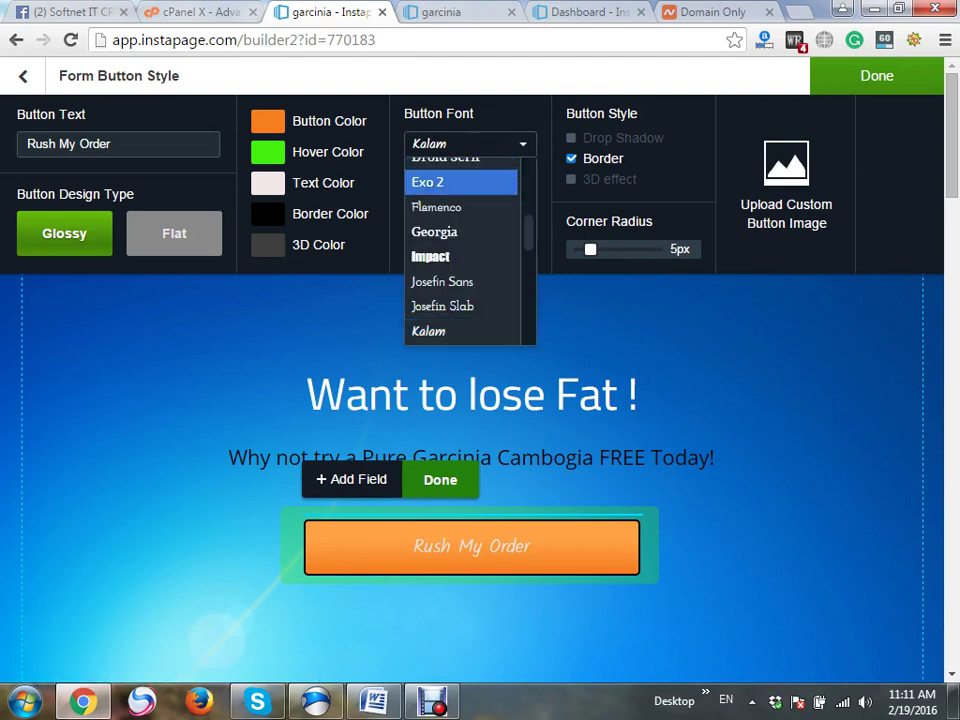
click(460, 207)
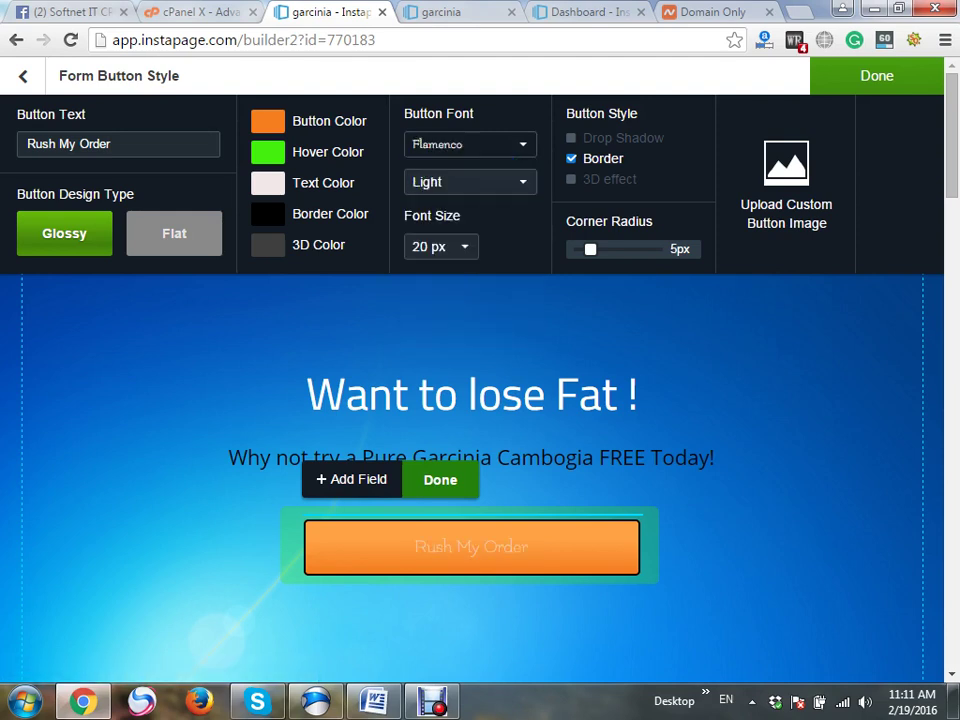
click(470, 144)
scroll(460, 250, down, 4)
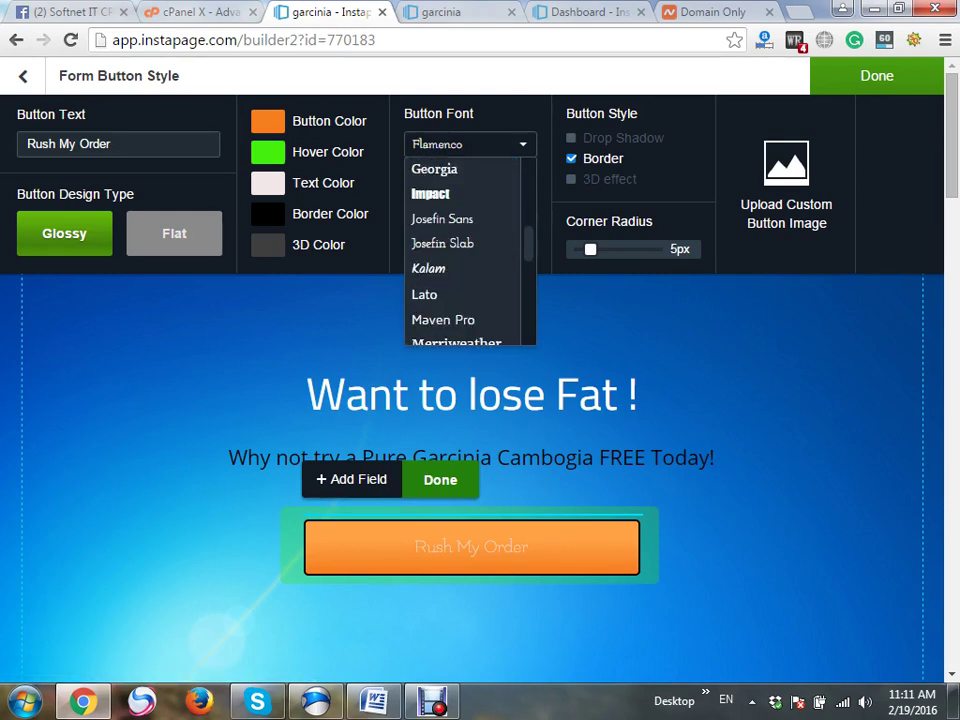
click(440, 193)
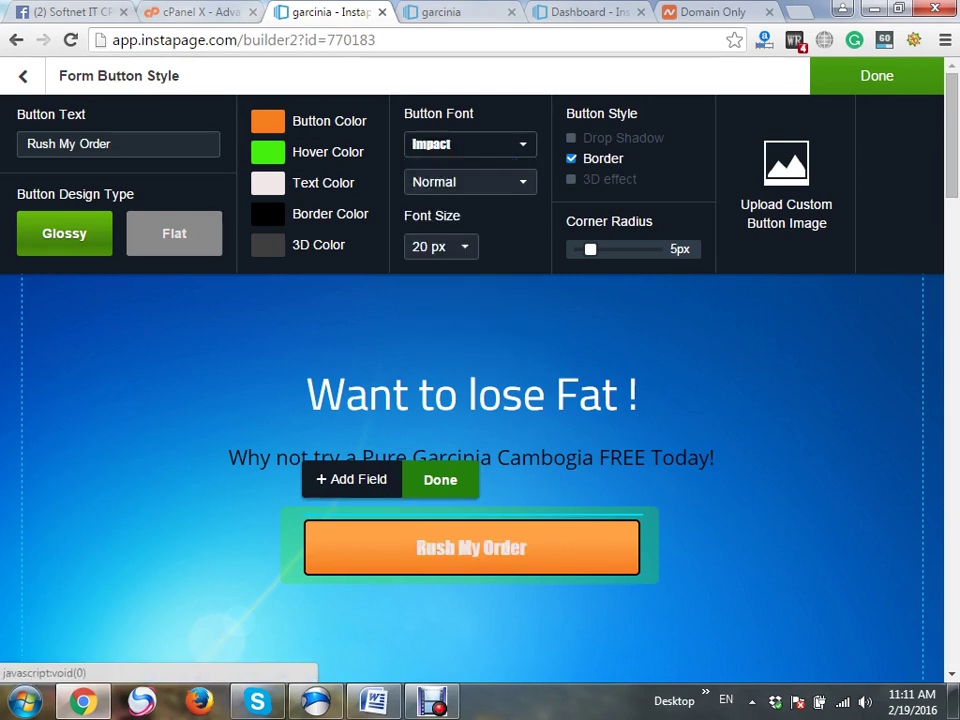
click(470, 144)
scroll(465, 250, down, 3)
scroll(460, 270, down, 2)
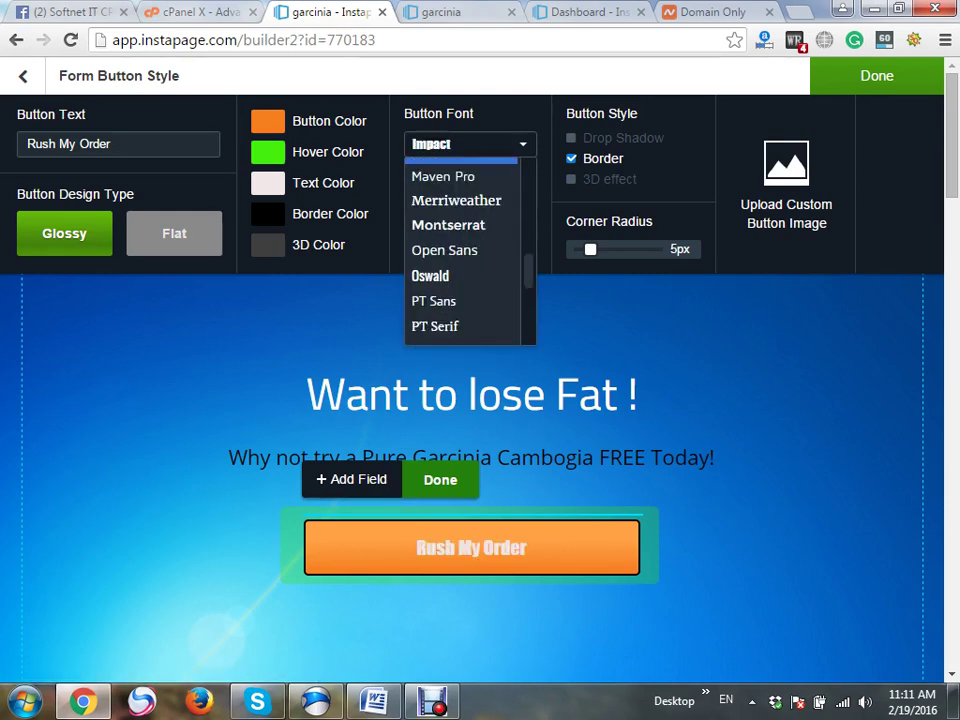
click(450, 225)
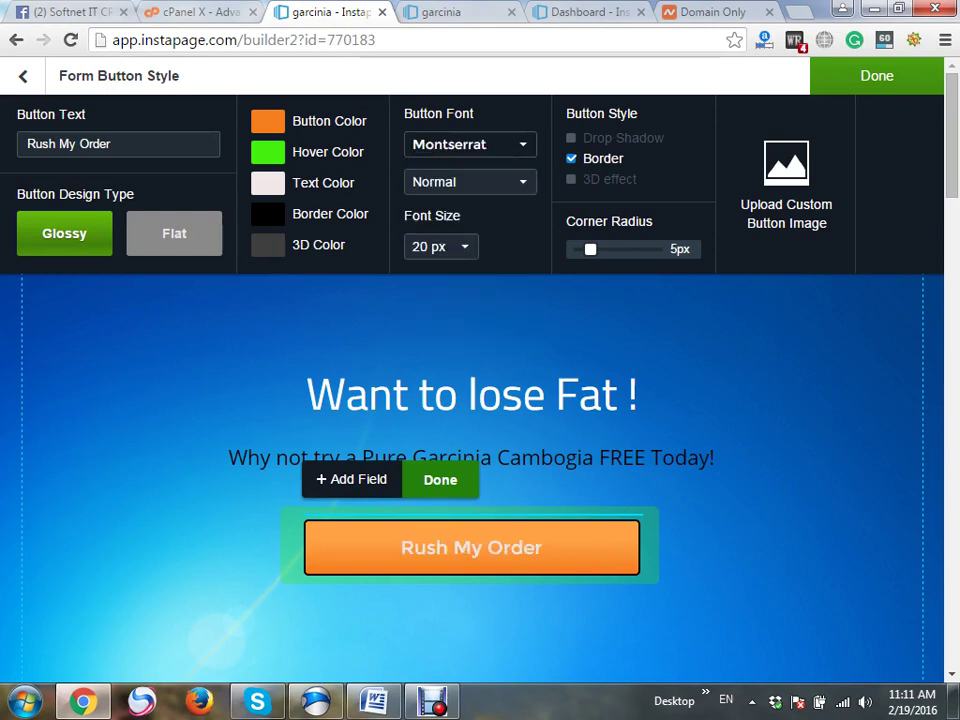
Step: Make the button text Bold at 32 px
click(470, 182)
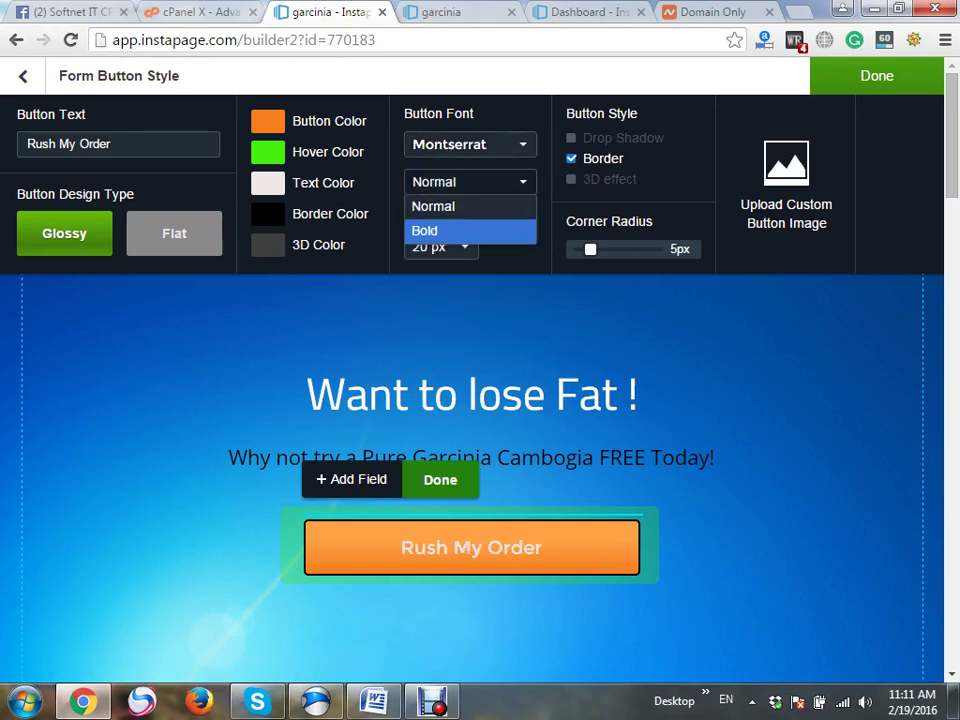
click(430, 230)
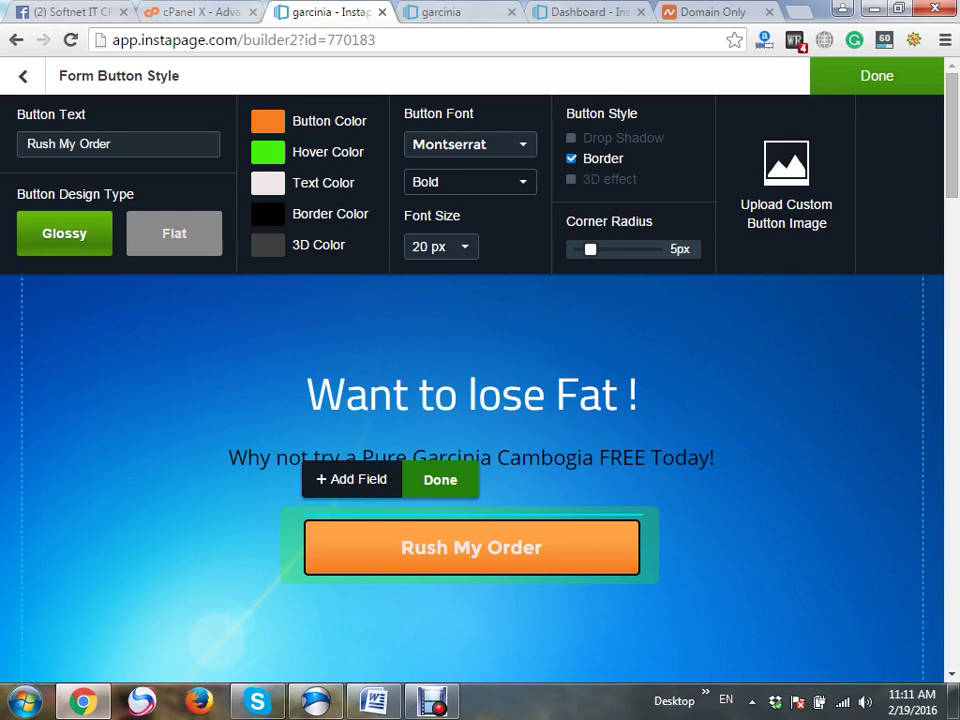
click(440, 246)
click(488, 339)
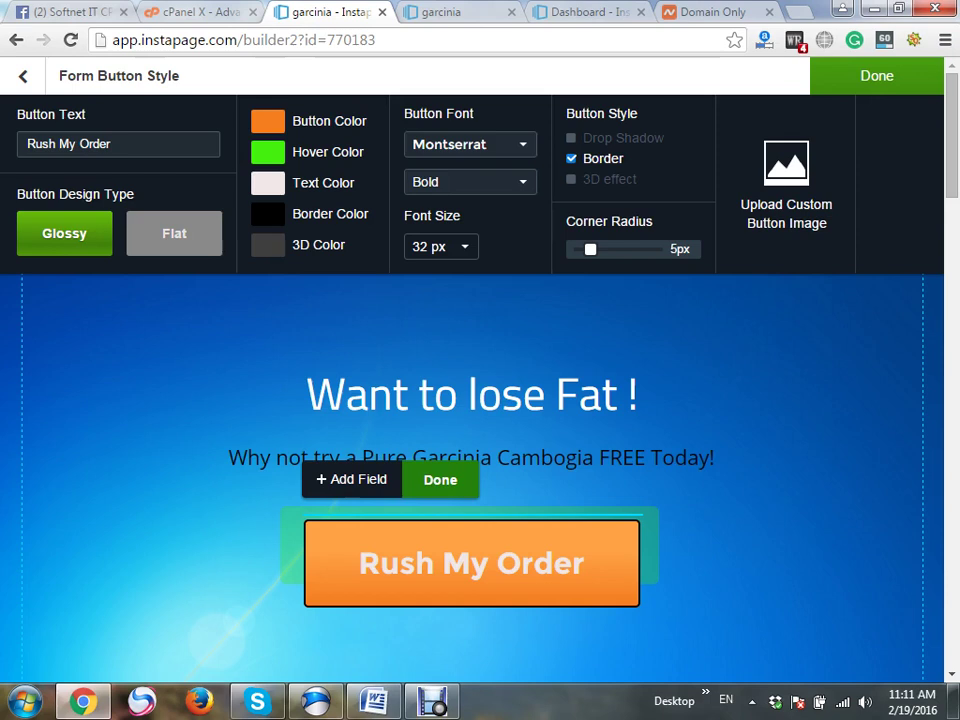
Step: Keep the Glossy design after trying Flat, and round the button corners to 23px
click(174, 233)
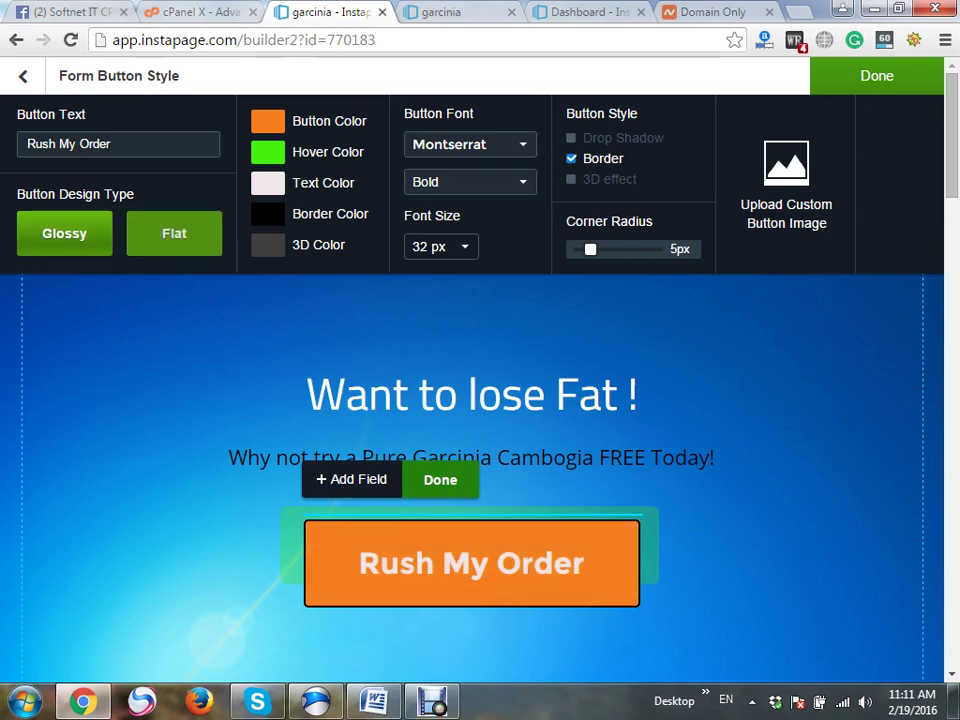
click(64, 233)
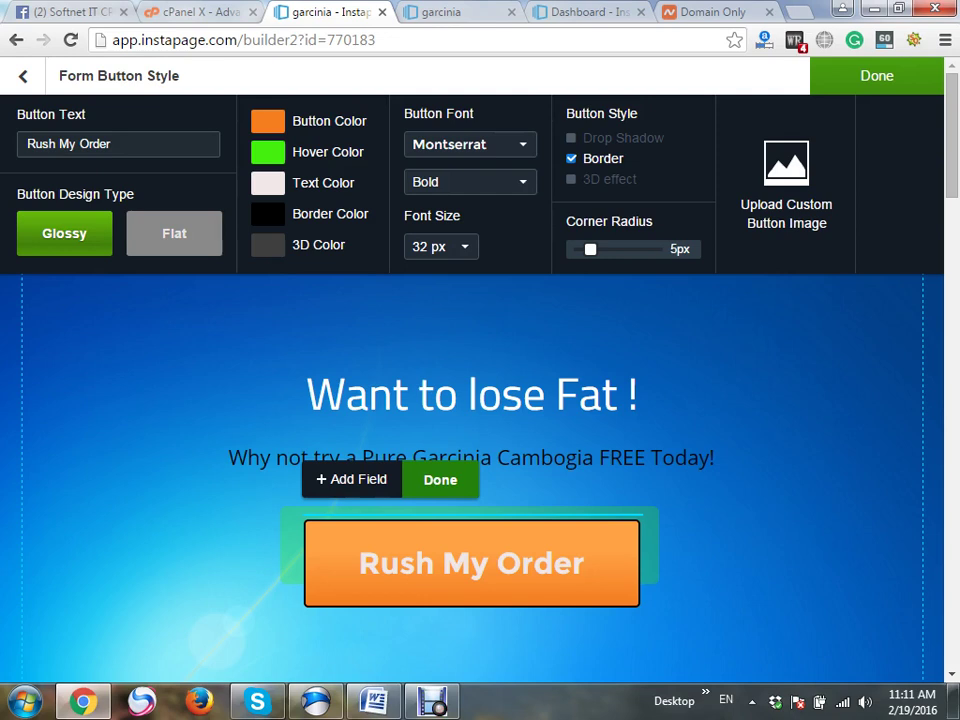
drag(590, 249, 625, 249)
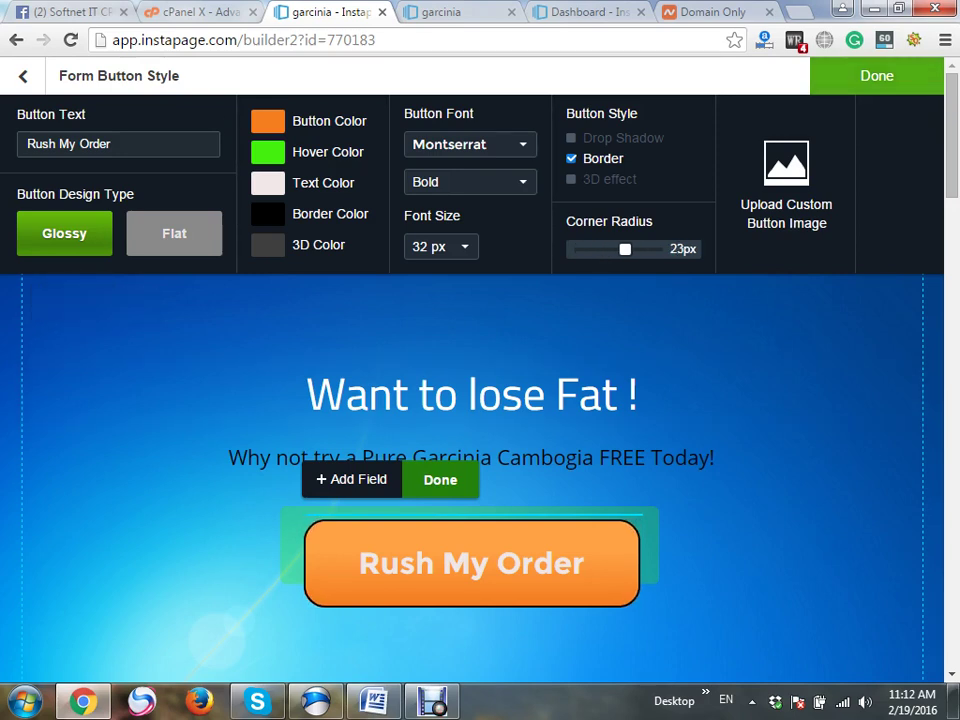
key(Escape)
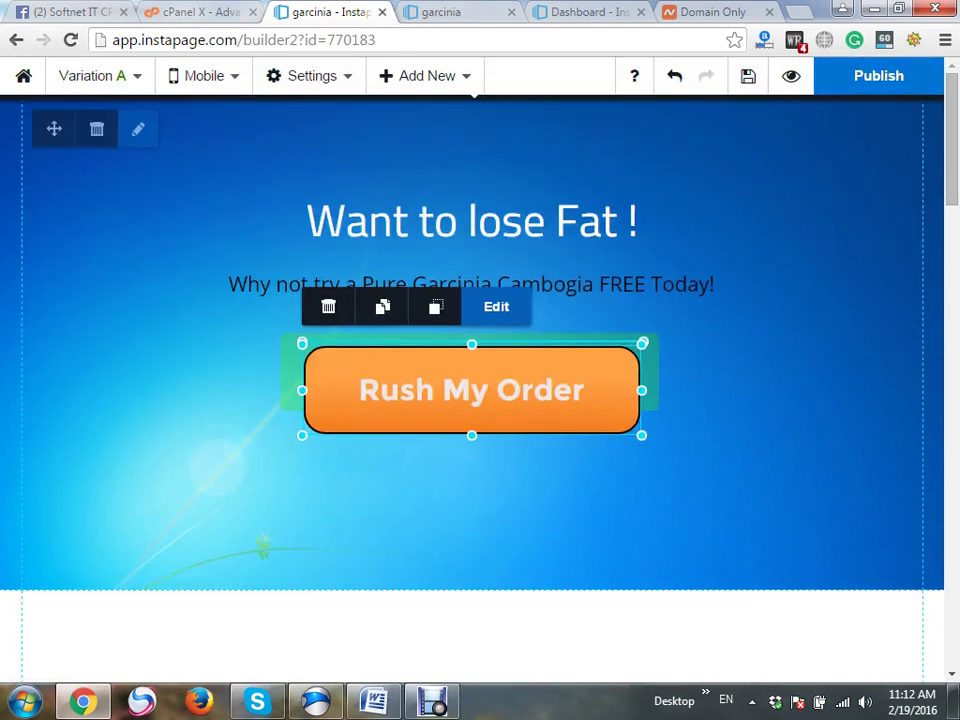
Step: Save the garcinia page, preview it in a new tab, and preview it again from the builder
click(748, 76)
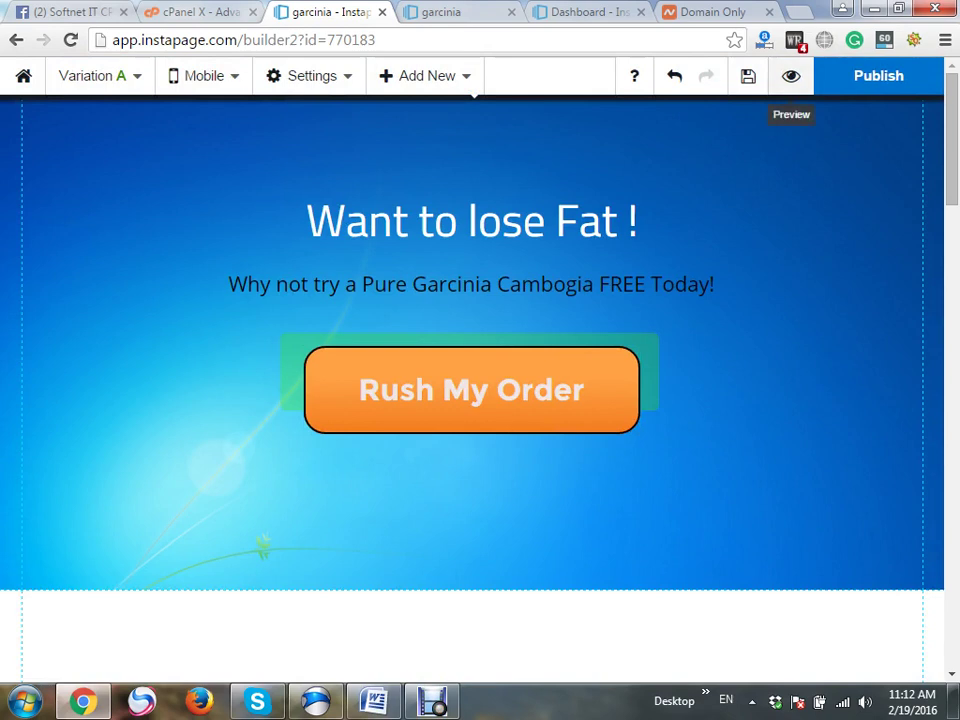
click(791, 76)
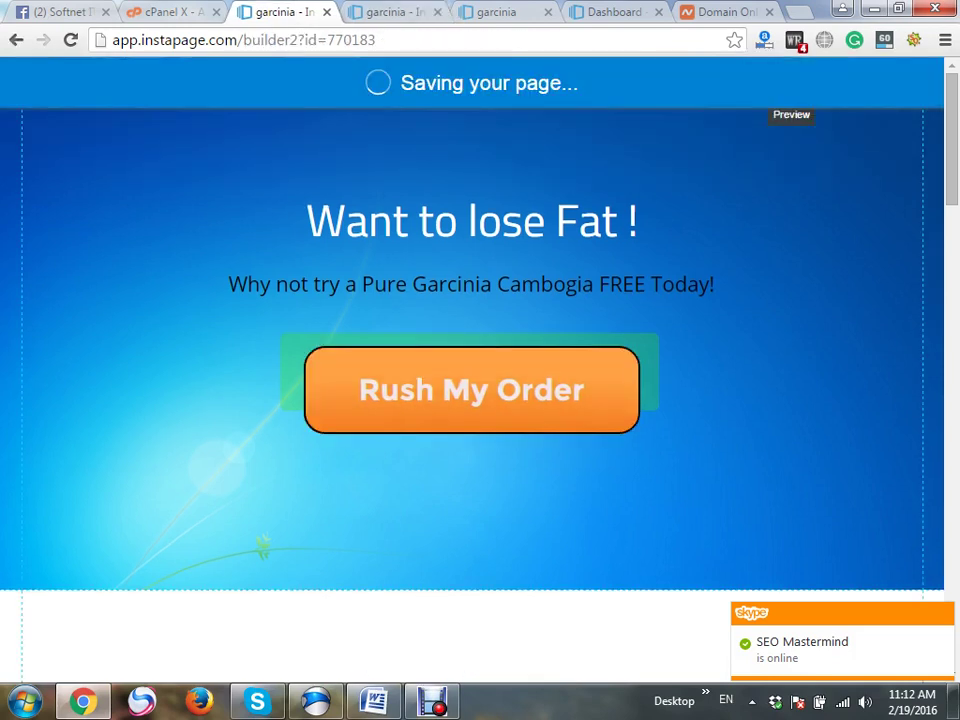
click(284, 12)
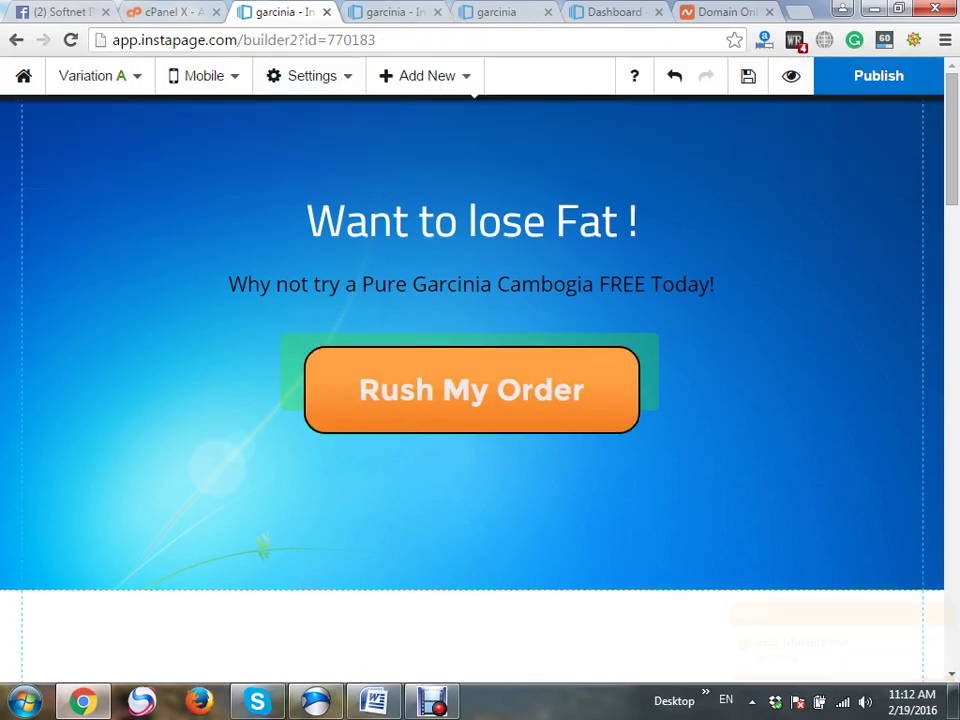
click(394, 12)
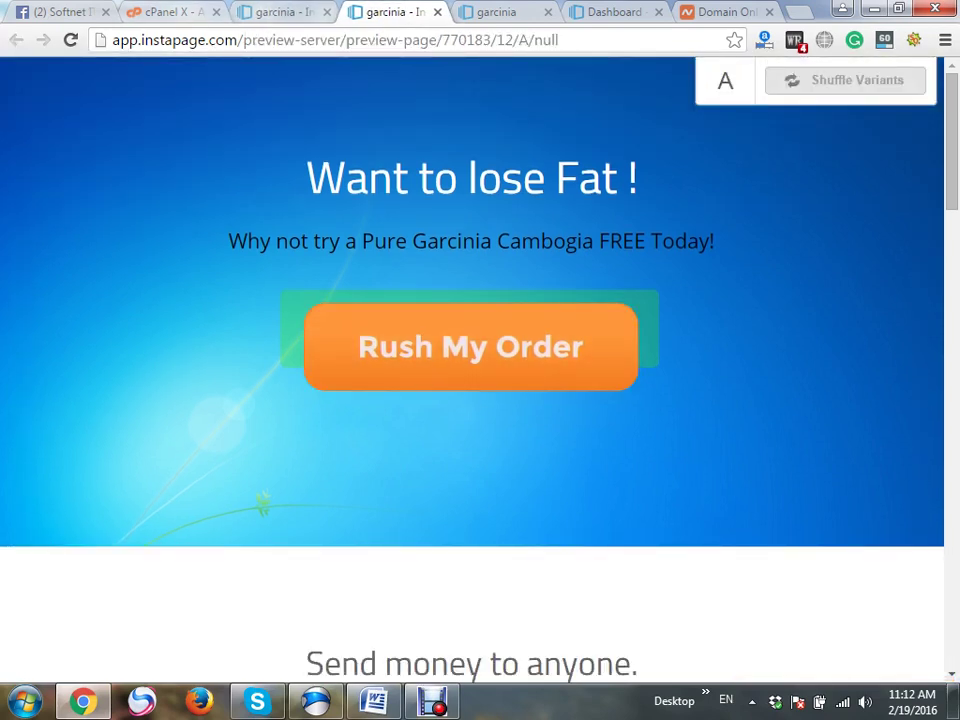
click(725, 12)
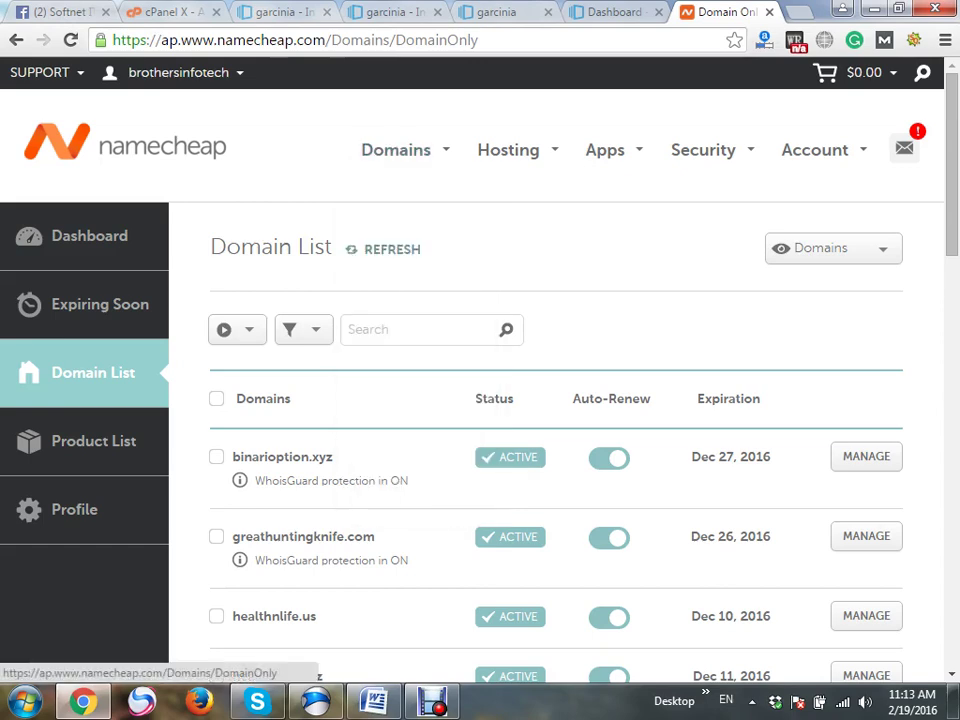
click(392, 12)
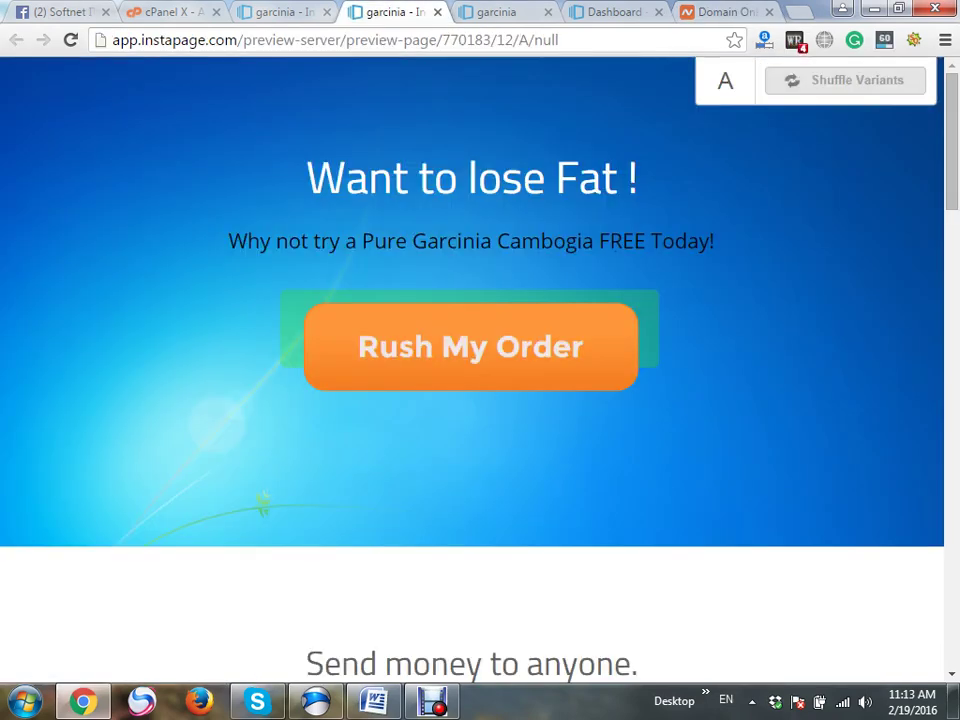
key(ctrl+shift+Tab)
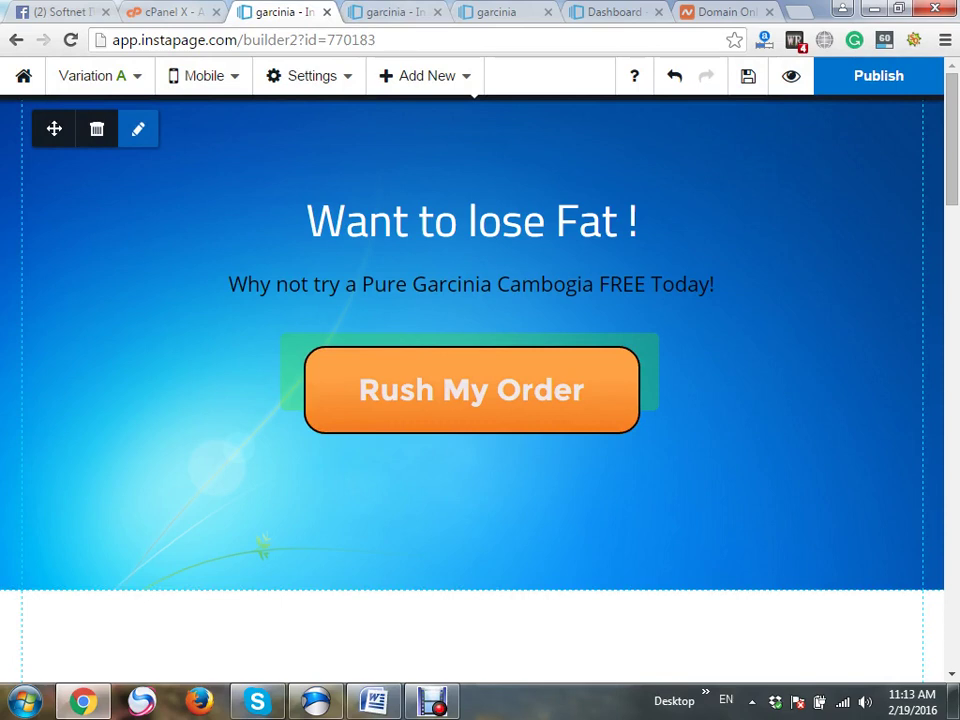
click(791, 76)
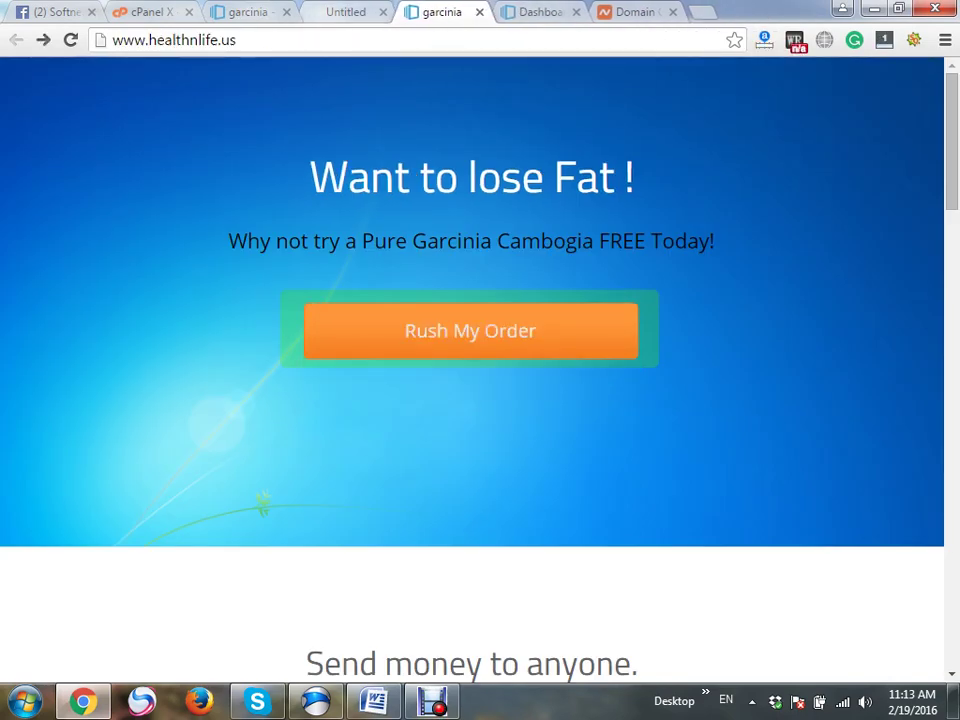
click(243, 12)
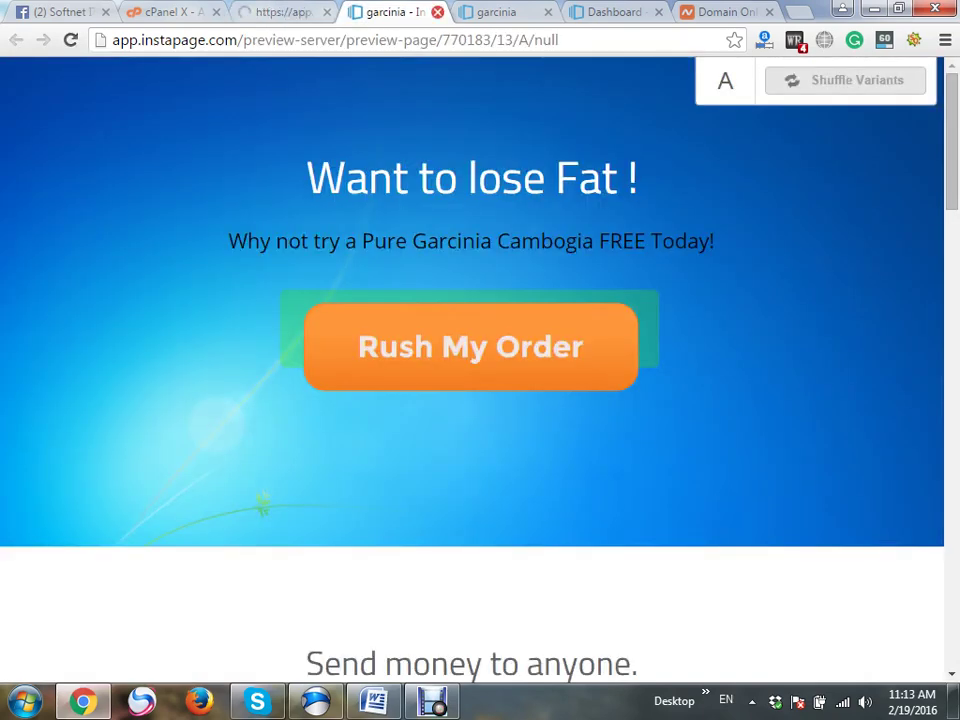
Step: Close both garcinia tabs and delete the garcinia page from the dashboard
click(437, 12)
click(437, 12)
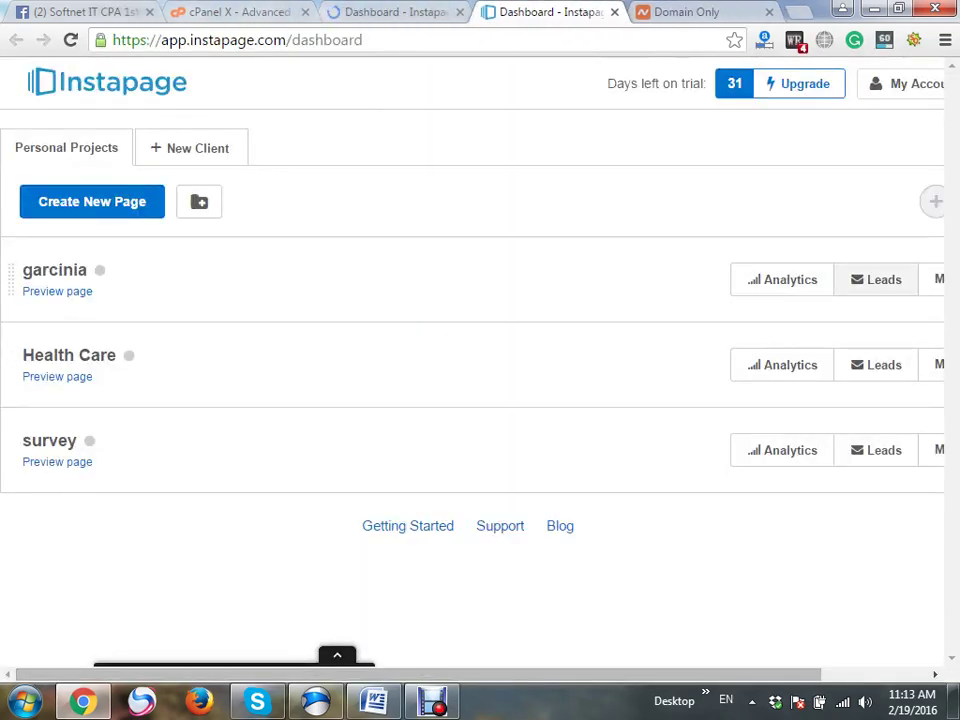
scroll(480, 360, right, 3)
scroll(480, 360, right, 1)
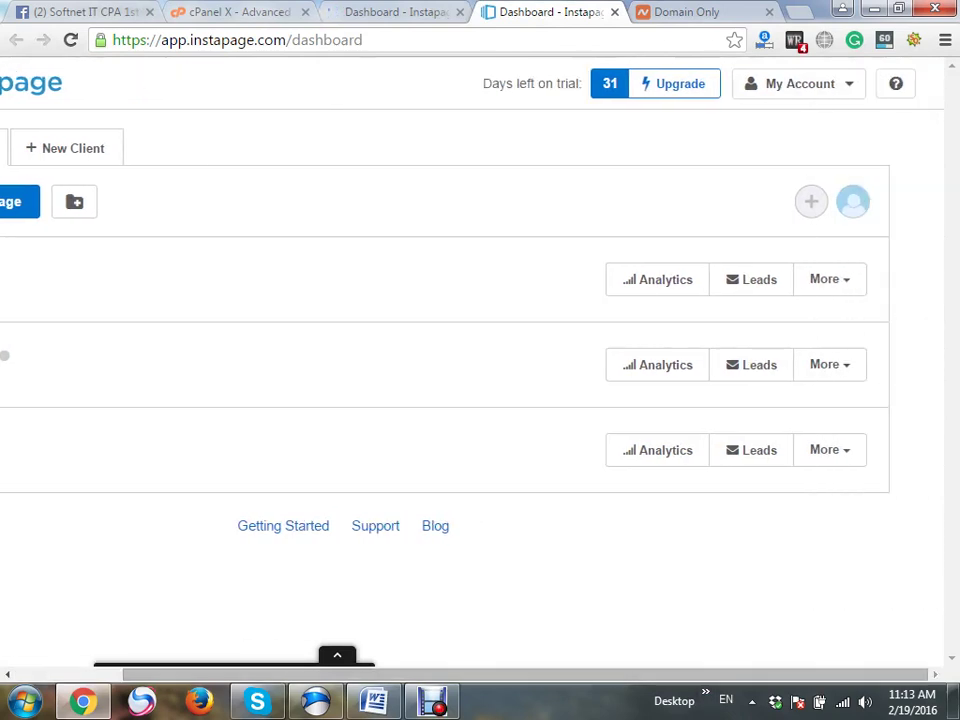
click(829, 279)
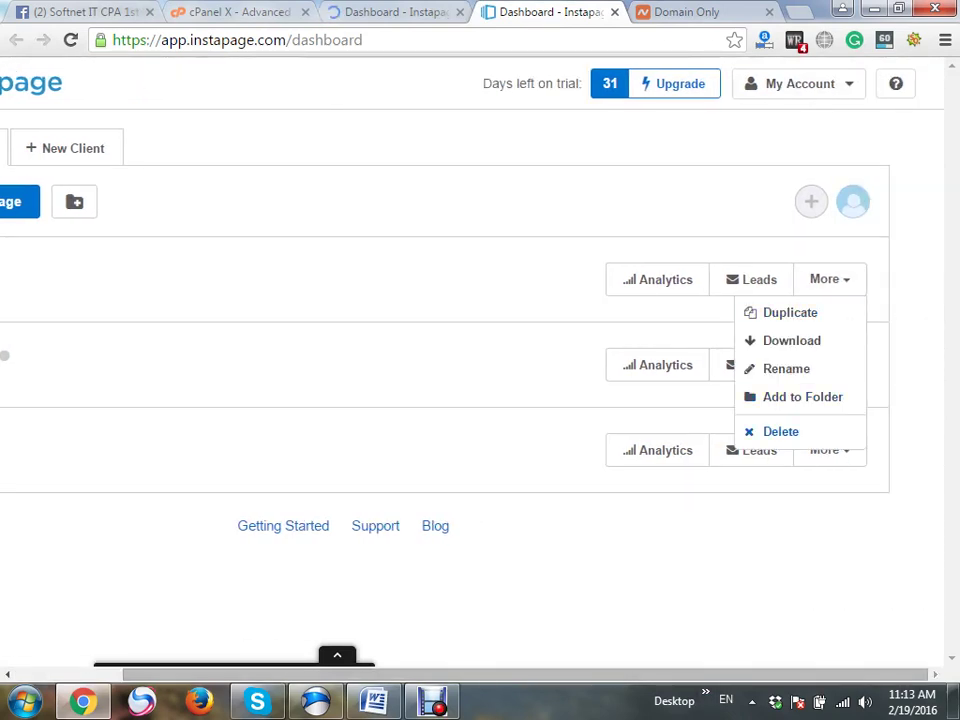
scroll(480, 360, left, 3)
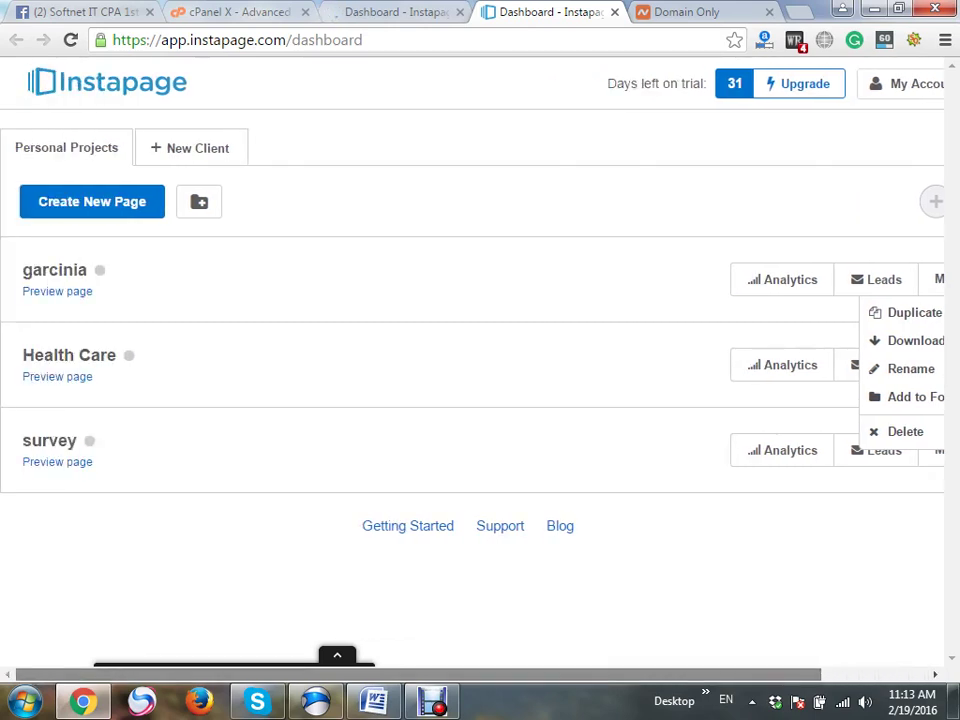
scroll(470, 300, right, 3)
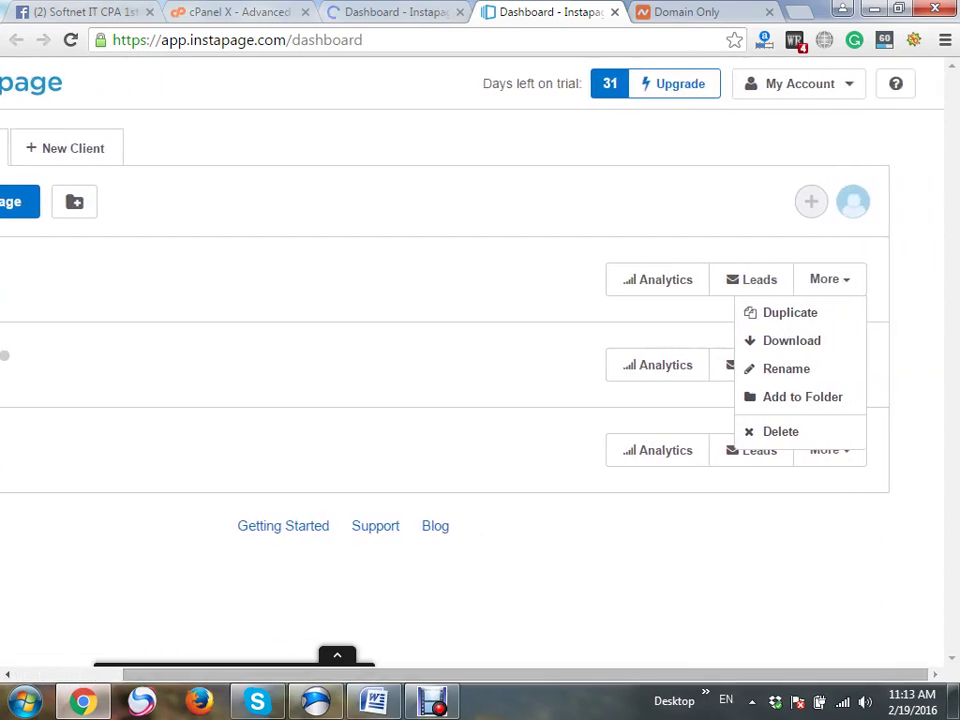
click(780, 431)
click(708, 275)
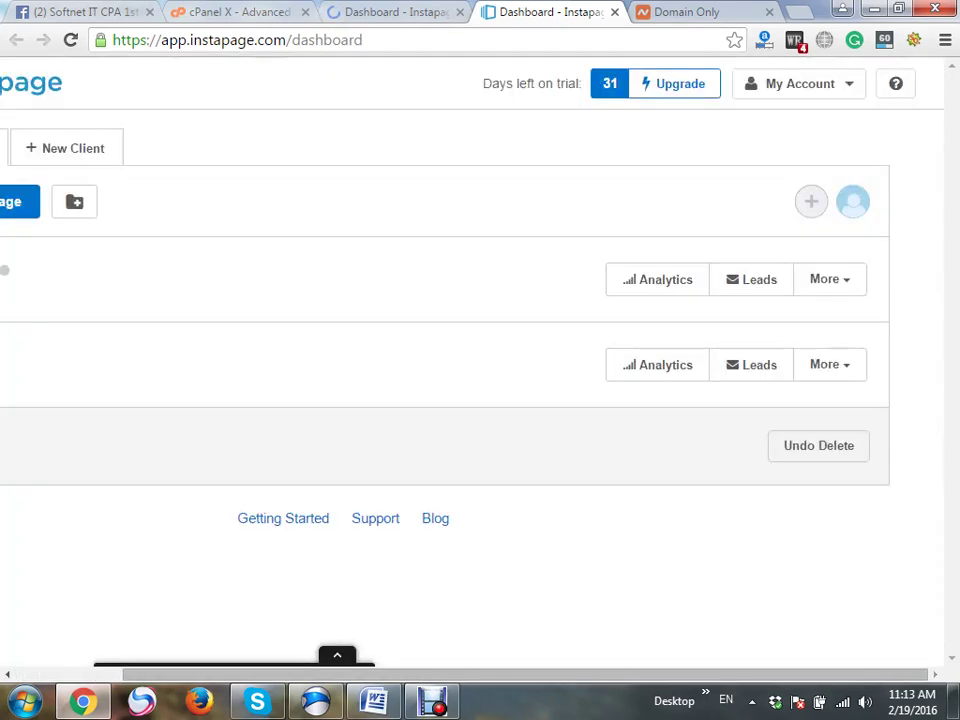
scroll(470, 360, left, 3)
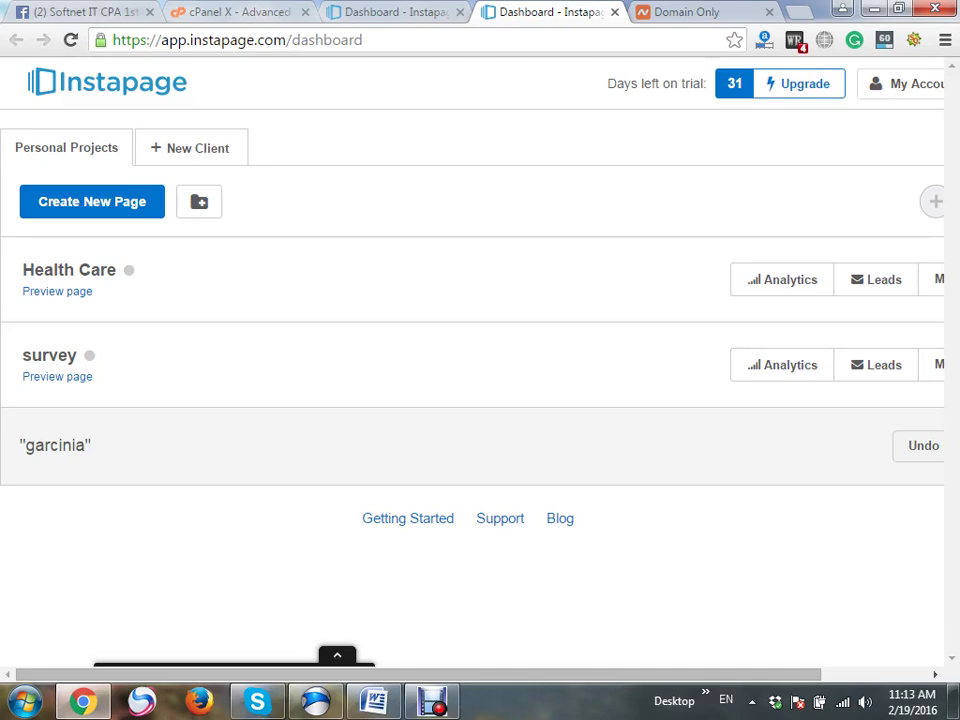
Step: Compare the old and updated dashboards, then go to the Namecheap domain list
click(395, 12)
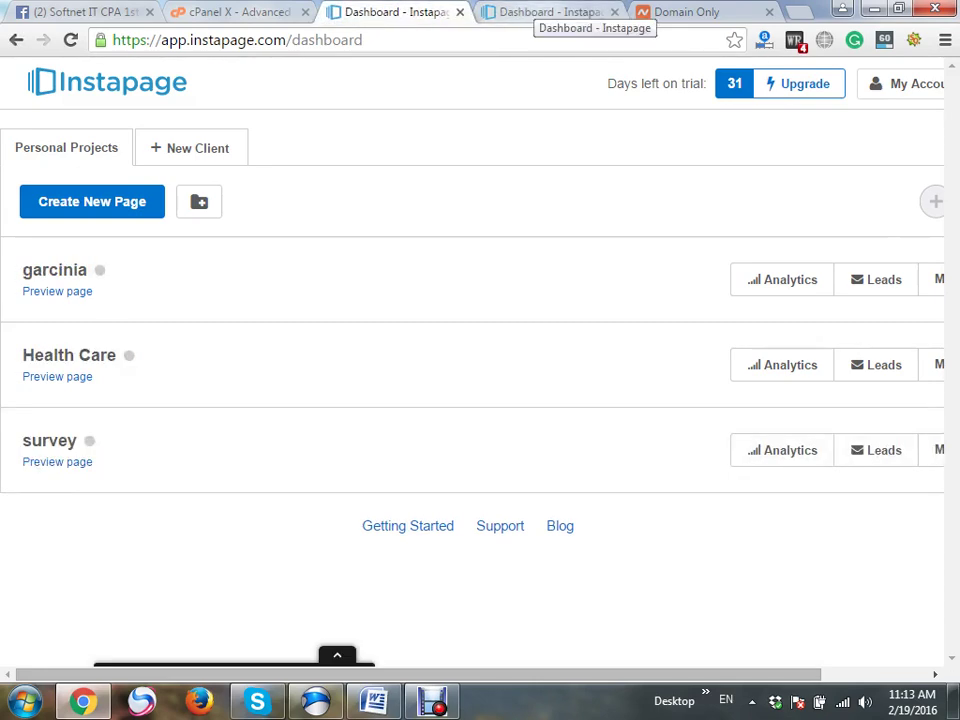
click(550, 12)
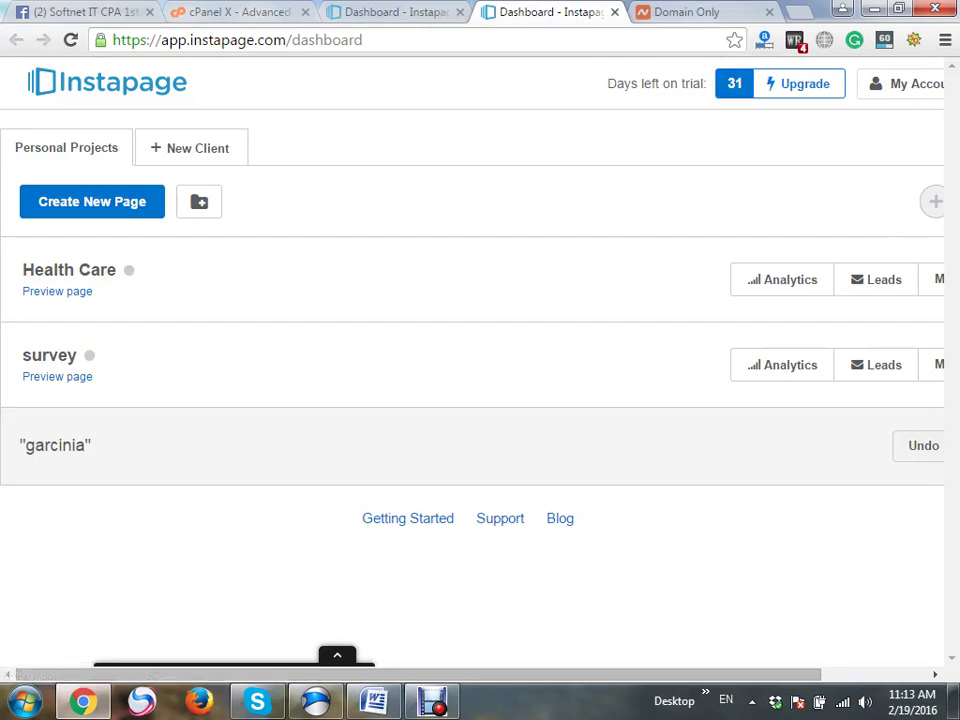
click(702, 12)
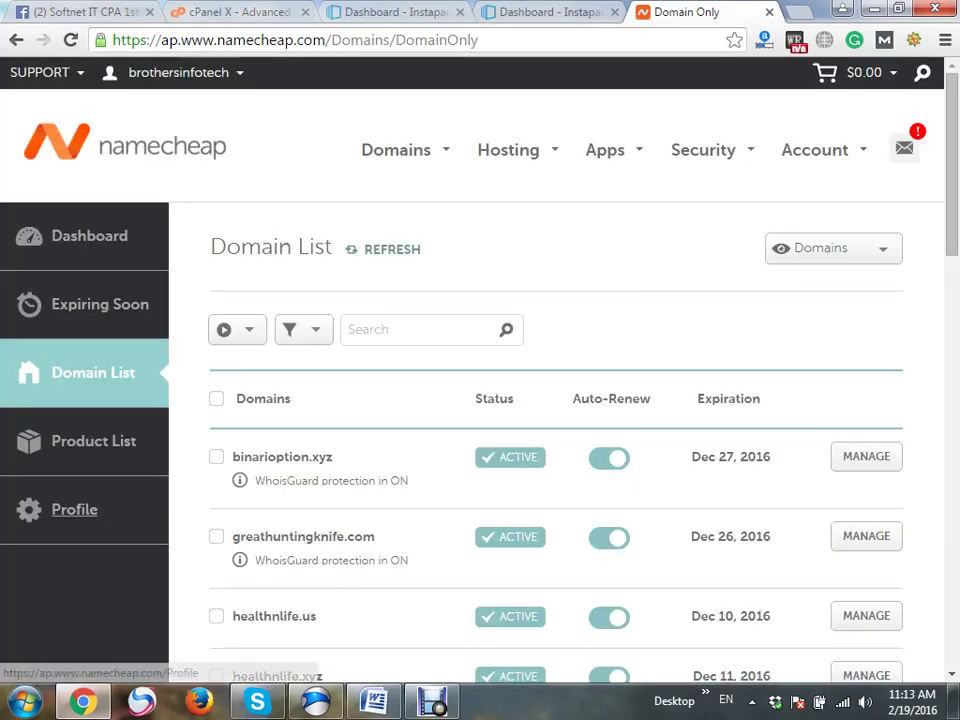
scroll(74, 480, down, 5)
scroll(480, 360, down, 8)
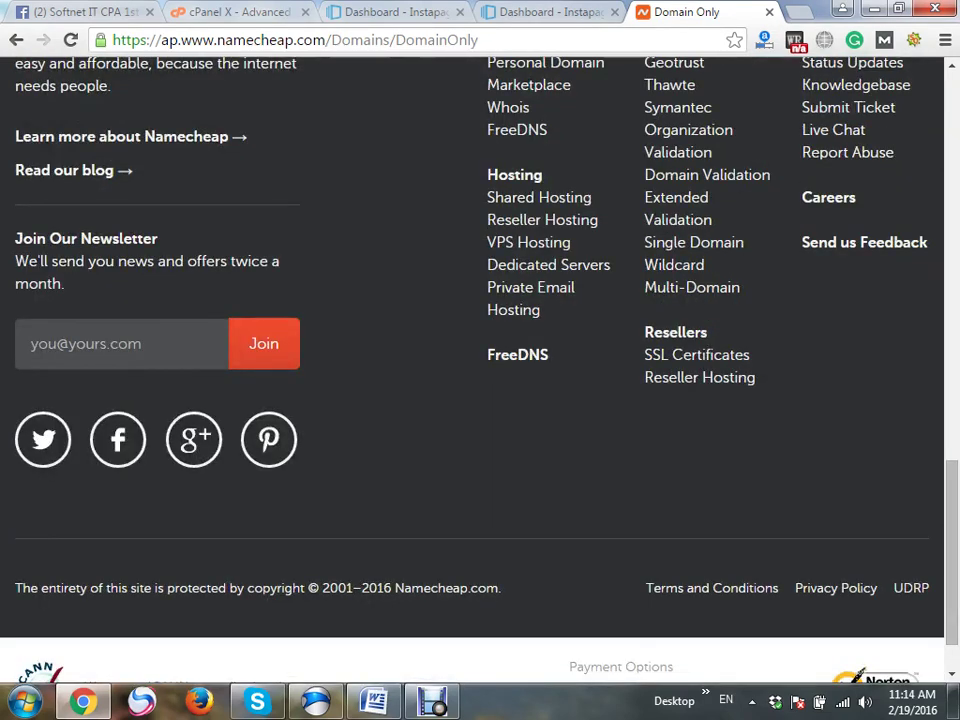
scroll(268, 370, down, 1)
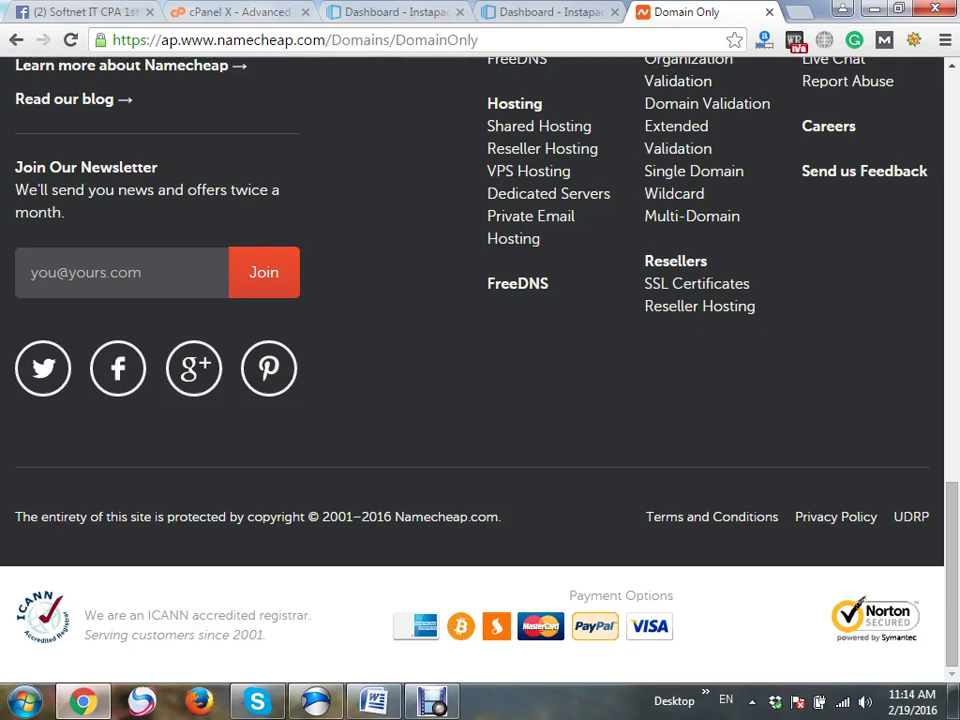
mouse_move(373, 700)
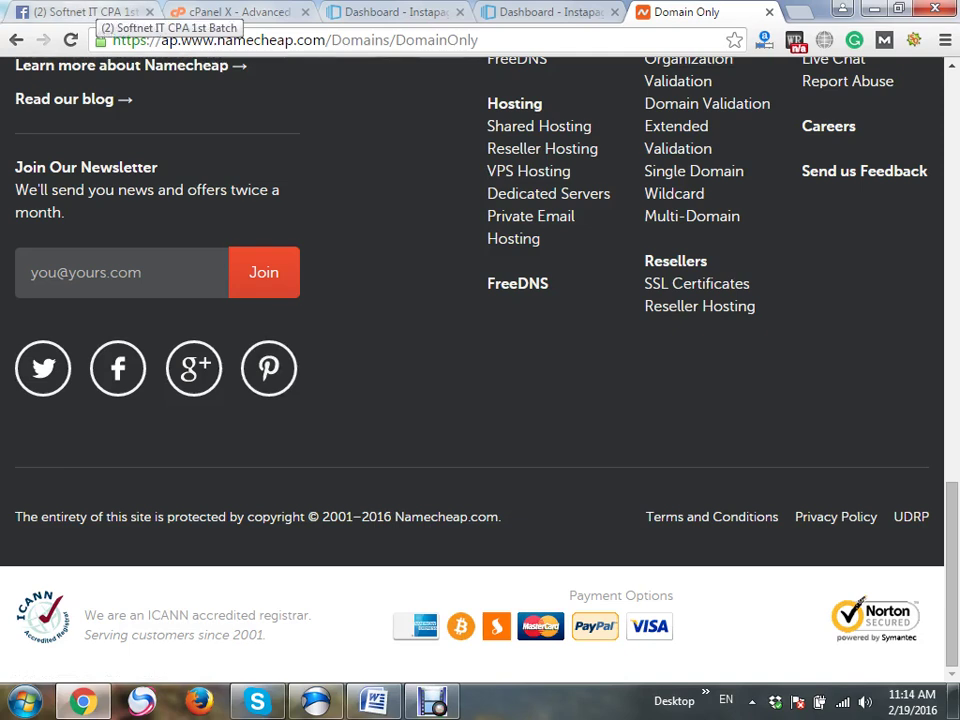
Step: Open the oDesk Bangladesh post about 15,000 work hours from Facebook notifications
click(80, 12)
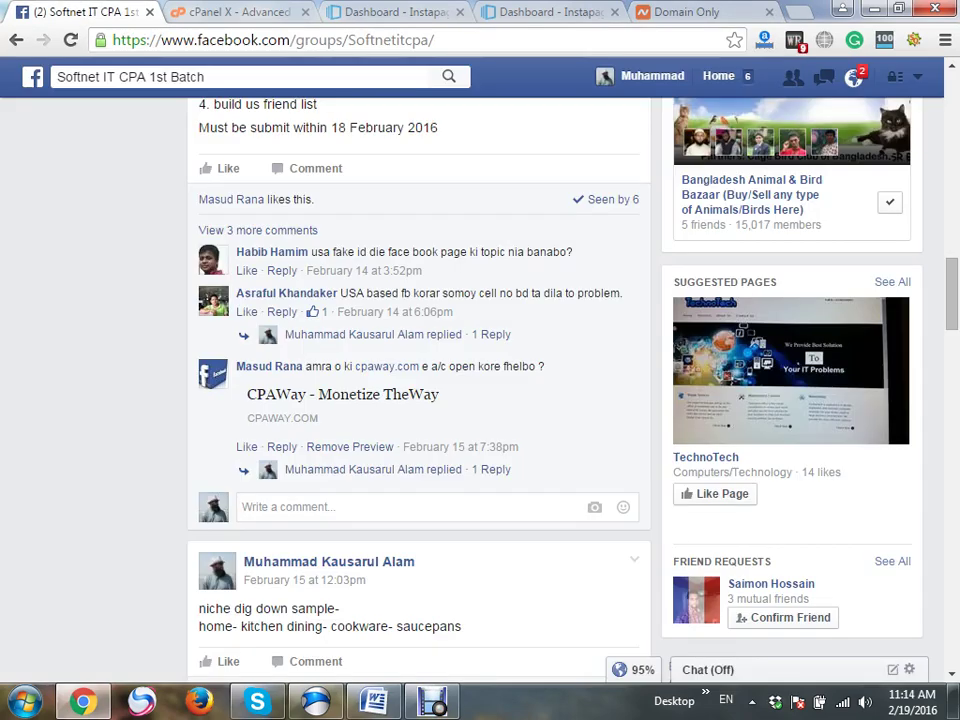
click(700, 669)
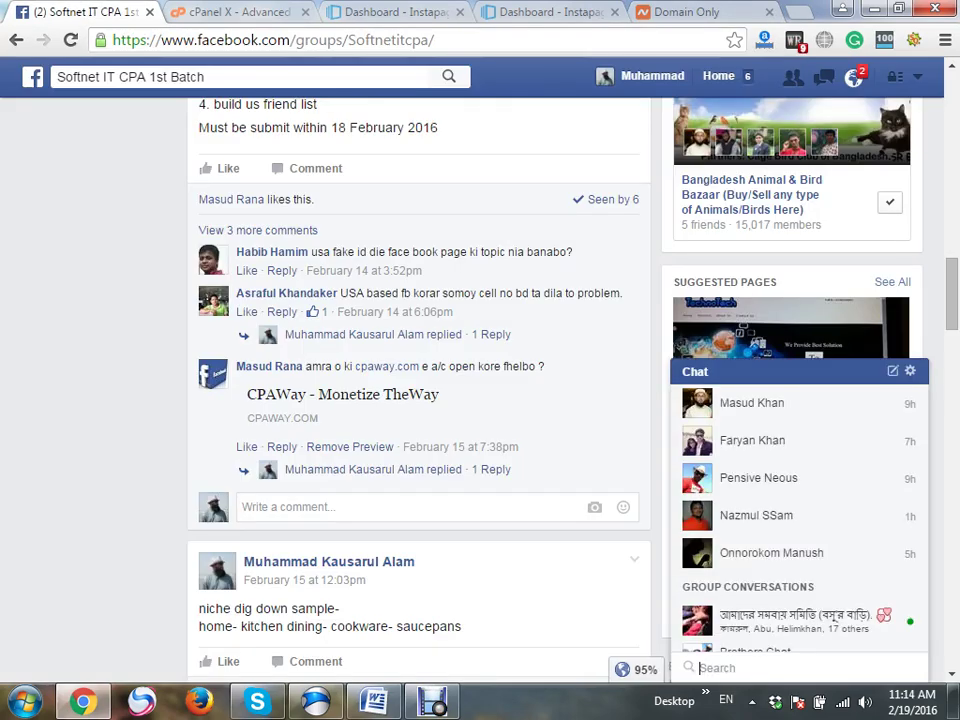
key(Escape)
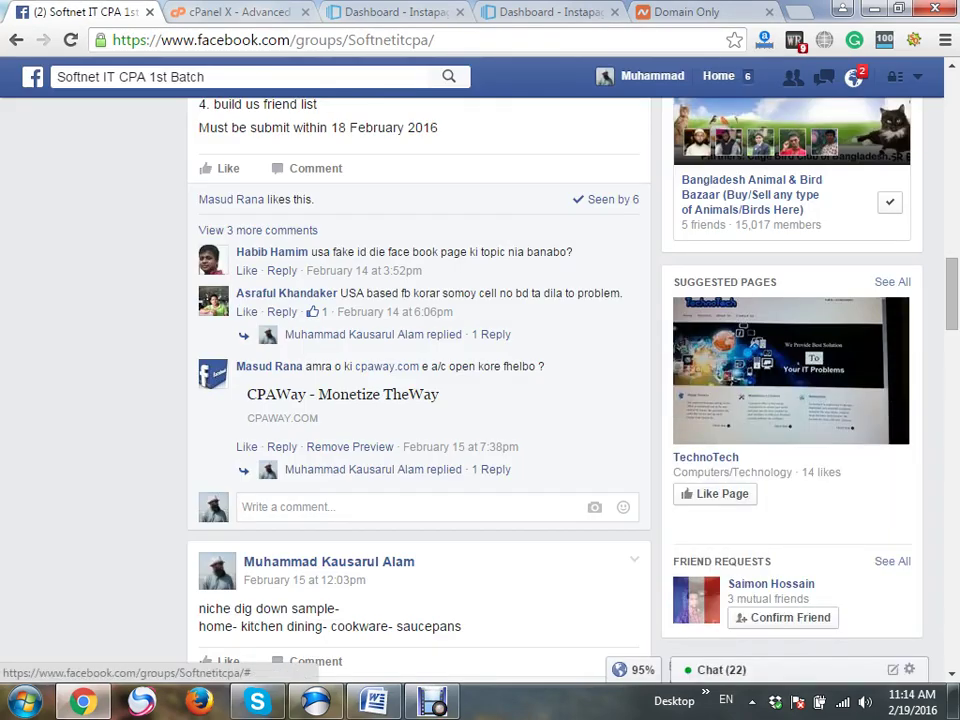
click(853, 77)
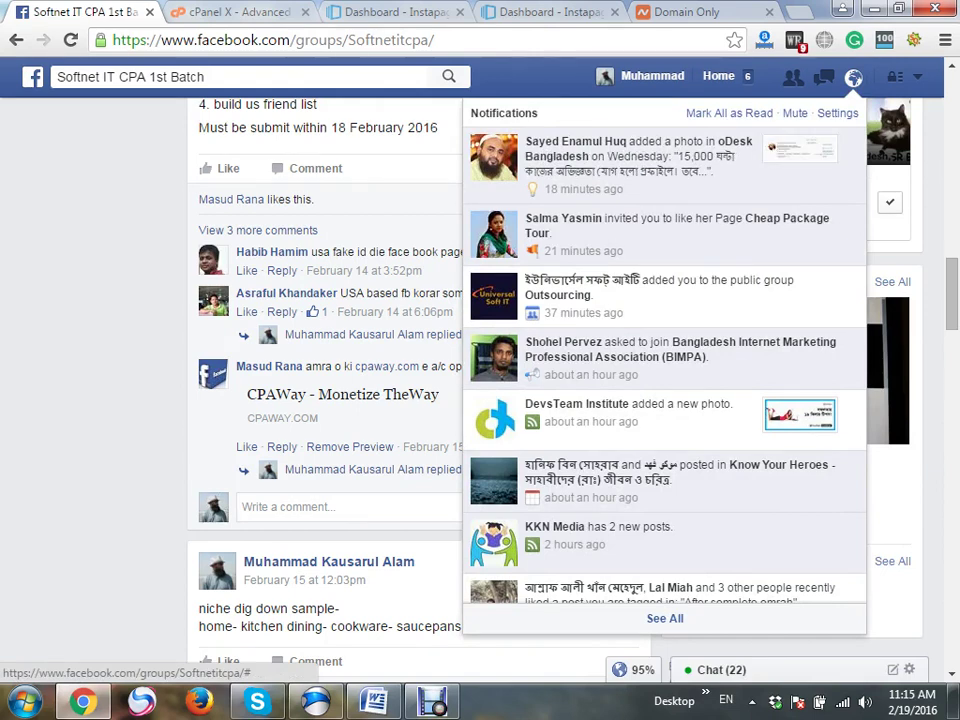
click(720, 160)
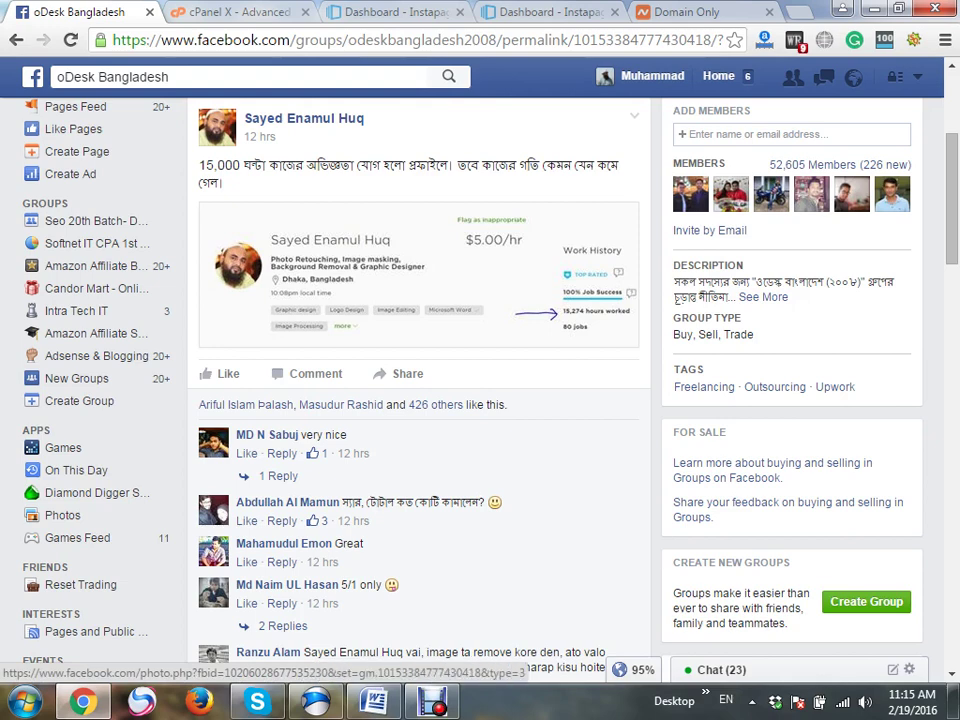
Step: View the Facebook post's photo full size, then close the viewer
click(419, 275)
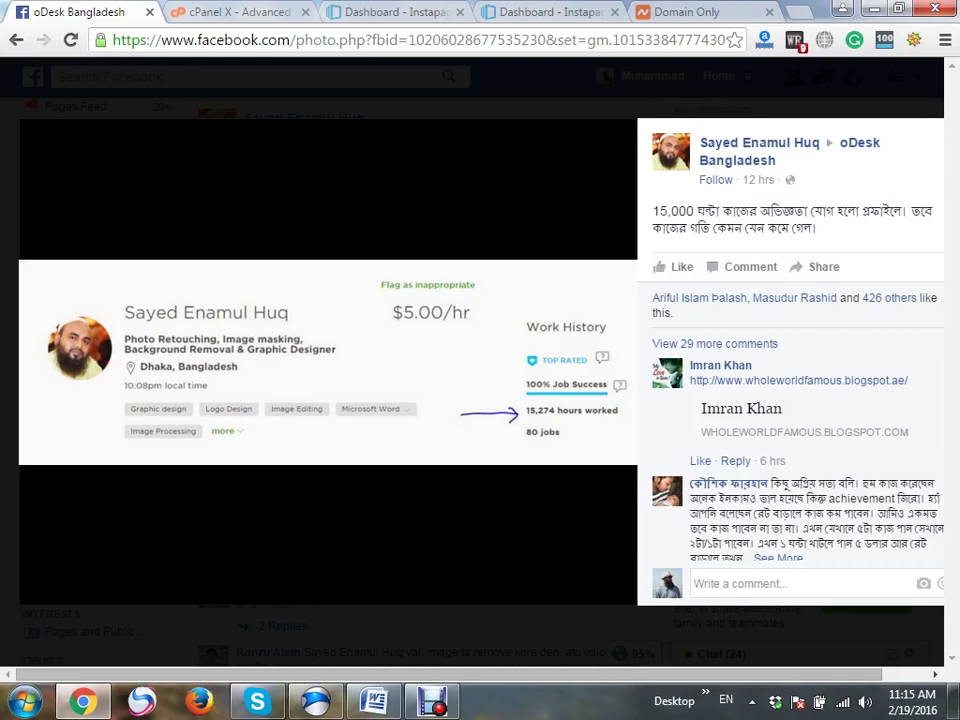
key(Escape)
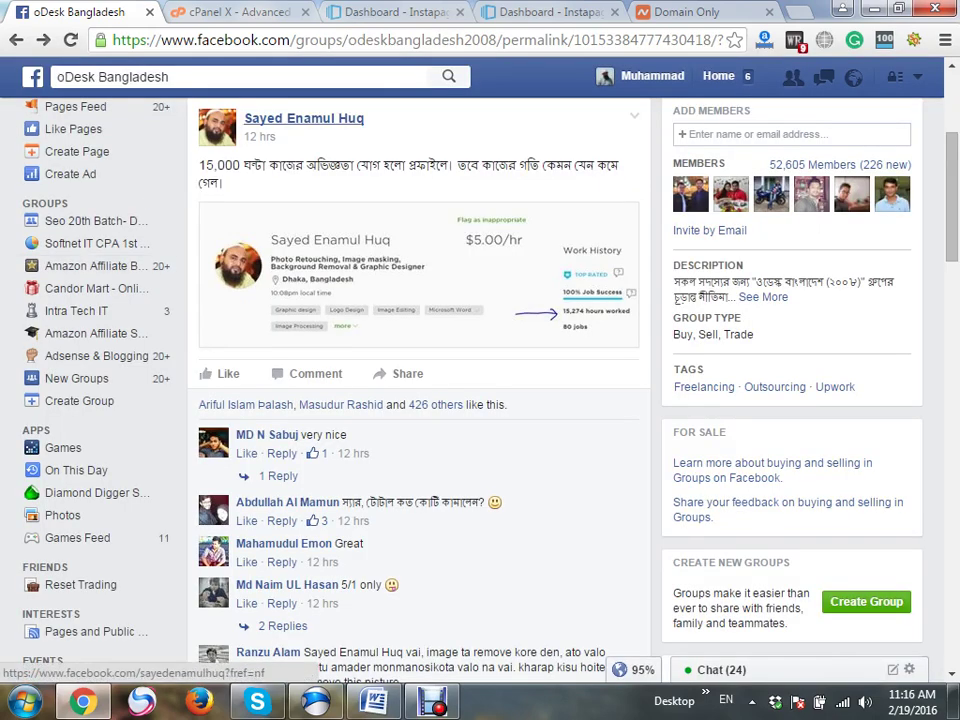
scroll(304, 118, up, 2)
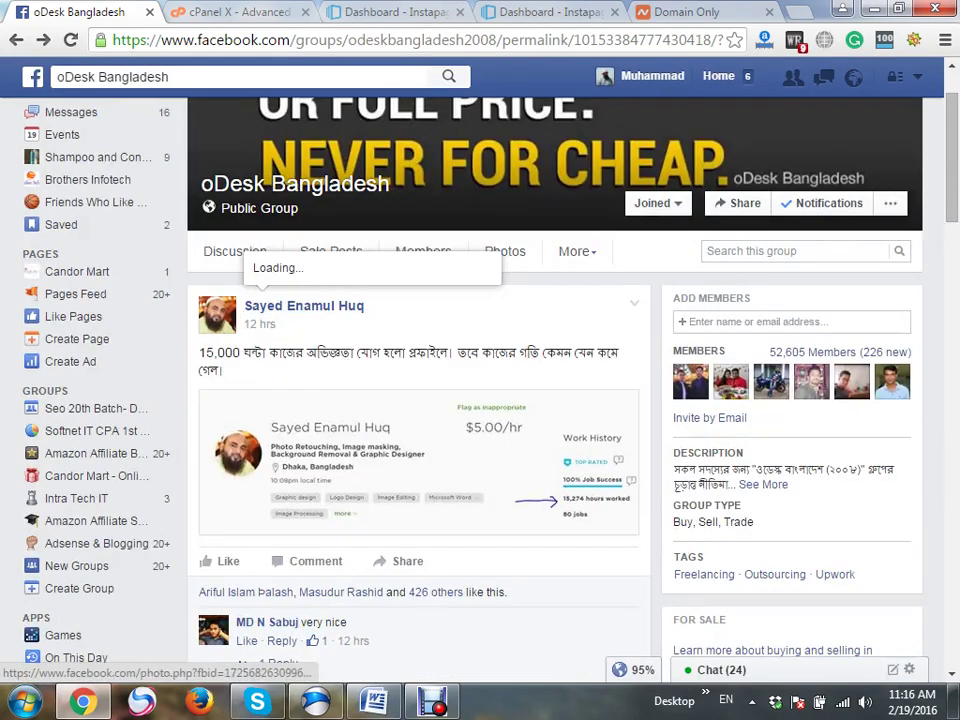
Step: Send the post's author a friend request, visit the News Feed, then return to Namecheap
mouse_move(304, 307)
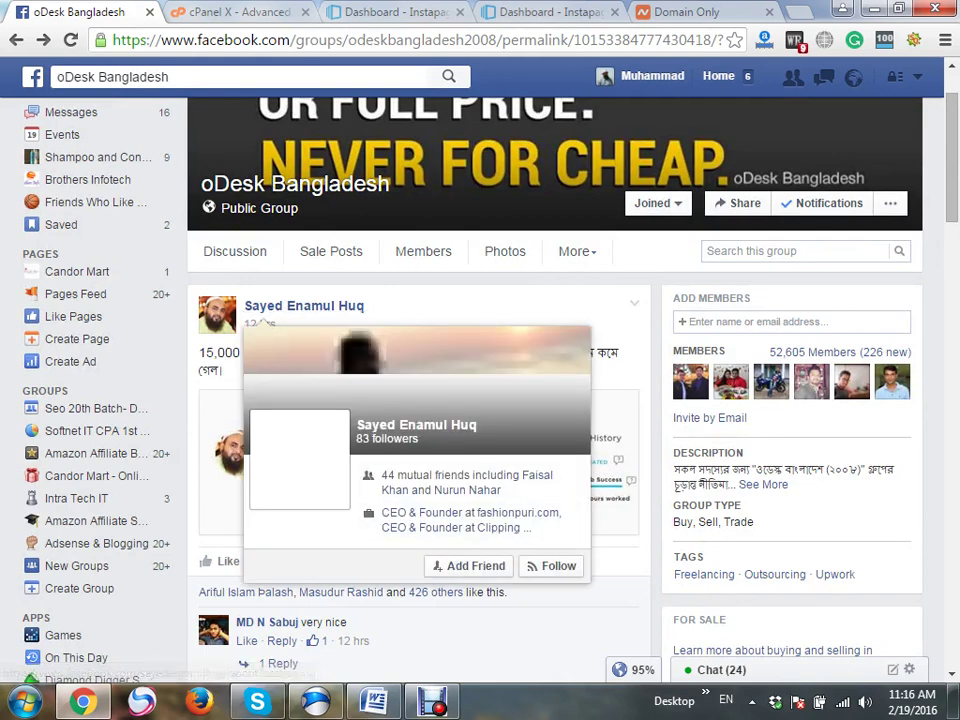
click(467, 566)
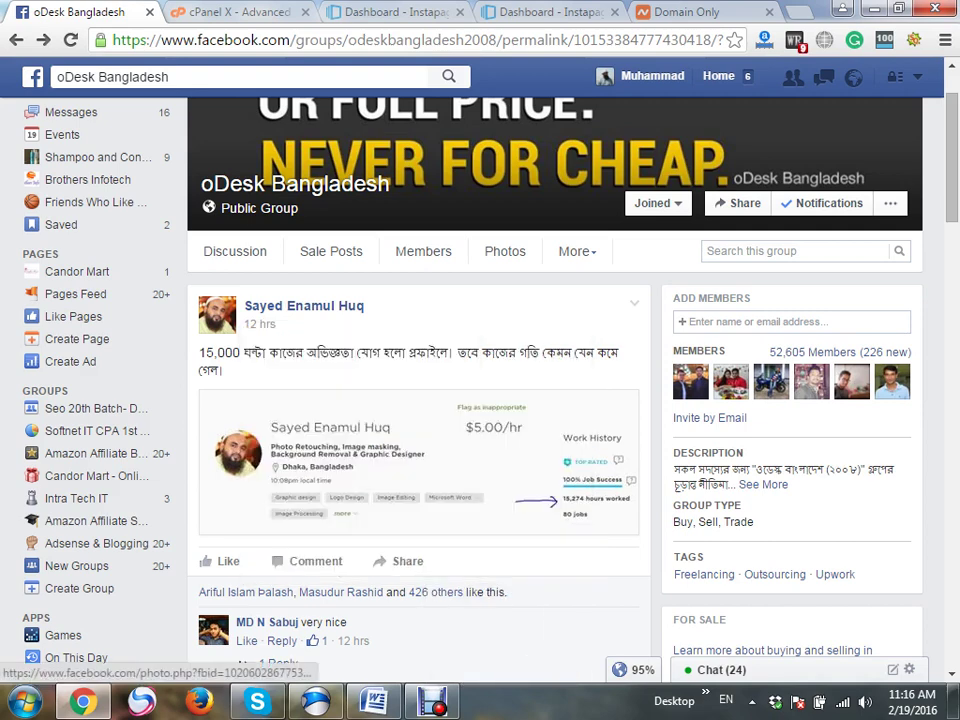
click(718, 76)
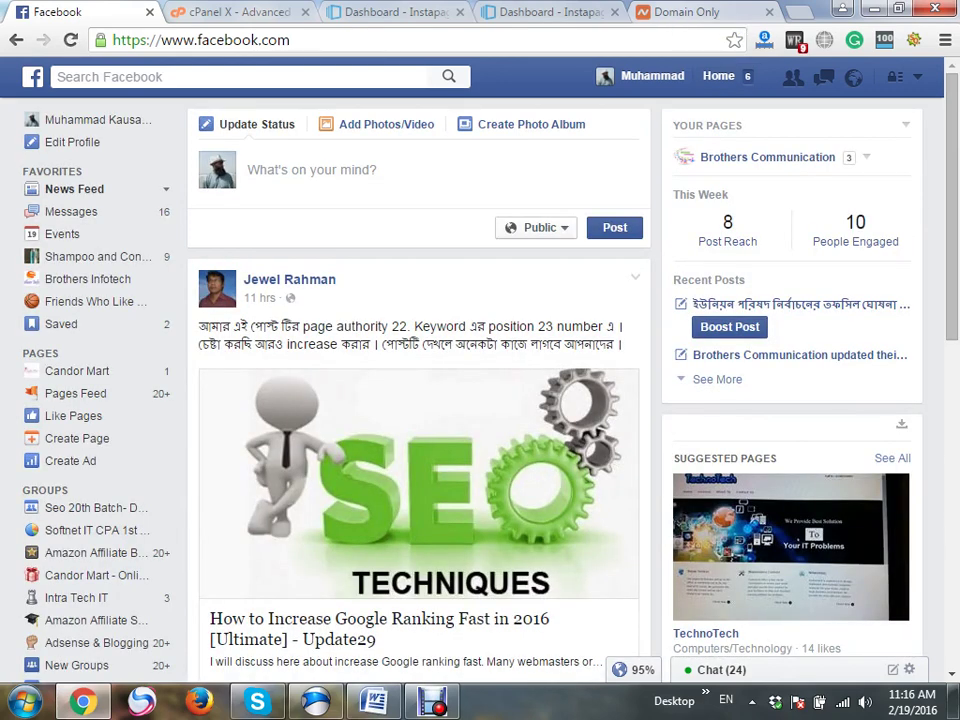
click(687, 12)
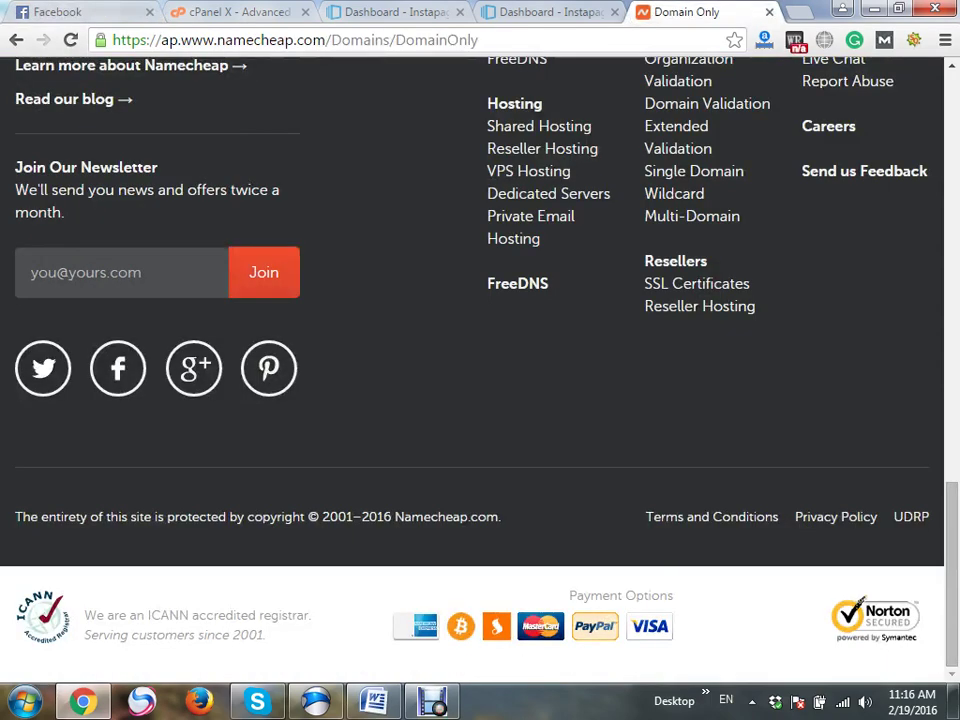
Step: Scroll the Domain Only page and put focus in the footer's newsletter email field
scroll(480, 370, up, 3)
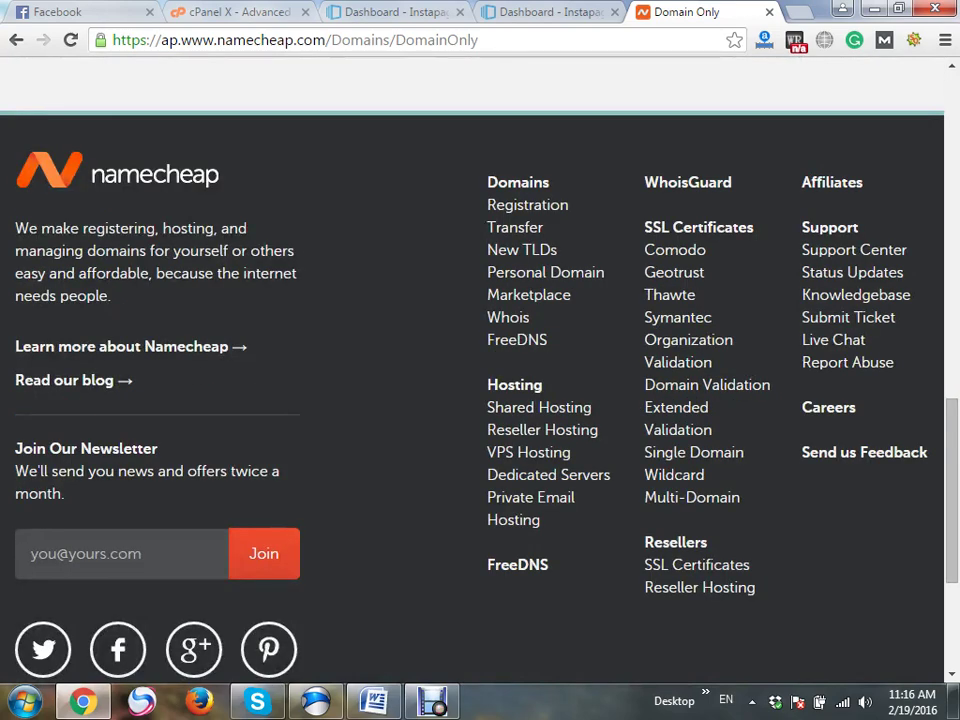
scroll(480, 370, up, 1)
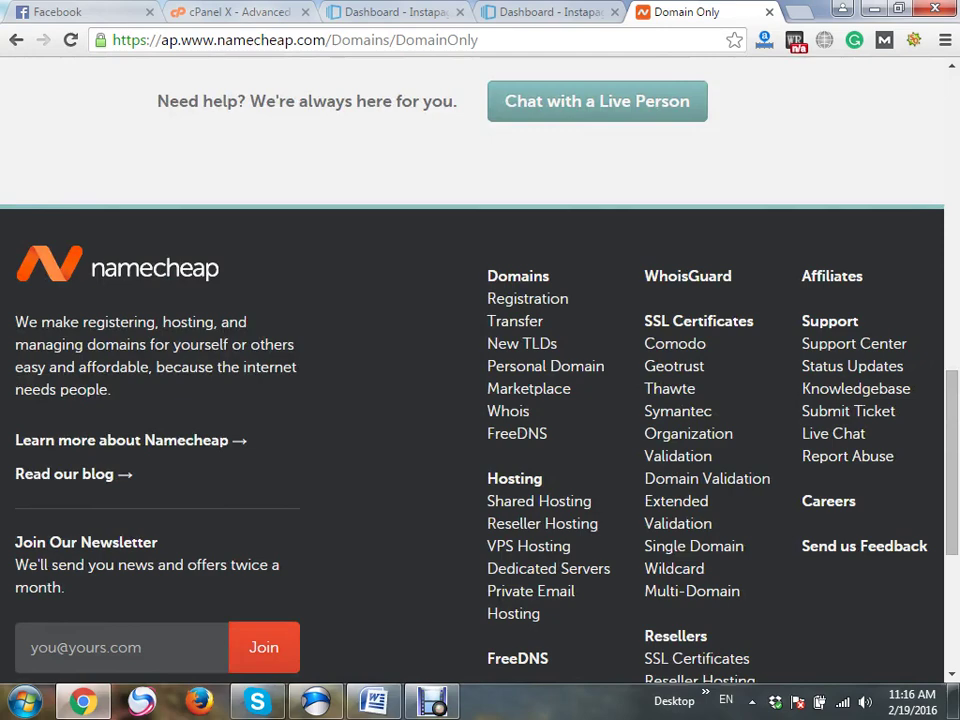
scroll(480, 370, down, 2)
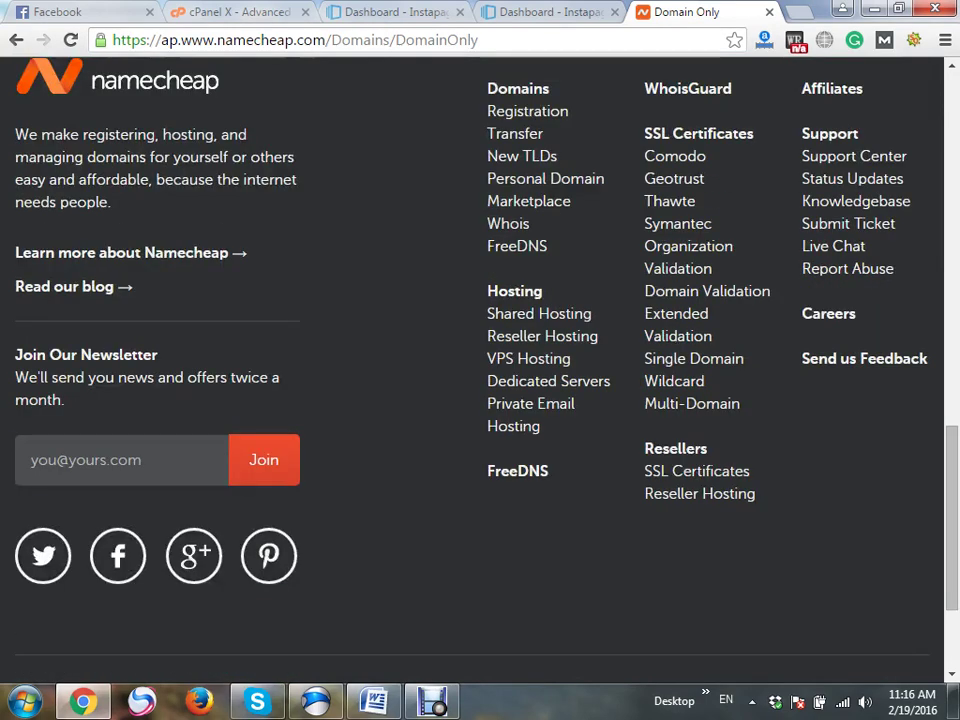
click(120, 460)
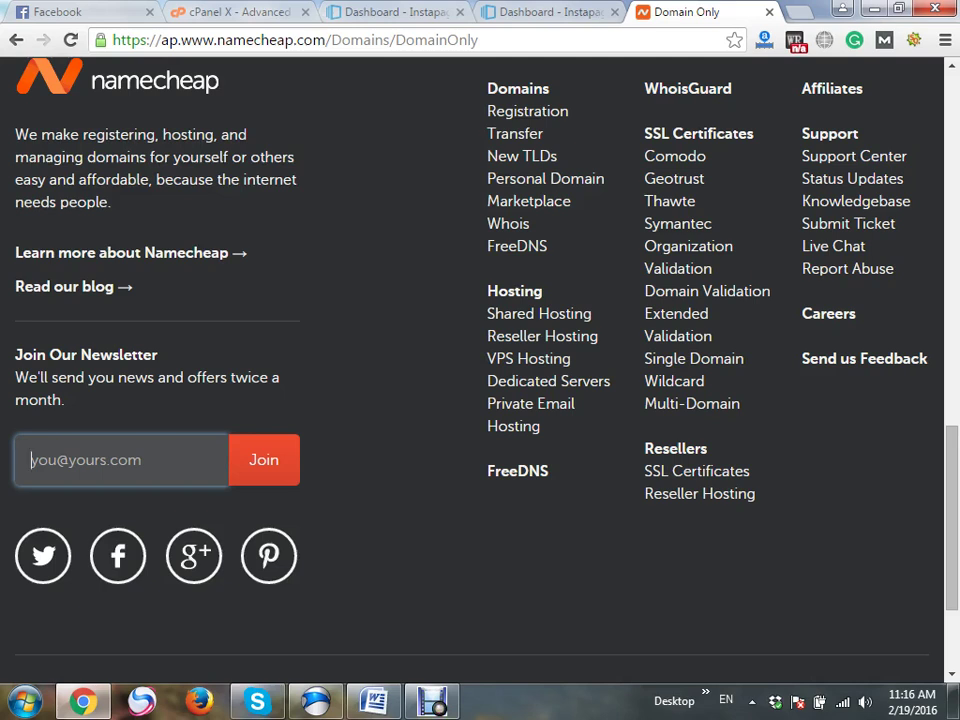
key(Tab)
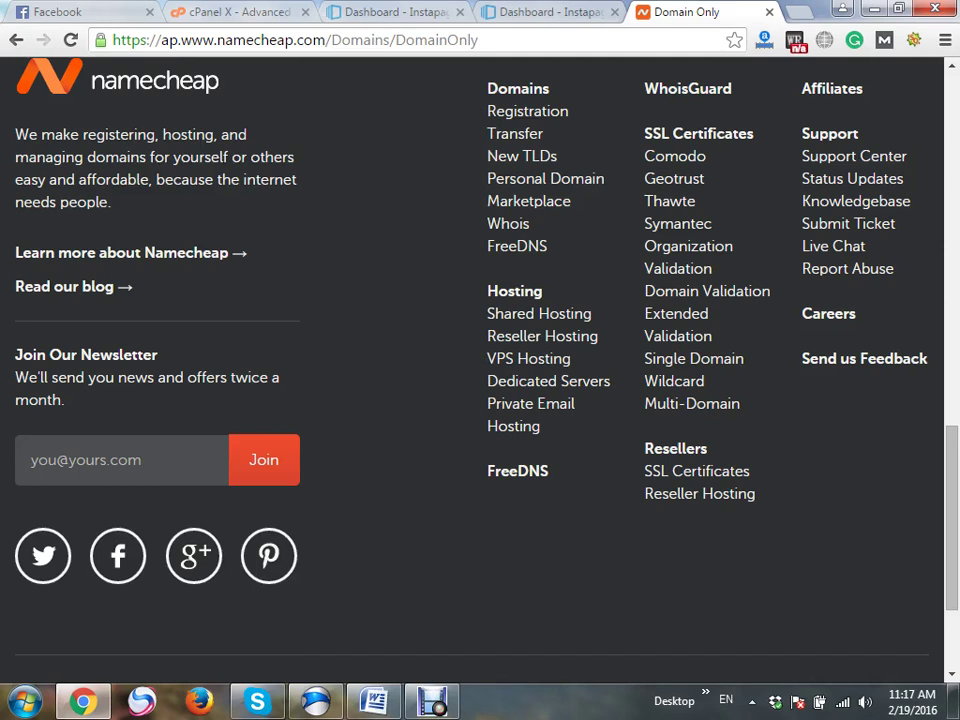
scroll(480, 370, up, 1)
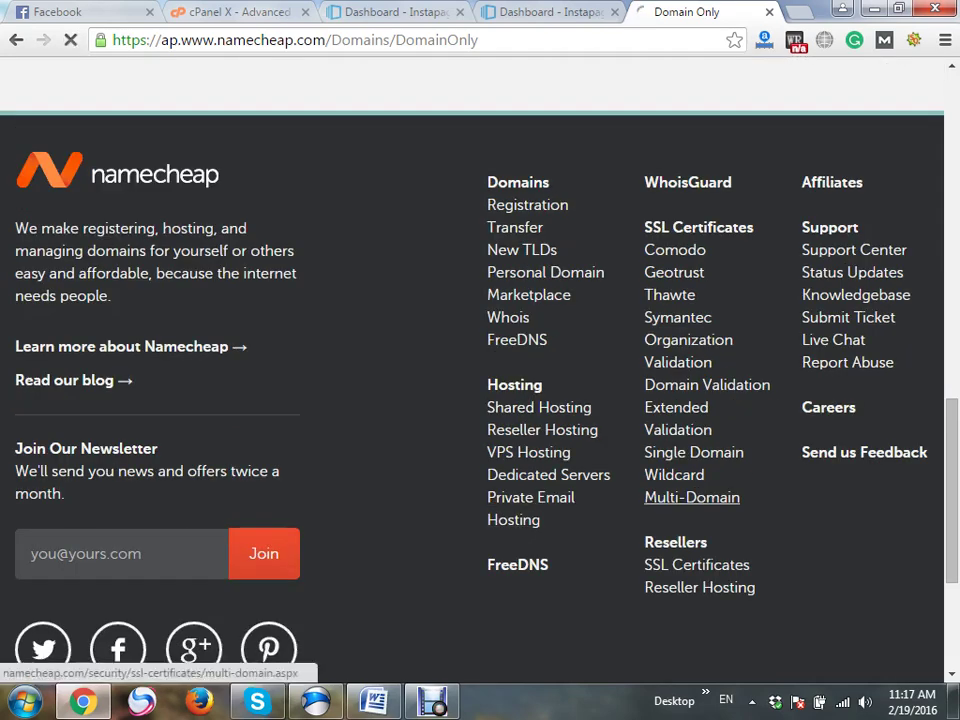
Step: Open the Multi-Domain SSL certificates page and look over its top menus
click(692, 497)
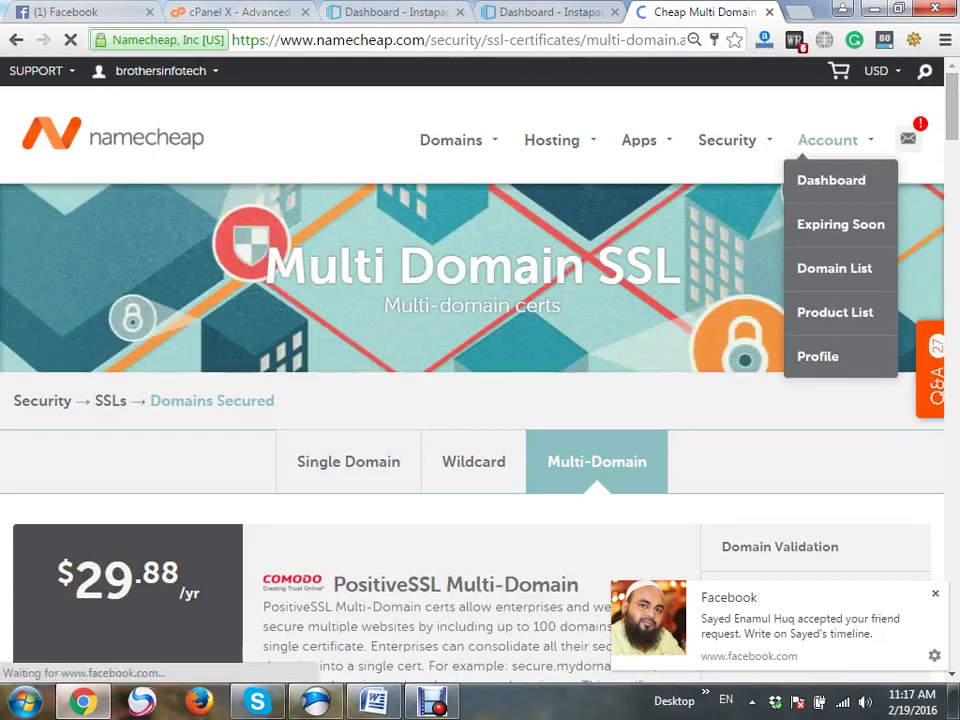
mouse_move(451, 140)
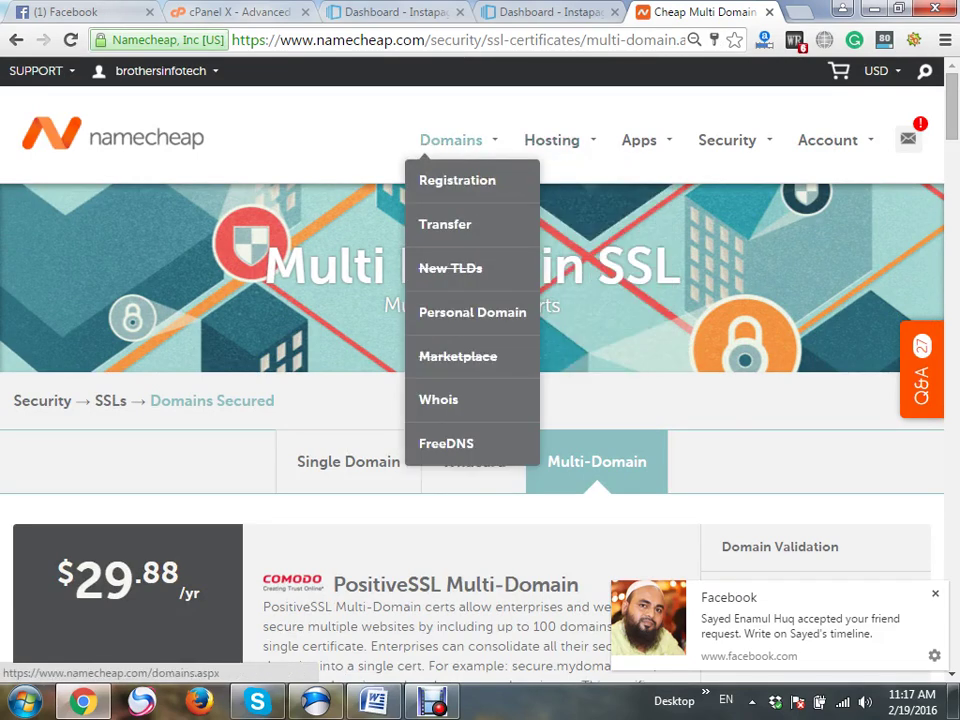
mouse_move(36, 70)
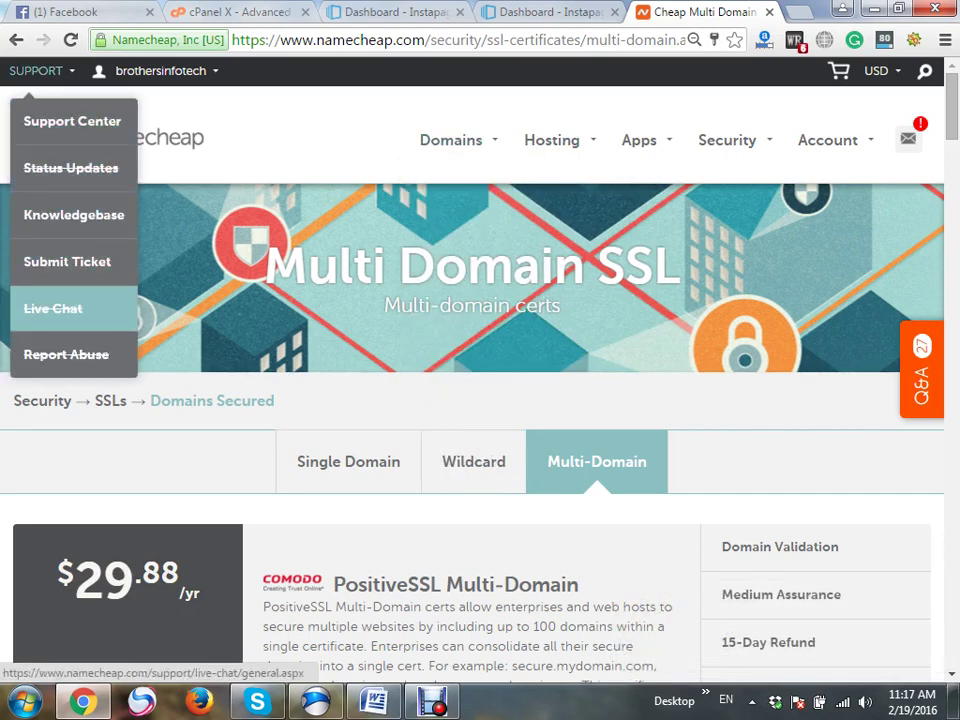
Step: Scroll through the certificate cards, including PositiveSSL Multi-Domain at $29.88/yr, then return to the top
scroll(53, 308, down, 4)
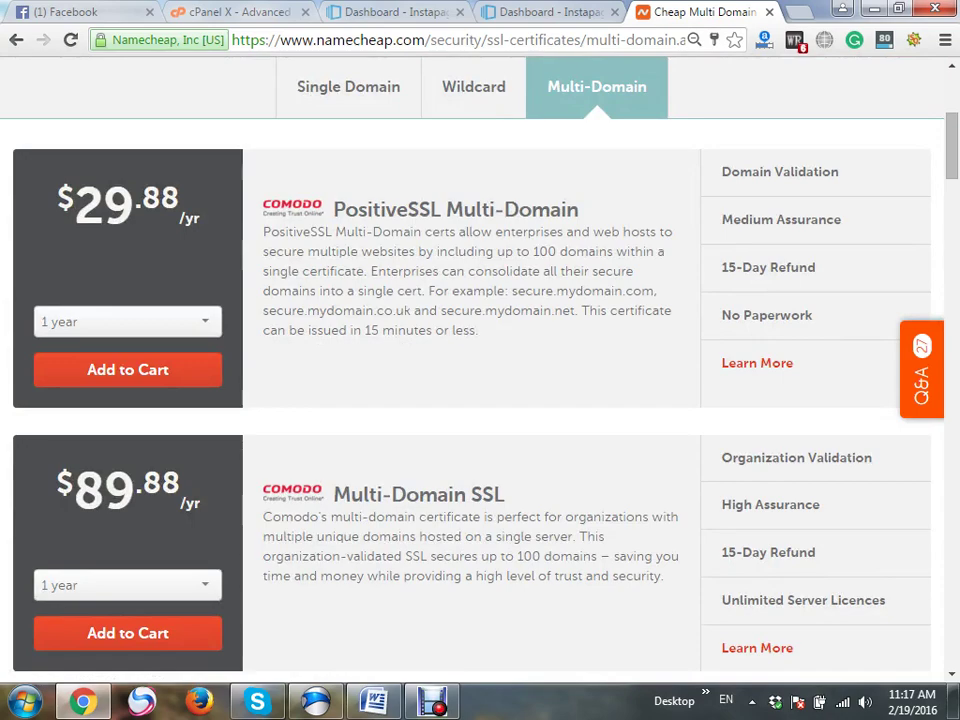
scroll(480, 360, down, 2)
scroll(480, 360, down, 2)
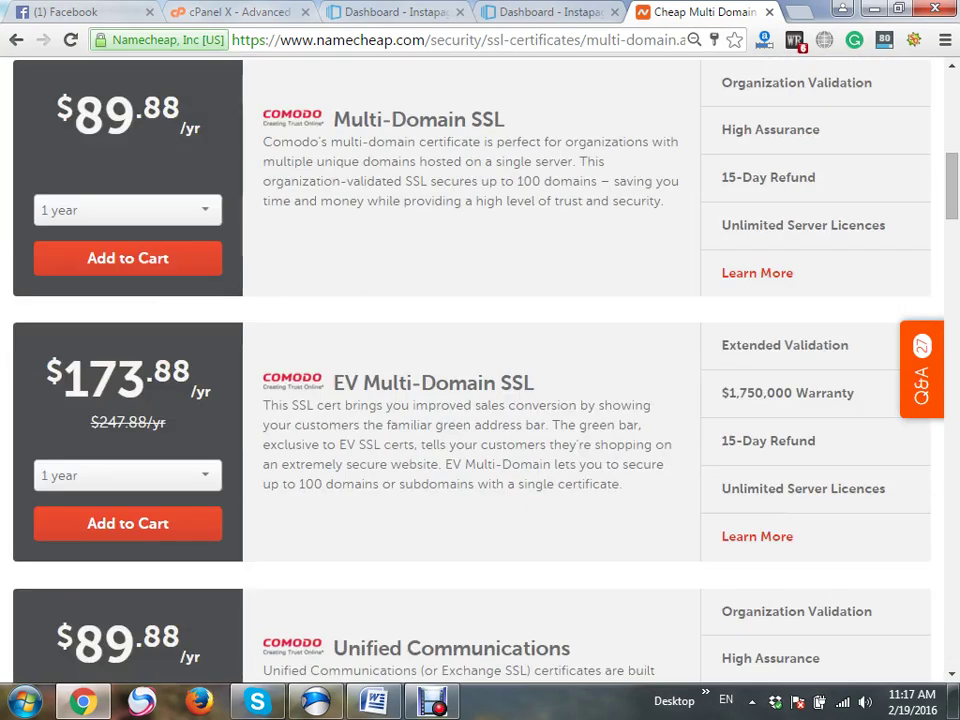
scroll(480, 360, down, 8)
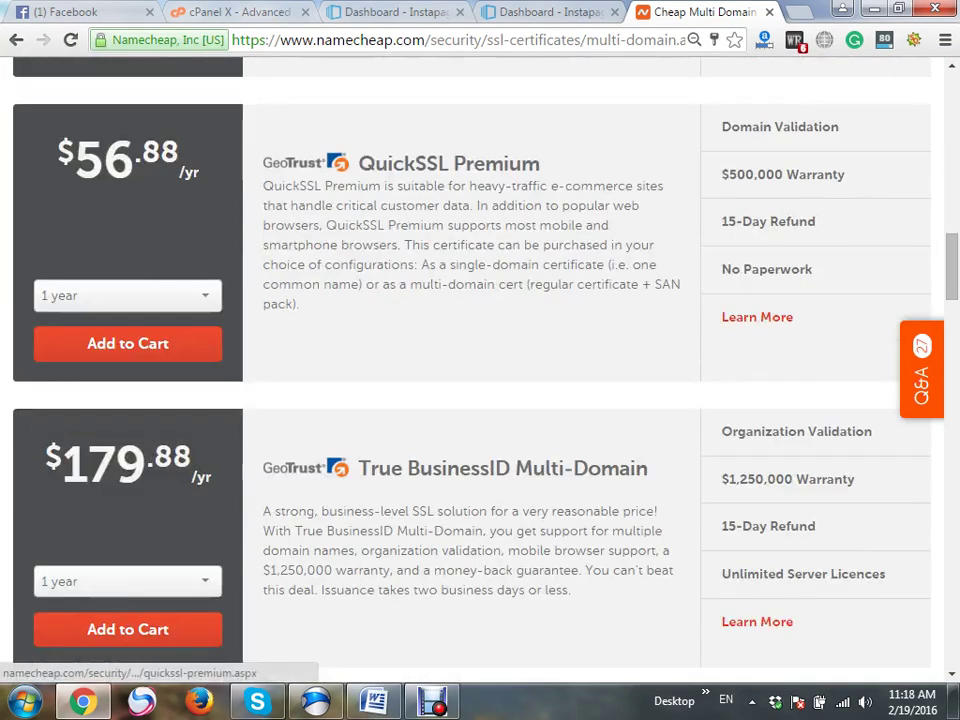
scroll(480, 360, down, 3)
scroll(480, 360, down, 1)
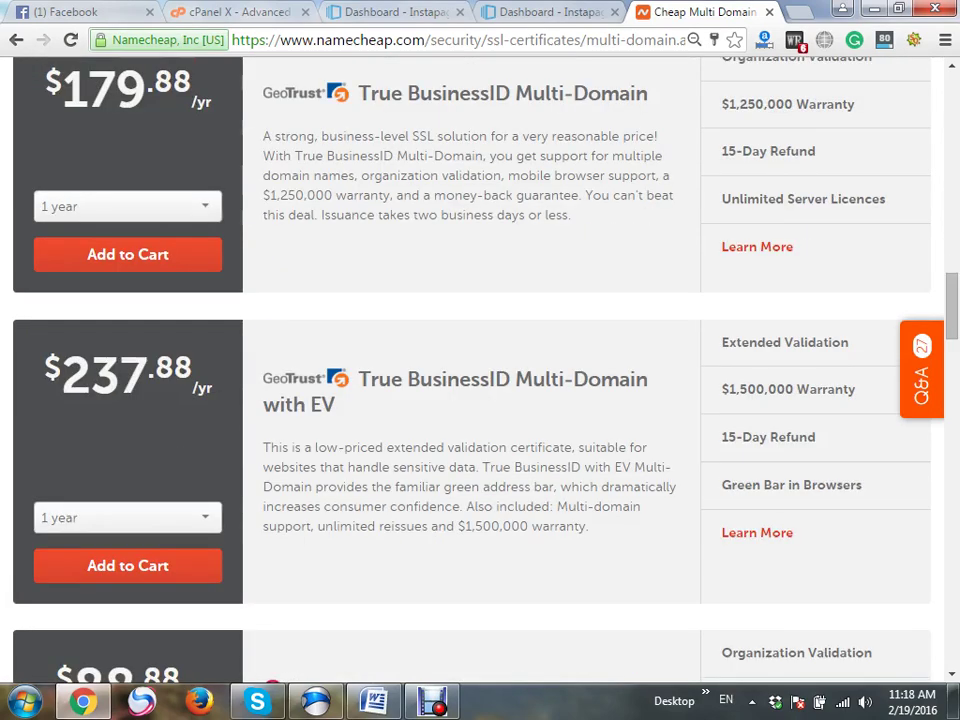
key(Home)
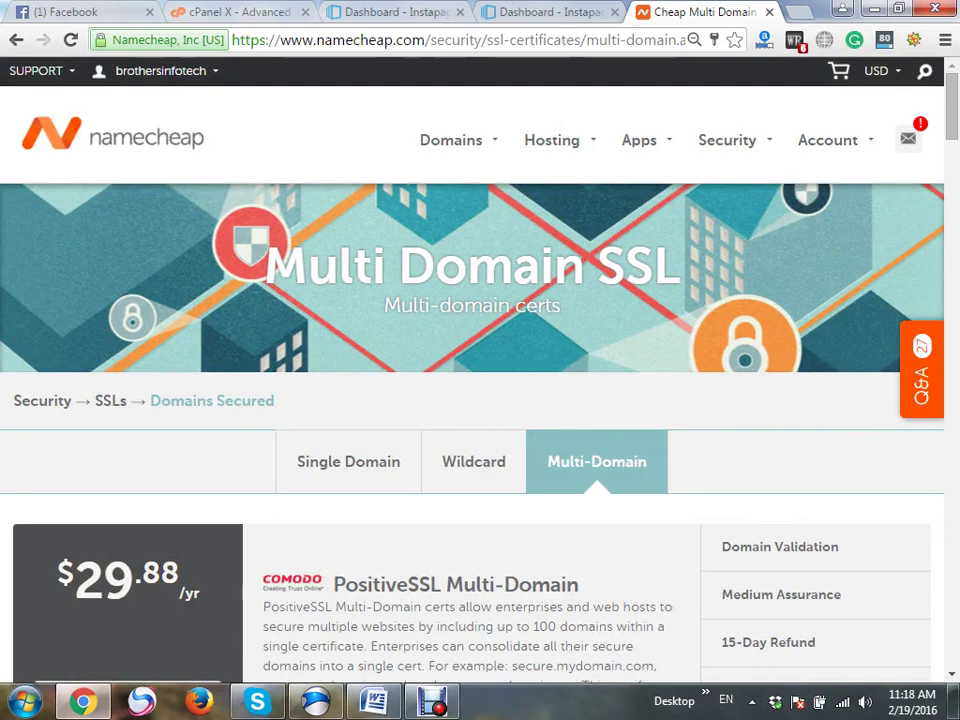
click(432, 701)
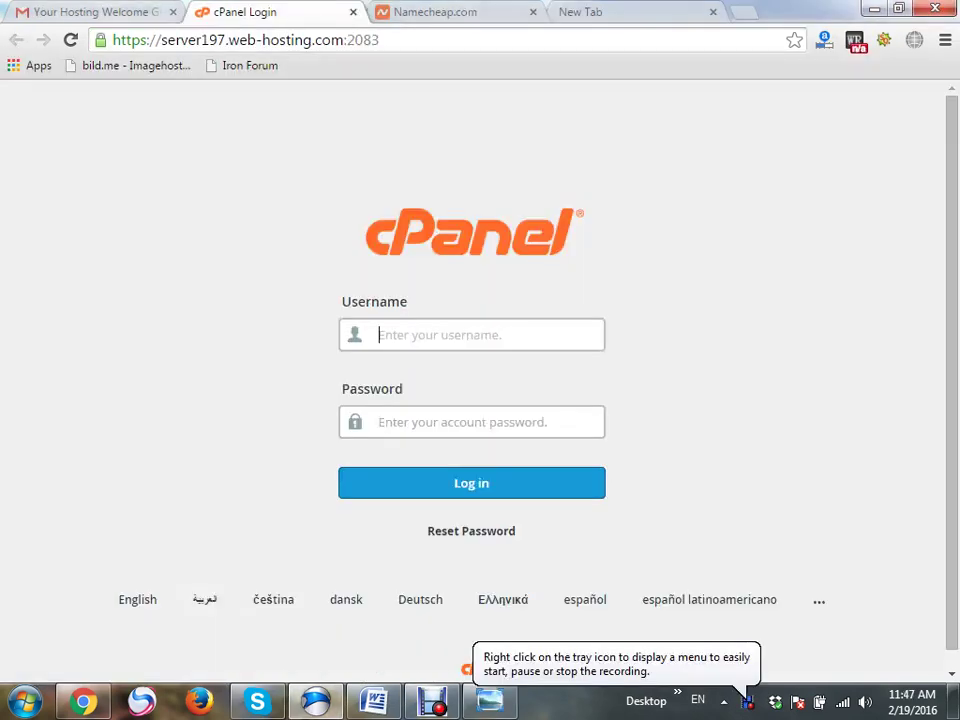
Step: Paste the cPanel username from the welcome email into the login form
key(ctrl+1)
key(ctrl+2)
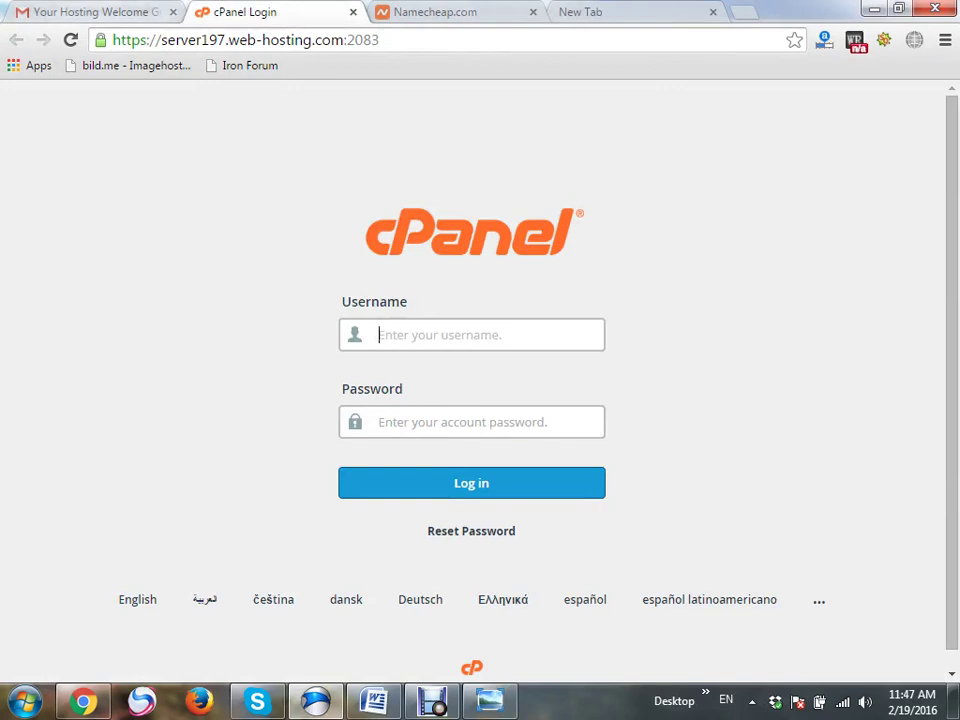
text(mybevnhn)
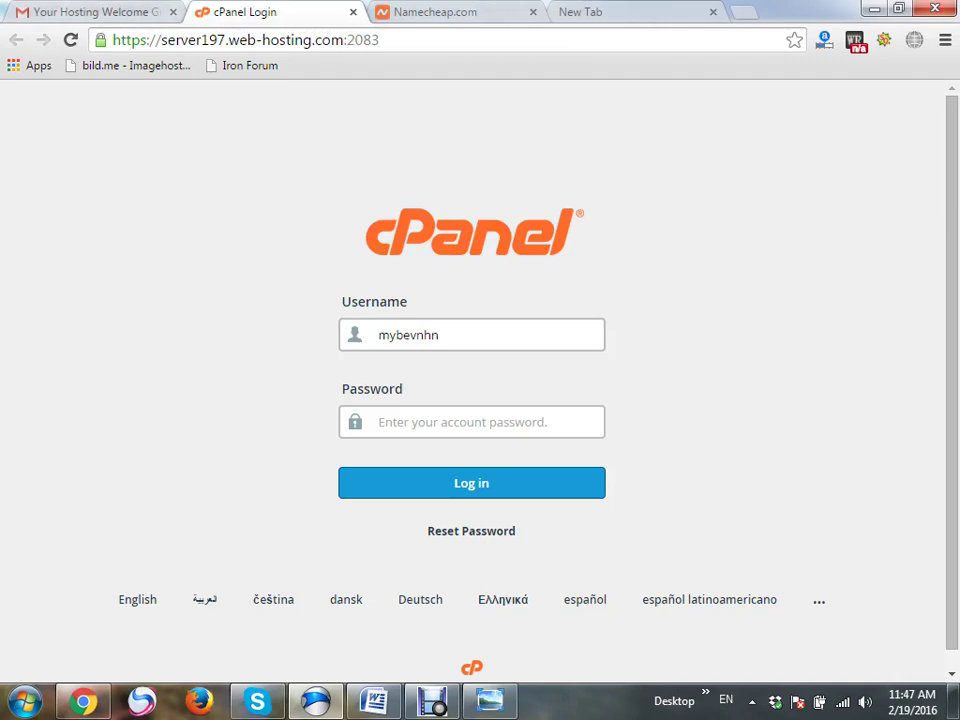
Step: Copy the cPanel password from the welcome email, paste it, and submit the login
key(ctrl+shift+Tab)
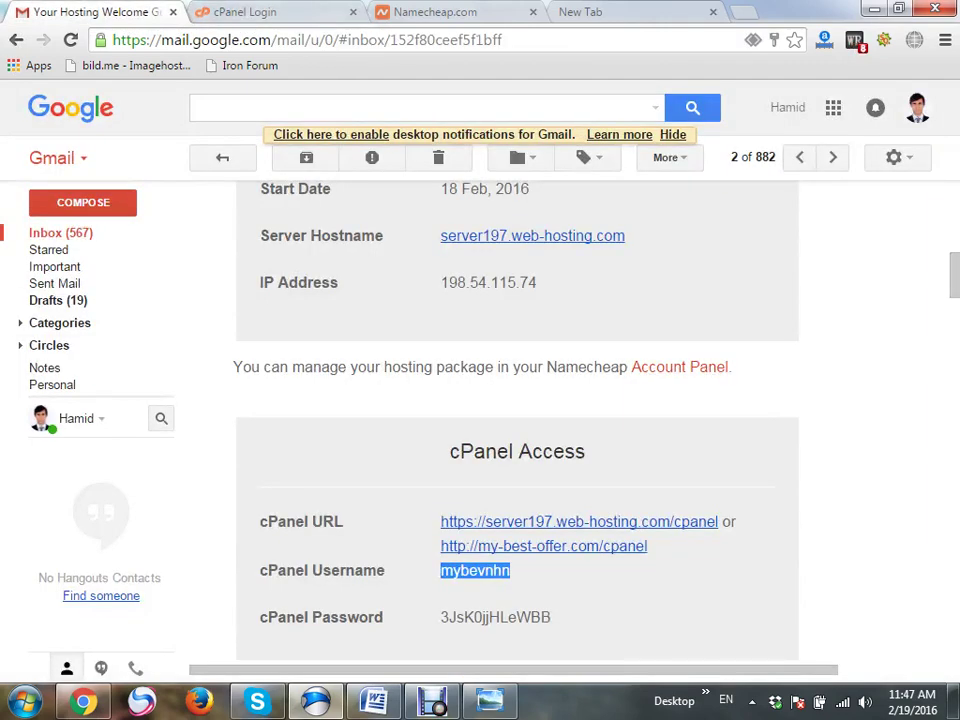
click(442, 617)
drag(551, 617, 441, 617)
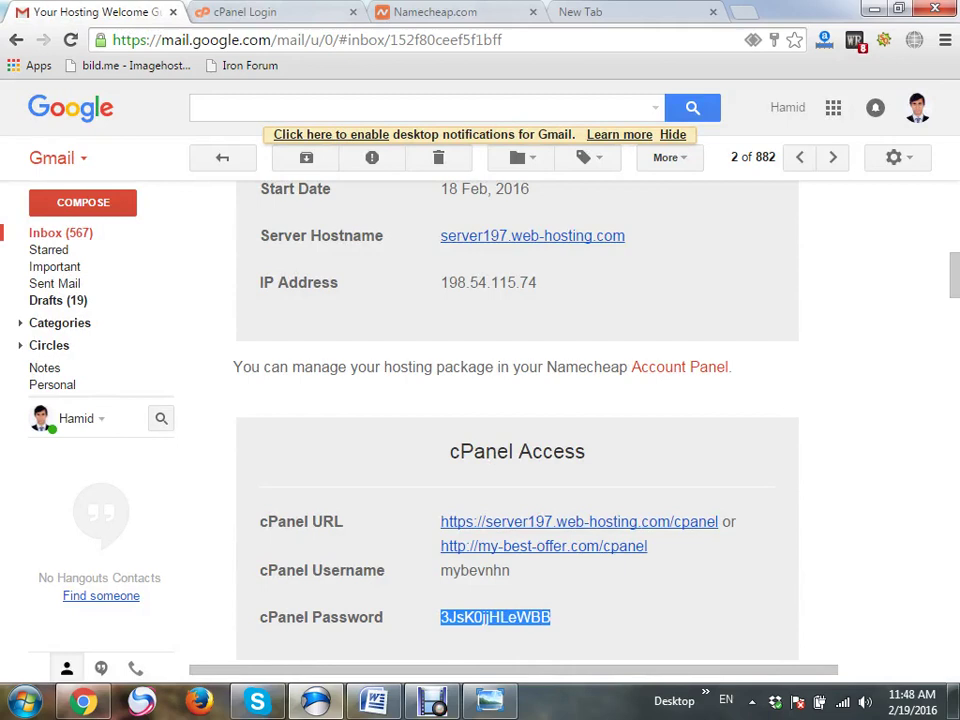
click(245, 12)
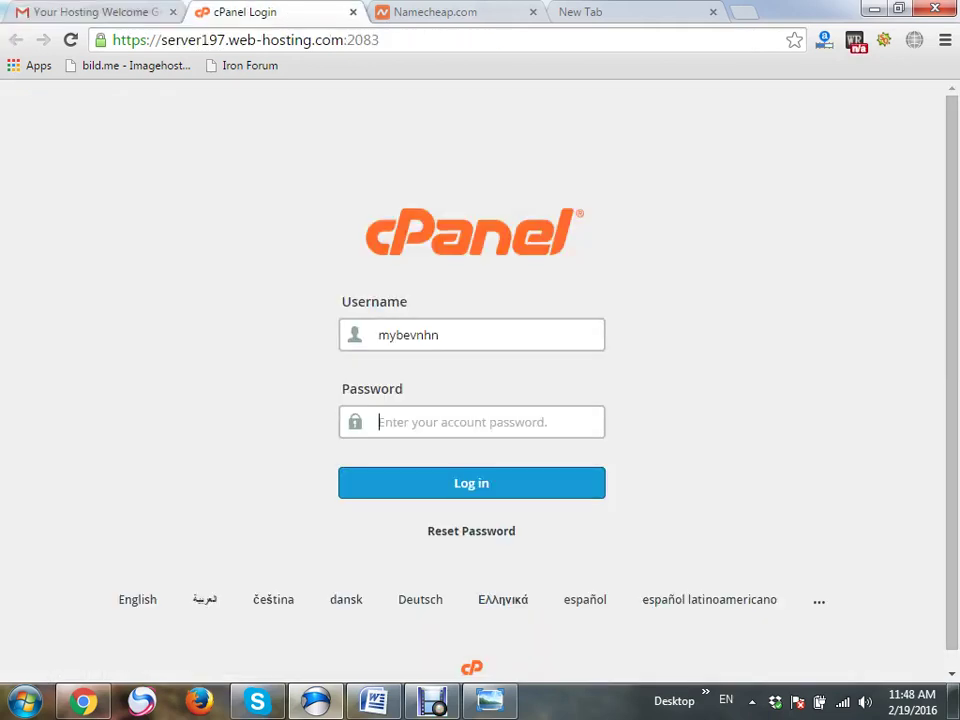
key(ctrl+v)
key(Return)
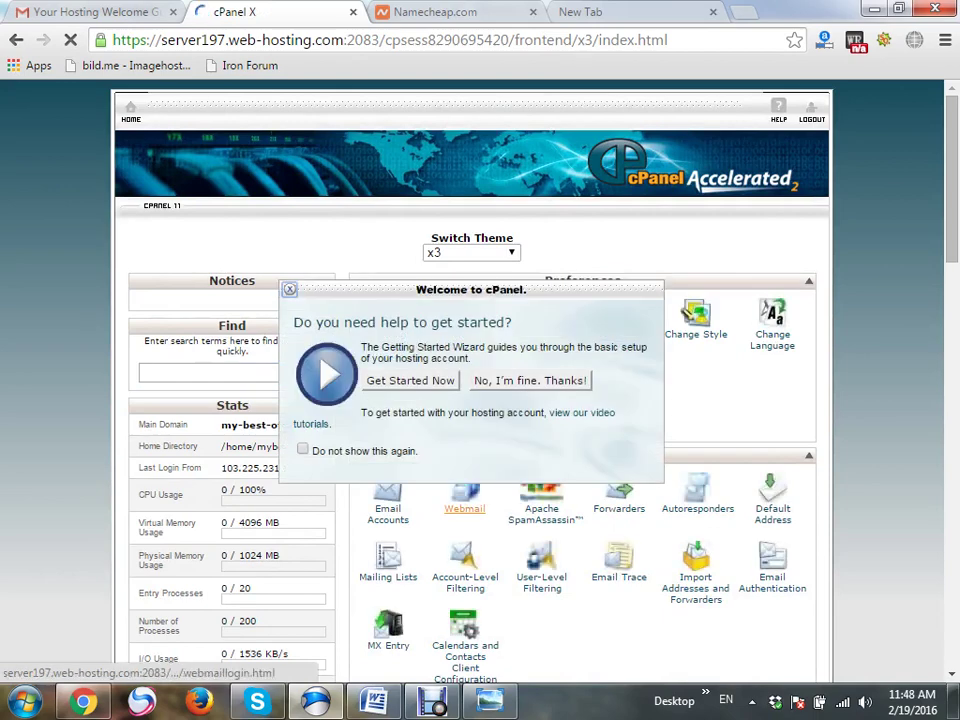
Step: Close the Welcome to cPanel popup with 'Do not show this again' ticked
click(302, 449)
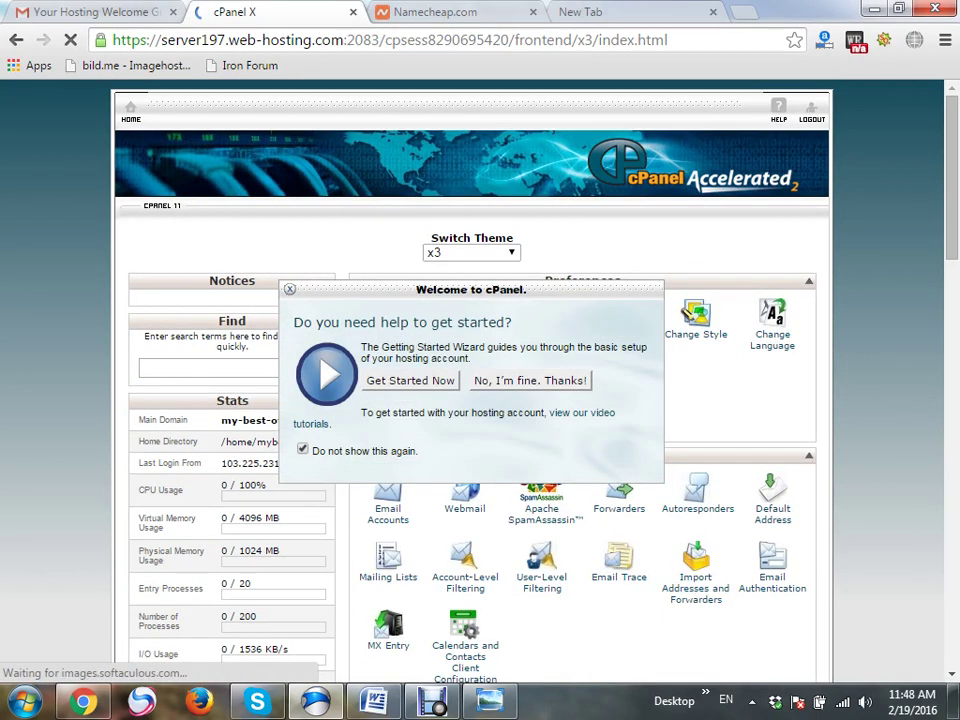
click(530, 381)
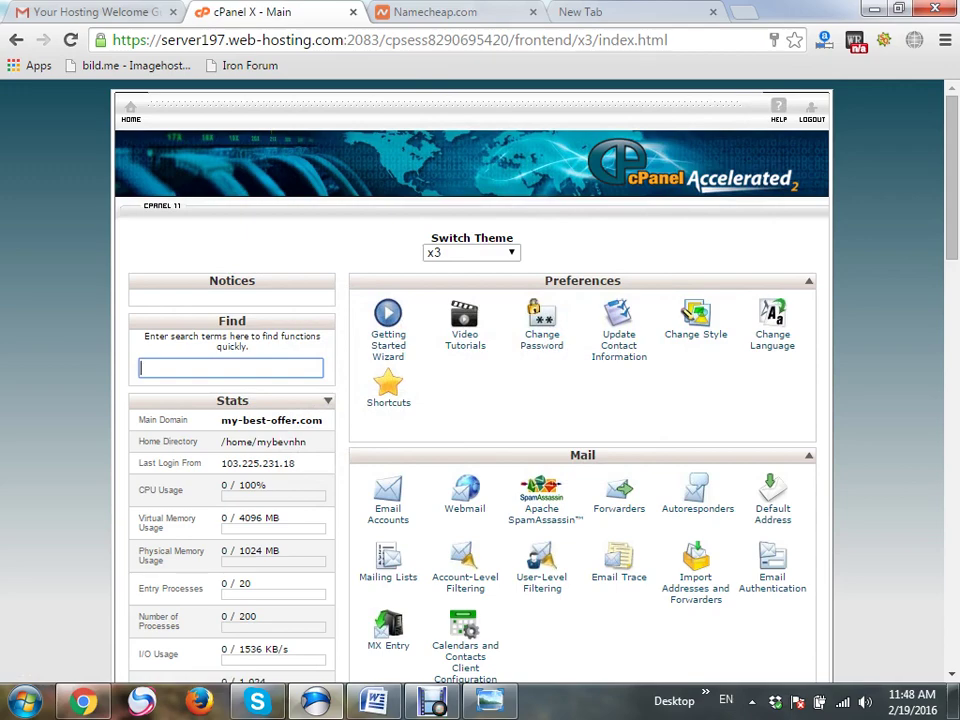
scroll(480, 380, down, 2)
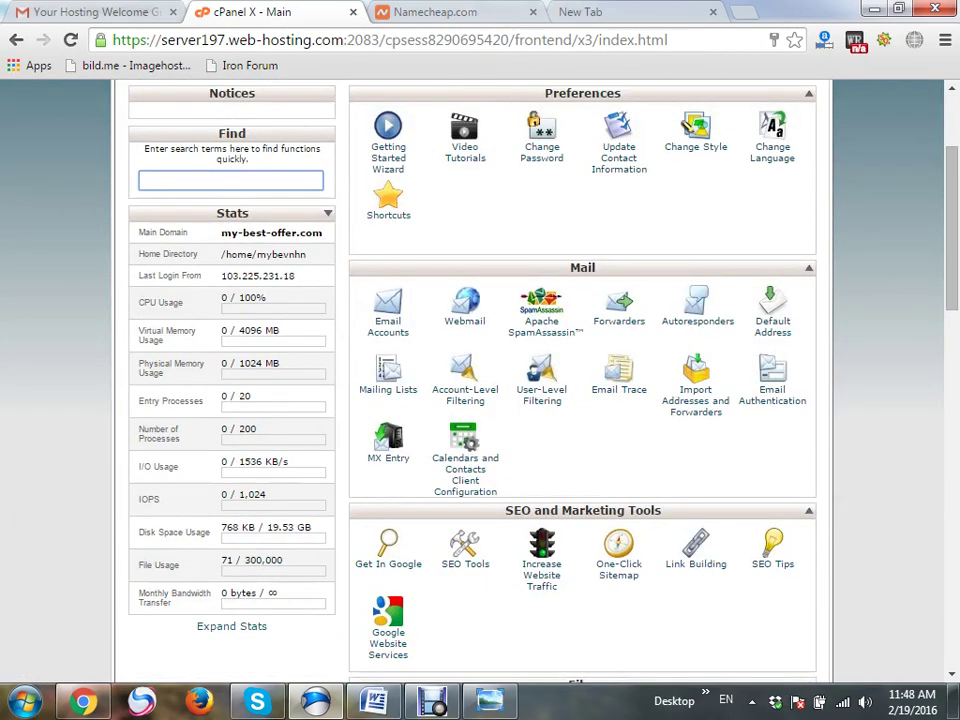
scroll(582, 400, down, 8)
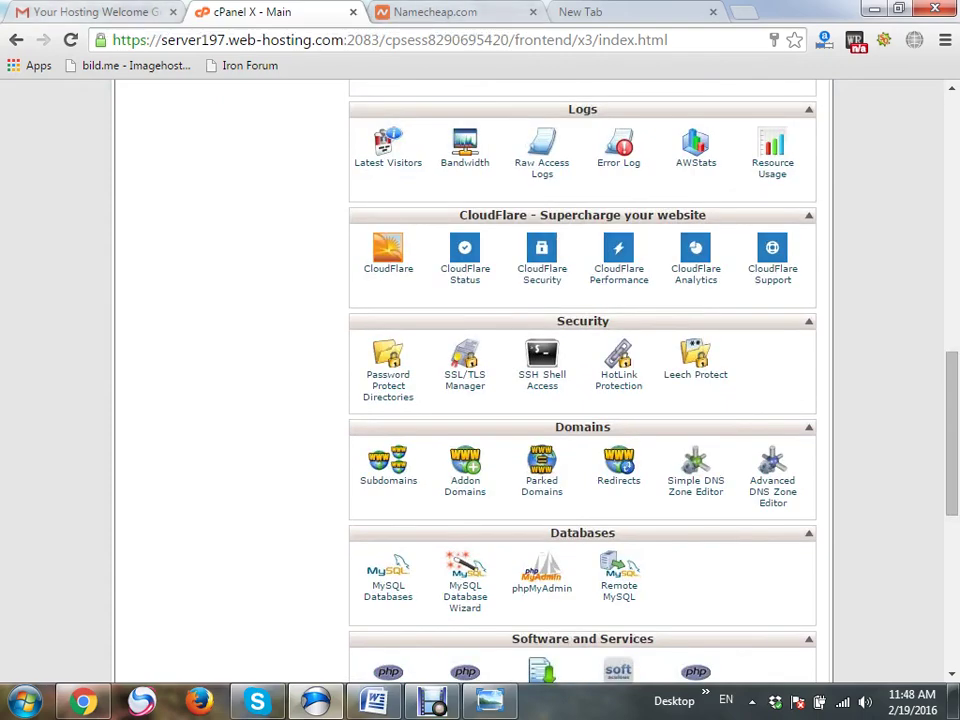
Step: Scroll the hosting welcome email to the dns1 and dns2.namecheaphosting.com nameserver listing
click(85, 11)
scroll(517, 420, down, 9)
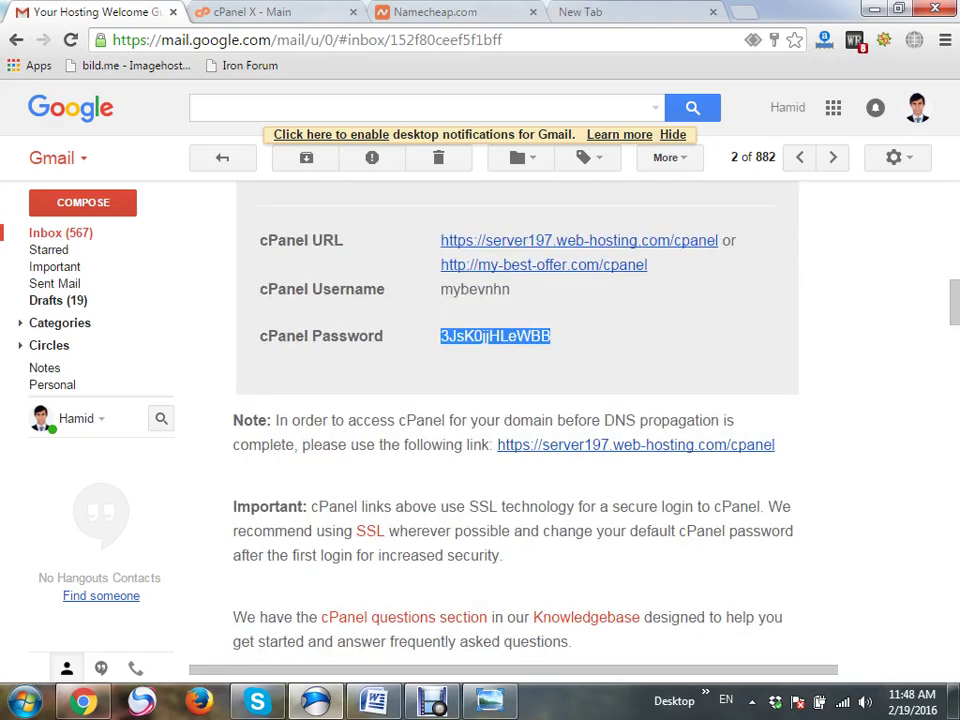
scroll(517, 420, down, 1)
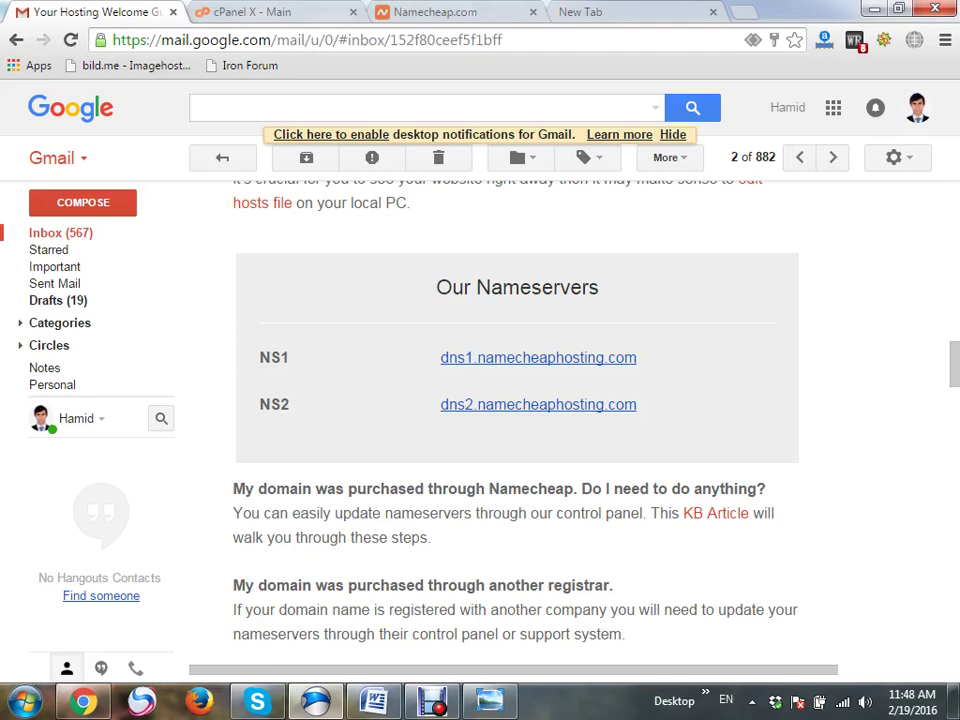
key(ctrl+Tab)
key(ctrl+shift+Tab)
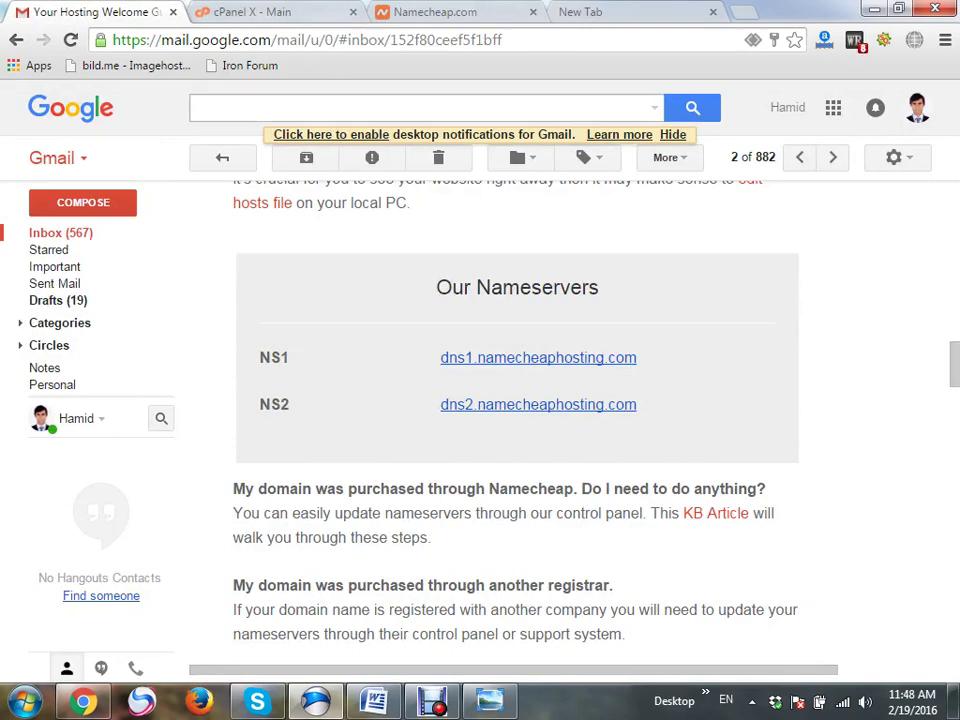
Step: Go from the Namecheap dashboard's domain list to the my-best-offer.com management page
click(435, 12)
scroll(480, 380, up, 15)
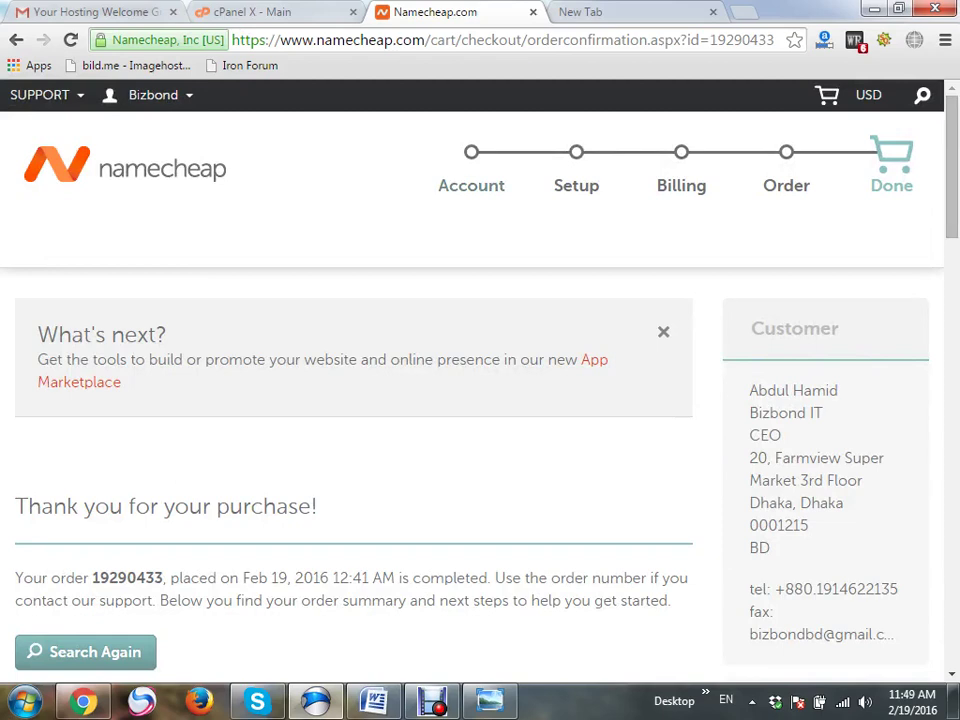
mouse_move(153, 96)
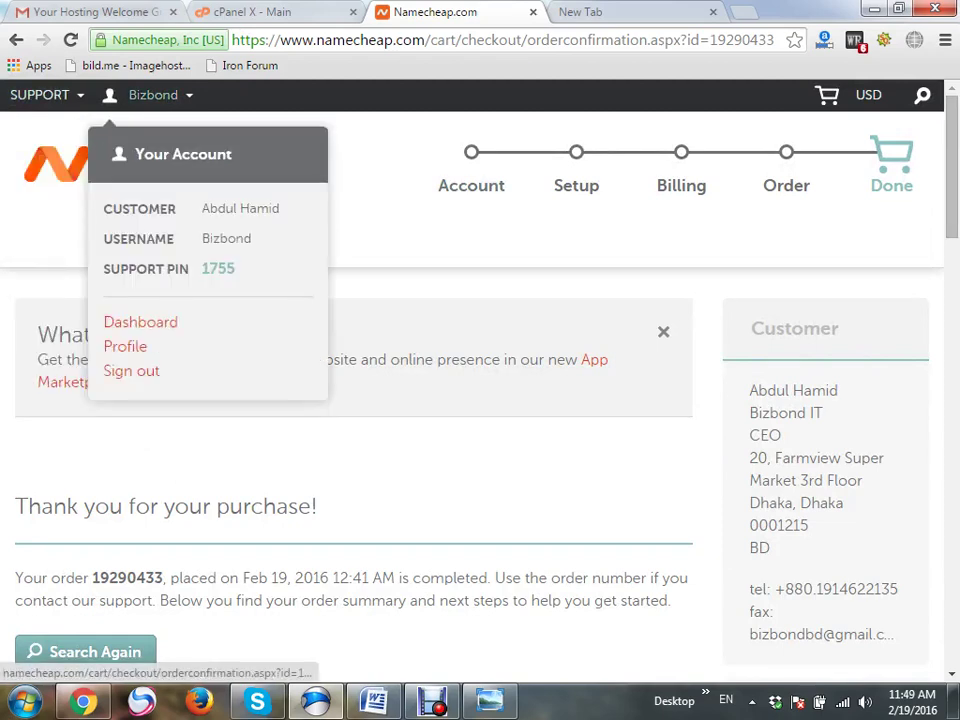
mouse_move(40, 95)
click(140, 322)
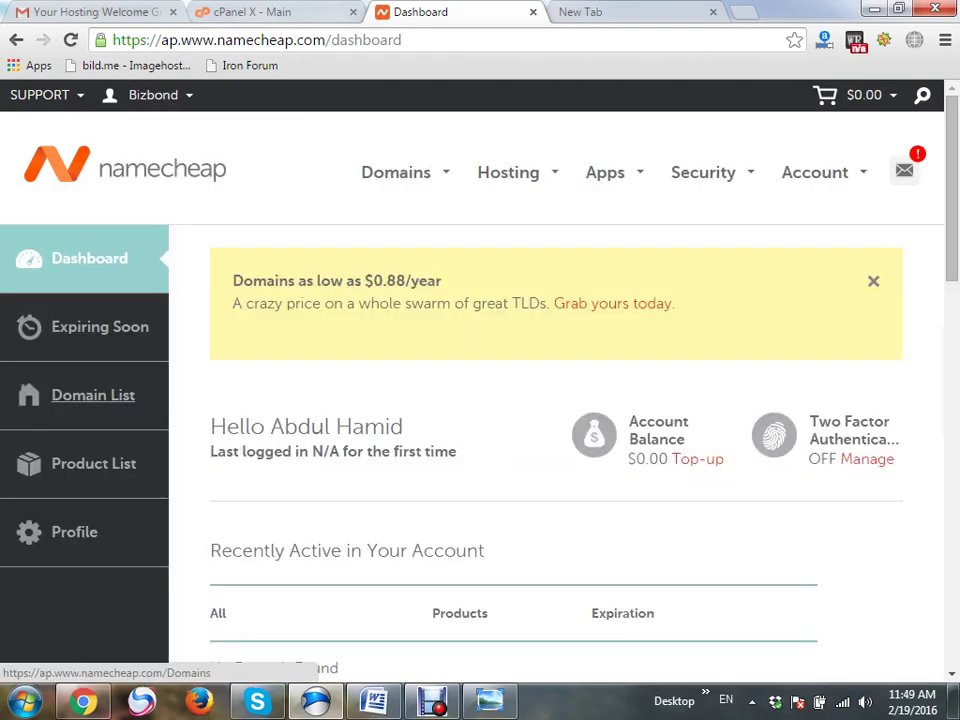
click(93, 395)
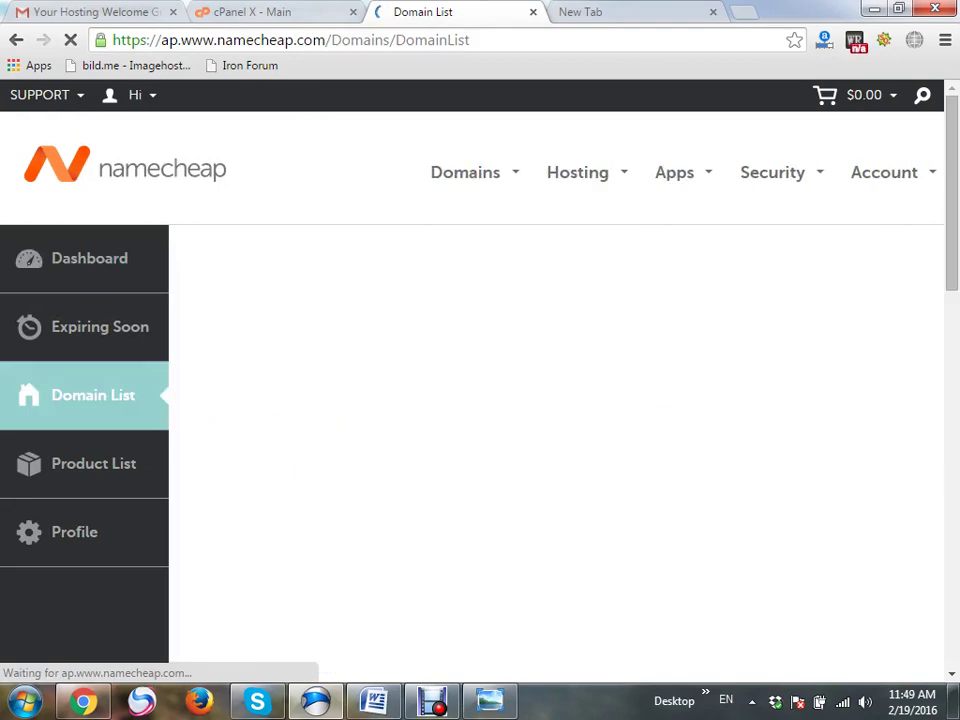
scroll(555, 400, down, 3)
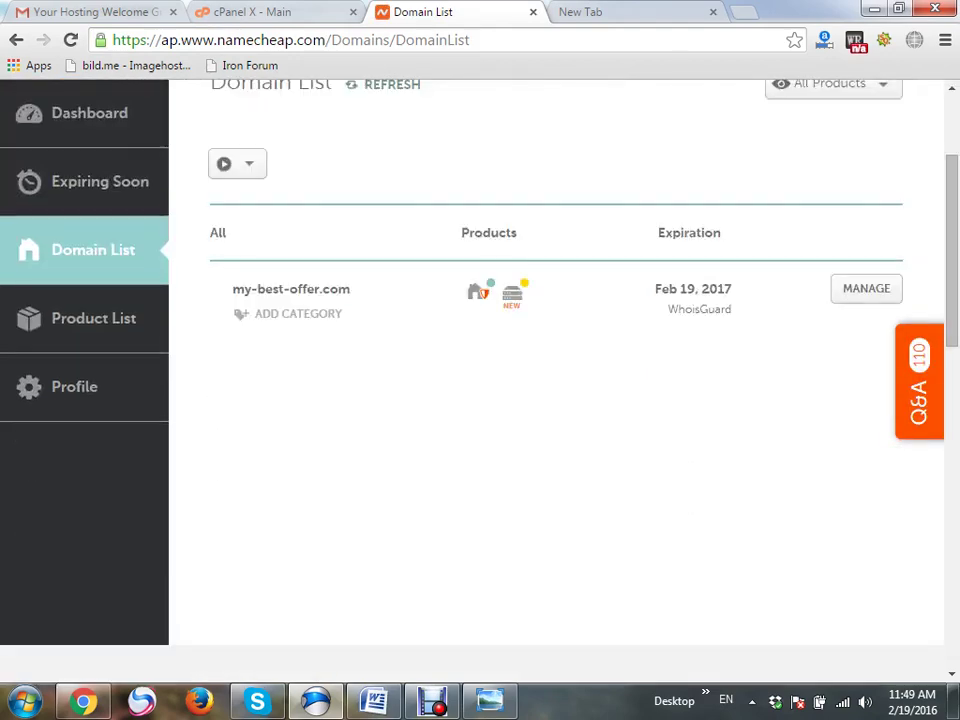
click(866, 289)
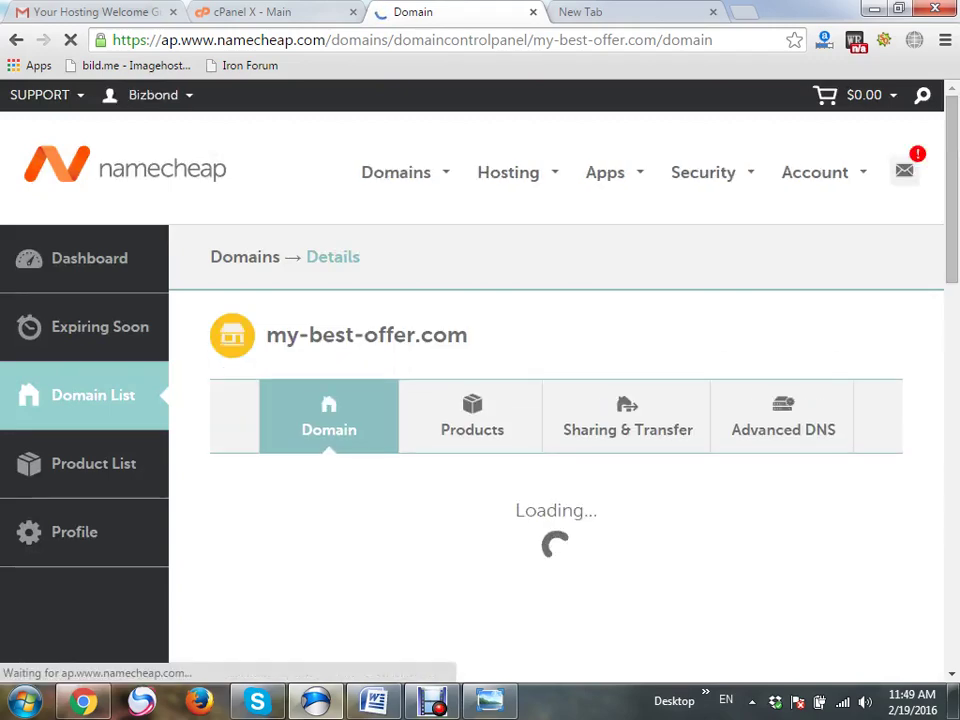
Step: Switch the domain's nameservers from Namecheap Shared Hosting to Custom
scroll(556, 400, down, 4)
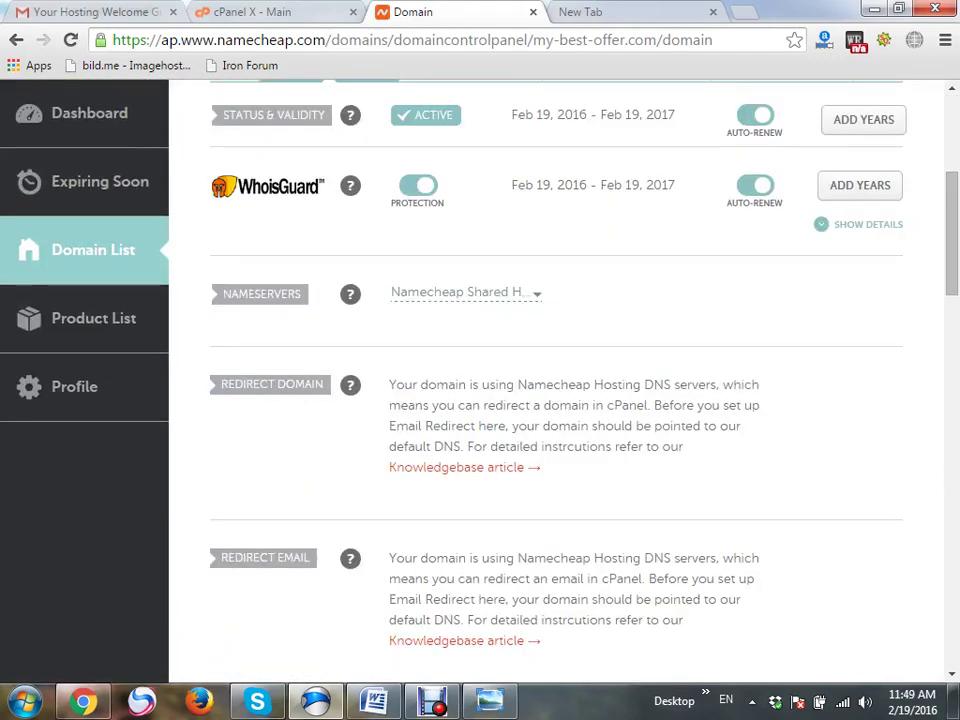
click(465, 292)
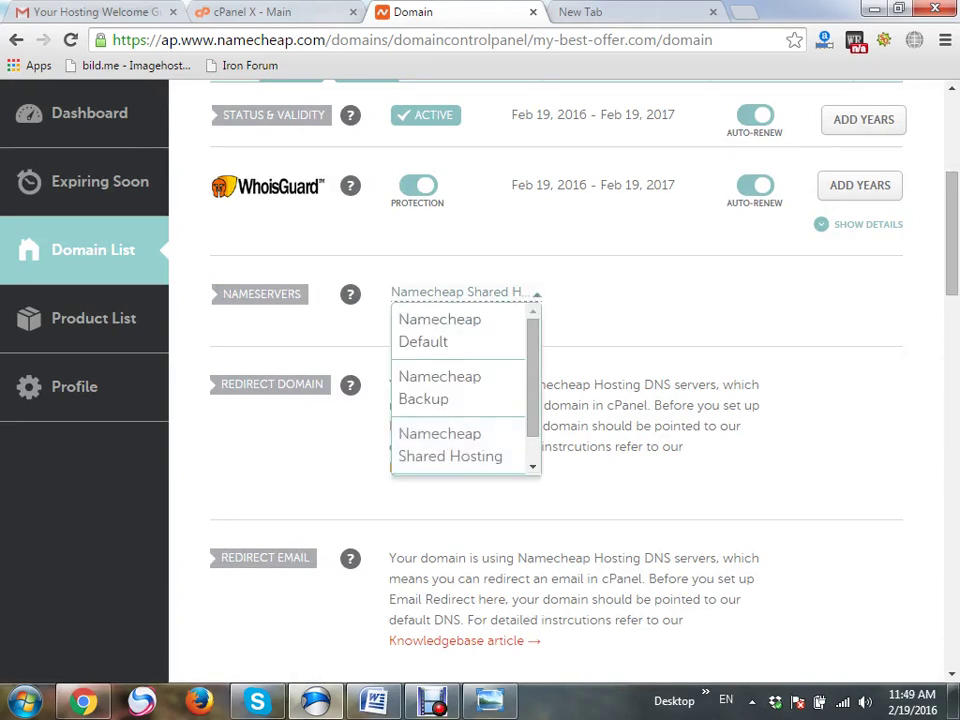
scroll(460, 390, down, 2)
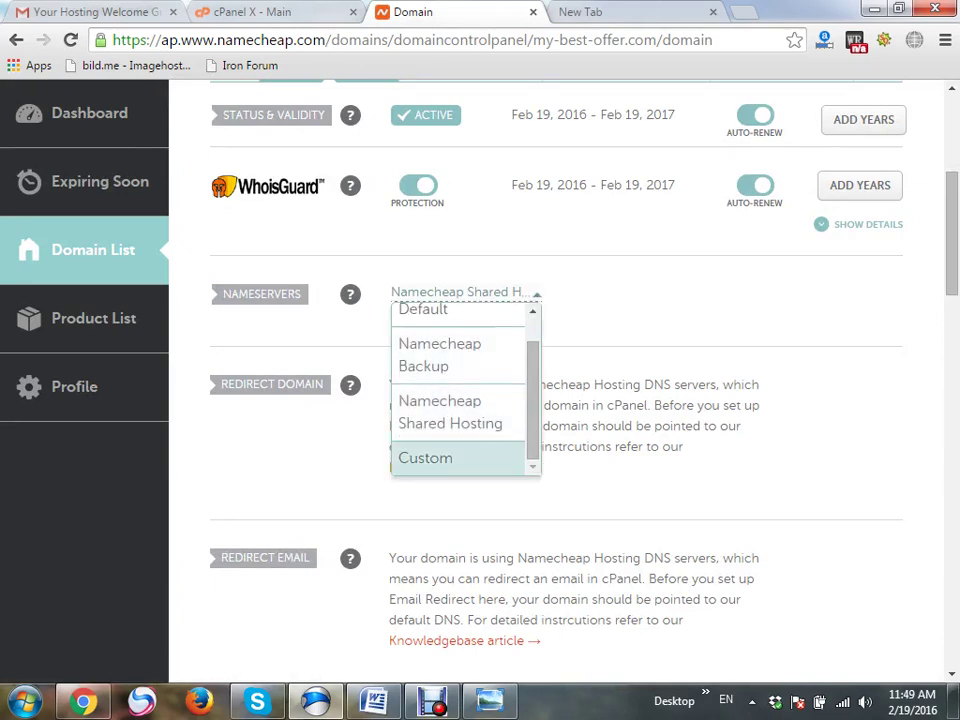
click(425, 459)
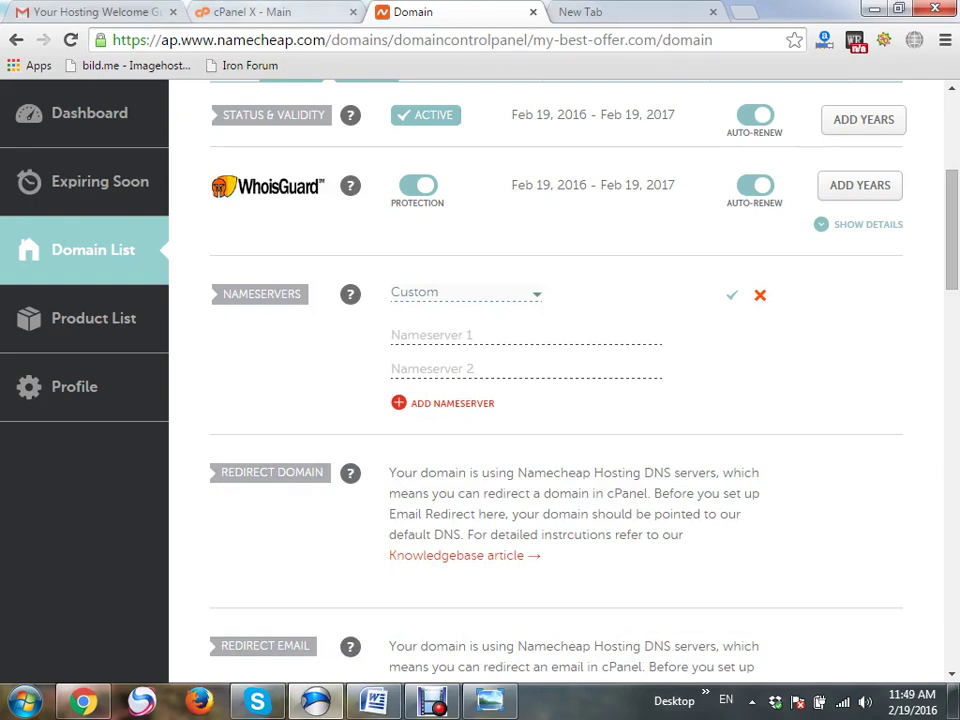
Step: Copy dns1.namecheaphosting.com from the hosting welcome email
key(ctrl+1)
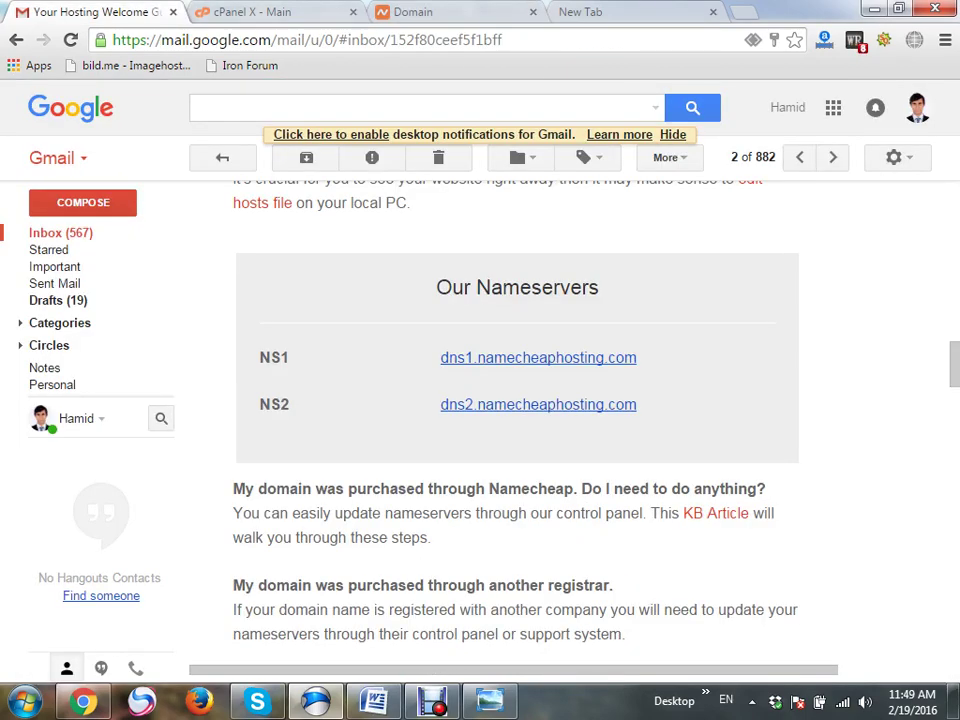
drag(638, 358, 420, 358)
click(420, 358)
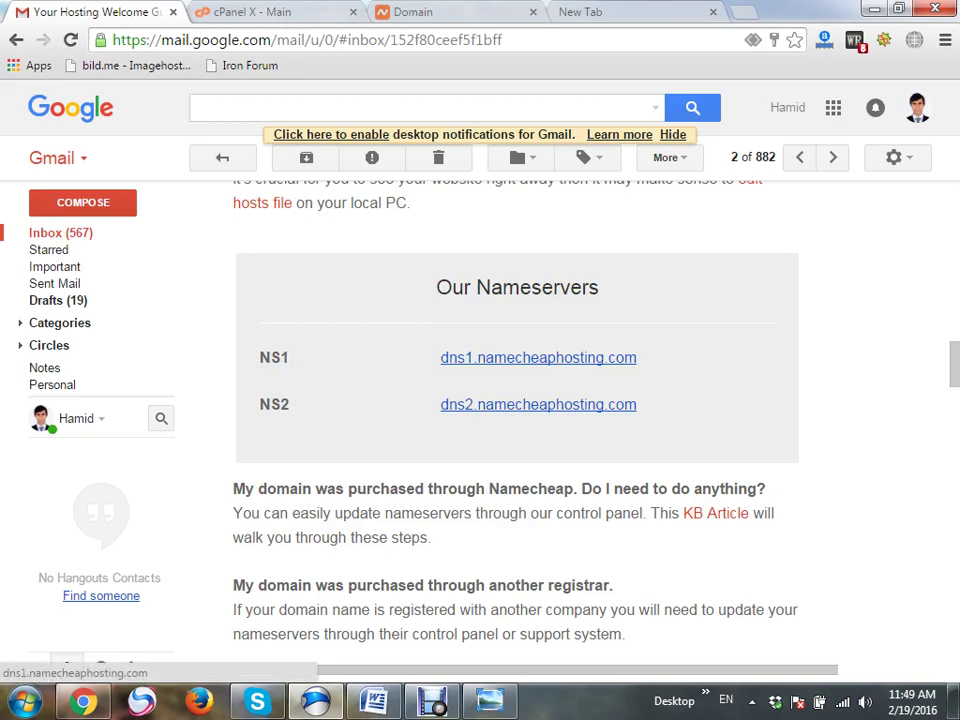
drag(637, 358, 432, 358)
key(ctrl+c)
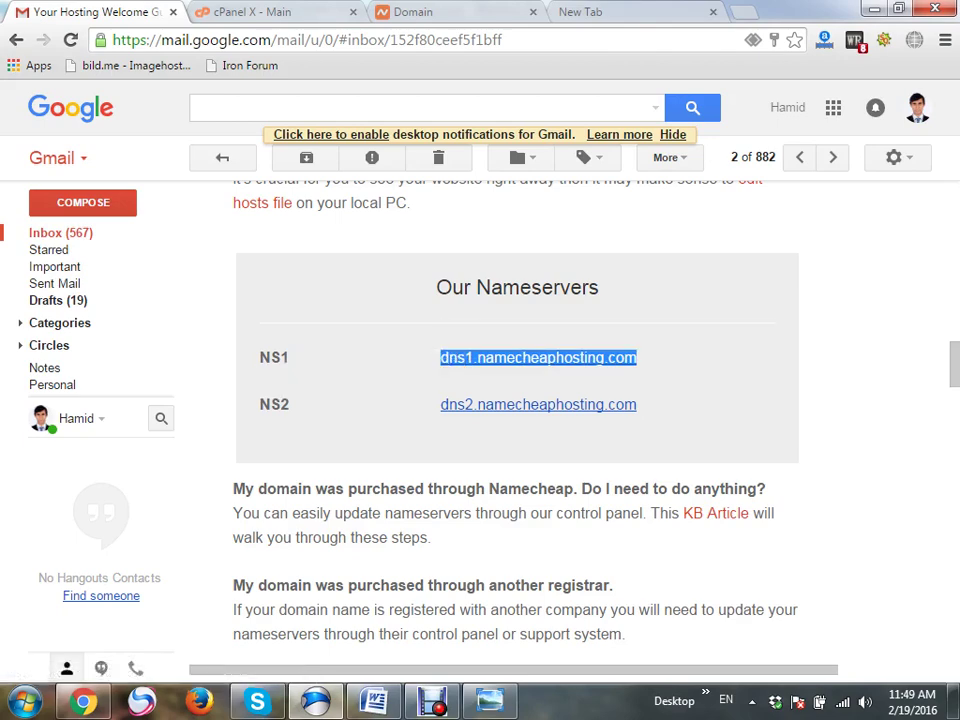
Step: Enter dns1 and dns2.namecheaphosting.com as the custom nameservers and save them
click(420, 12)
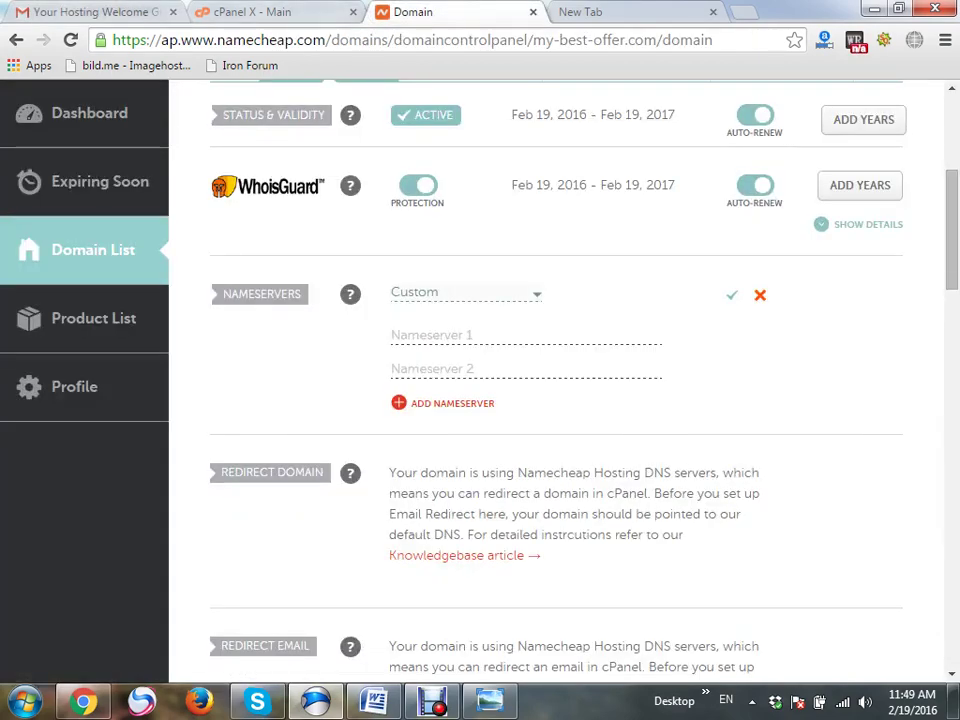
key(ctrl+v)
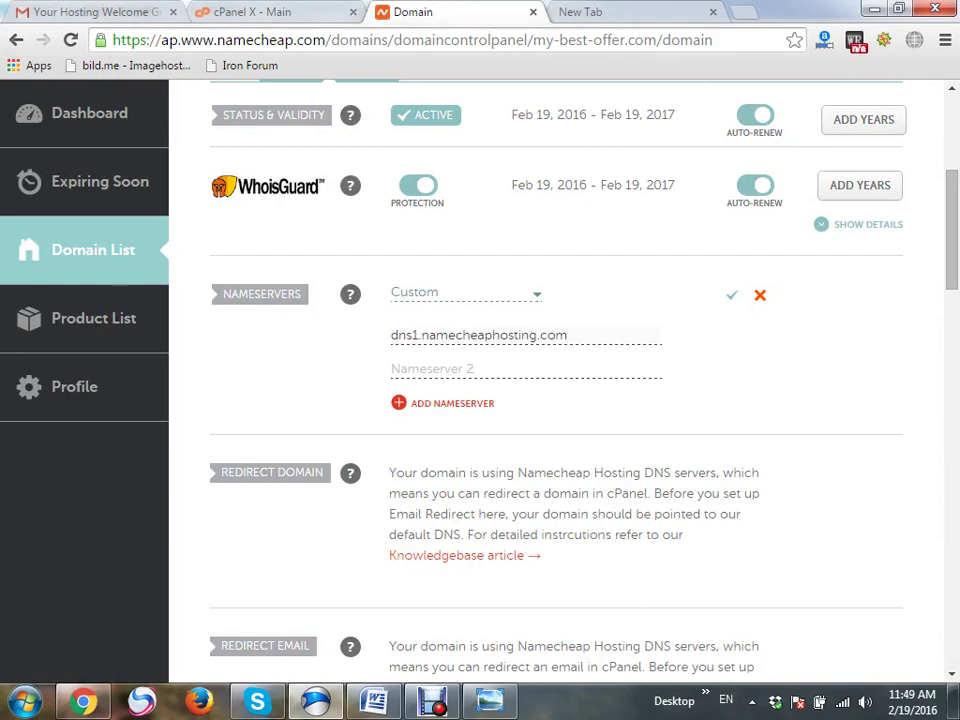
key(ctrl+v)
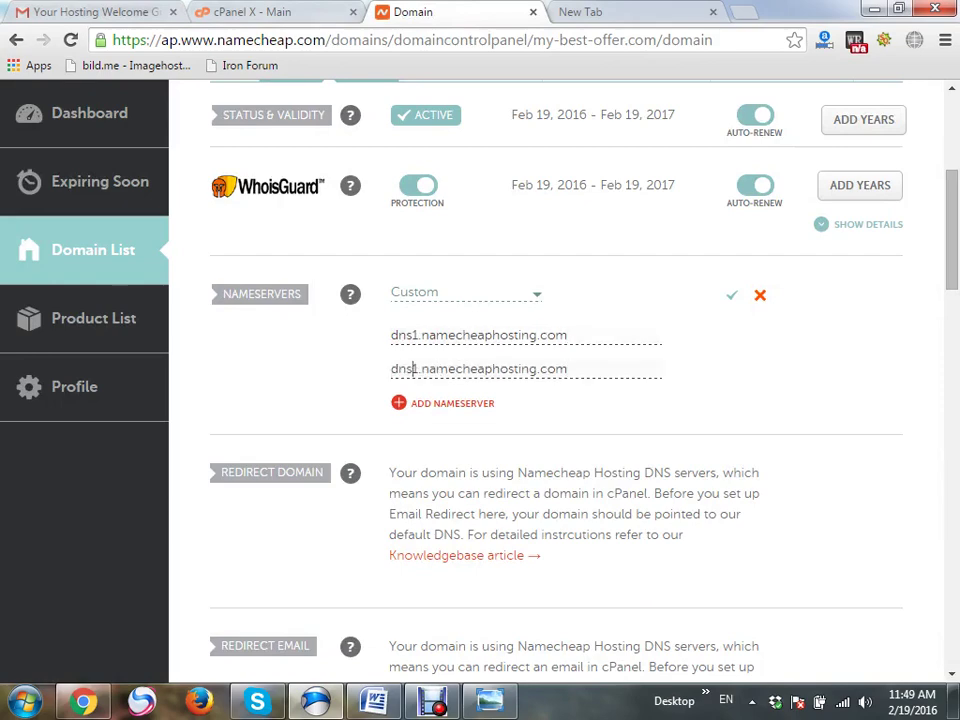
key(BackSpace)
text(2)
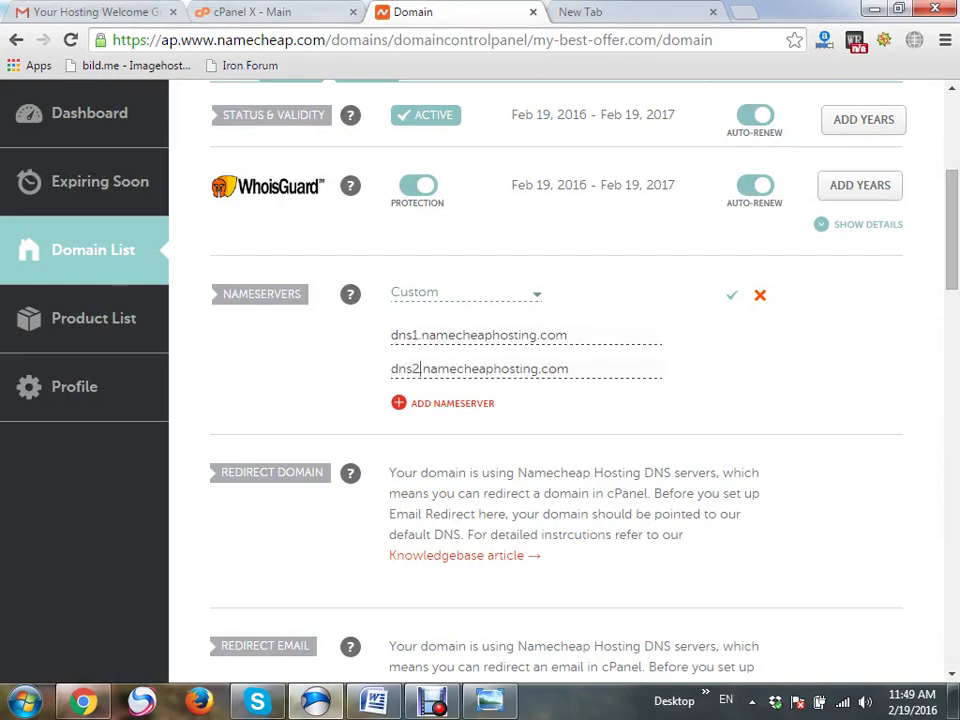
click(90, 12)
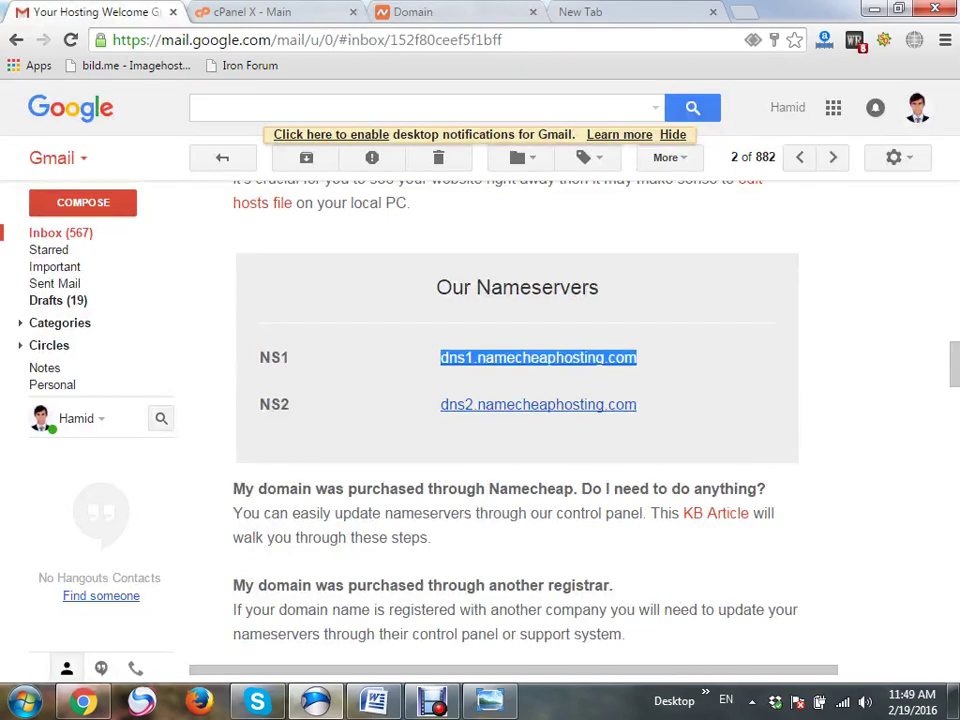
click(440, 12)
click(731, 295)
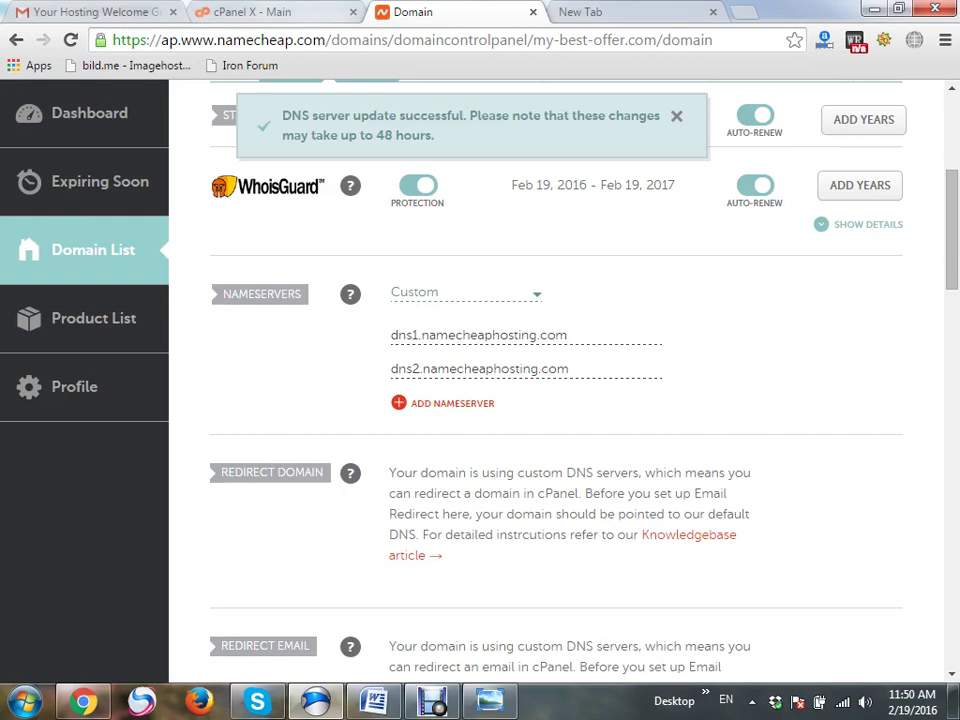
click(250, 12)
Step: Scroll cPanel down to the Domains section and launch the Advanced DNS Zone Editor
scroll(480, 380, up, 10)
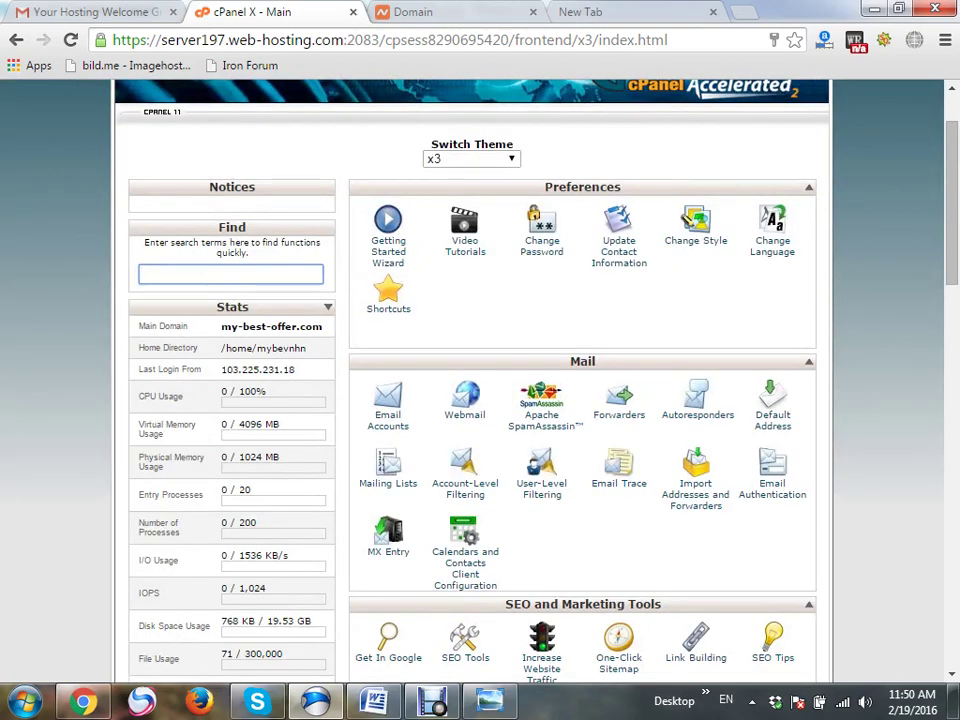
scroll(346, 218, up, 1)
scroll(346, 218, down, 4)
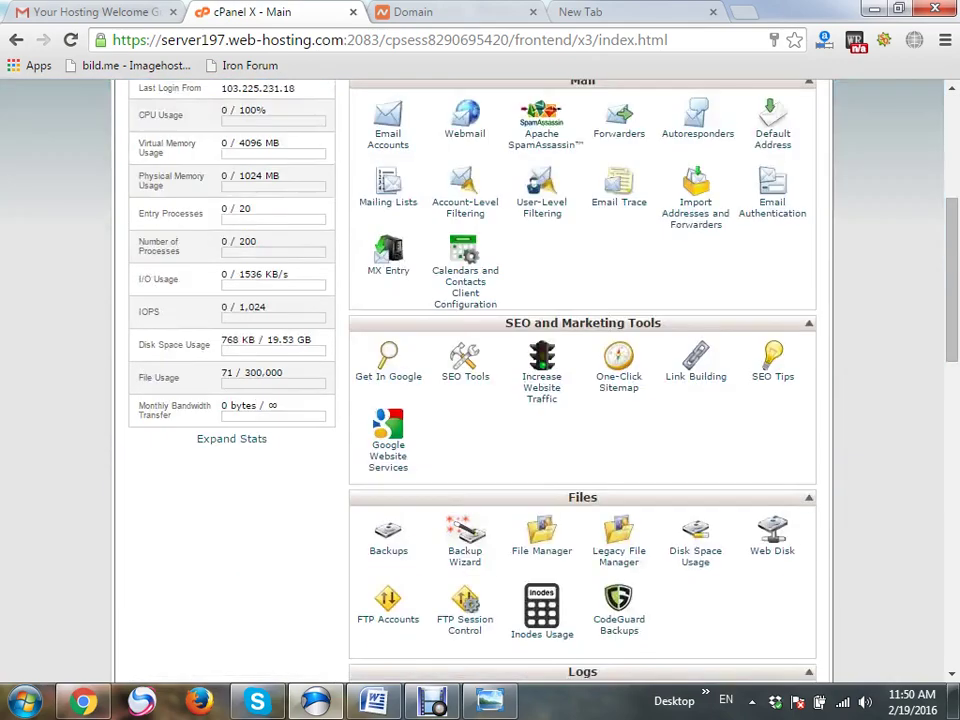
scroll(582, 380, down, 4)
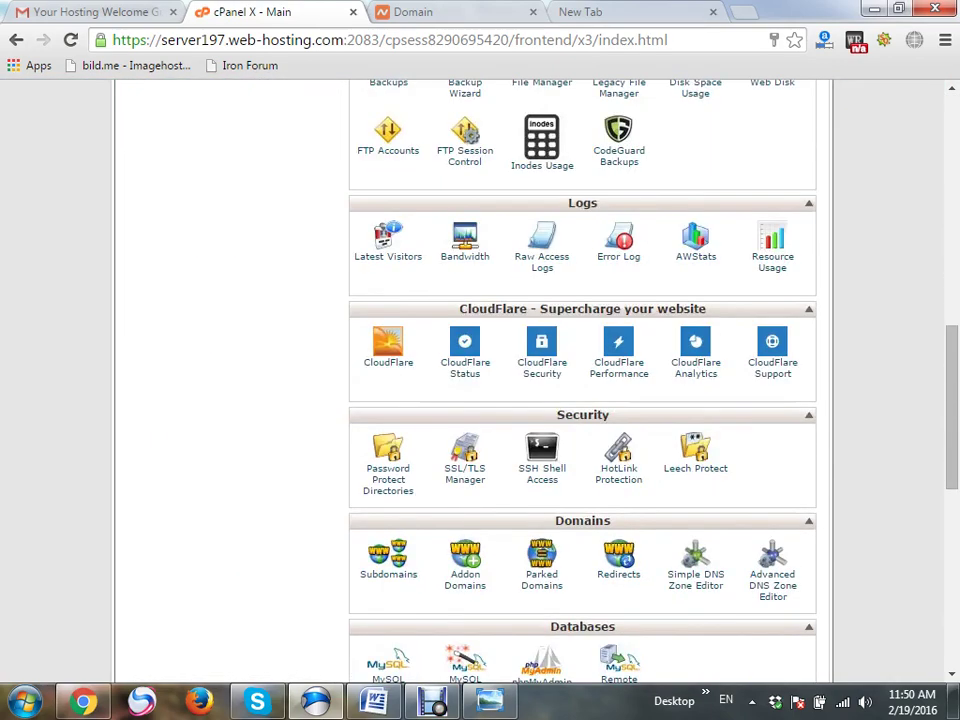
scroll(582, 380, down, 1)
scroll(582, 380, up, 10)
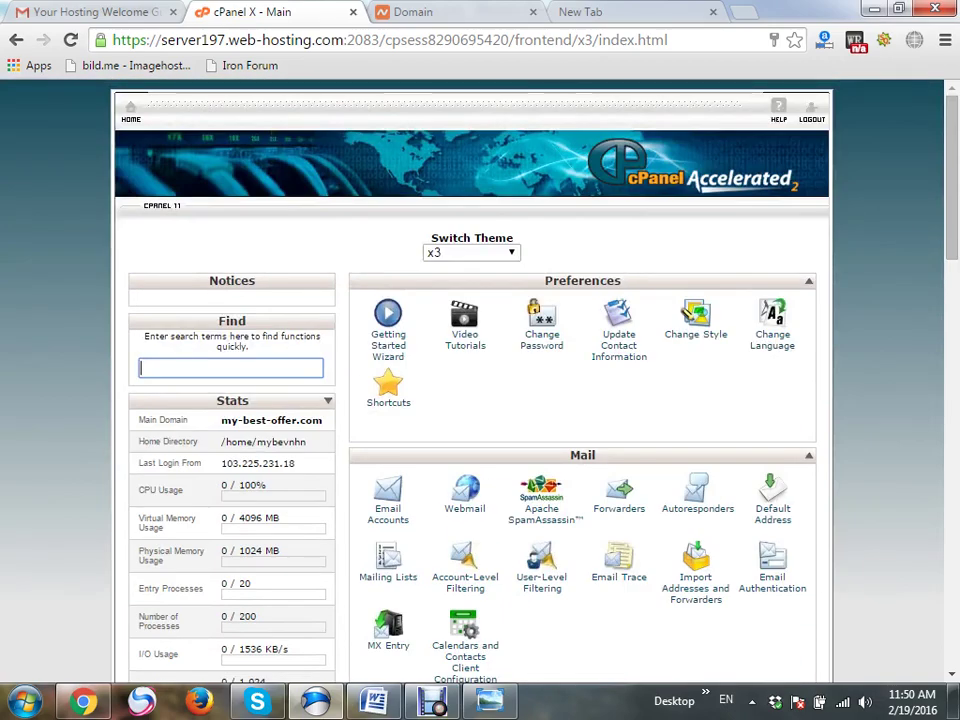
scroll(582, 380, down, 3)
scroll(582, 380, down, 3)
scroll(582, 380, down, 5)
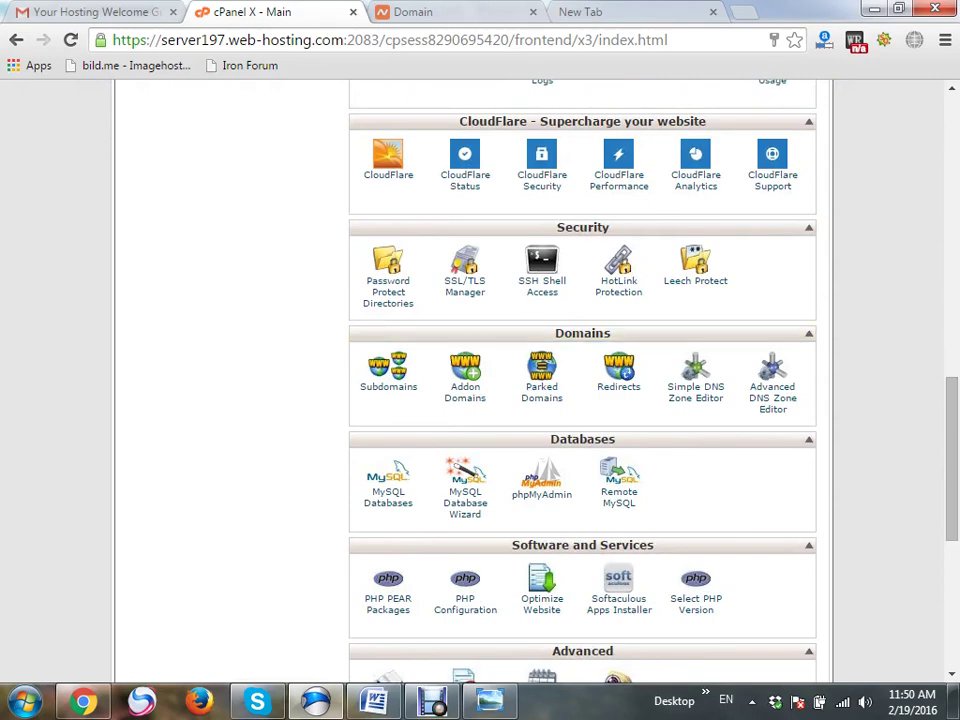
click(772, 392)
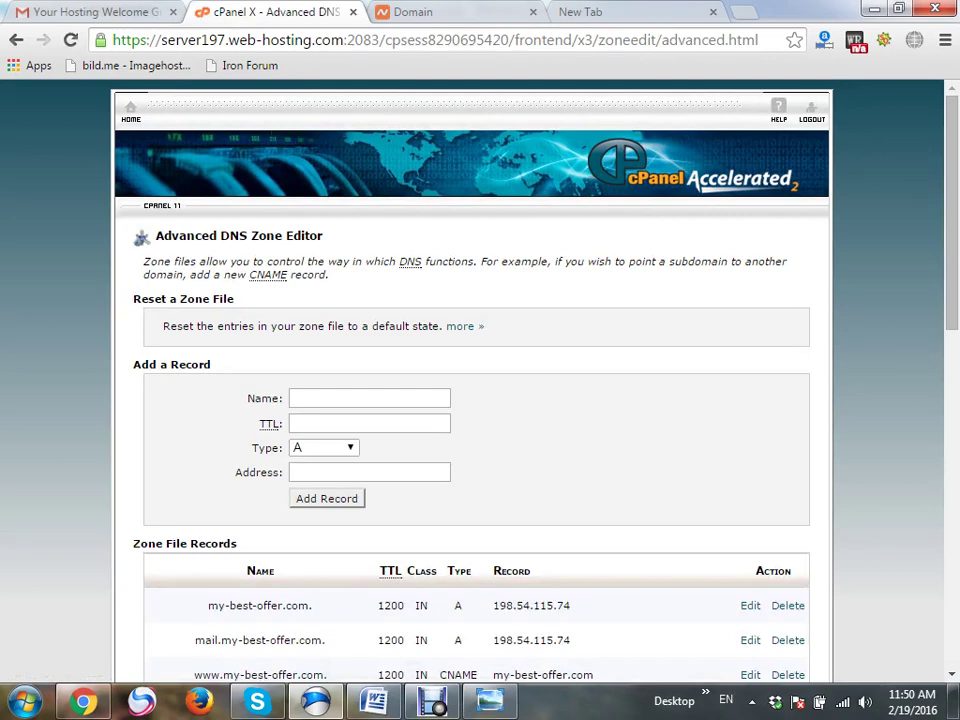
Step: Change the www CNAME target from my-best-offer.com to pageserver.instapage.com and save the record
scroll(470, 380, down, 2)
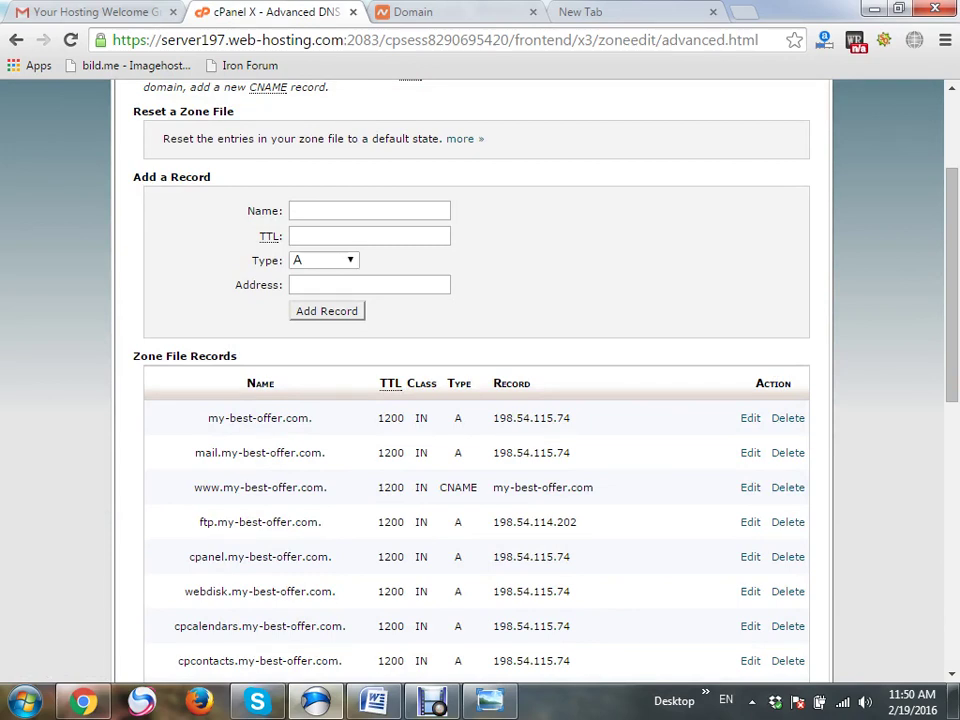
click(750, 488)
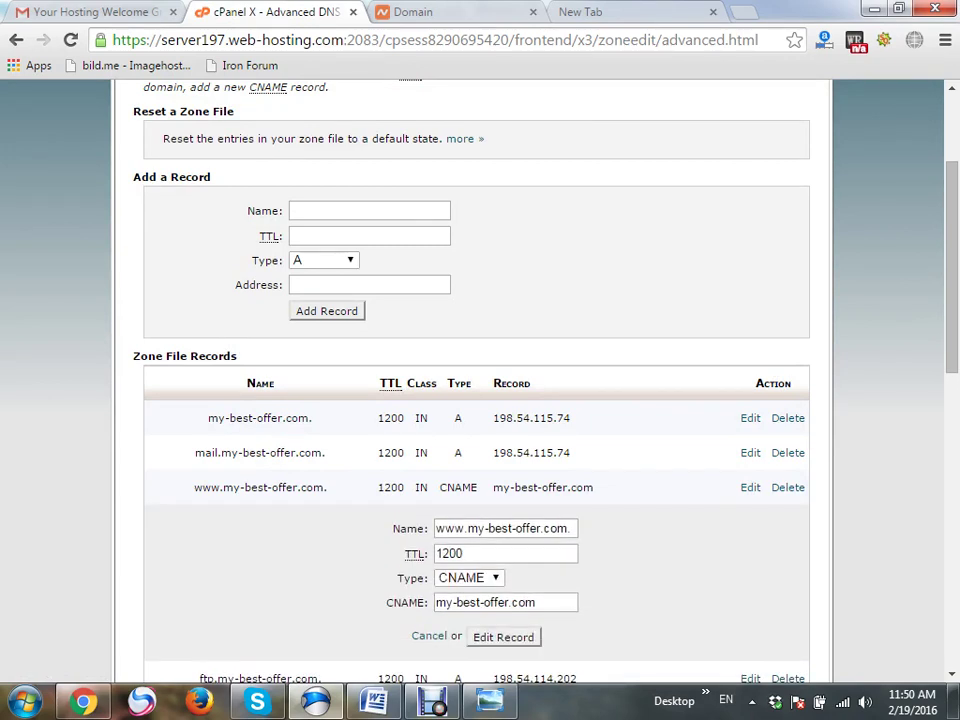
drag(540, 602, 436, 602)
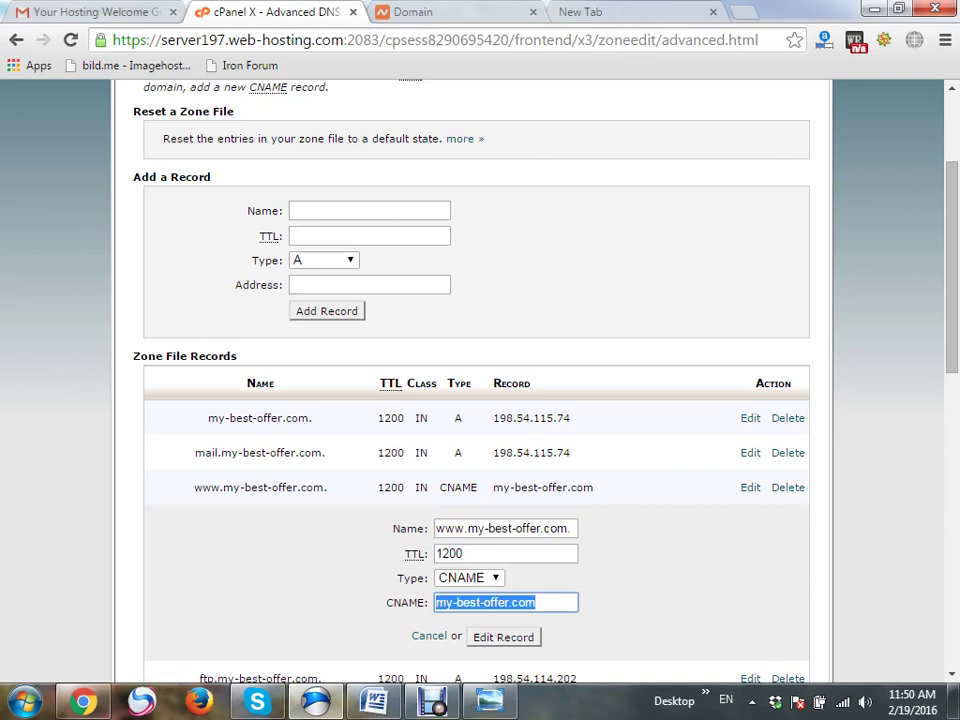
text(pages)
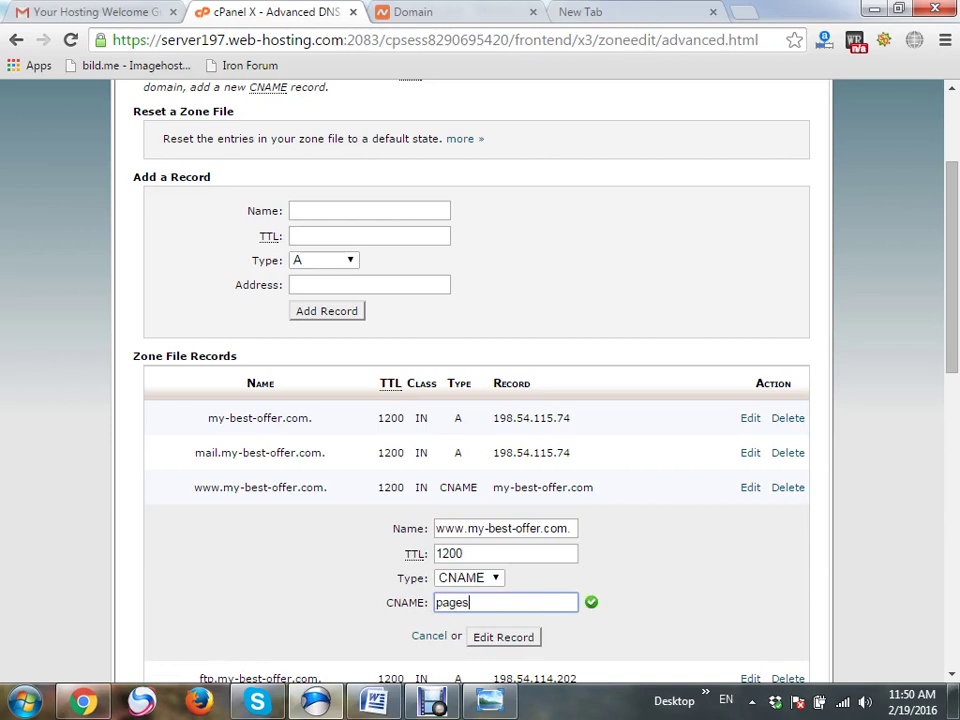
text(erver.inst)
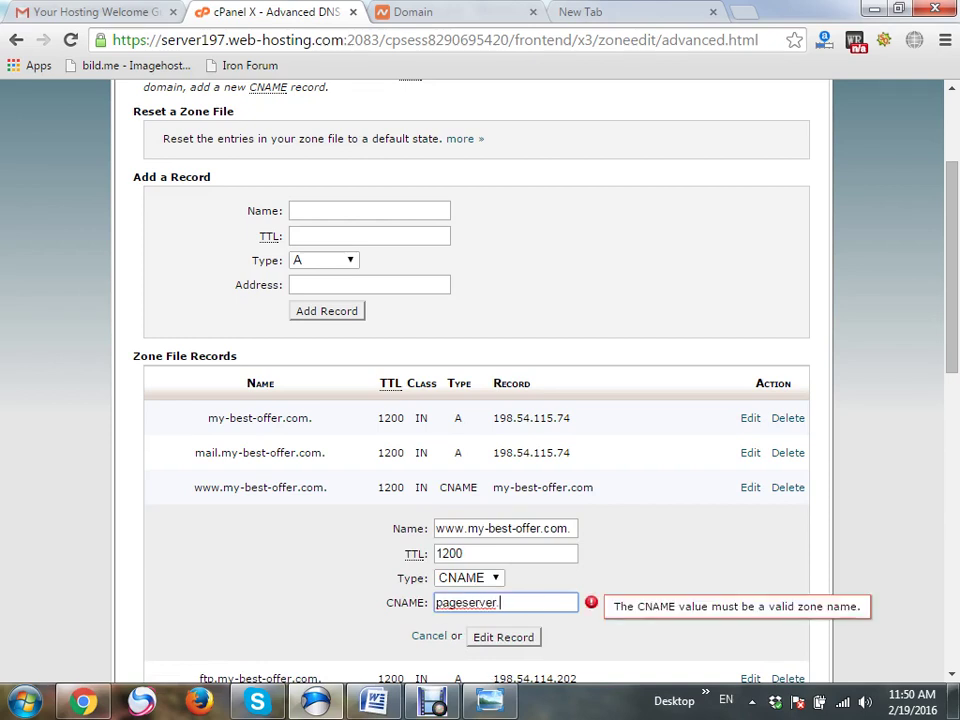
text(apage.com)
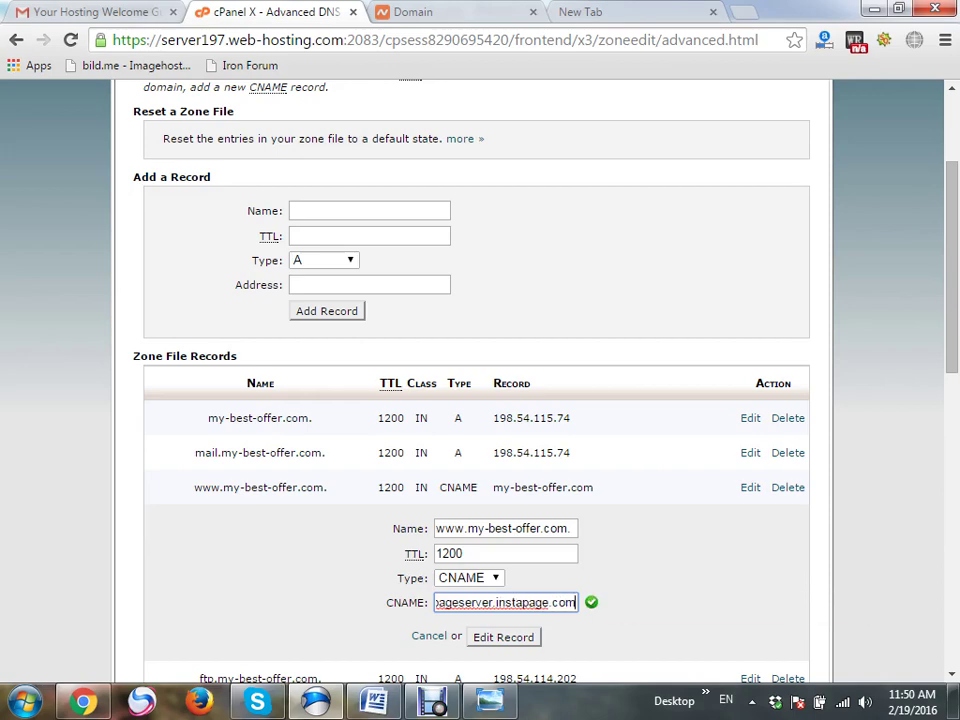
scroll(500, 450, down, 3)
click(503, 450)
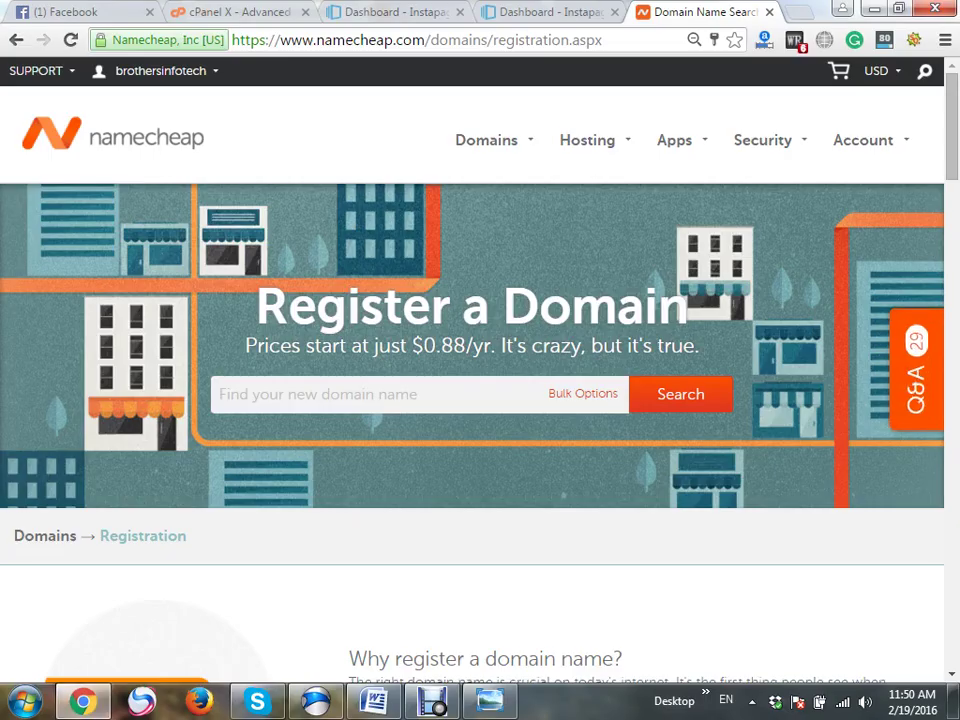
Step: Return to the Instapage dashboard and open the Health Care page in the builder
key(ctrl+shift+Tab)
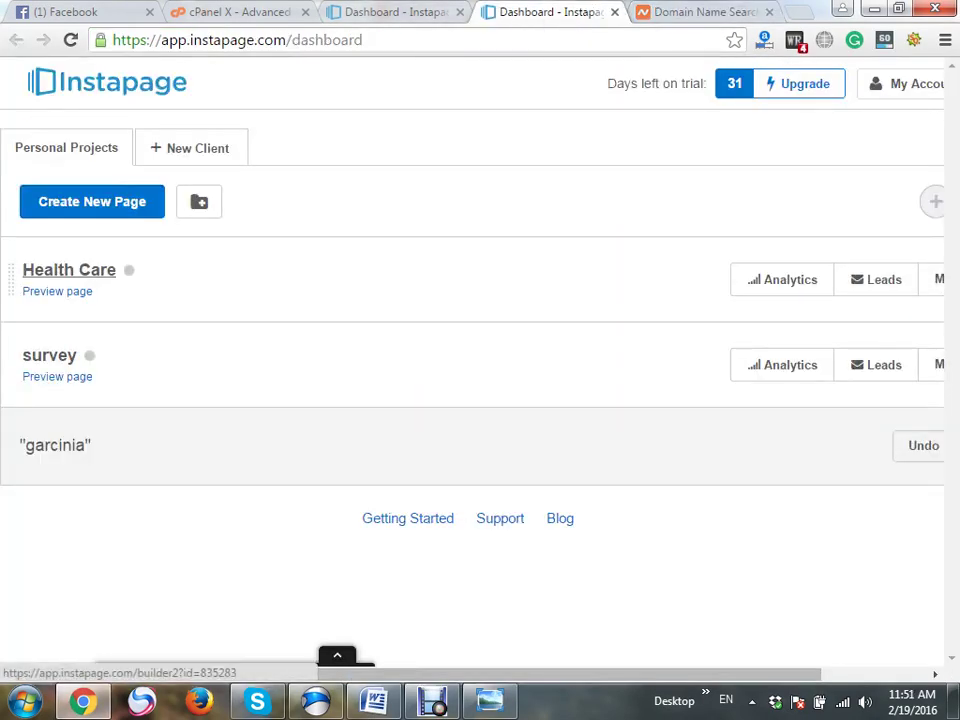
click(69, 270)
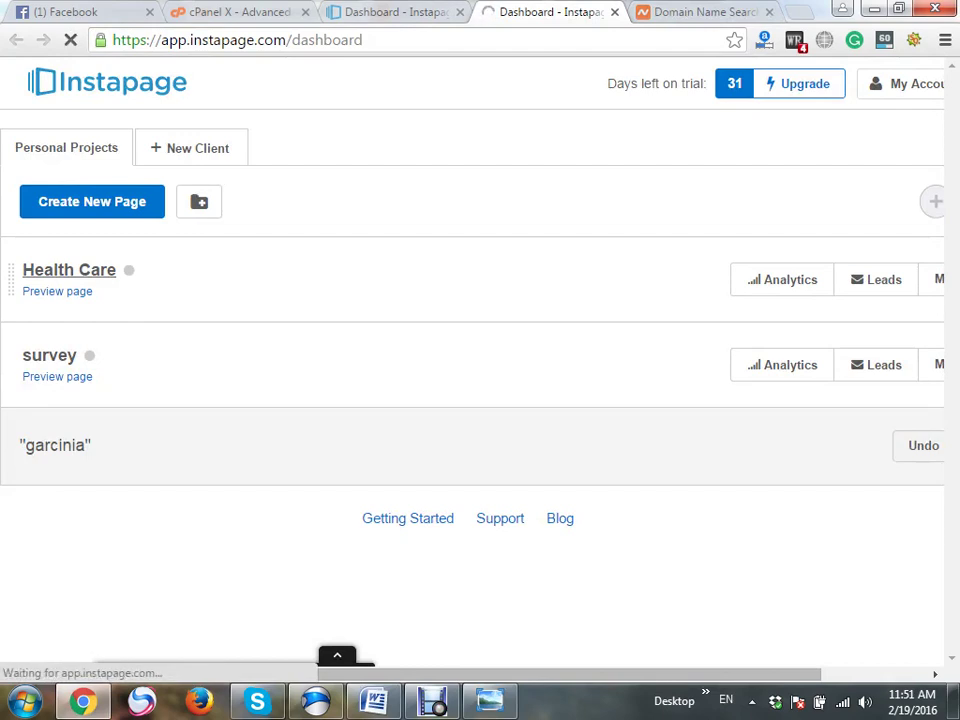
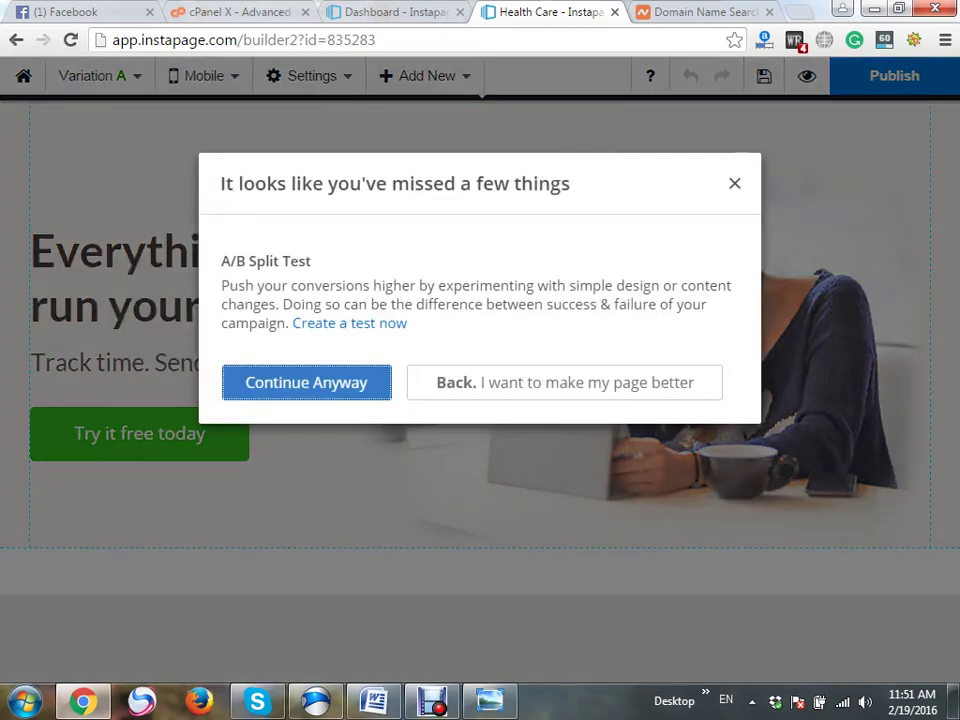
click(306, 382)
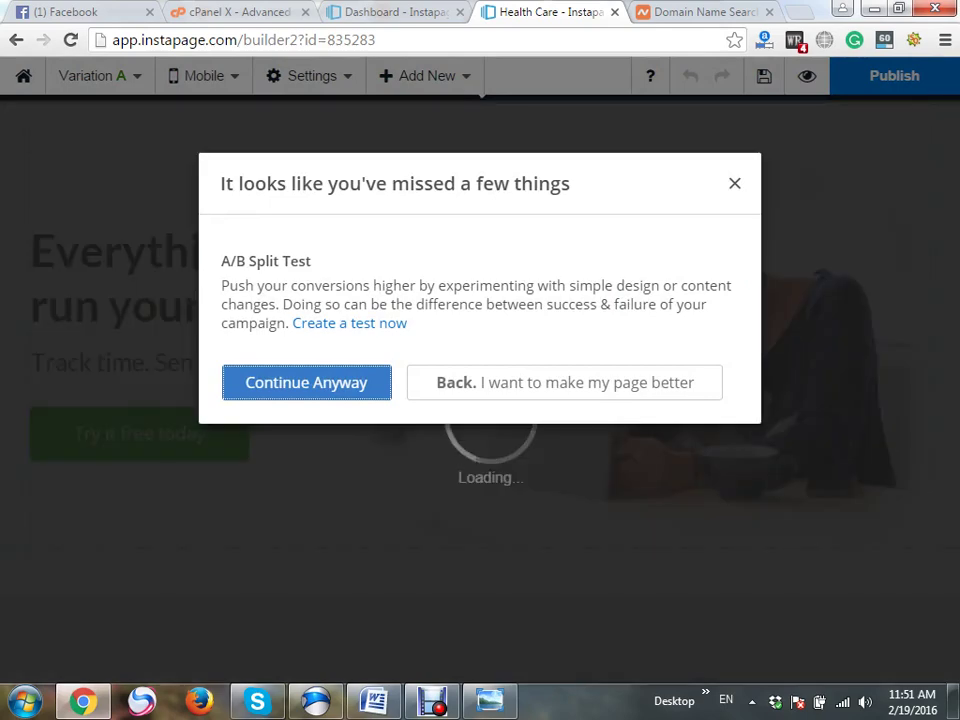
click(306, 382)
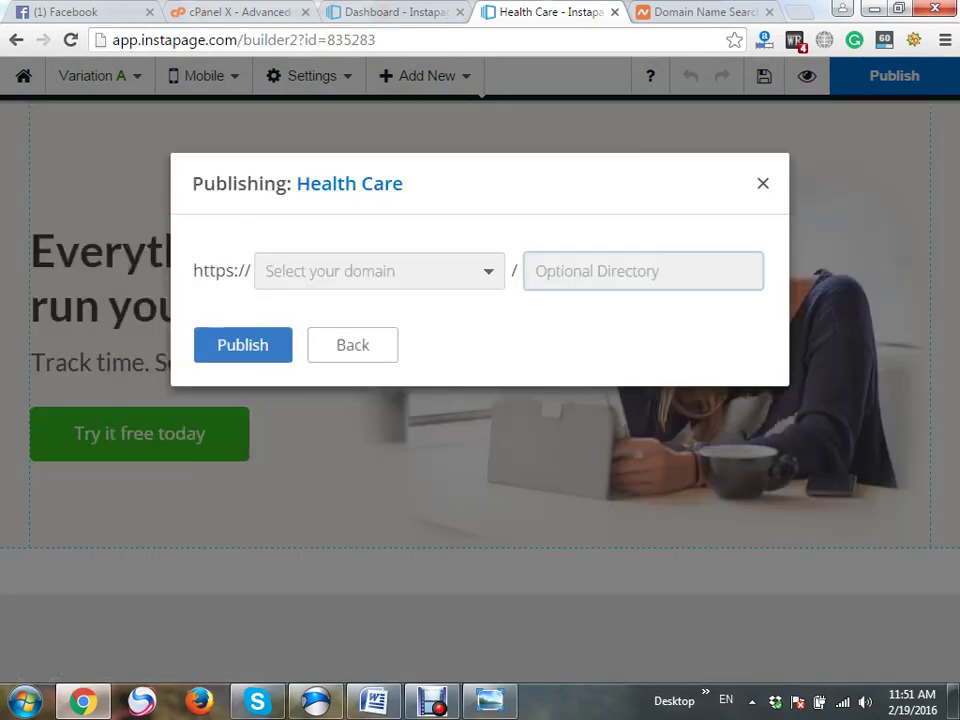
click(379, 271)
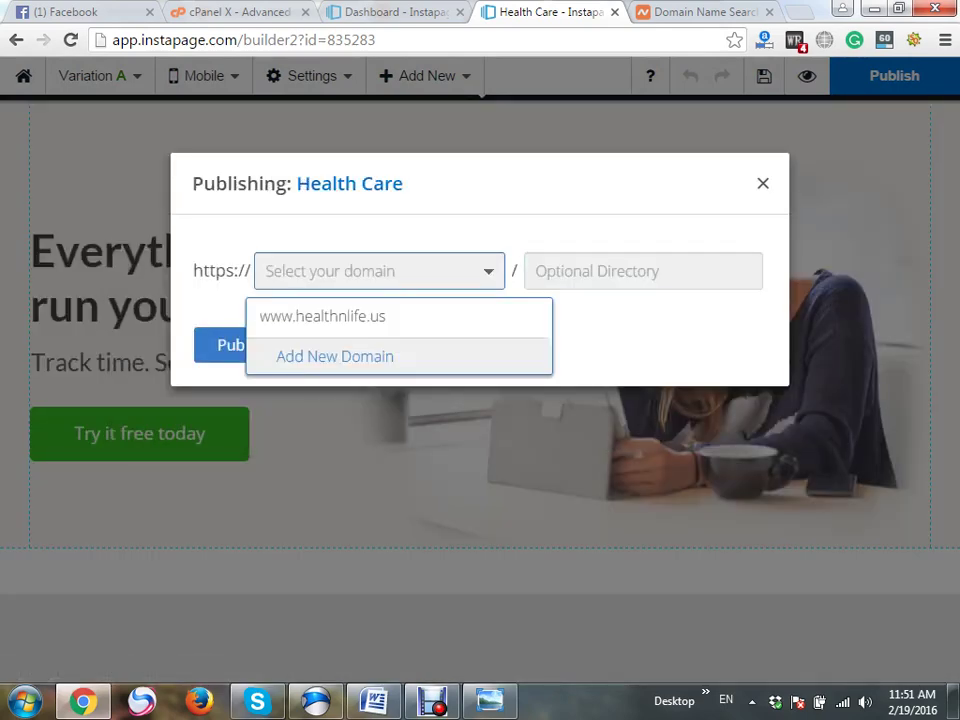
click(321, 356)
click(379, 271)
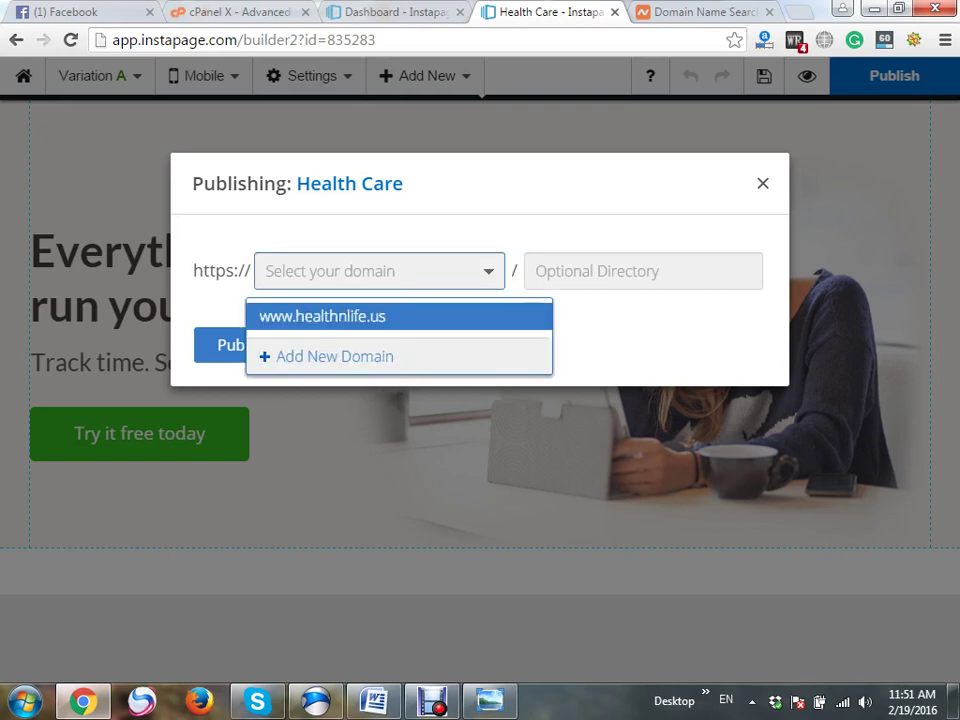
click(321, 356)
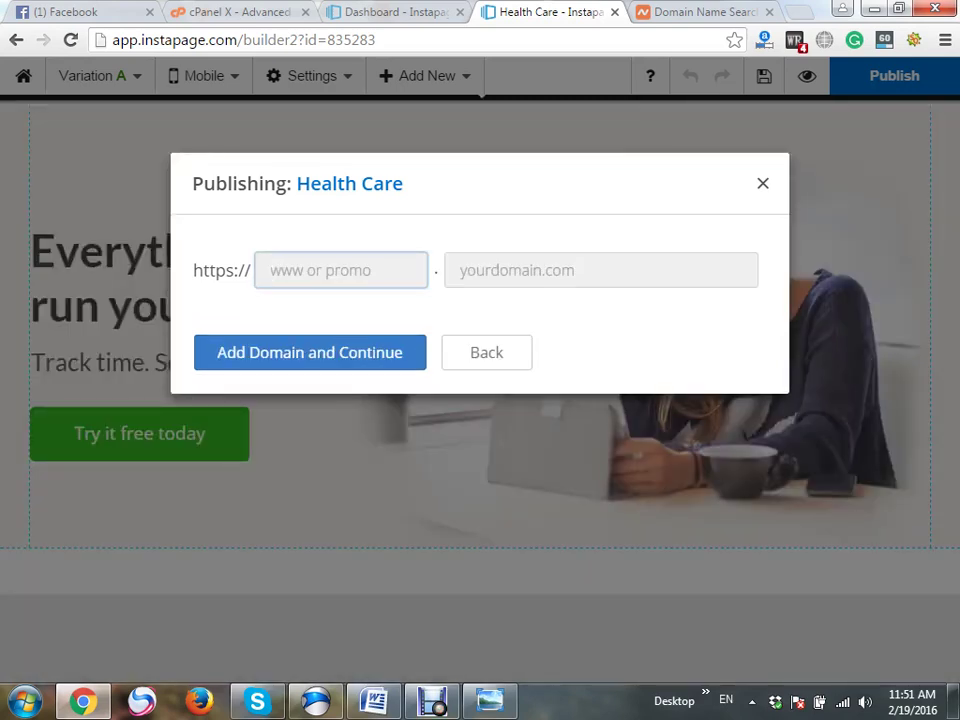
click(330, 270)
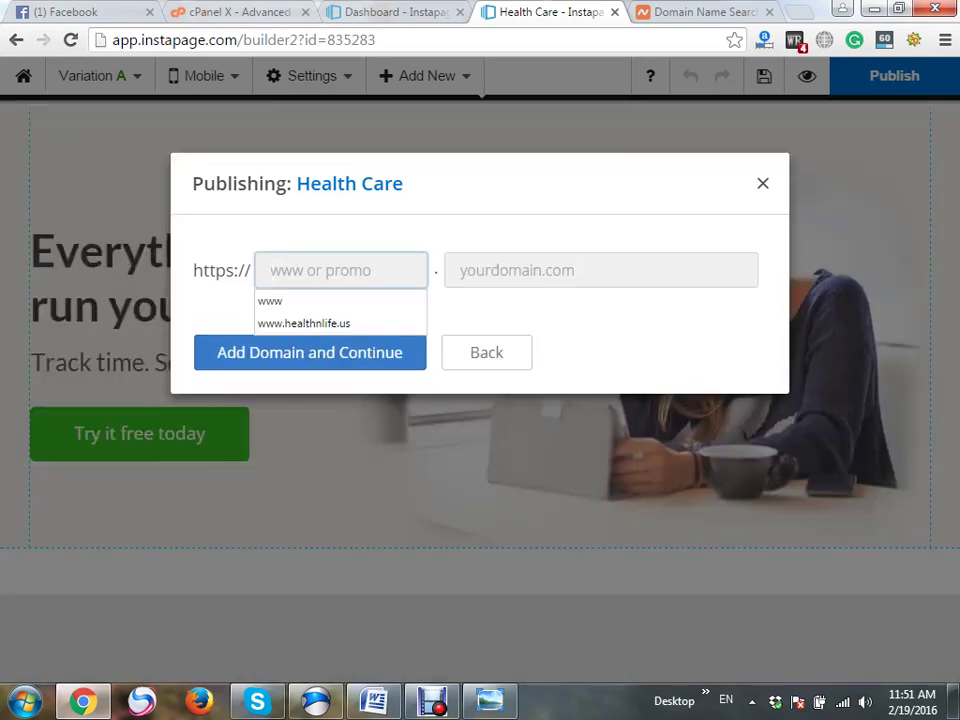
text(www)
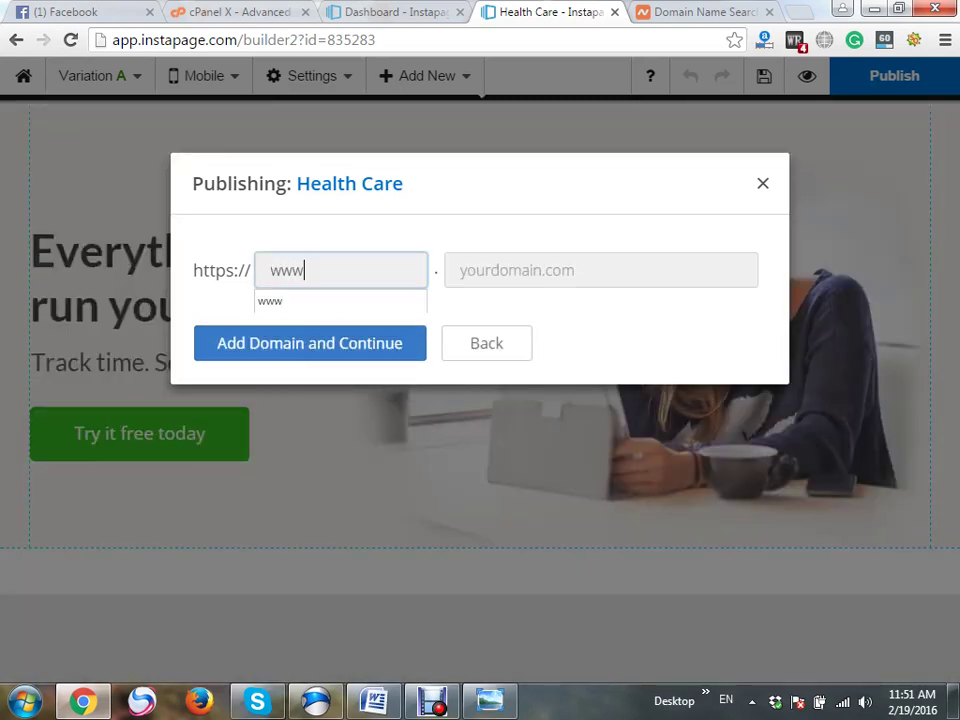
text(.my-best)
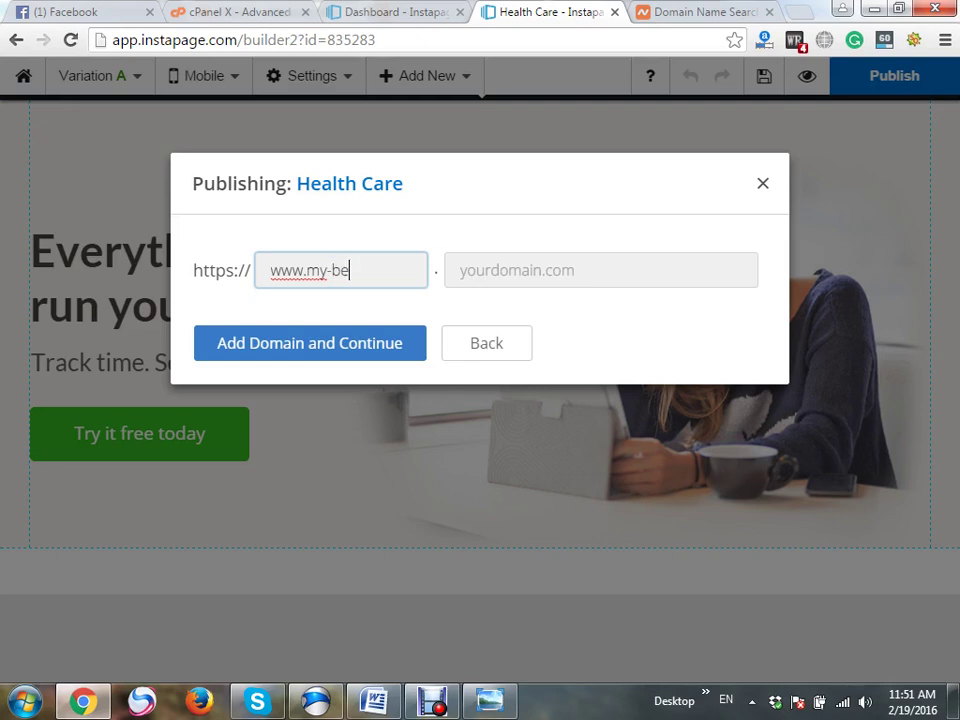
text(-offer.com)
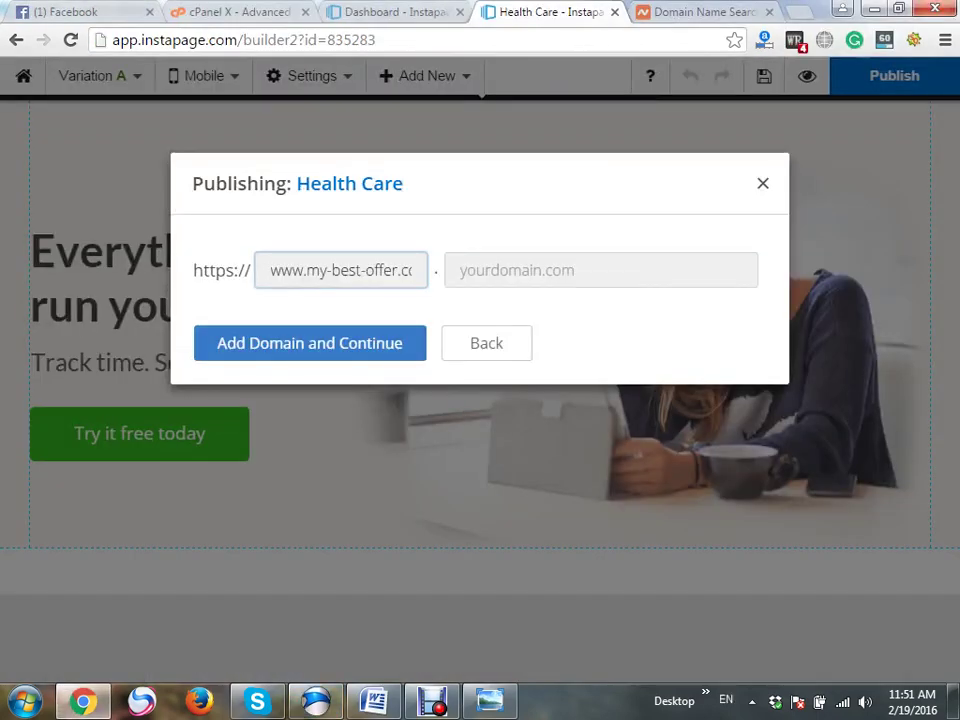
key(Return)
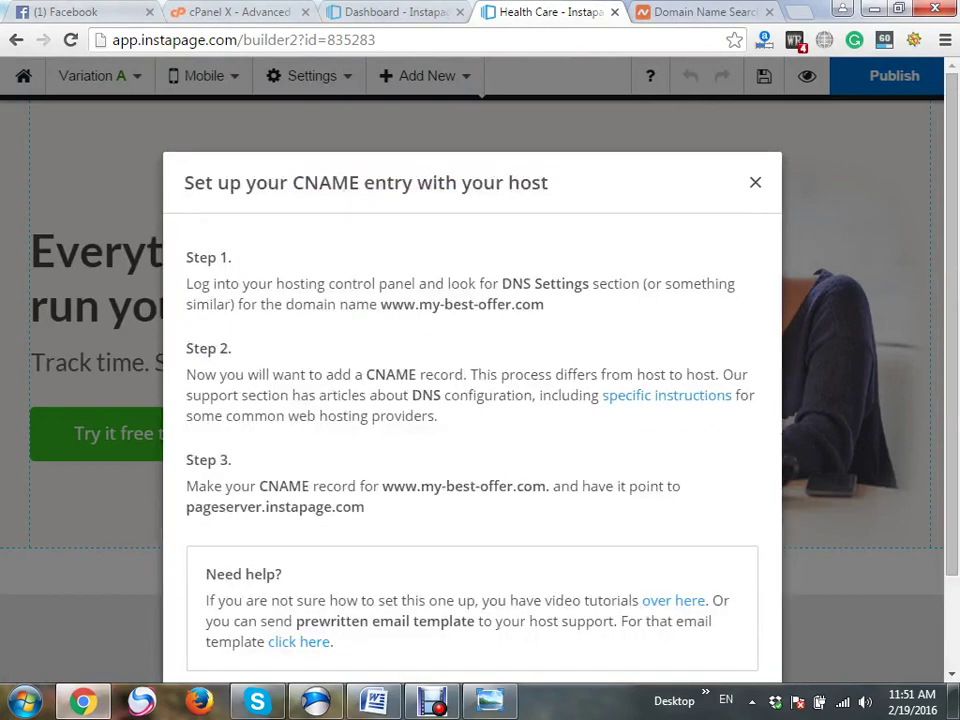
scroll(480, 400, down, 2)
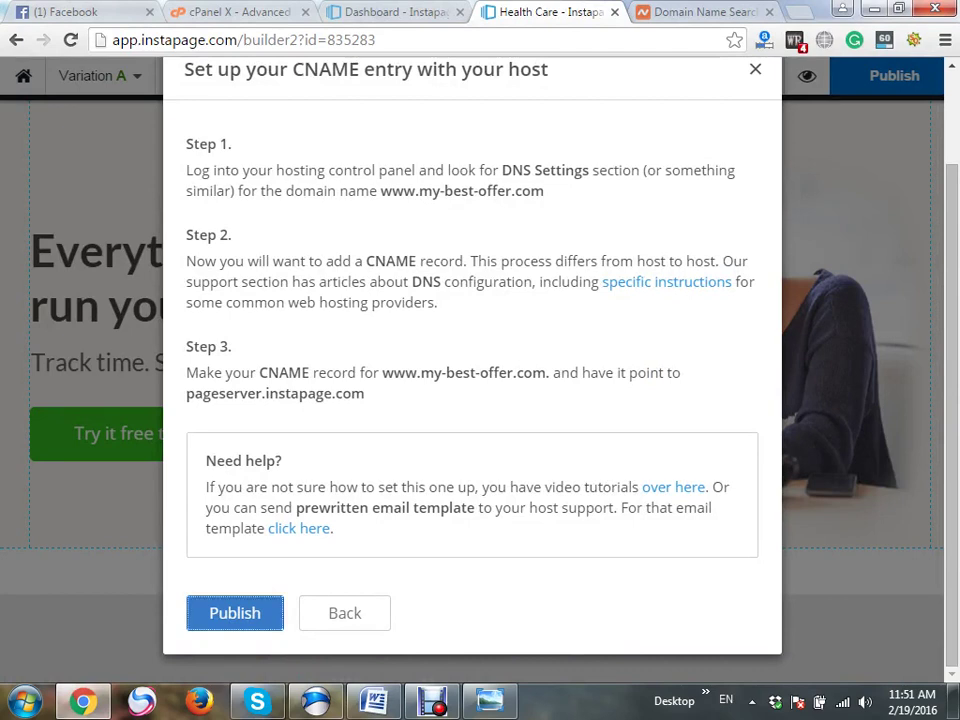
click(236, 613)
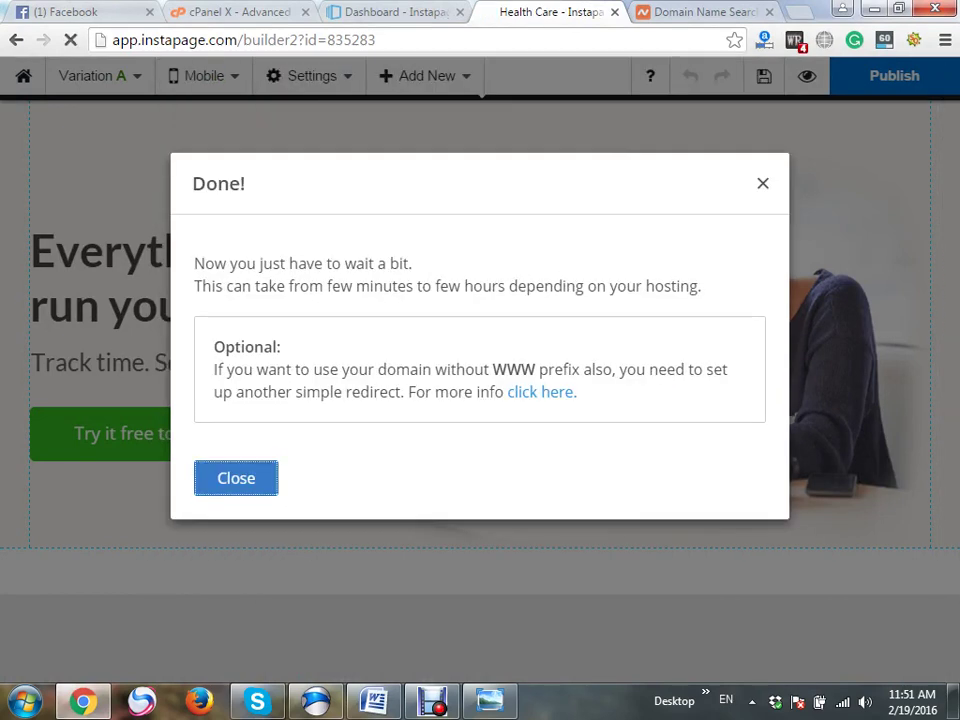
click(236, 478)
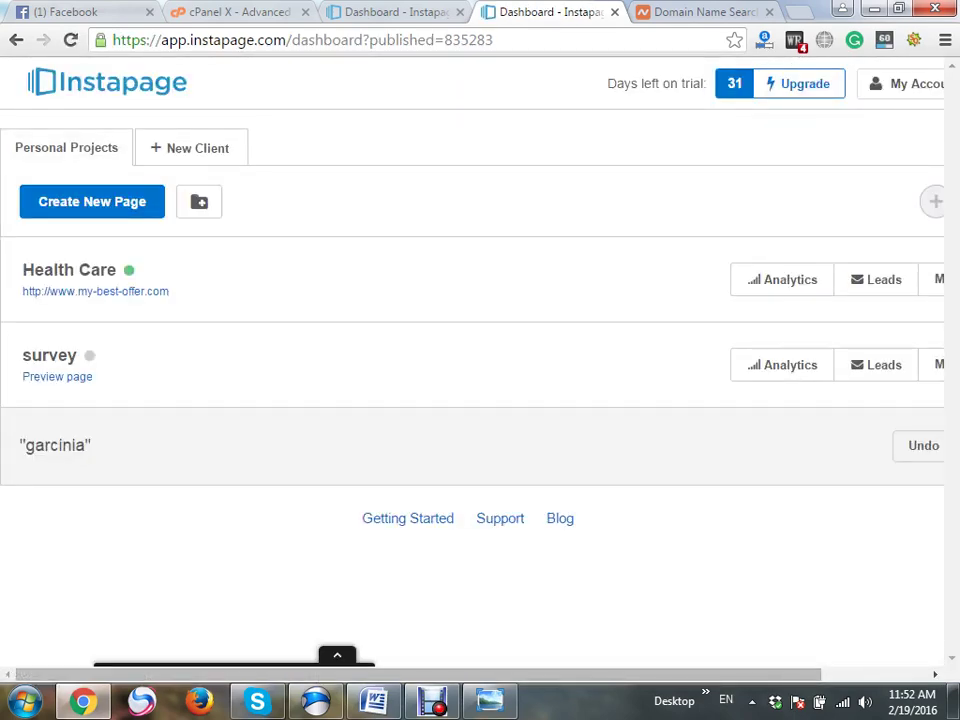
click(95, 292)
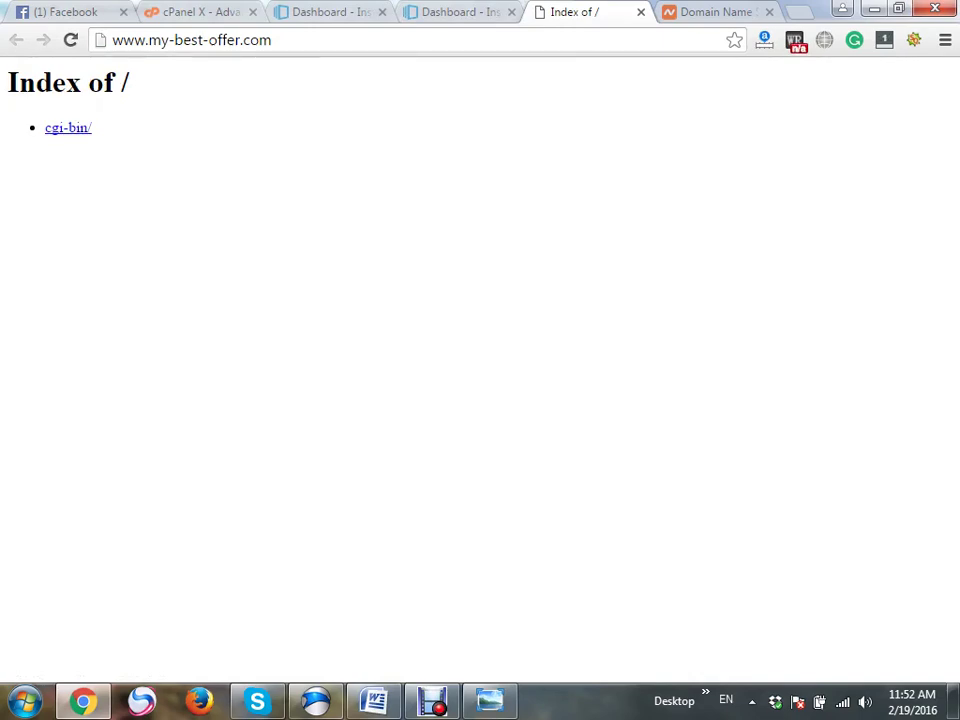
key(ctrl+shift+Tab)
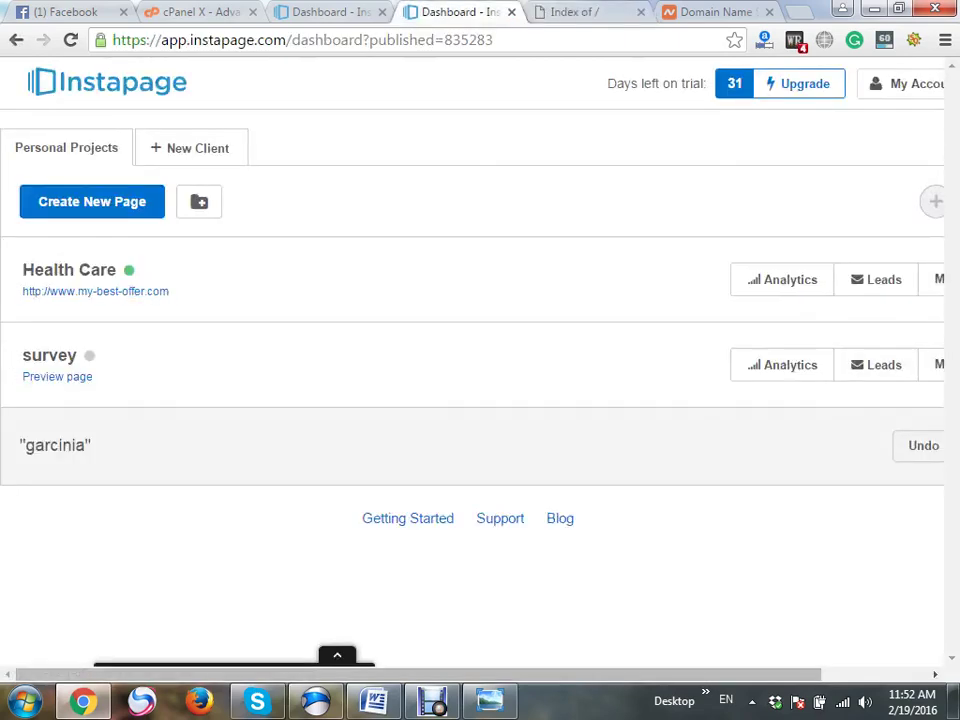
Step: Unpublish the Health Care page from its More menu and reopen it in the builder
scroll(480, 300, right, 1)
scroll(830, 364, right, 3)
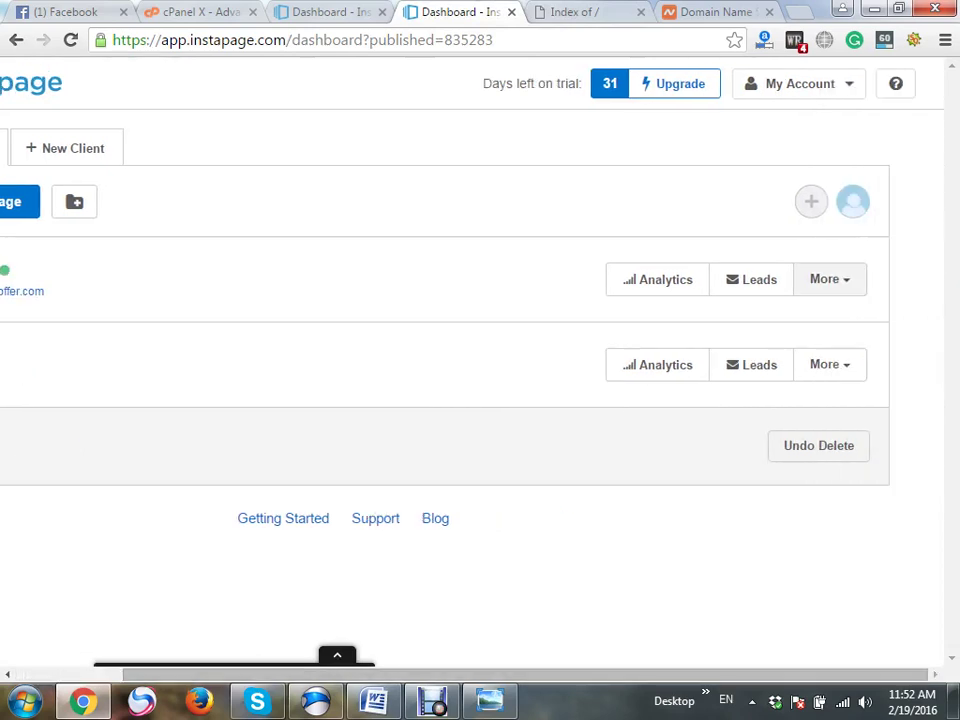
click(830, 279)
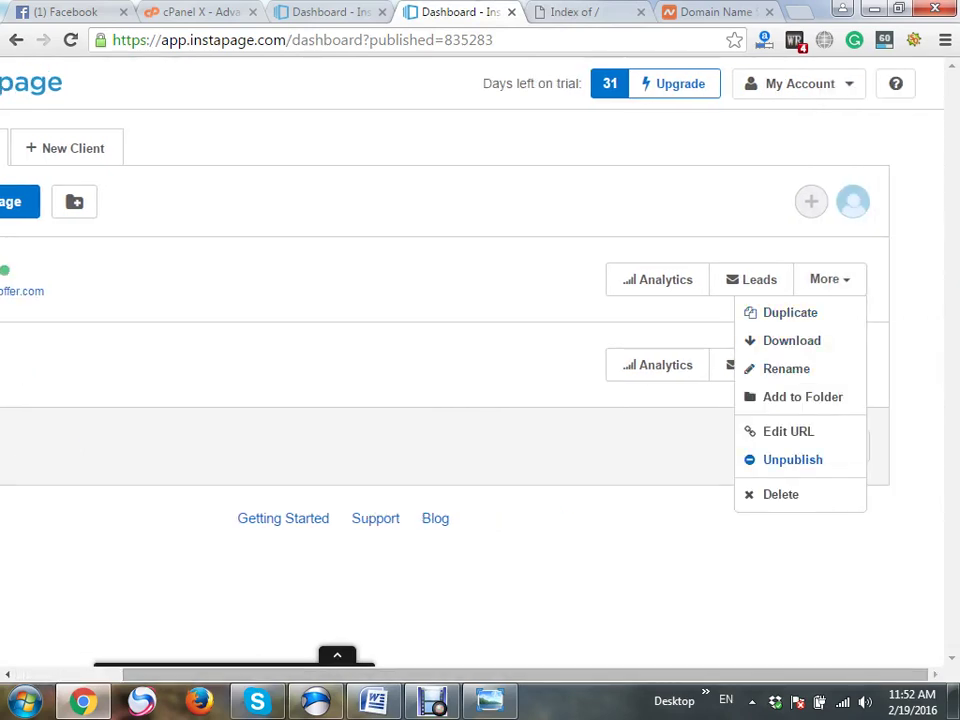
click(780, 494)
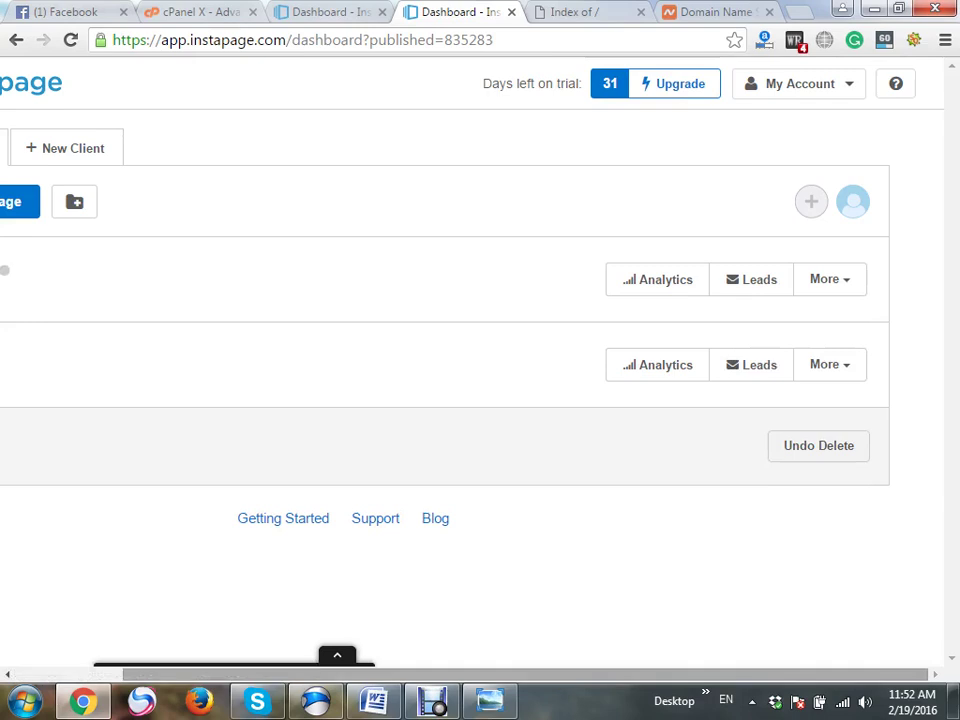
scroll(480, 300, left, 3)
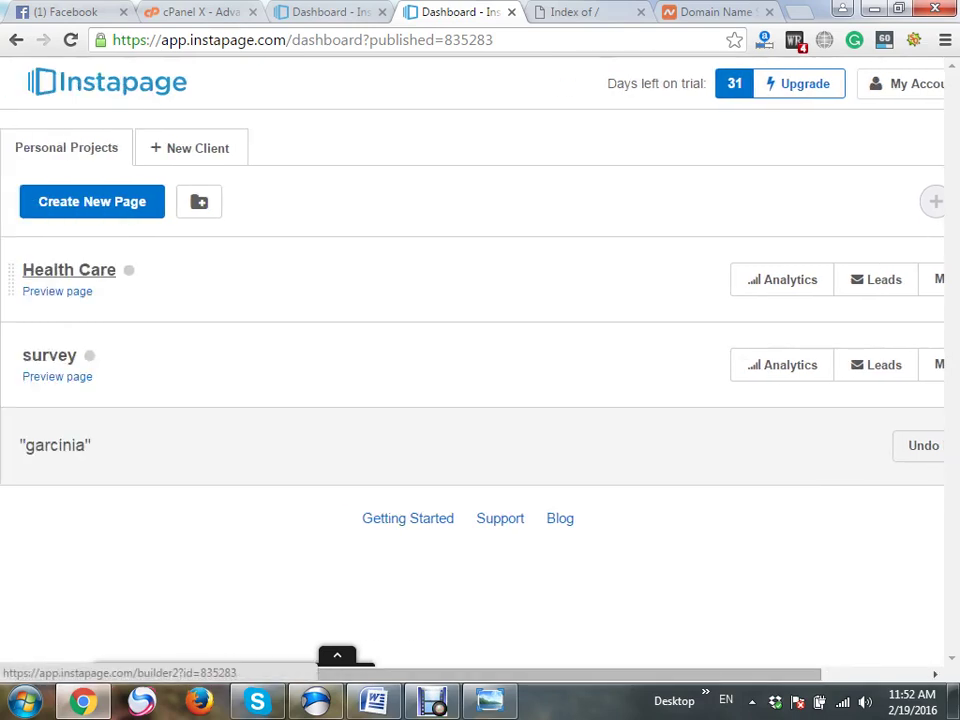
click(69, 270)
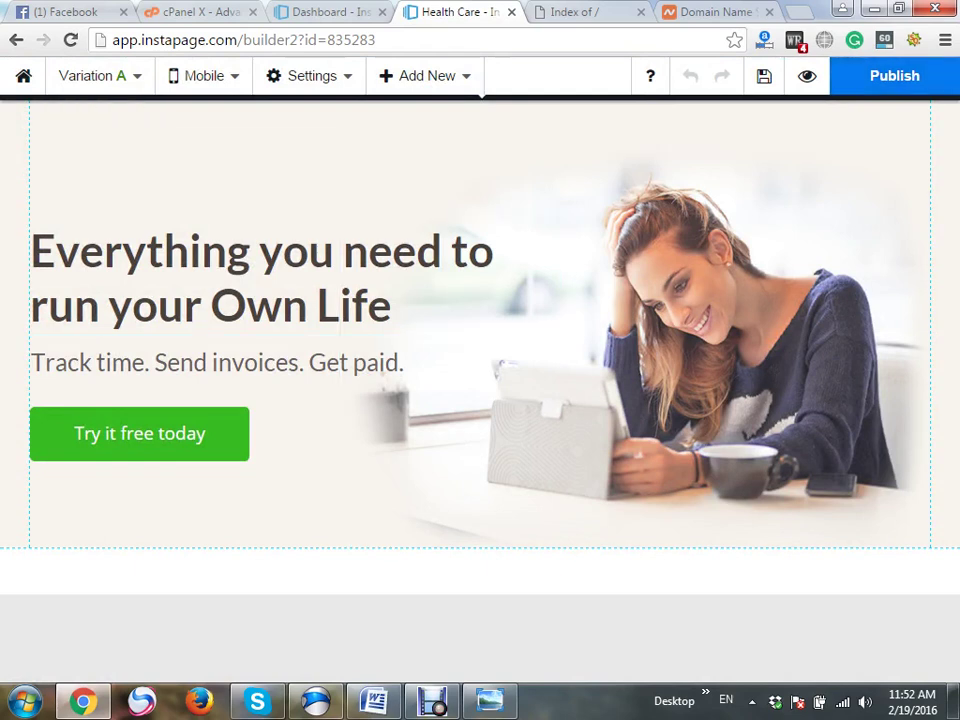
click(895, 76)
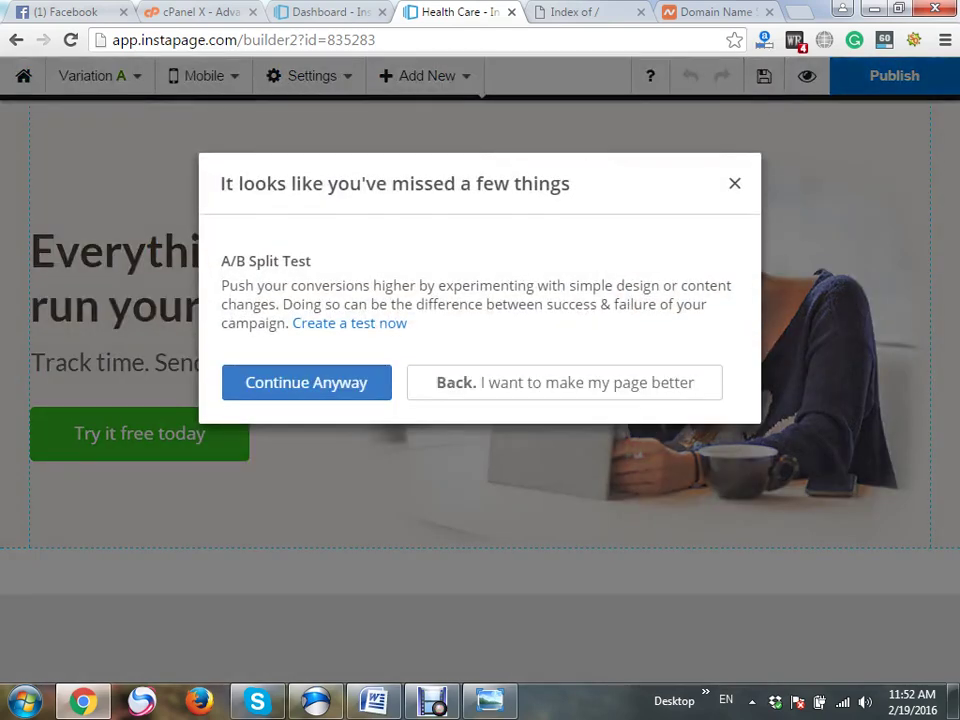
click(306, 383)
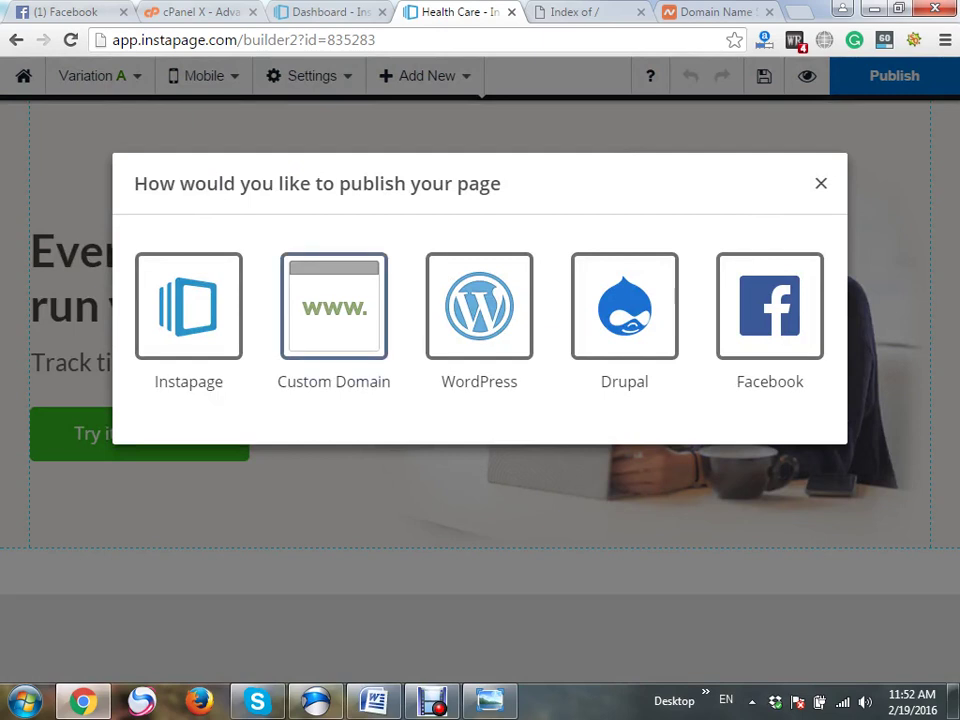
click(334, 306)
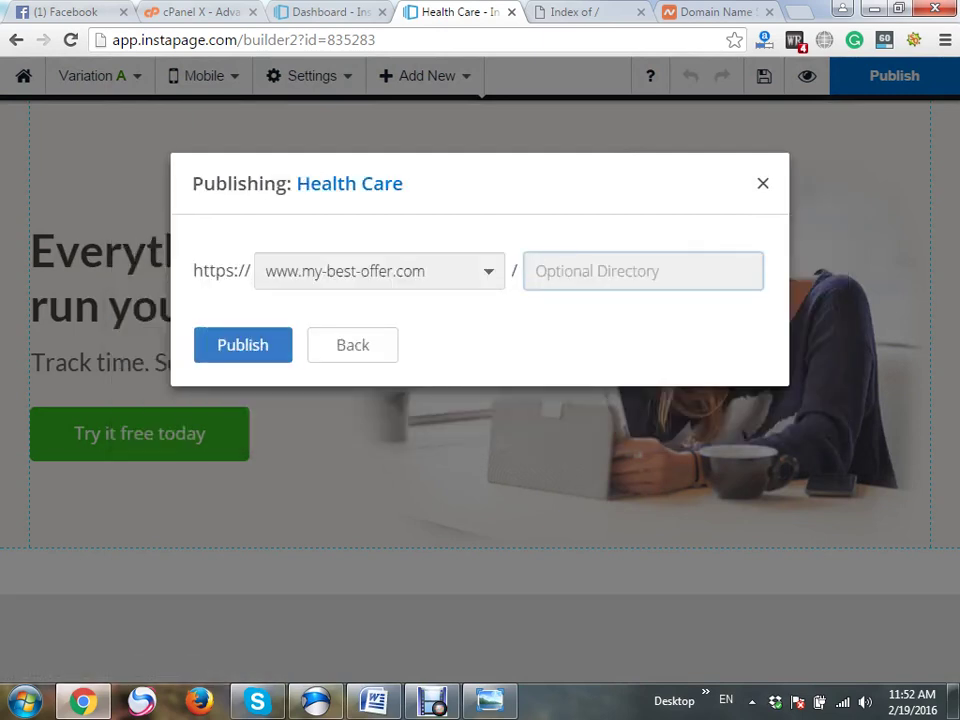
click(487, 271)
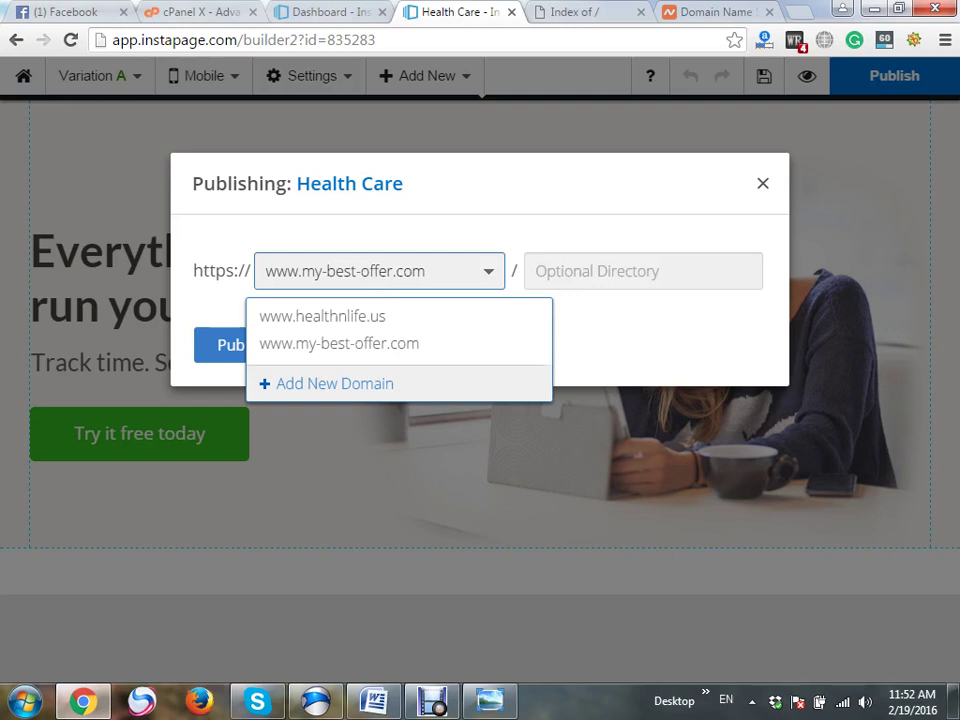
click(643, 271)
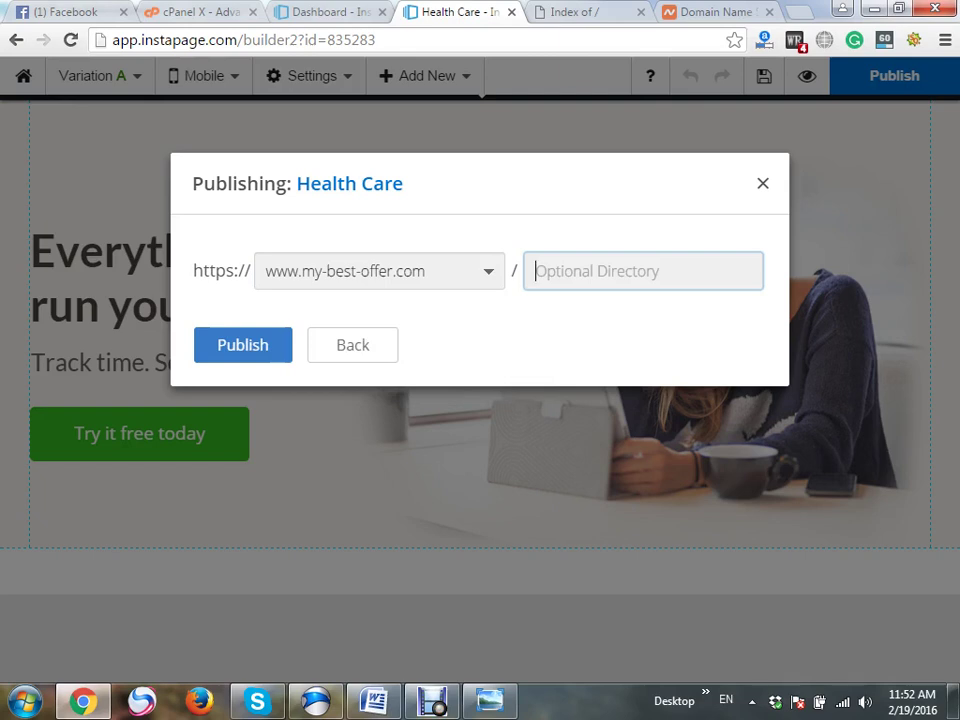
click(380, 271)
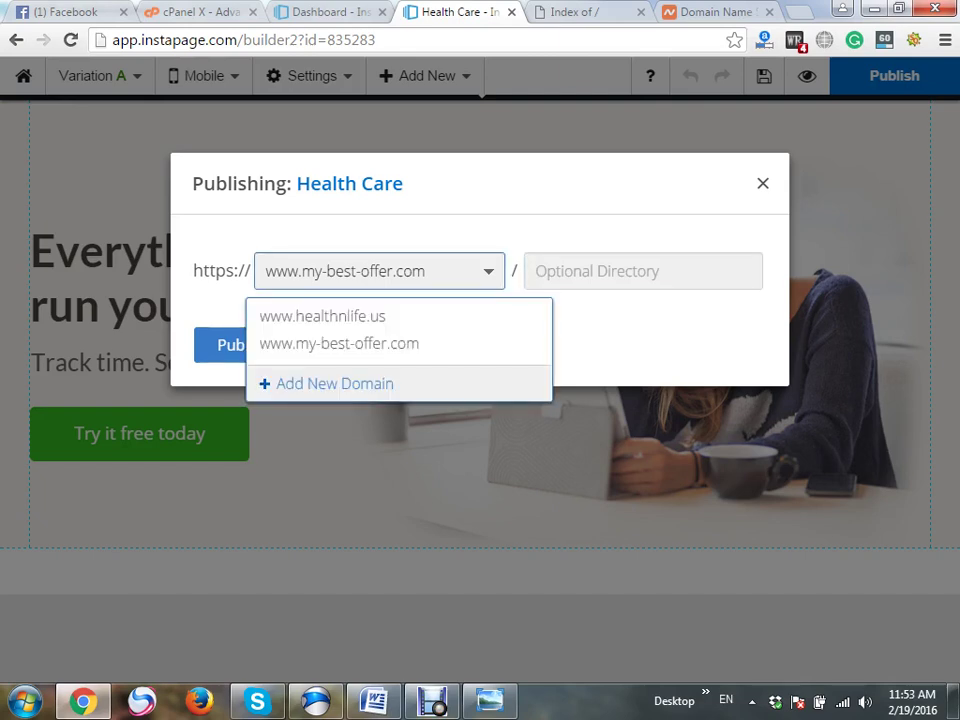
click(380, 271)
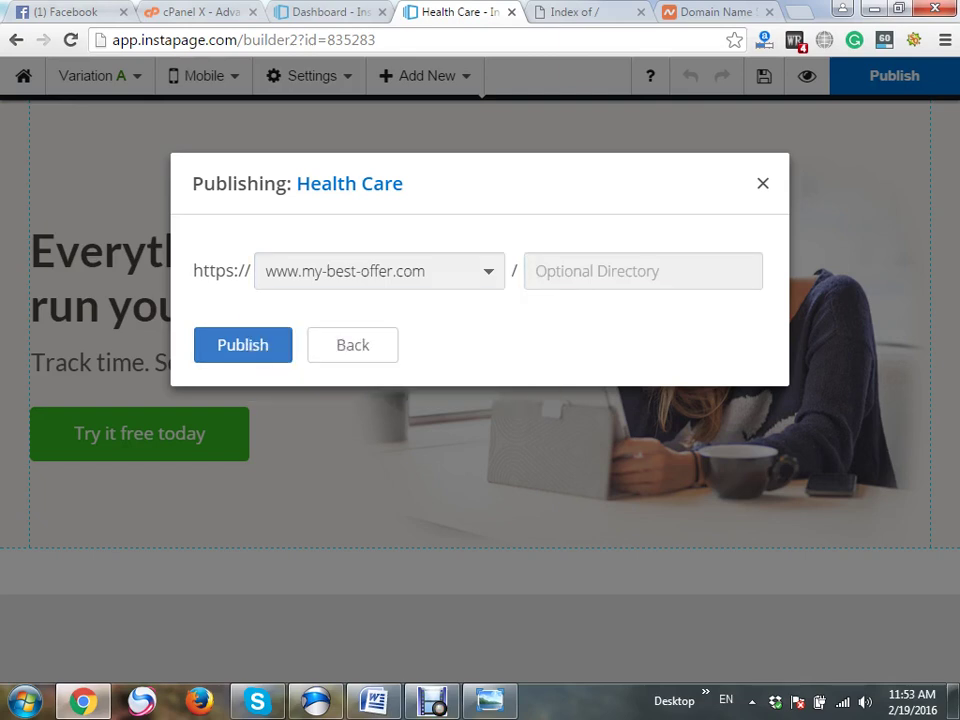
click(380, 271)
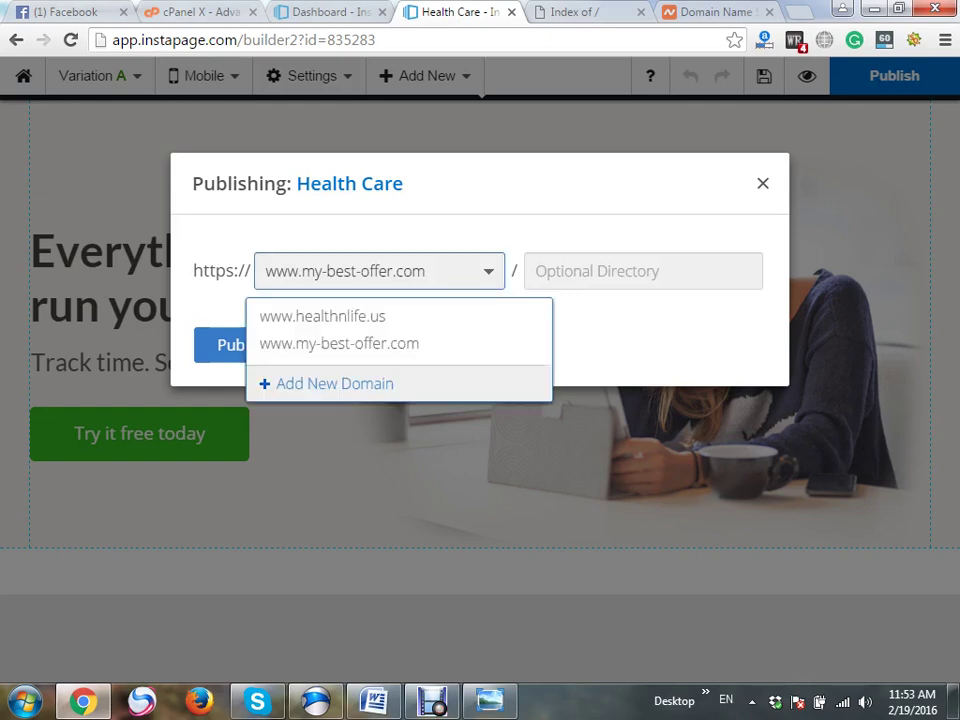
click(339, 343)
click(260, 345)
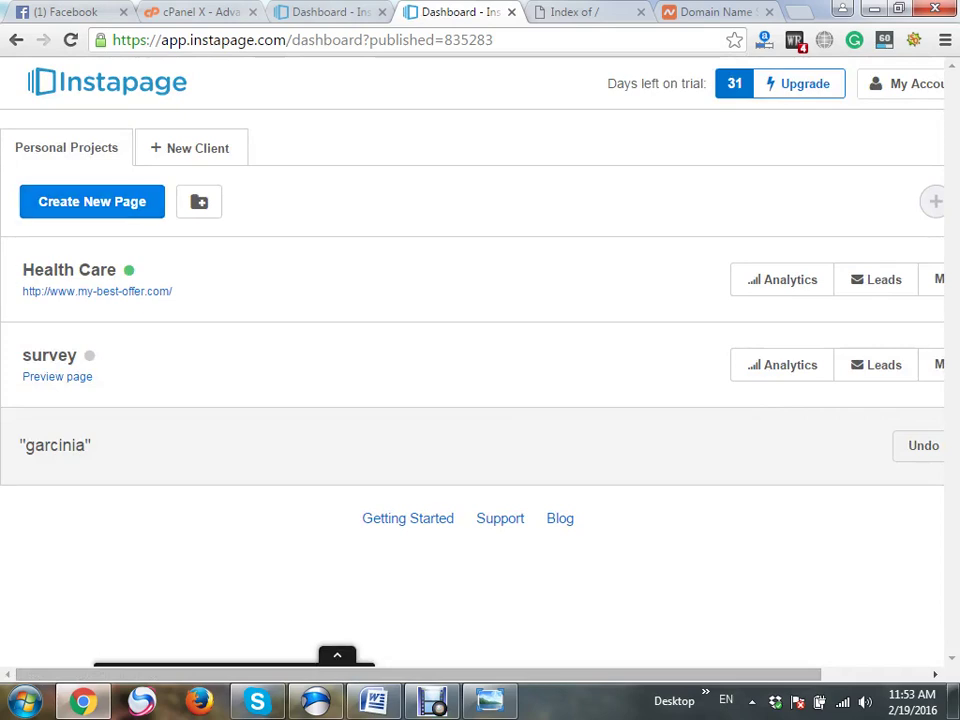
Step: Go to the account's Domains page from the My Account menu
scroll(480, 360, right, 3)
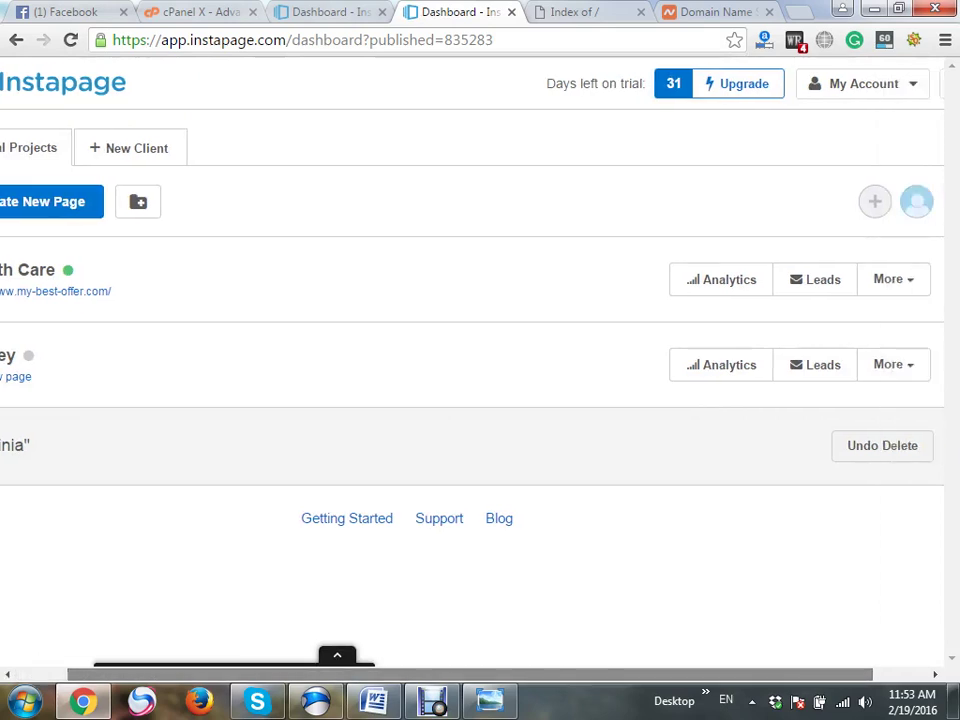
scroll(480, 360, left, 3)
scroll(480, 360, right, 3)
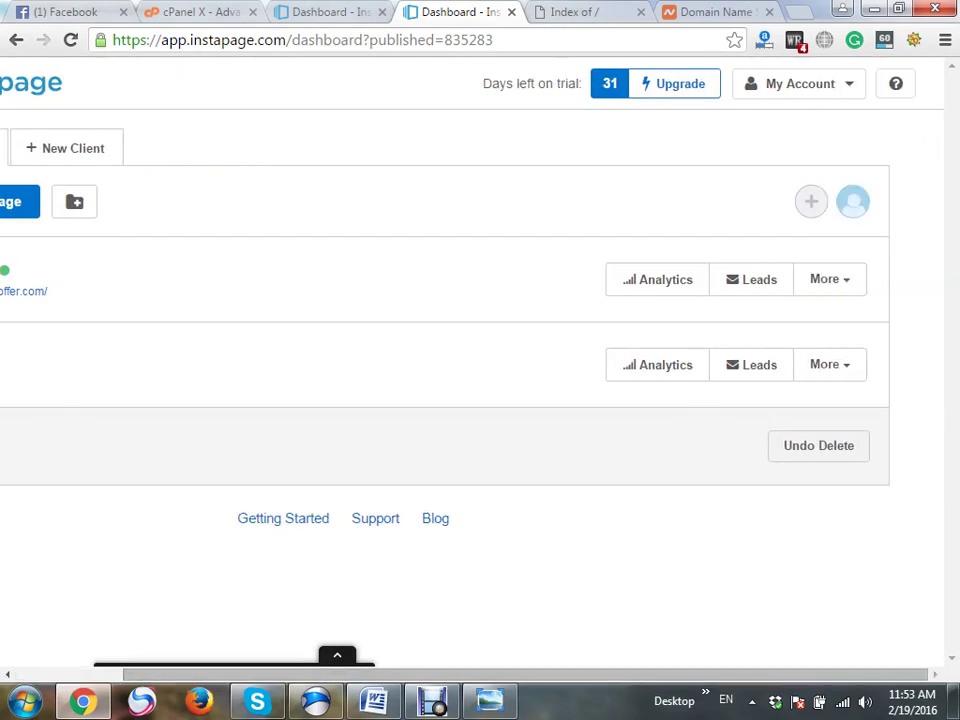
click(800, 83)
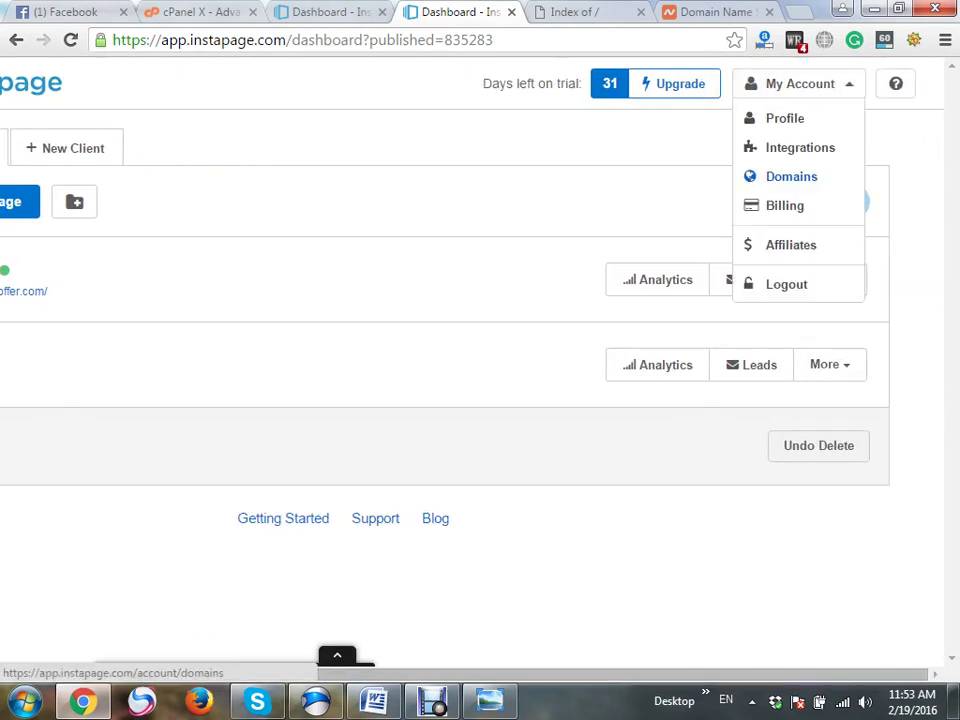
click(791, 176)
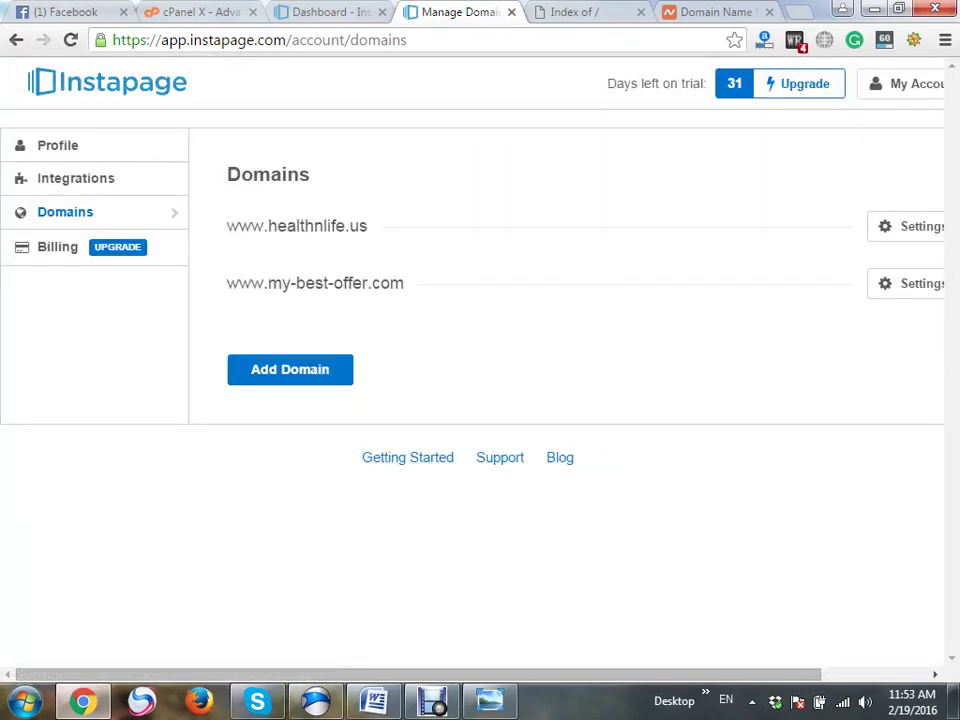
click(908, 227)
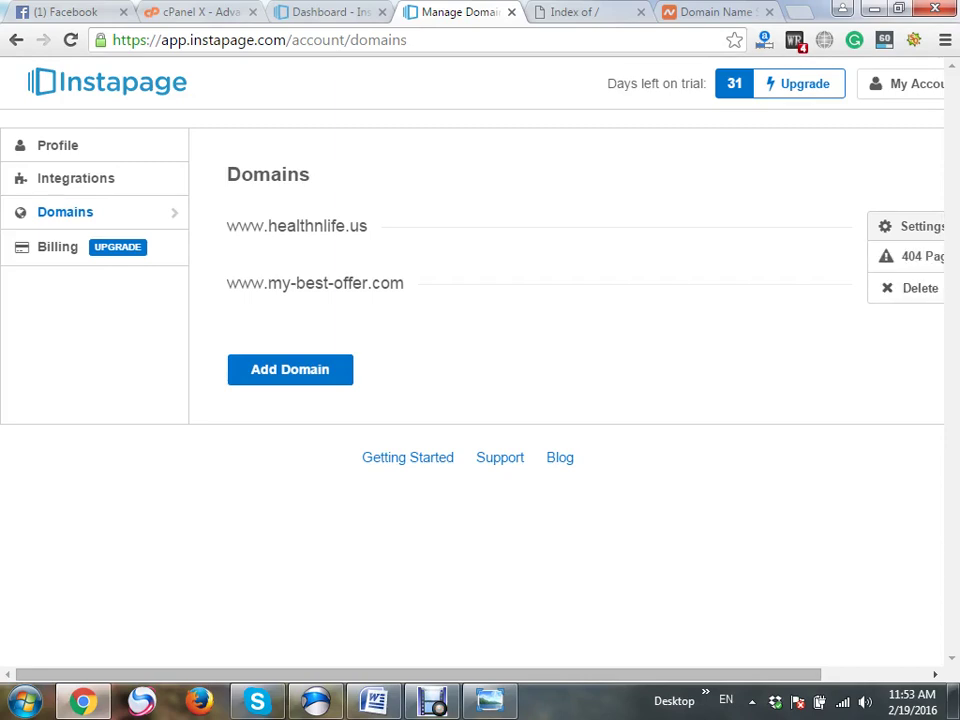
click(915, 288)
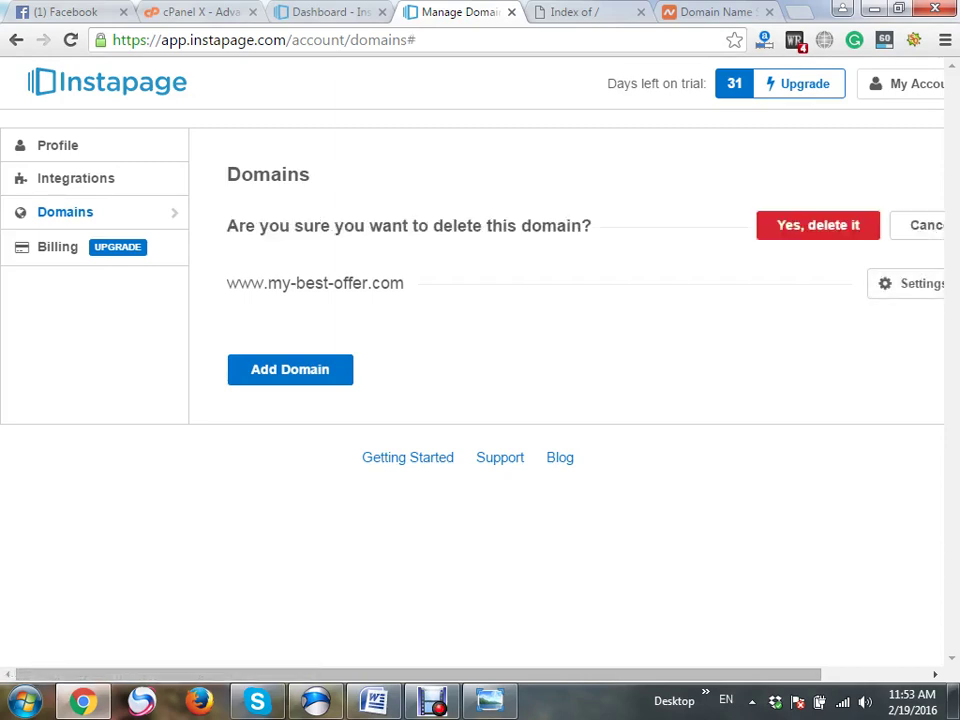
click(818, 225)
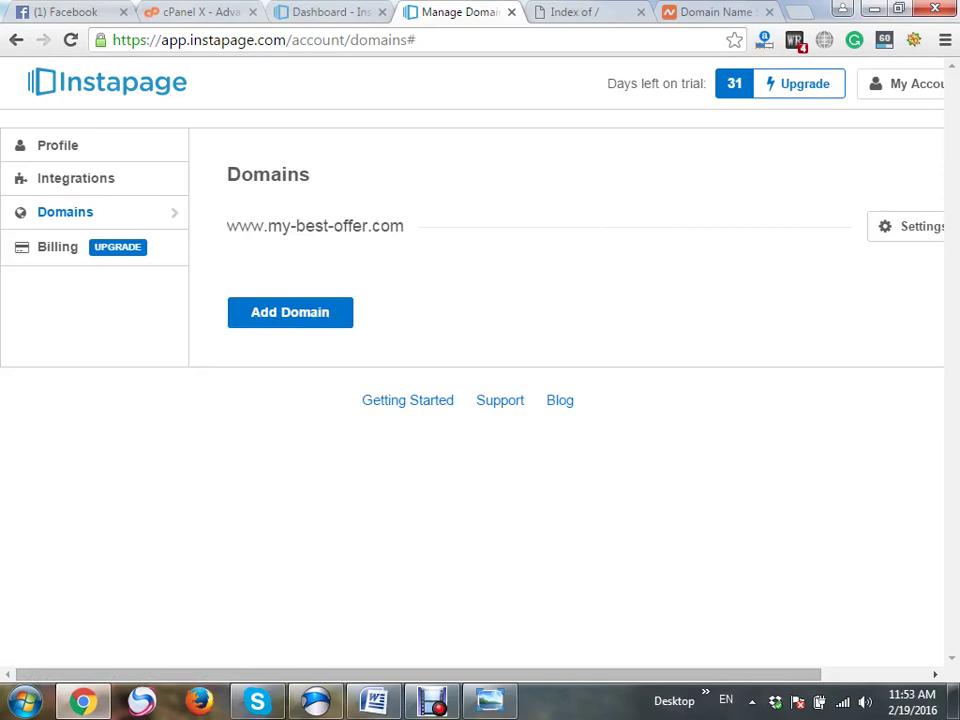
Step: Switch to the Namecheap tab and open a new blank browser tab
scroll(480, 360, right, 3)
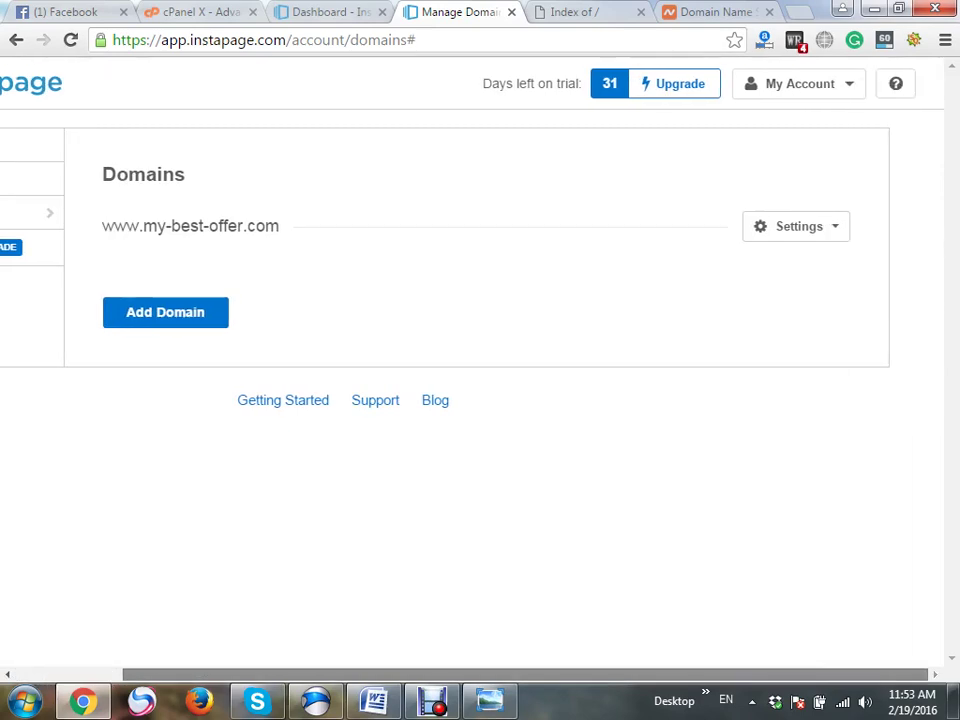
scroll(480, 360, left, 3)
click(715, 12)
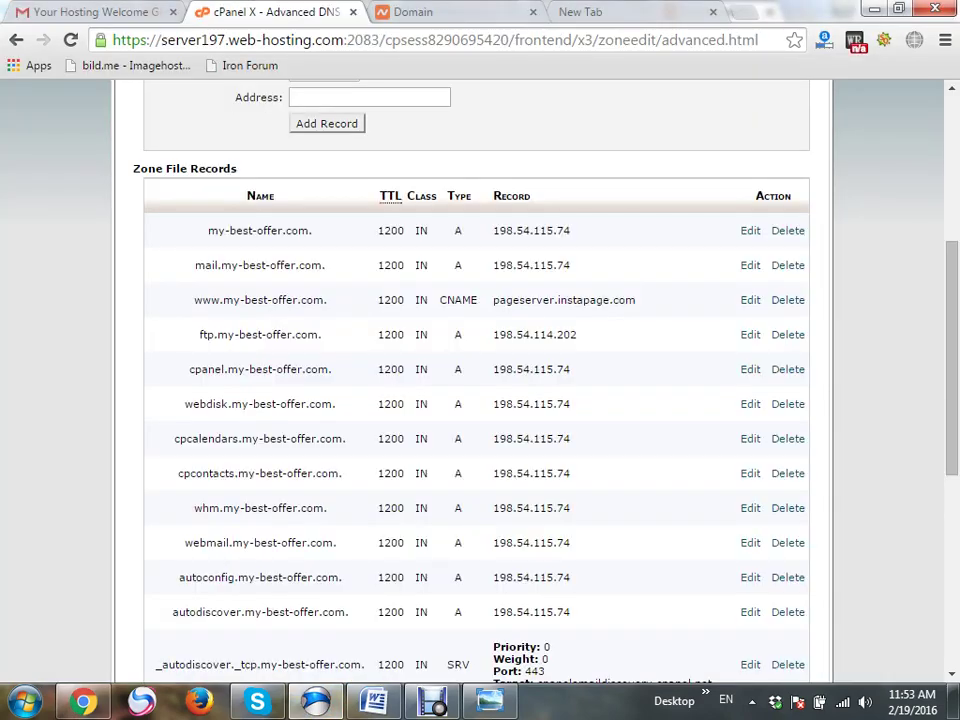
key(ctrl+t)
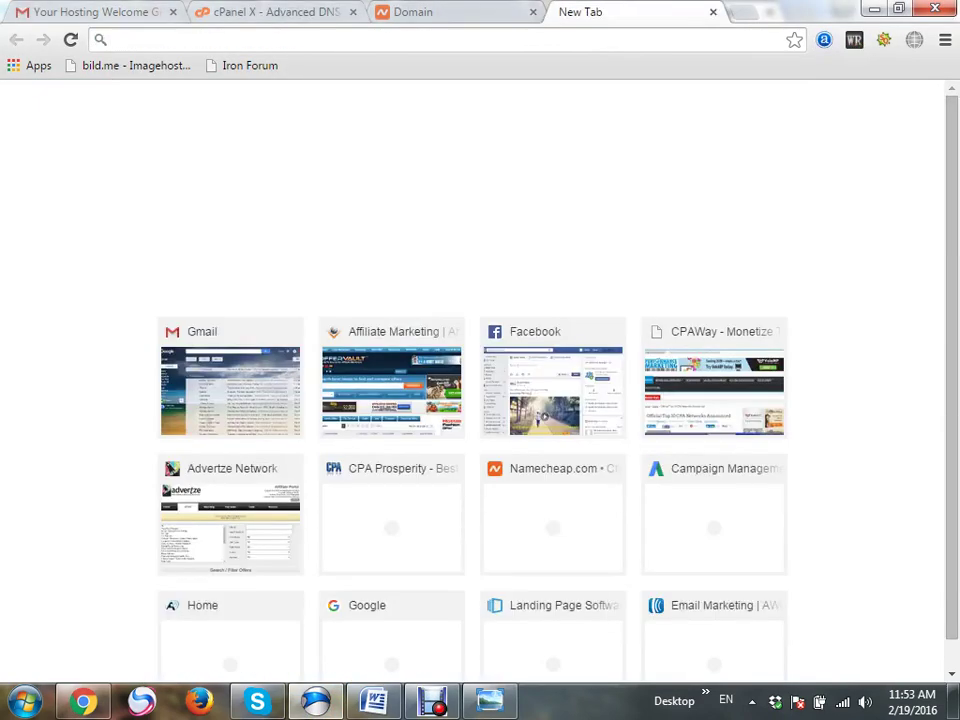
Step: Read through Namecheap's hosting welcome email for my-best-offer.com and start forwarding it
key(ctrl+1)
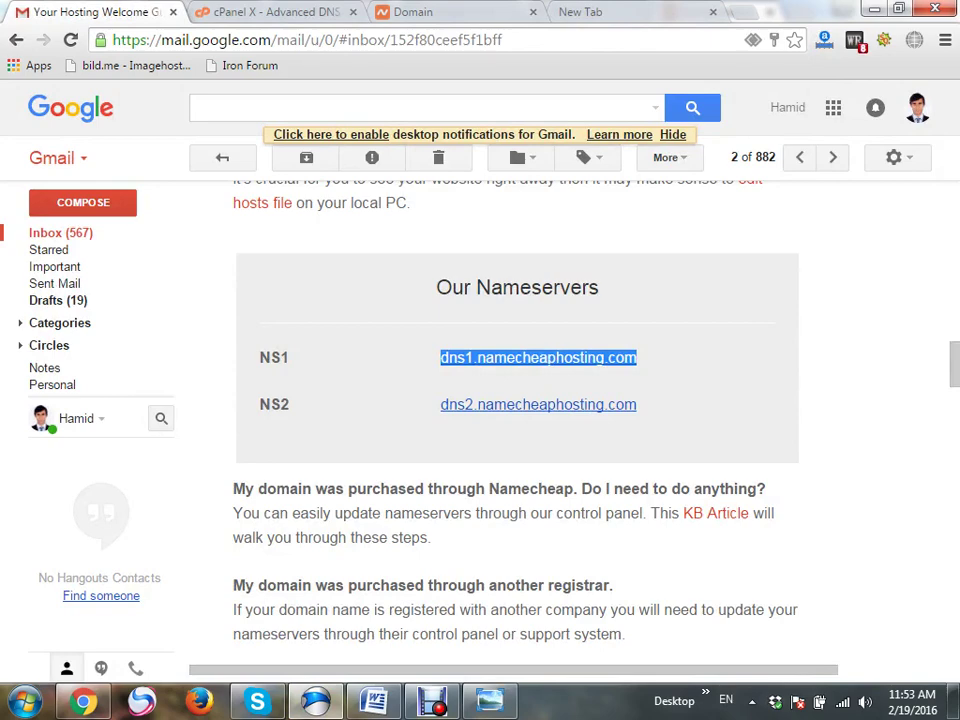
scroll(517, 400, up, 8)
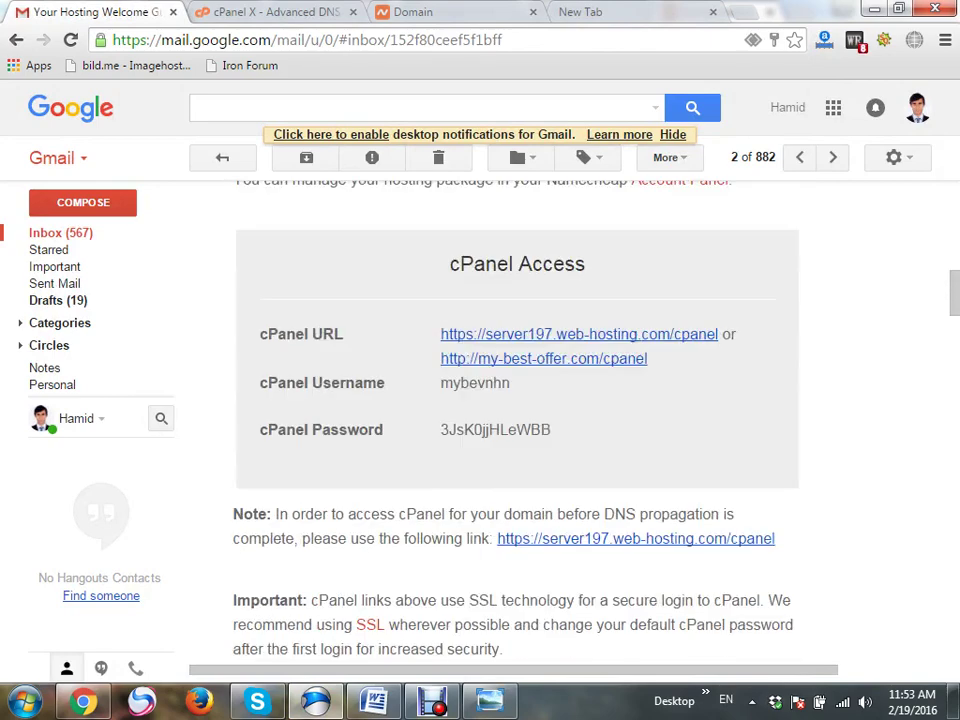
scroll(517, 420, up, 2)
scroll(517, 420, up, 3)
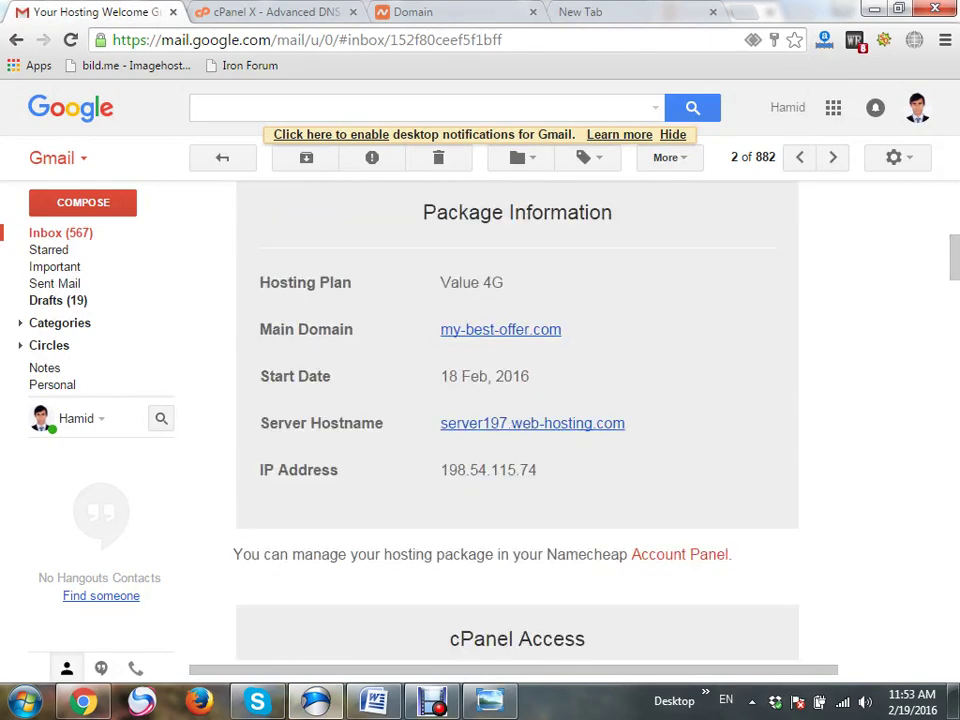
scroll(517, 420, down, 4)
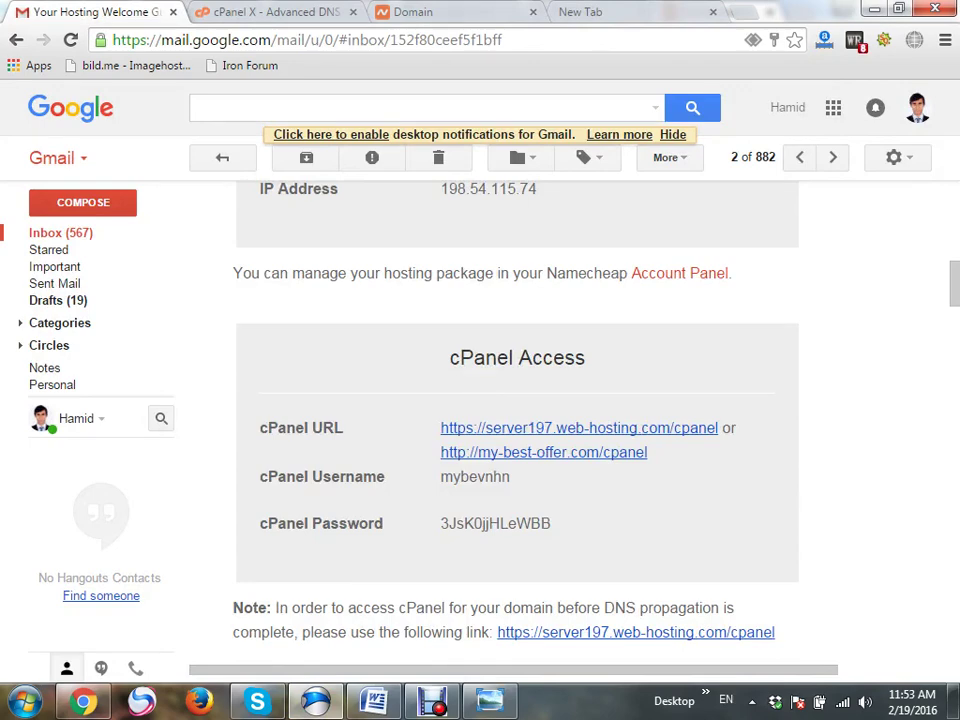
drag(450, 357, 586, 357)
scroll(586, 357, down, 1)
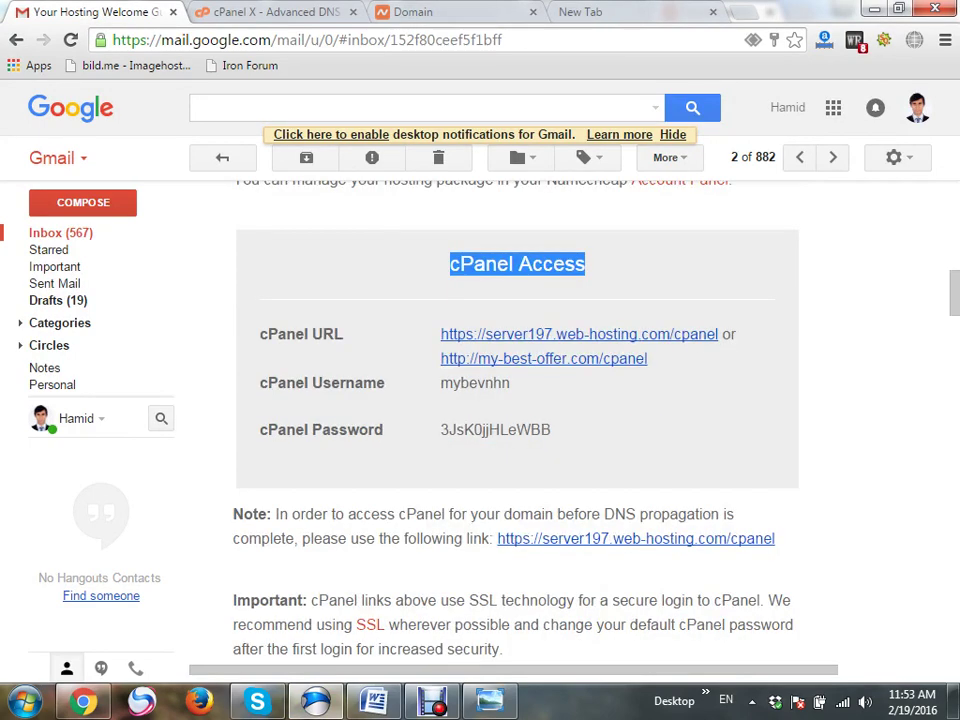
click(329, 532)
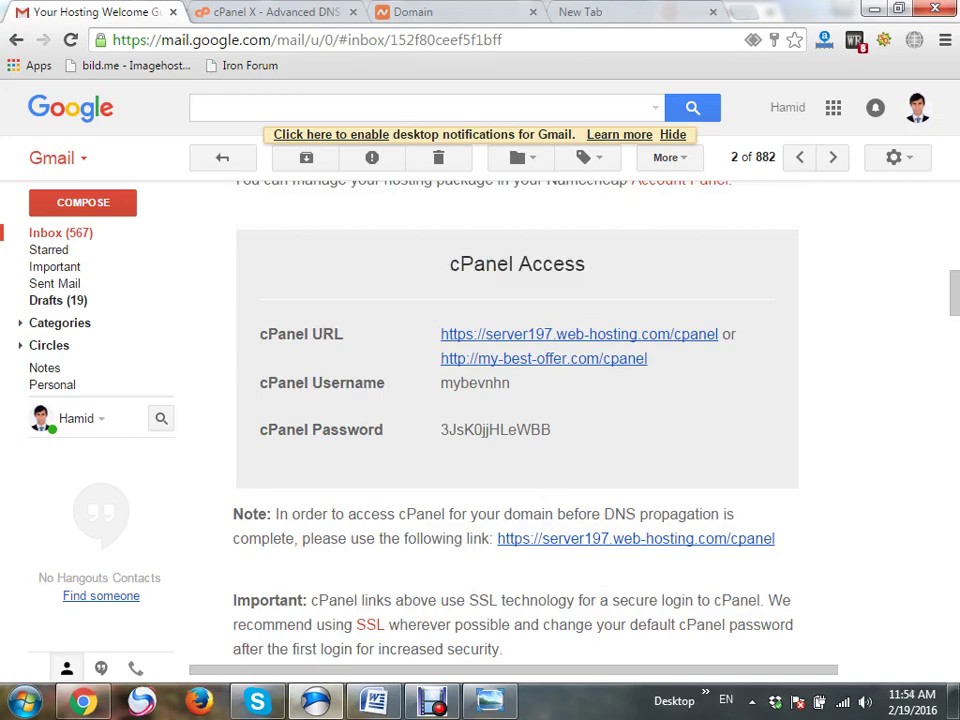
scroll(329, 532, down, 10)
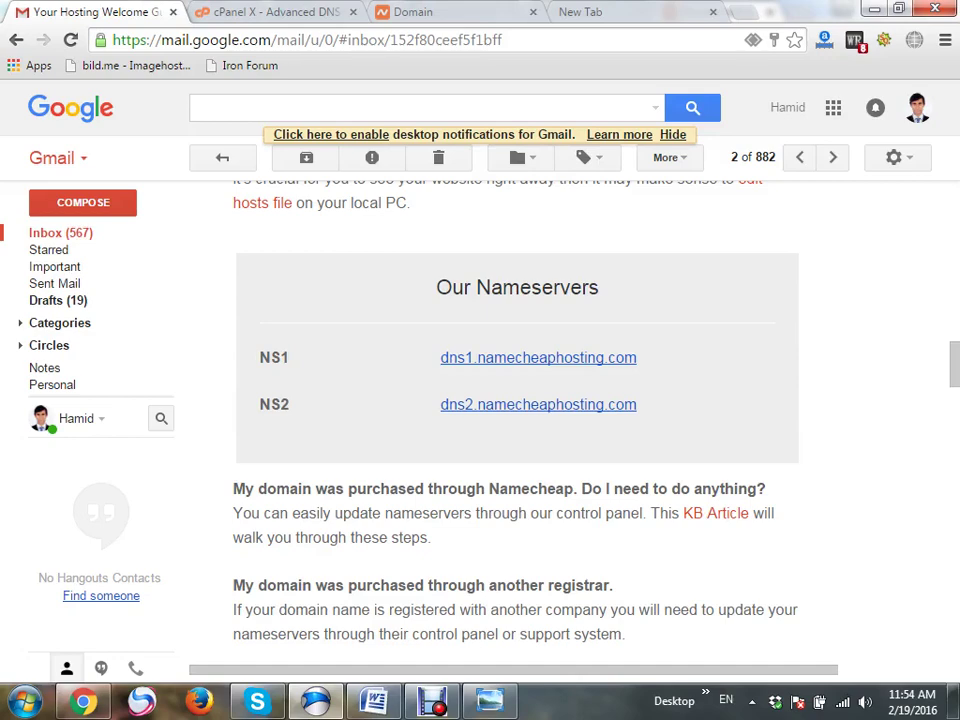
scroll(329, 532, up, 7)
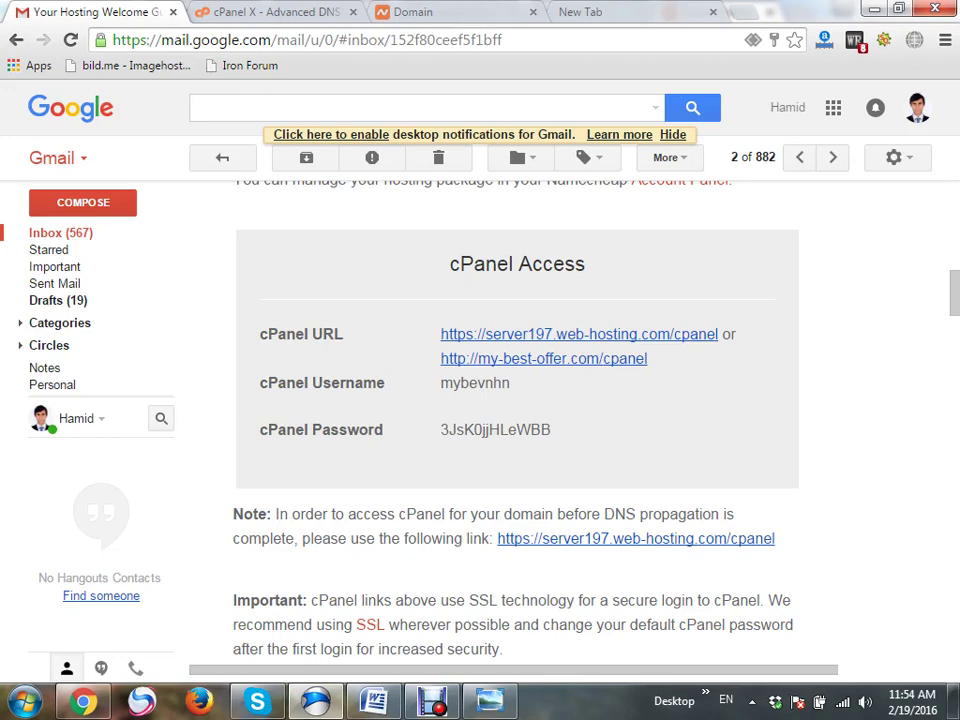
scroll(517, 420, up, 10)
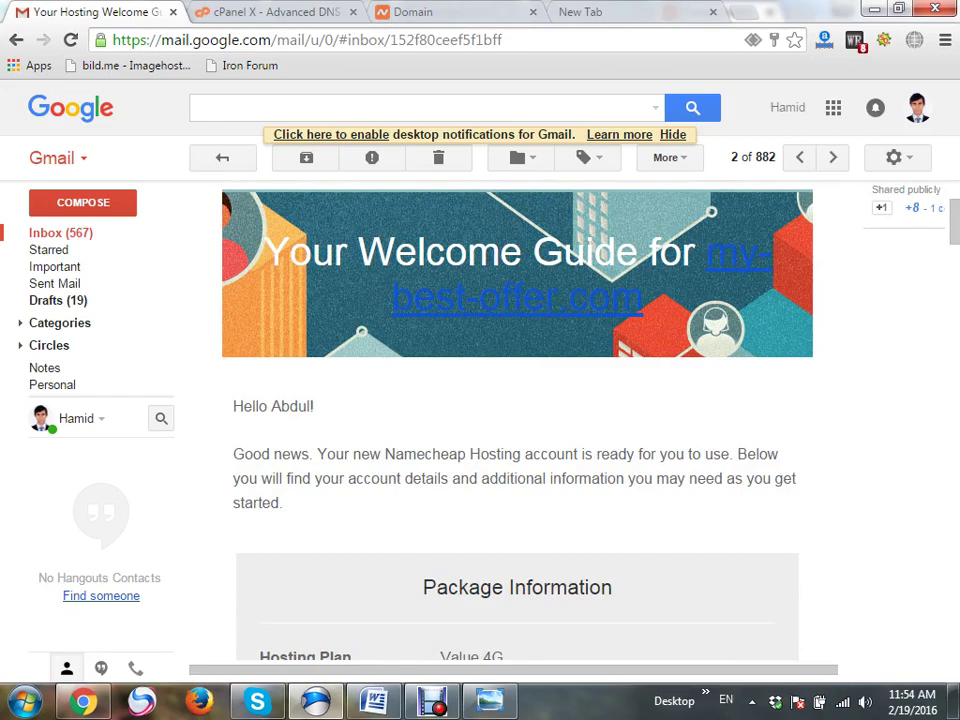
scroll(517, 420, up, 3)
scroll(517, 420, down, 15)
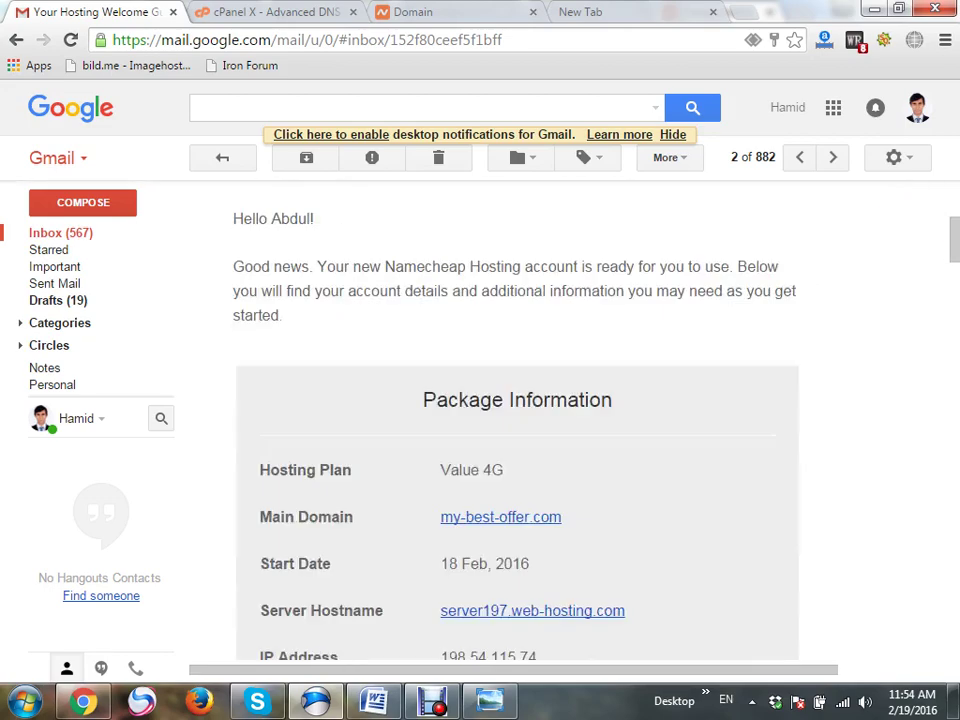
scroll(517, 420, down, 15)
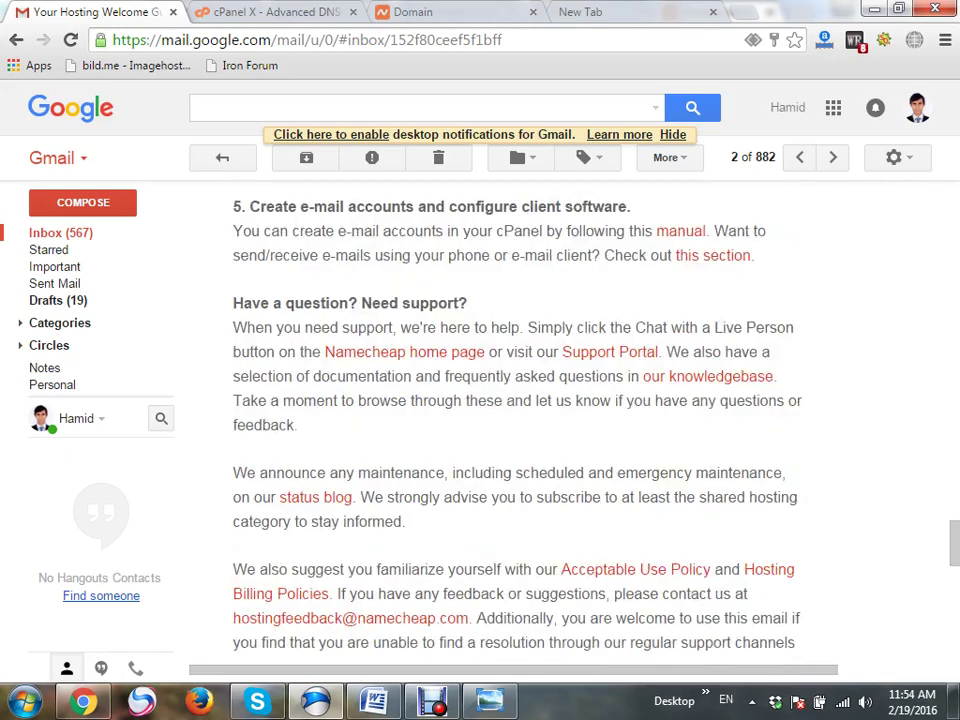
scroll(517, 420, up, 2)
click(374, 426)
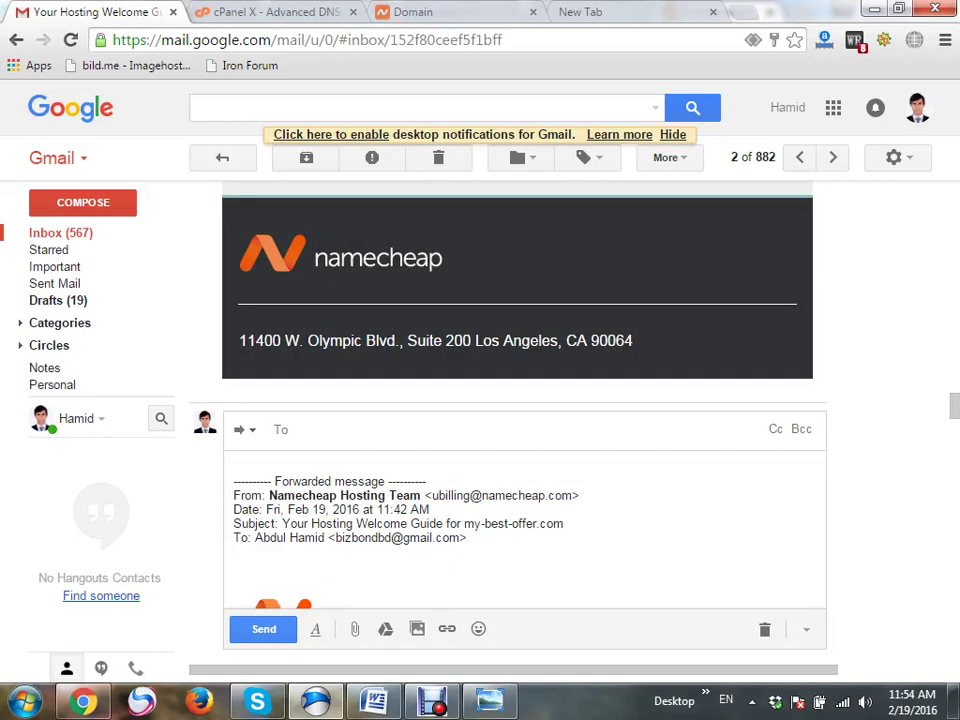
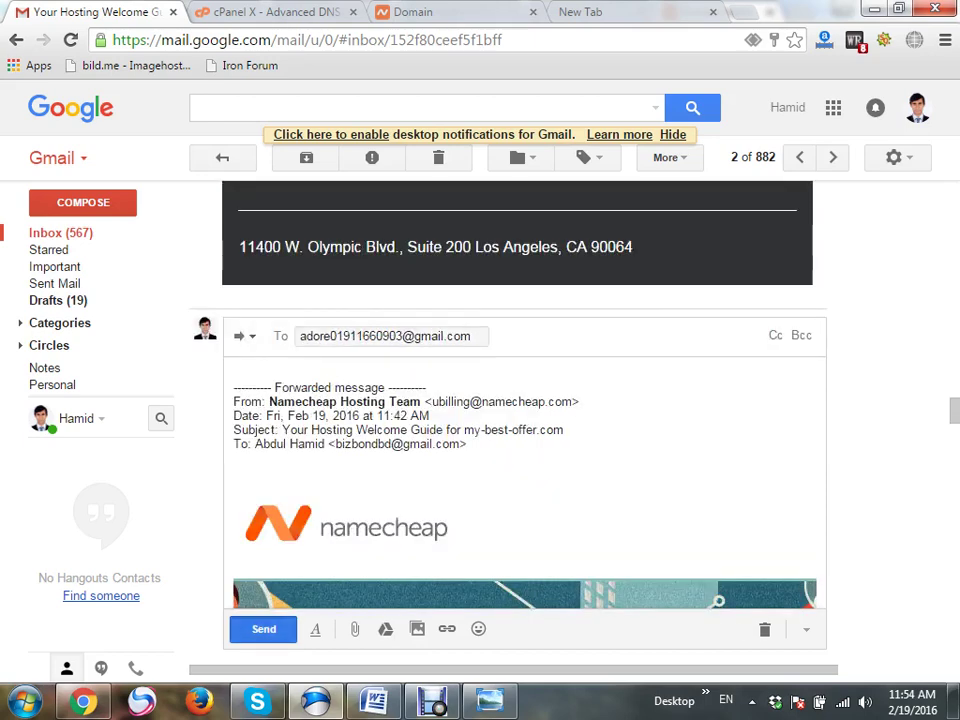
Step: Send the forward to another Gmail address, then switch to the cPanel tab
key(ctrl+Return)
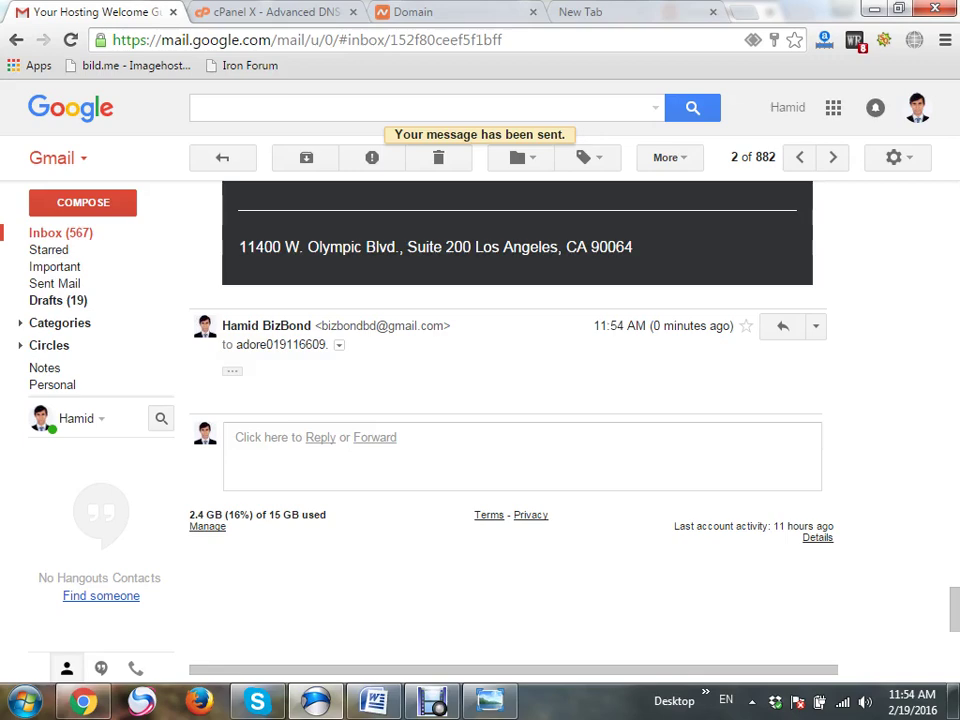
key(ctrl+Tab)
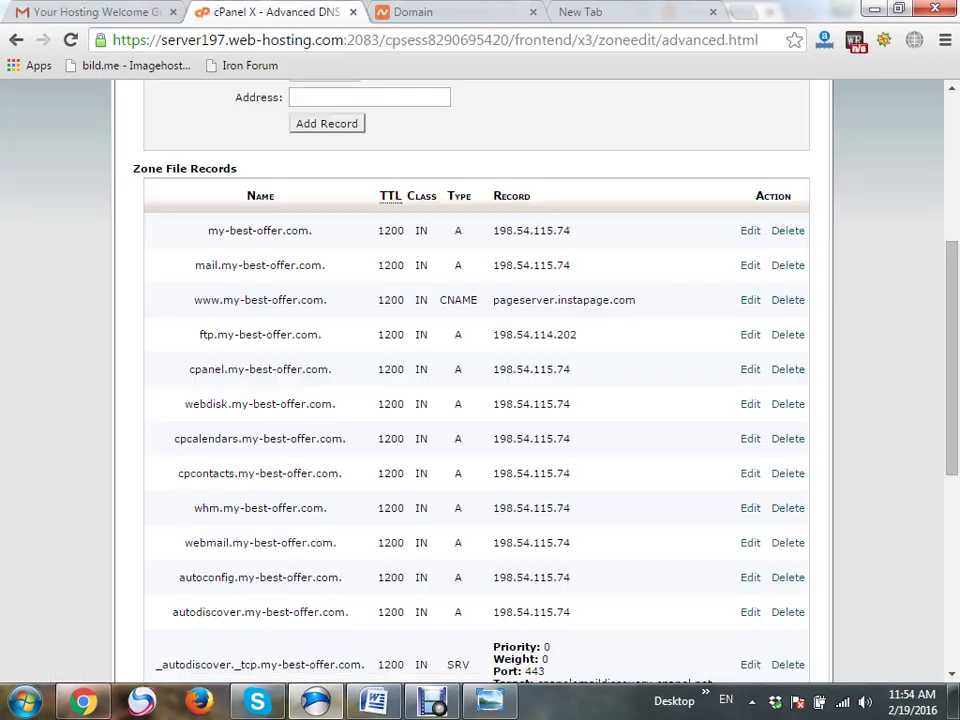
Step: In the welcome email, find cPanel Access and select the cPanel URLs, including my-best-offer.com/cpanel
scroll(480, 380, up, 4)
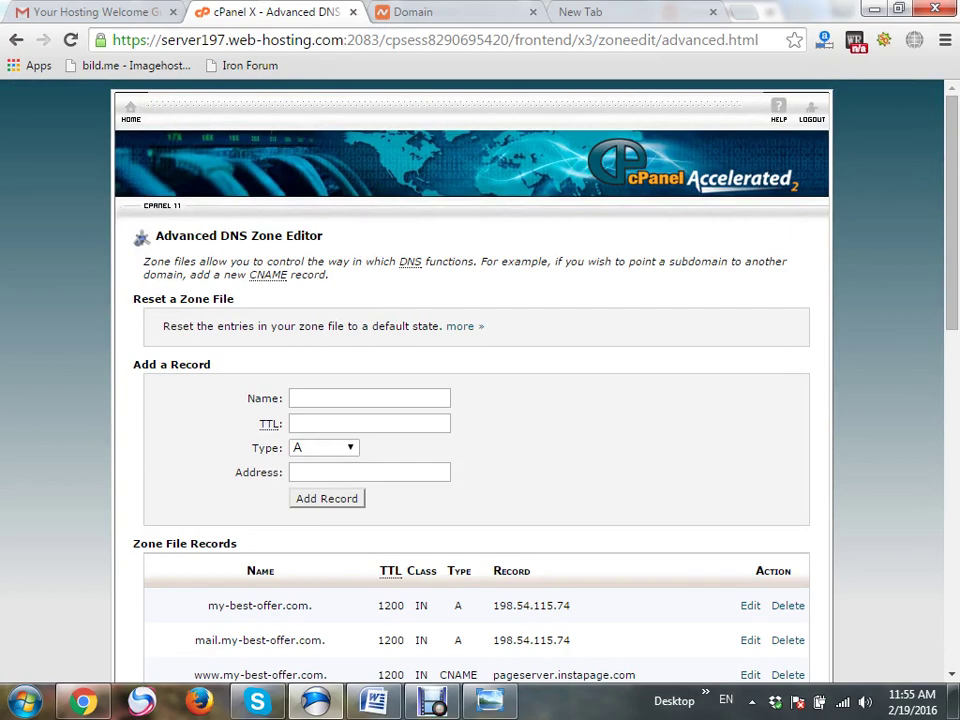
click(95, 12)
scroll(517, 420, up, 5)
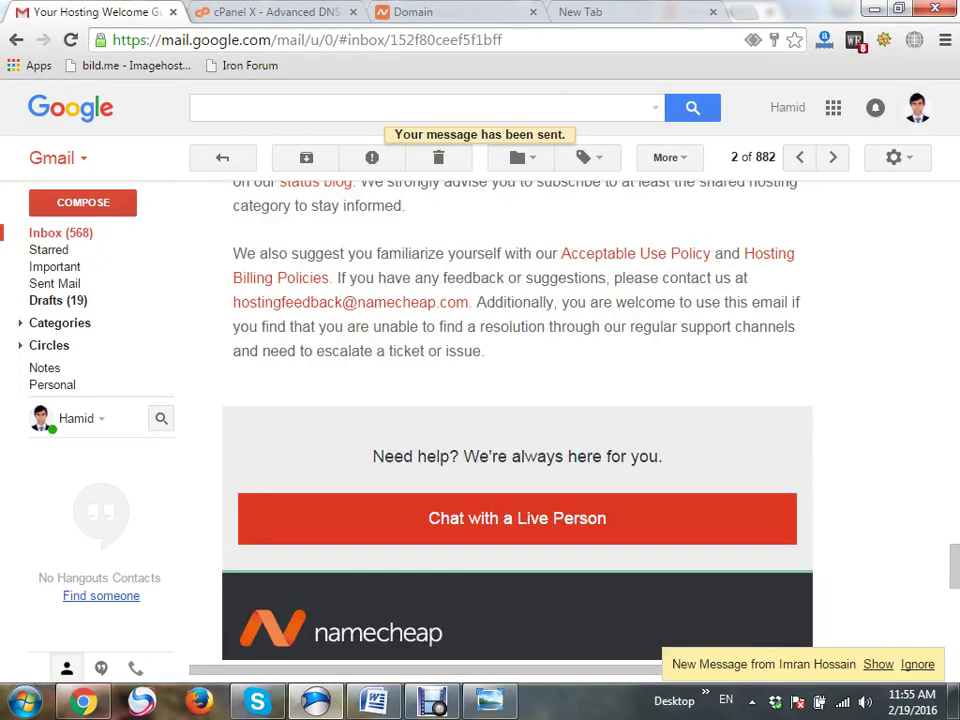
scroll(517, 420, up, 15)
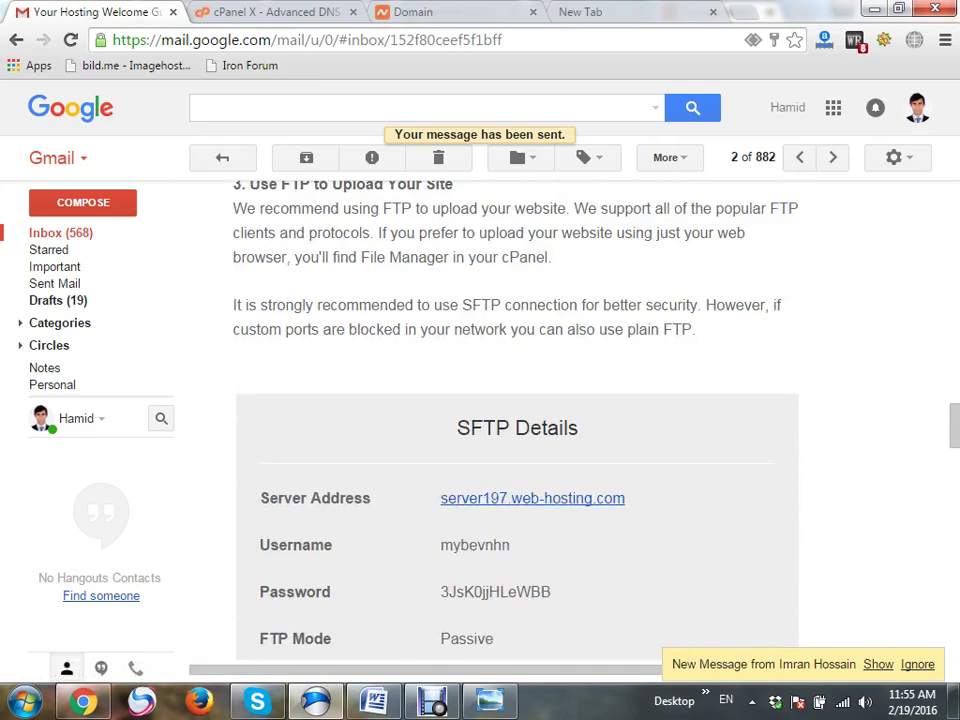
scroll(517, 420, down, 8)
scroll(517, 420, up, 4)
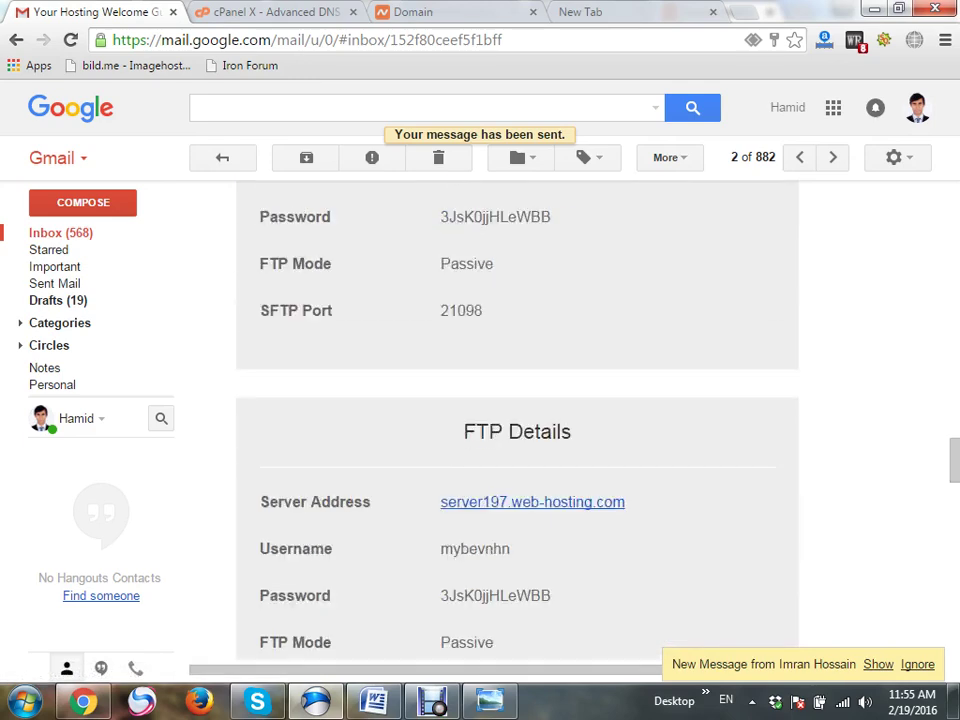
scroll(517, 420, up, 3)
scroll(517, 420, up, 14)
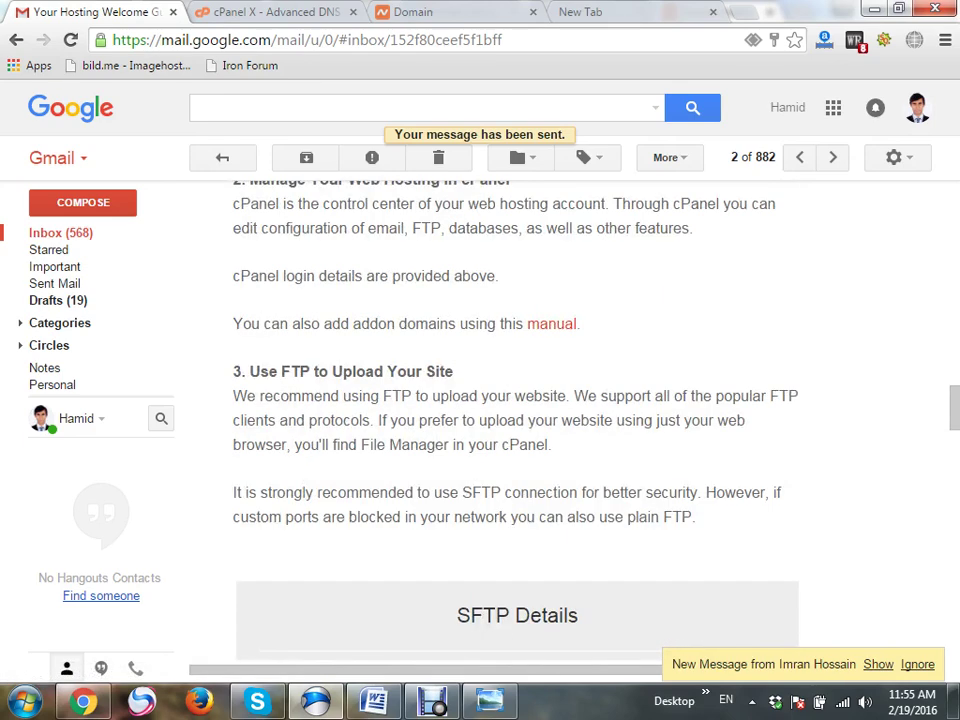
scroll(517, 420, up, 5)
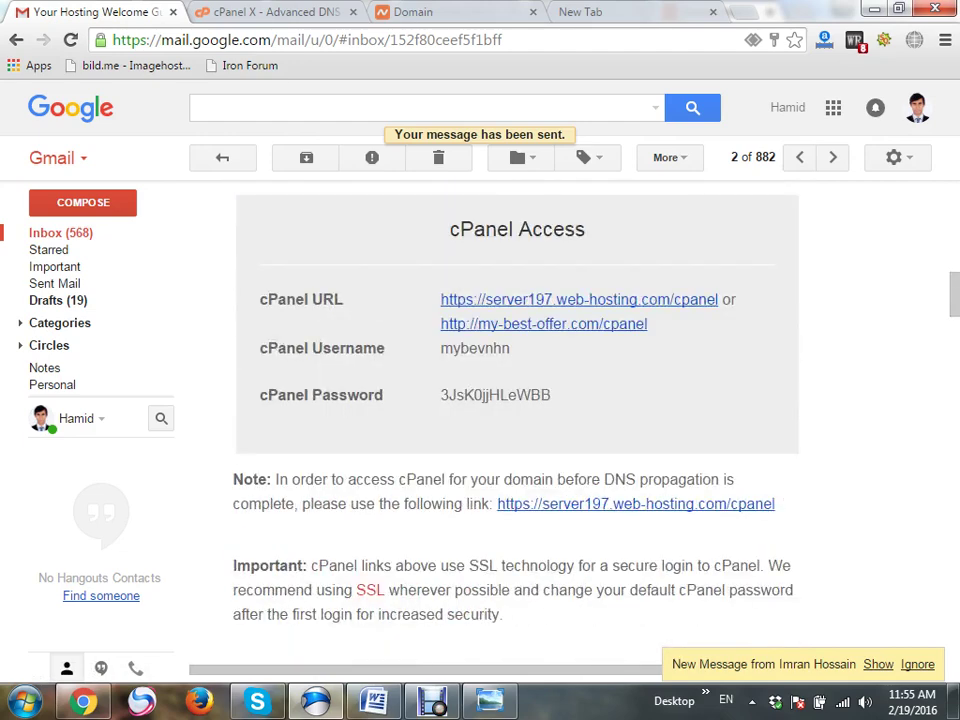
scroll(517, 420, down, 1)
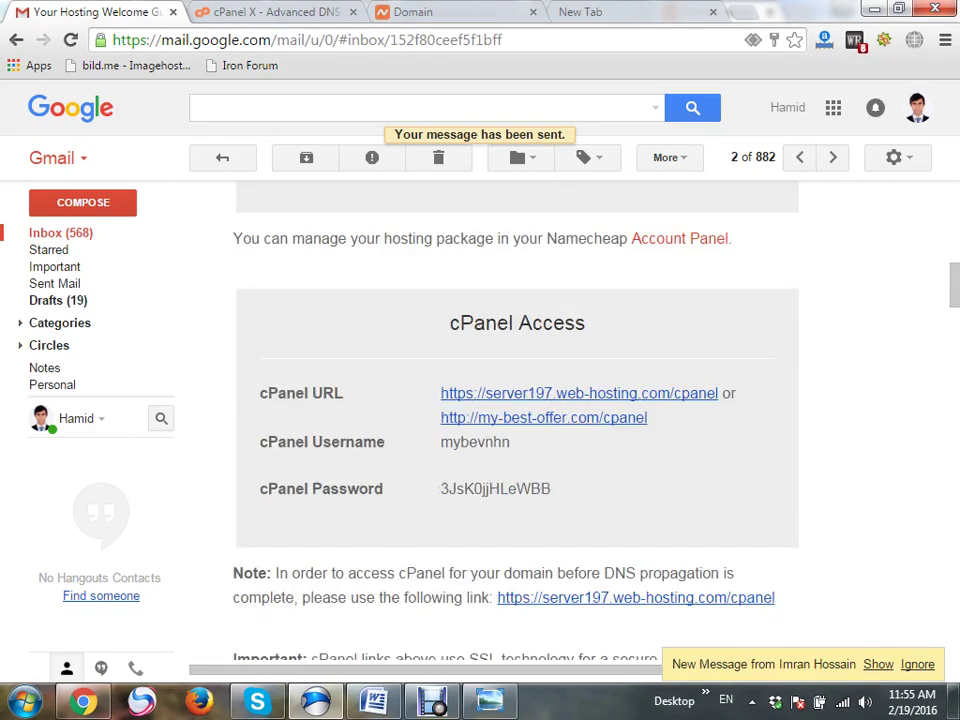
drag(718, 393, 345, 393)
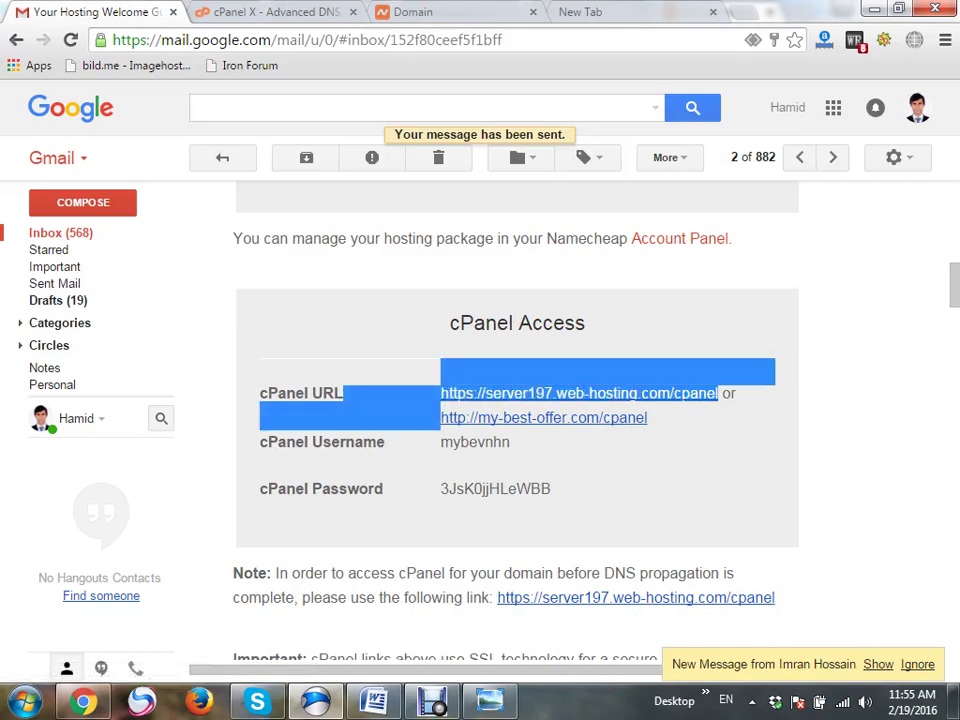
click(360, 396)
drag(648, 418, 441, 418)
click(680, 456)
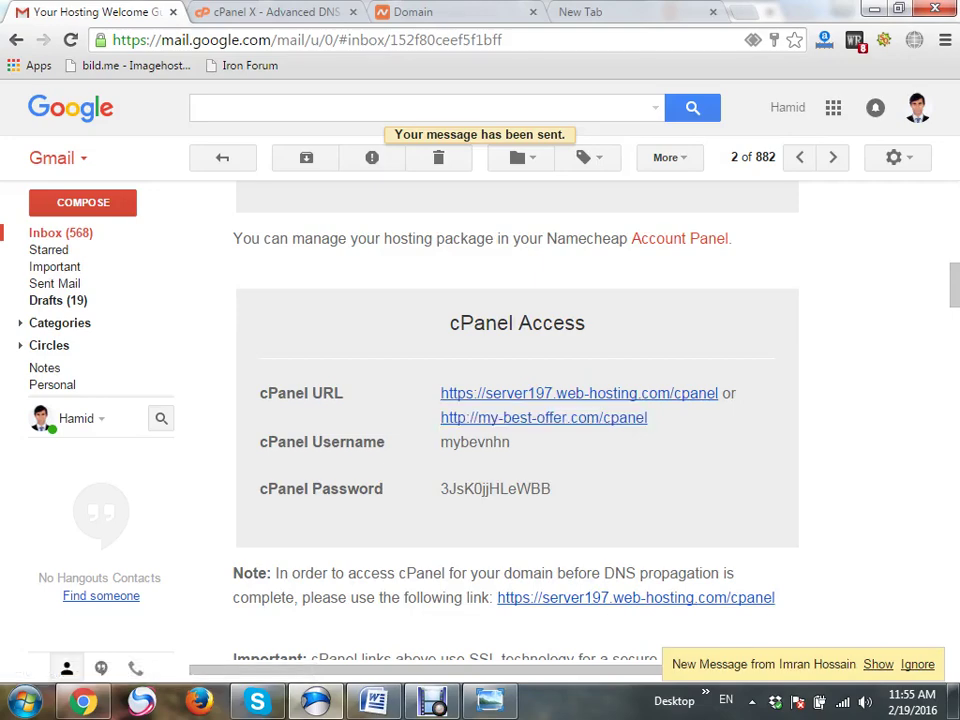
Step: Close the Advanced DNS Zone Editor tab and return to the Gmail email
key(ctrl+Tab)
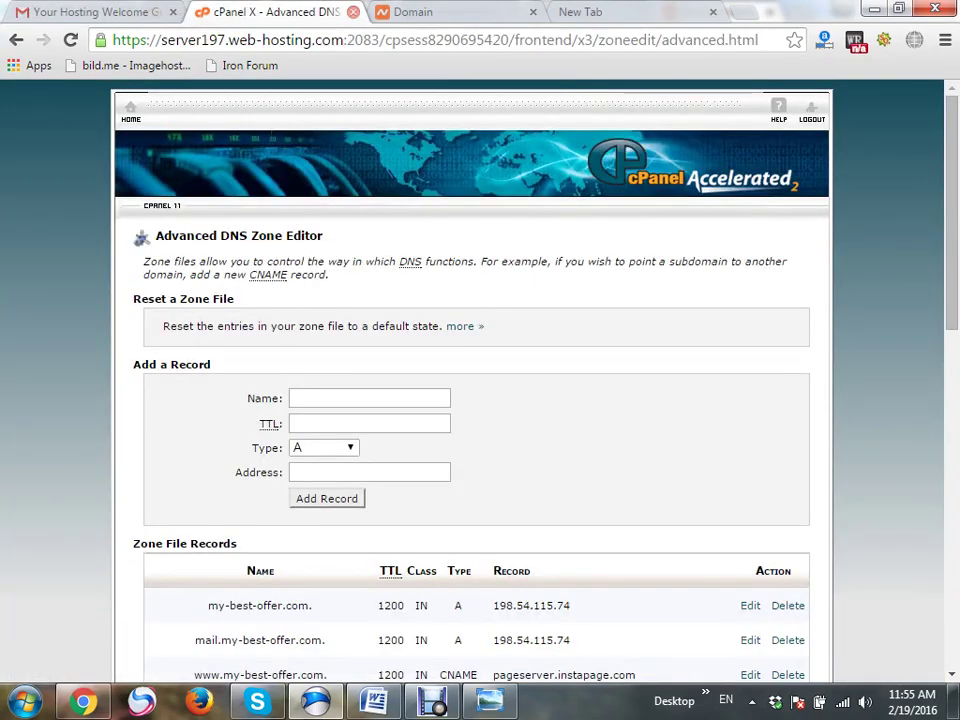
key(ctrl+w)
key(ctrl+shift+Tab)
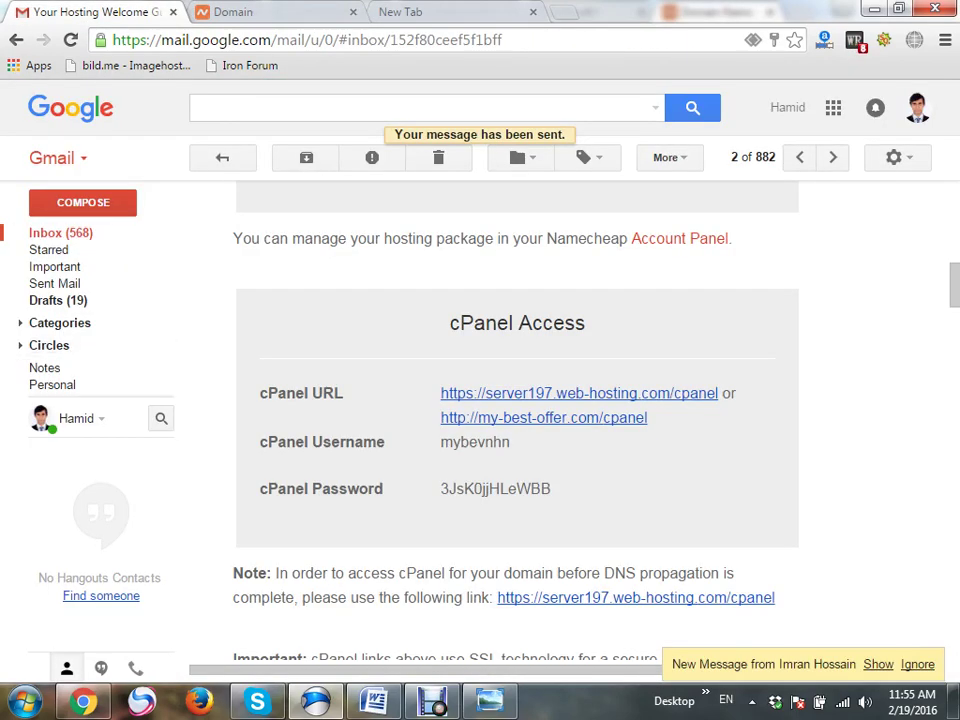
Step: Open the my-best-offer.com/cpanel login page and paste the cPanel username from the email
click(544, 417)
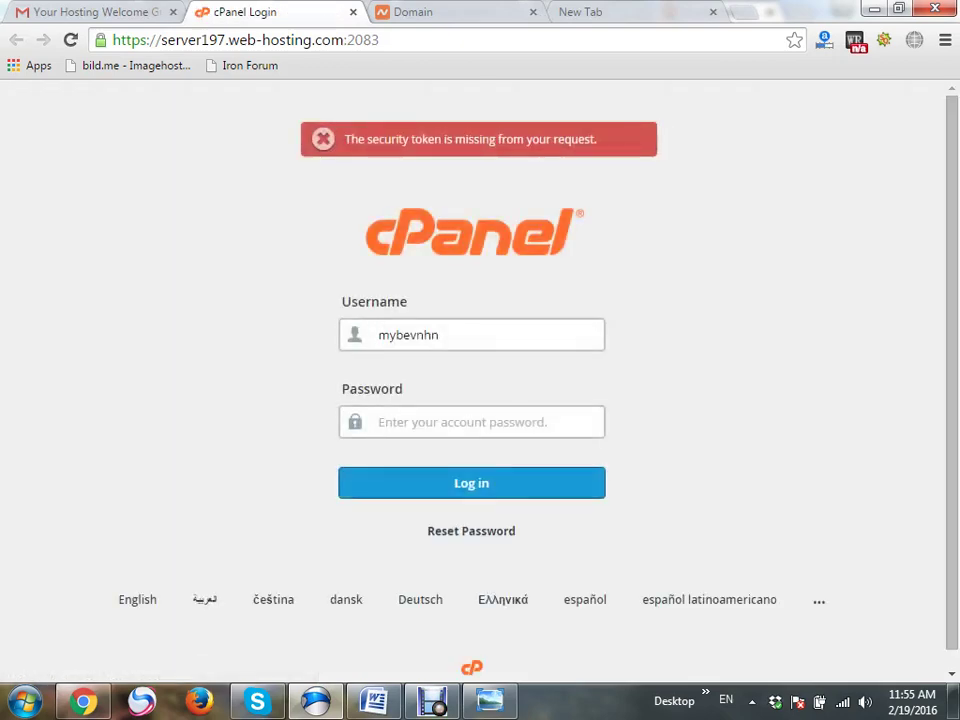
click(440, 335)
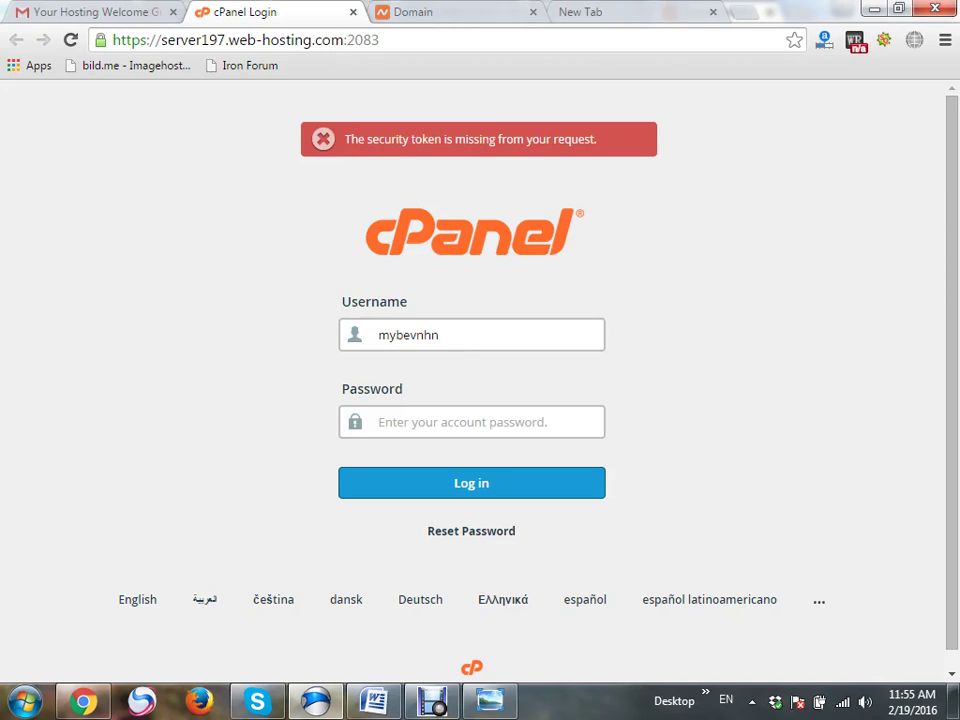
click(75, 12)
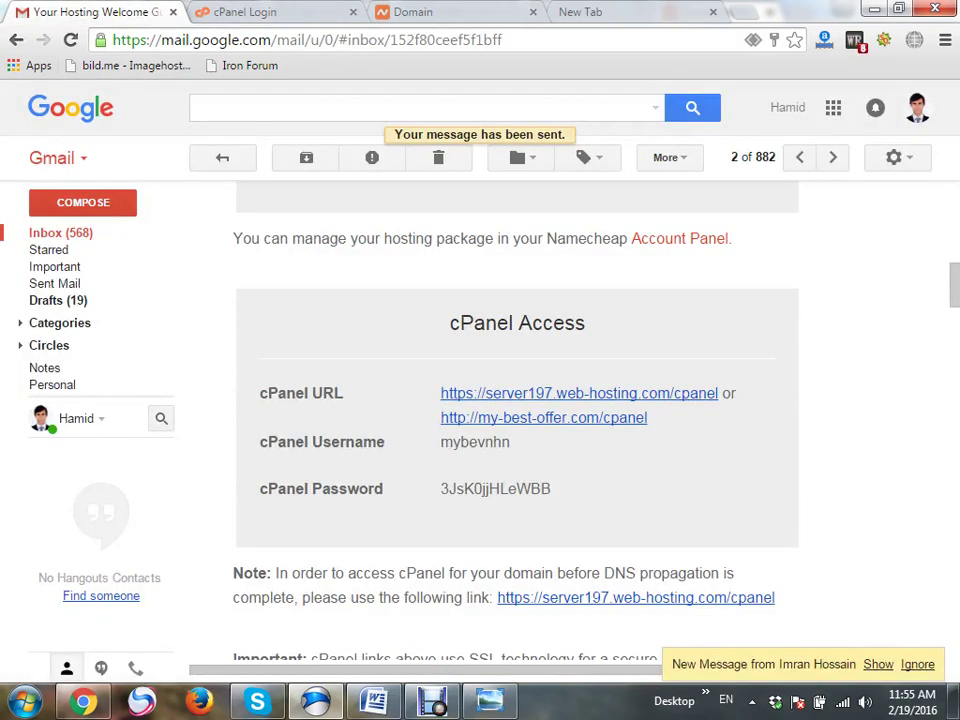
double_click(490, 442)
key(ctrl+c)
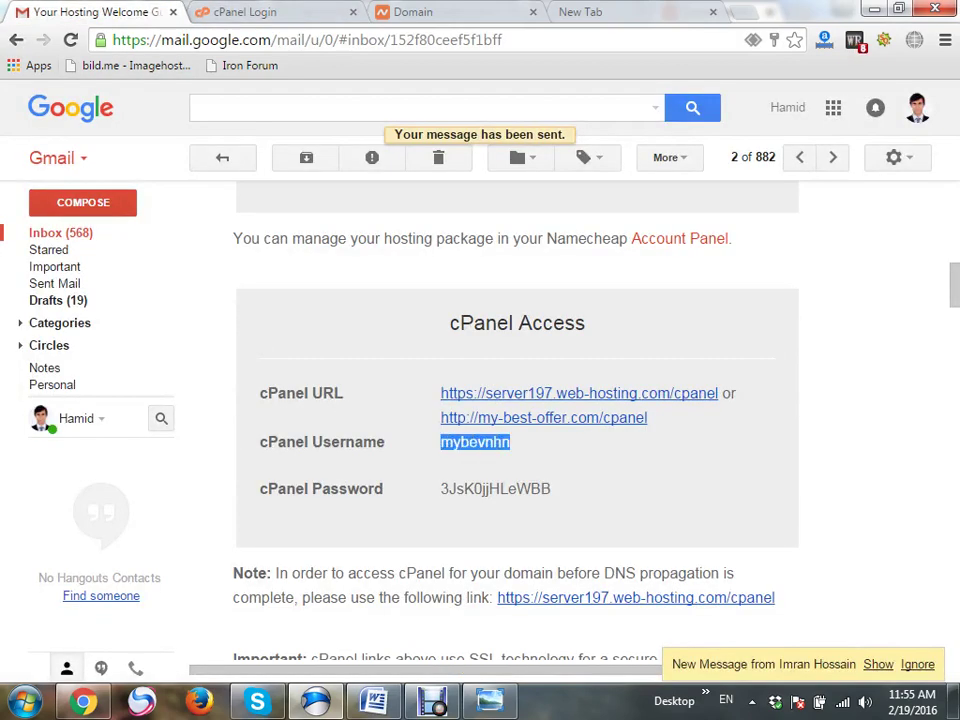
key(ctrl+Tab)
key(ctrl+v)
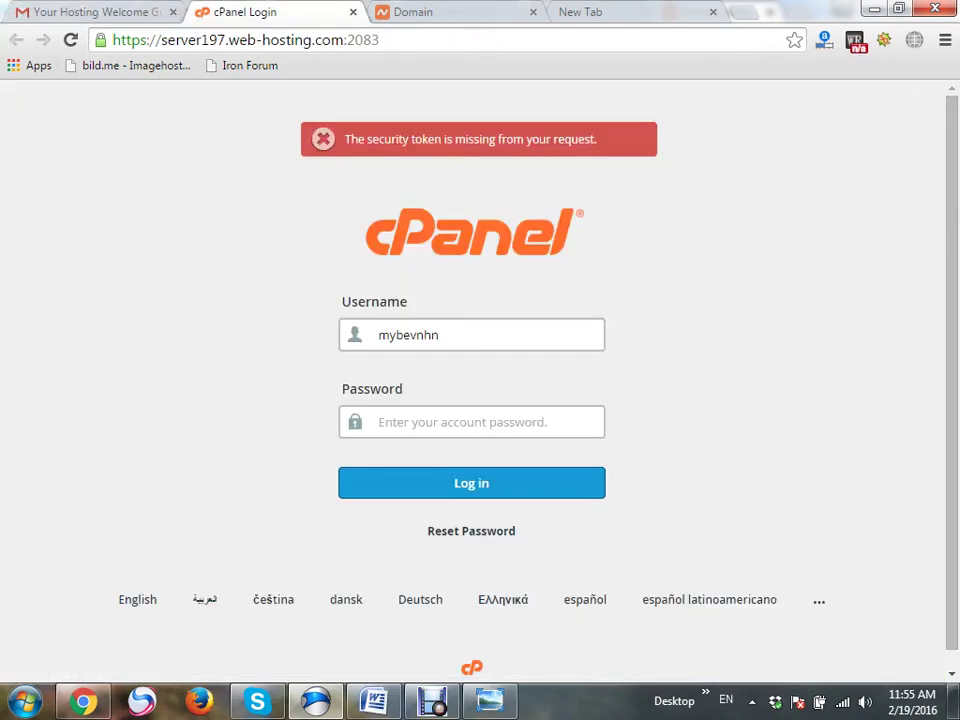
key(ctrl+a)
key(ctrl+v)
Step: Copy the cPanel password from the email into the login form and sign in
key(ctrl+shift+Tab)
drag(551, 489, 440, 489)
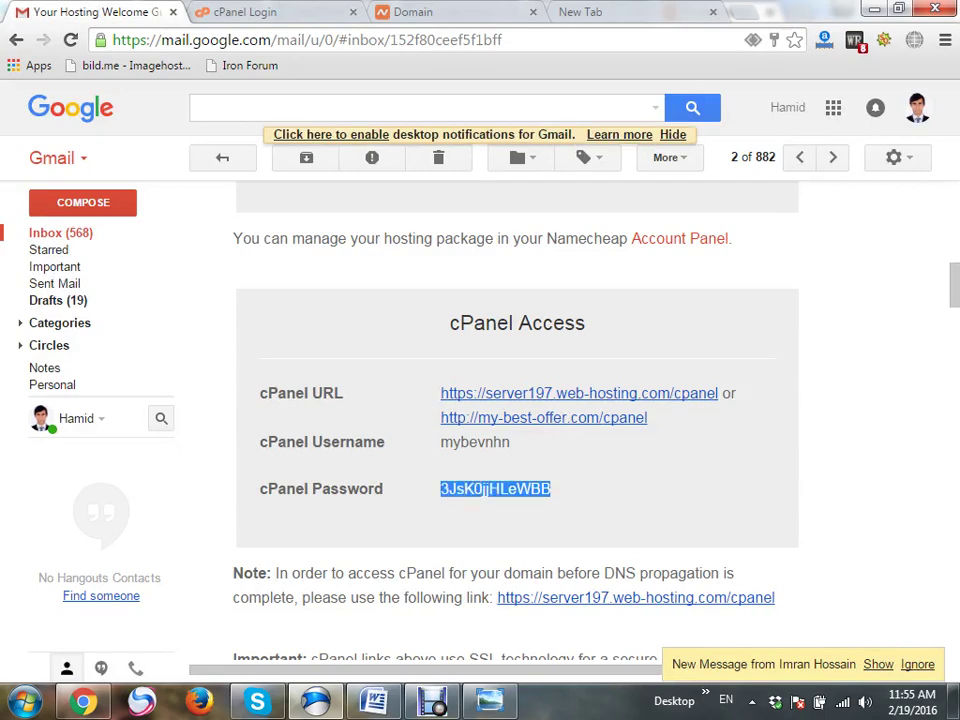
key(ctrl+Tab)
key(Tab)
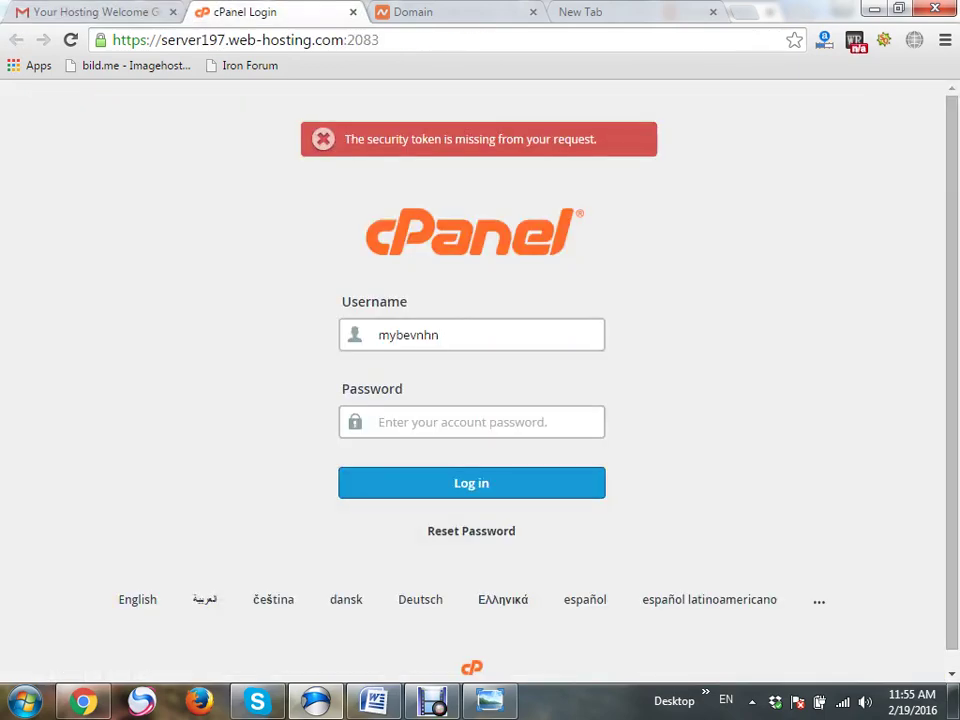
key(ctrl+v)
key(Return)
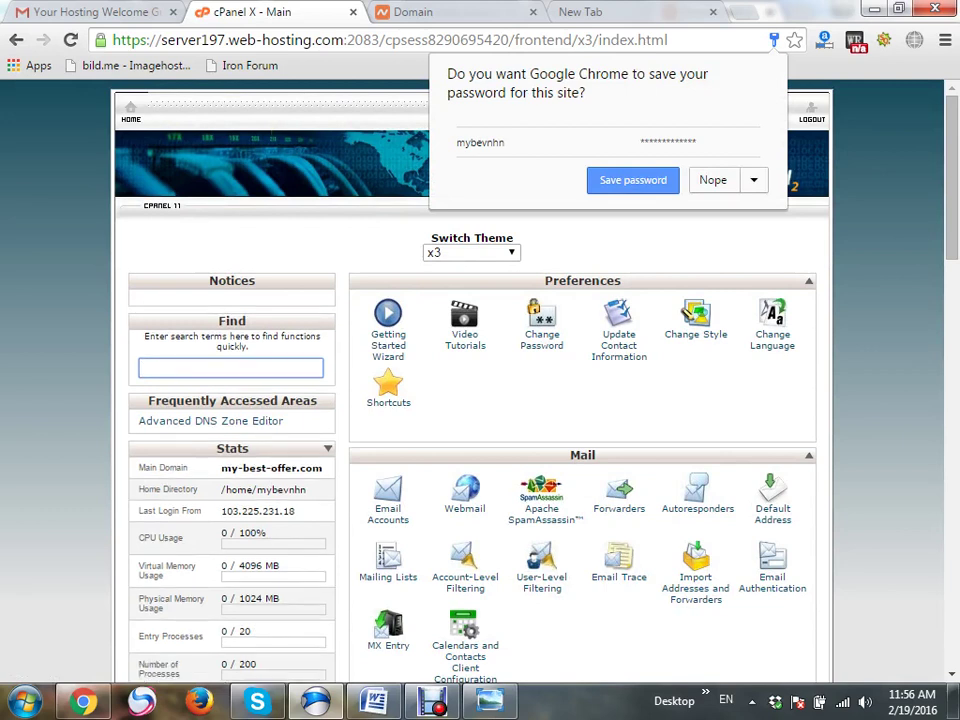
Step: Decline saving the password, look over the cPanel home page, and return to the Namecheap Domain tab
click(713, 180)
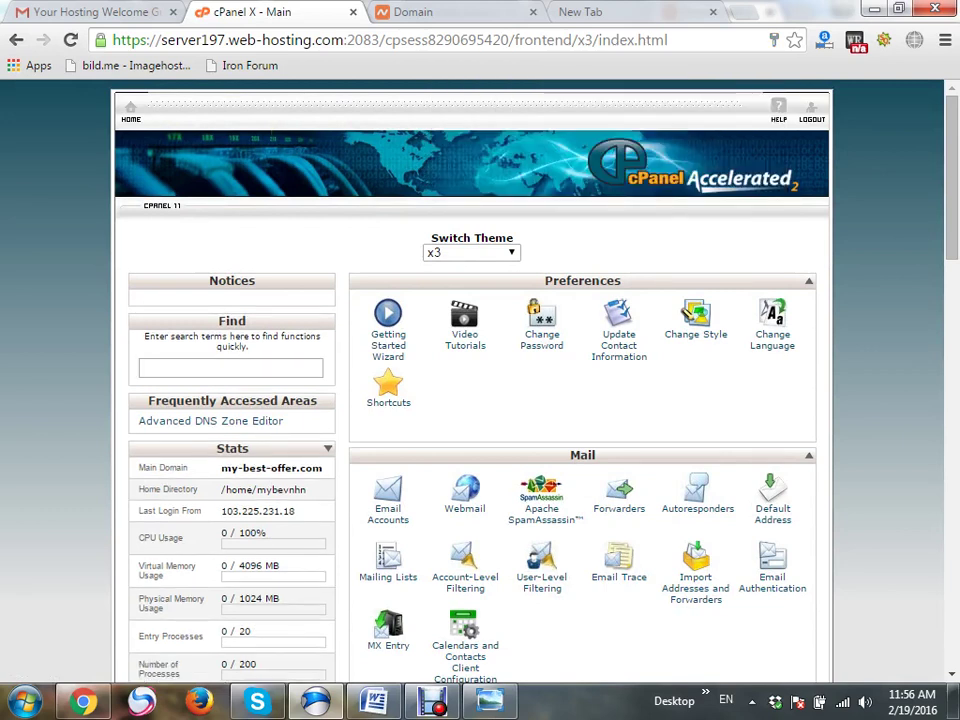
scroll(480, 400, down, 2)
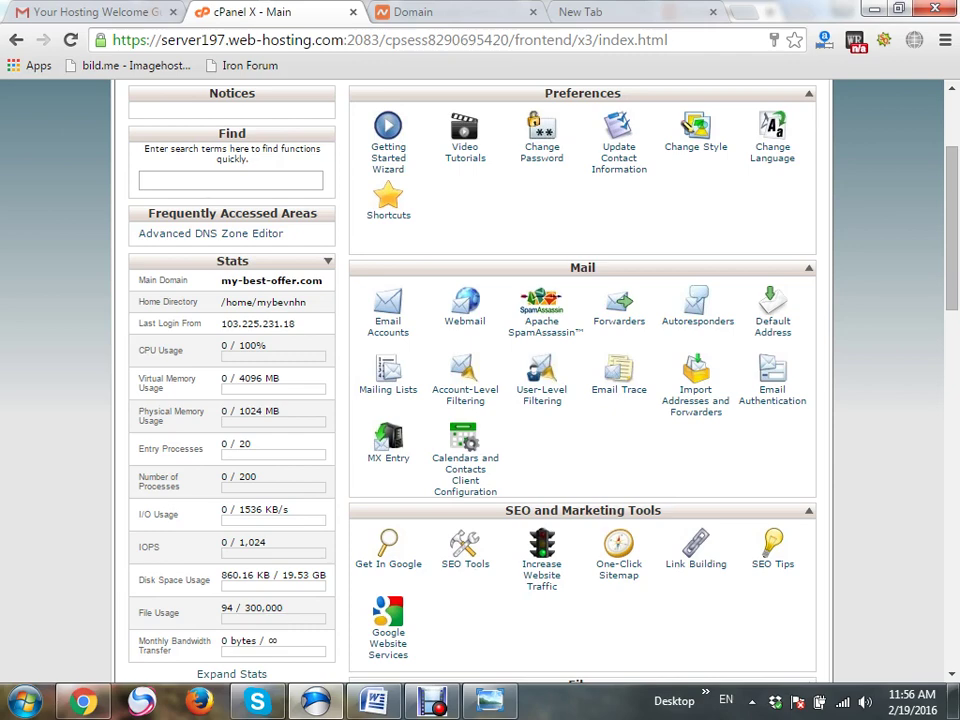
scroll(480, 380, up, 2)
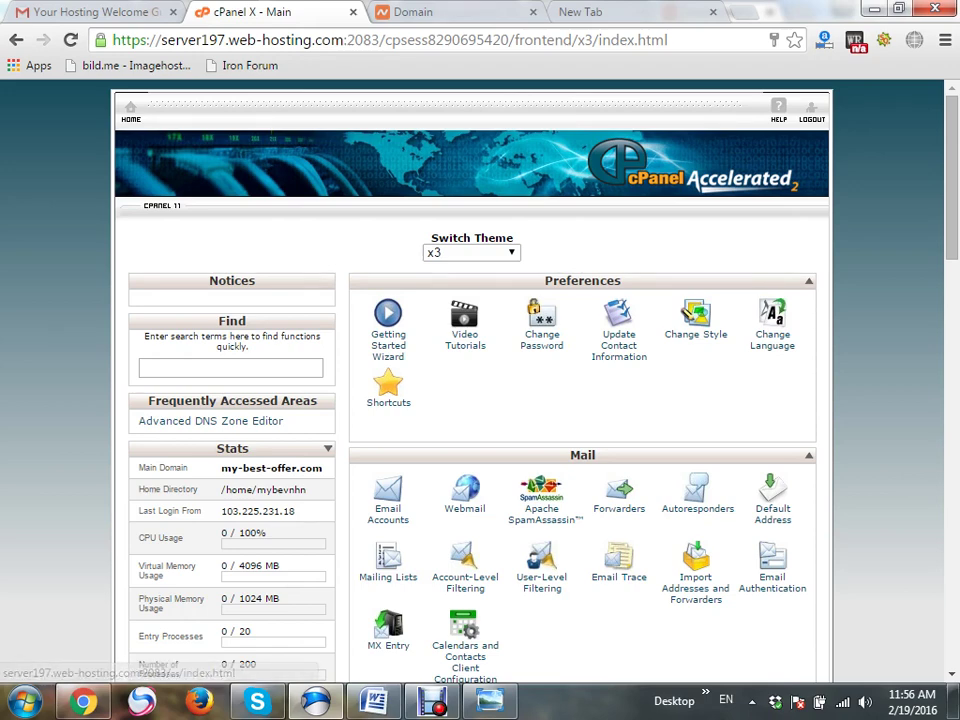
key(ctrl+Tab)
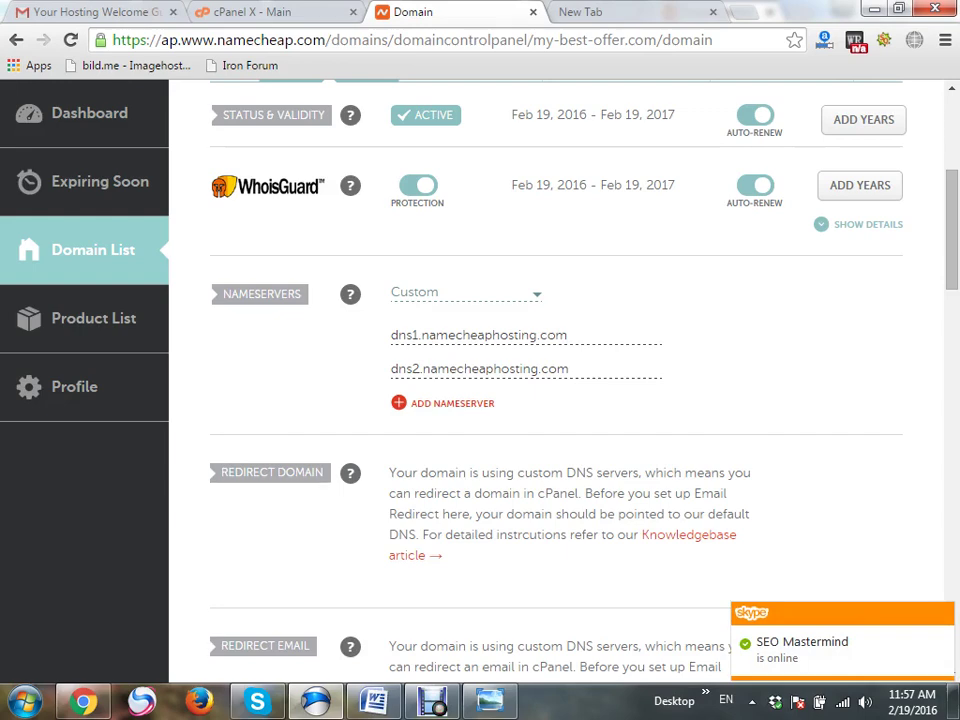
scroll(555, 380, up, 3)
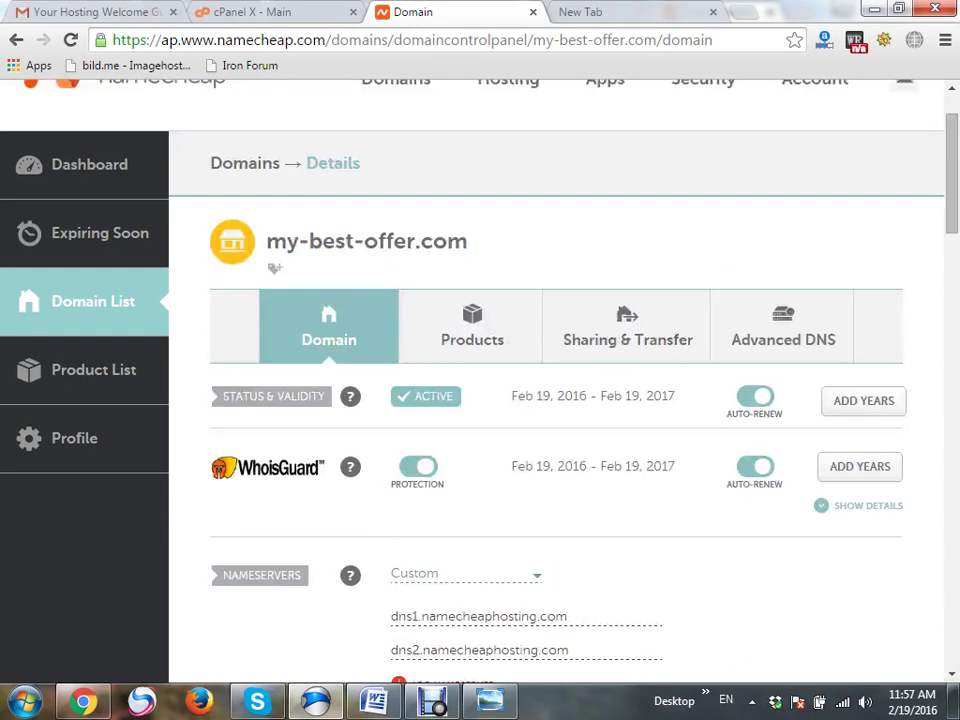
scroll(555, 380, up, 1)
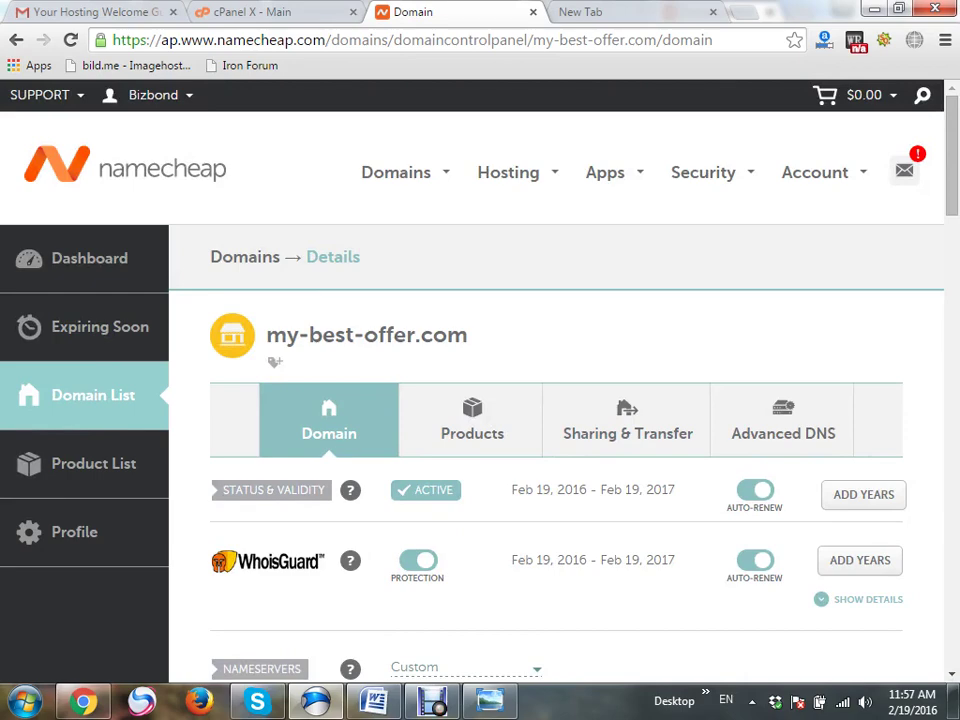
click(224, 12)
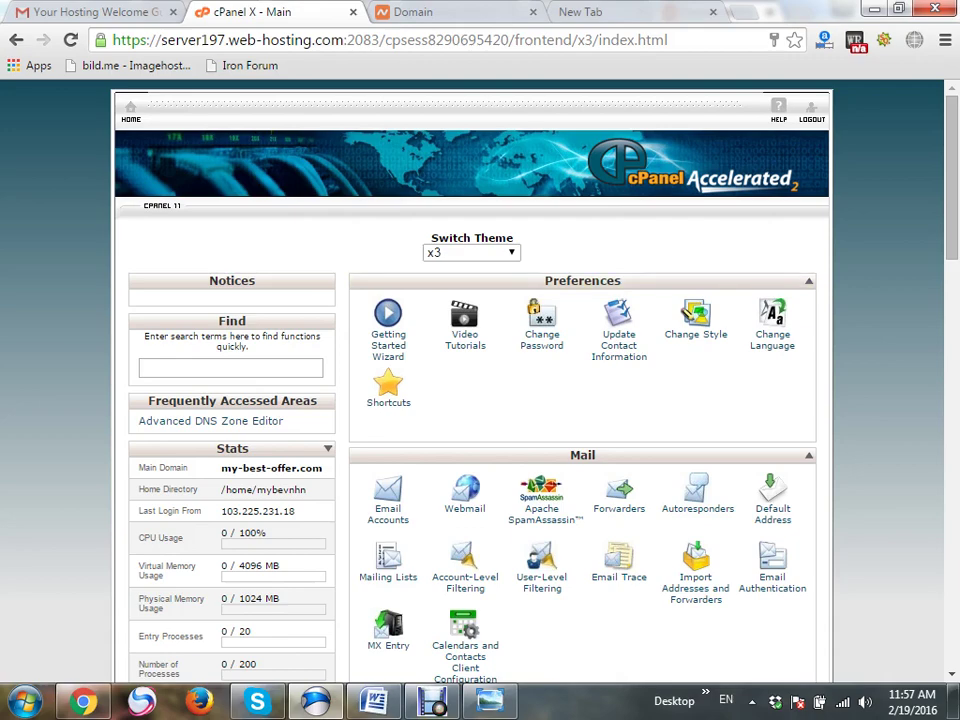
scroll(465, 380, down, 3)
scroll(465, 380, down, 6)
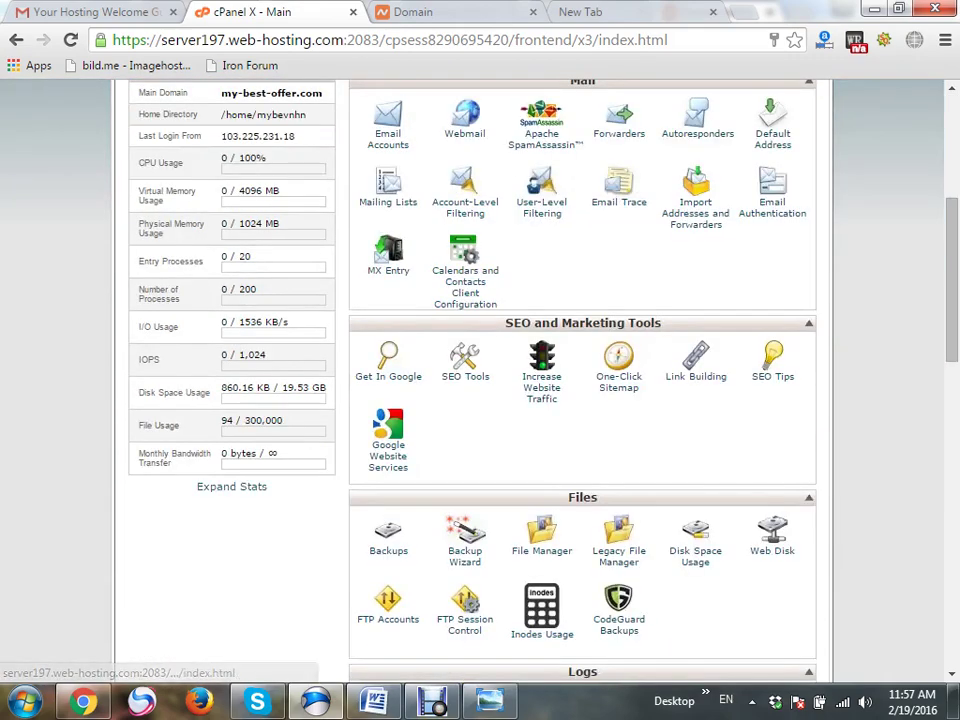
scroll(465, 380, down, 2)
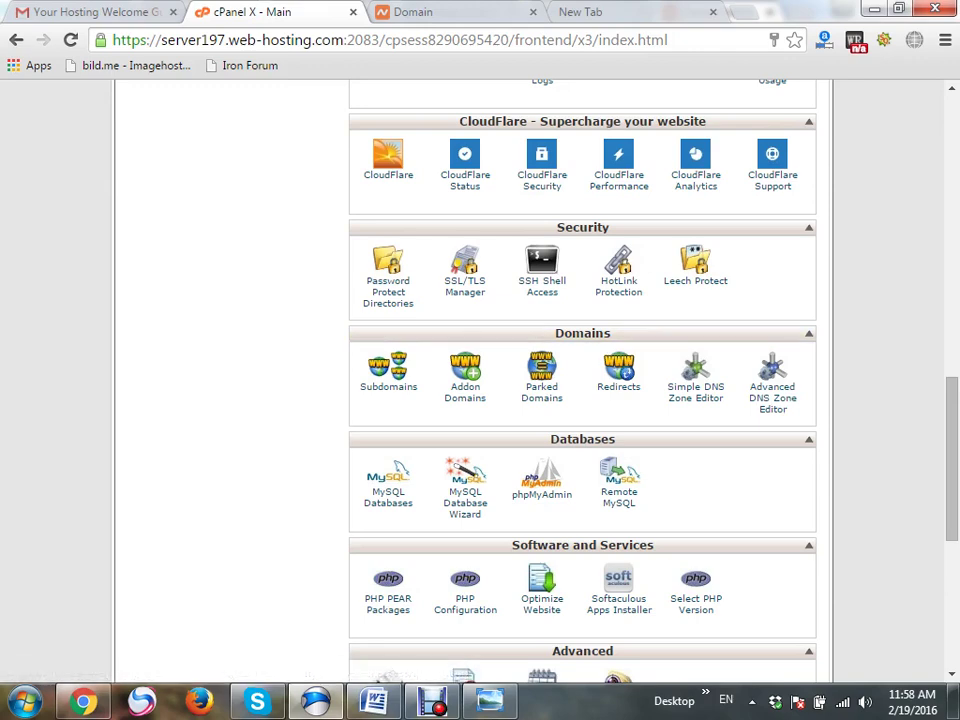
click(414, 12)
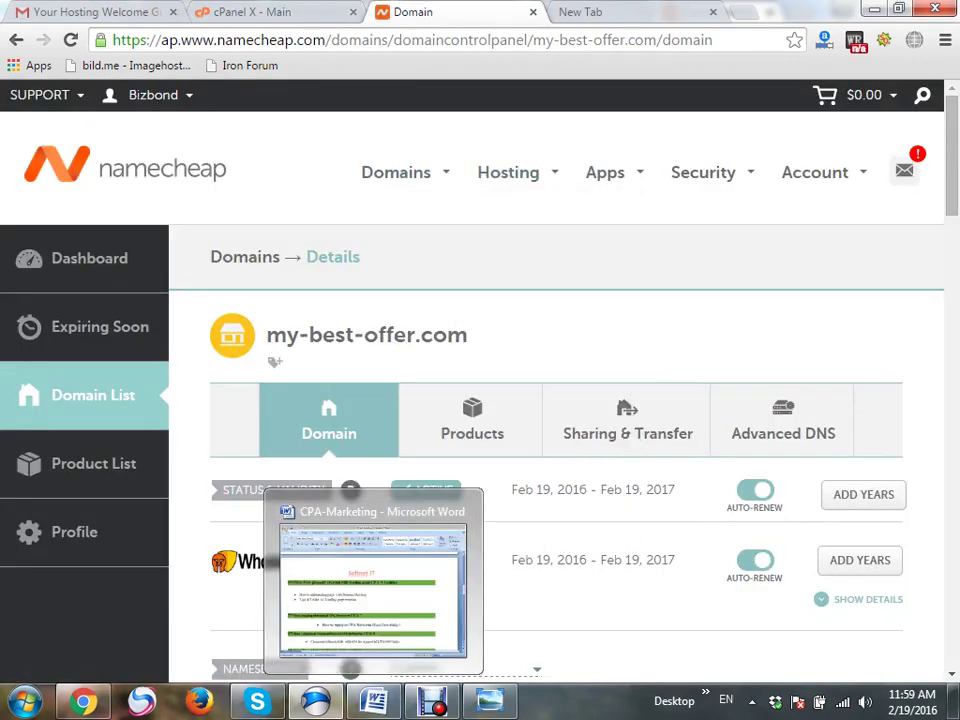
Step: Load adworkmedia.com in the empty new tab by typing 'adwork' into the address bar
click(582, 12)
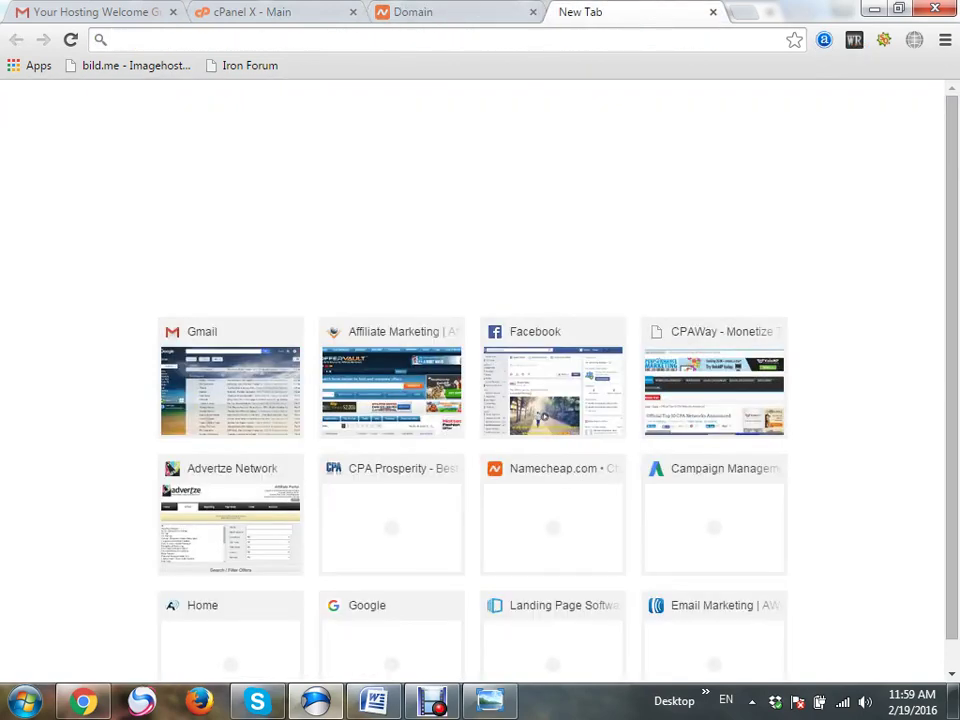
text(adwor)
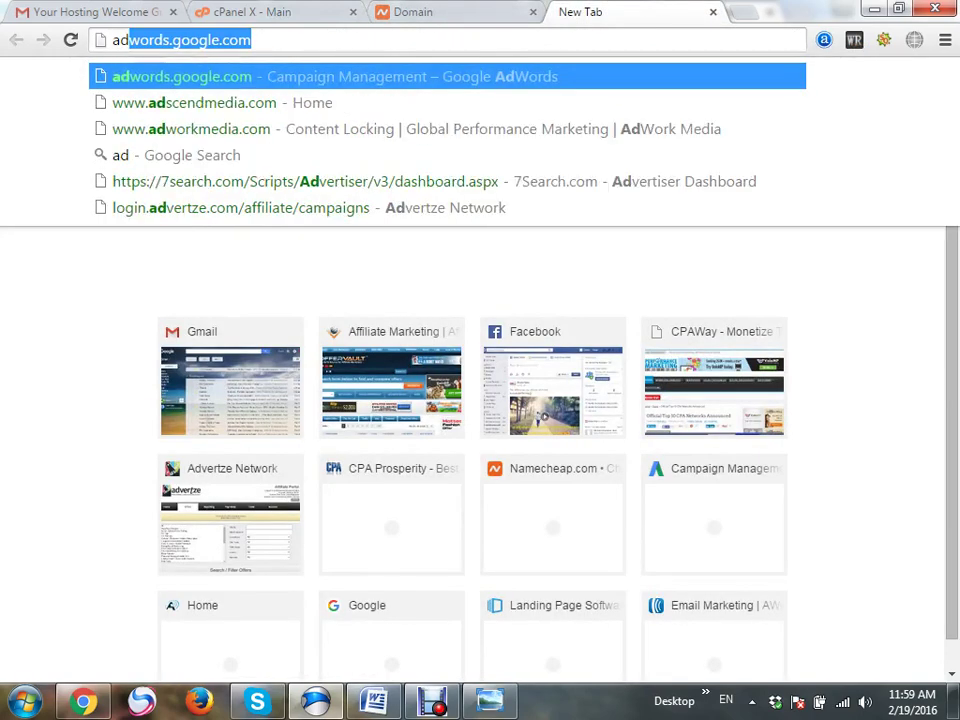
text(dk)
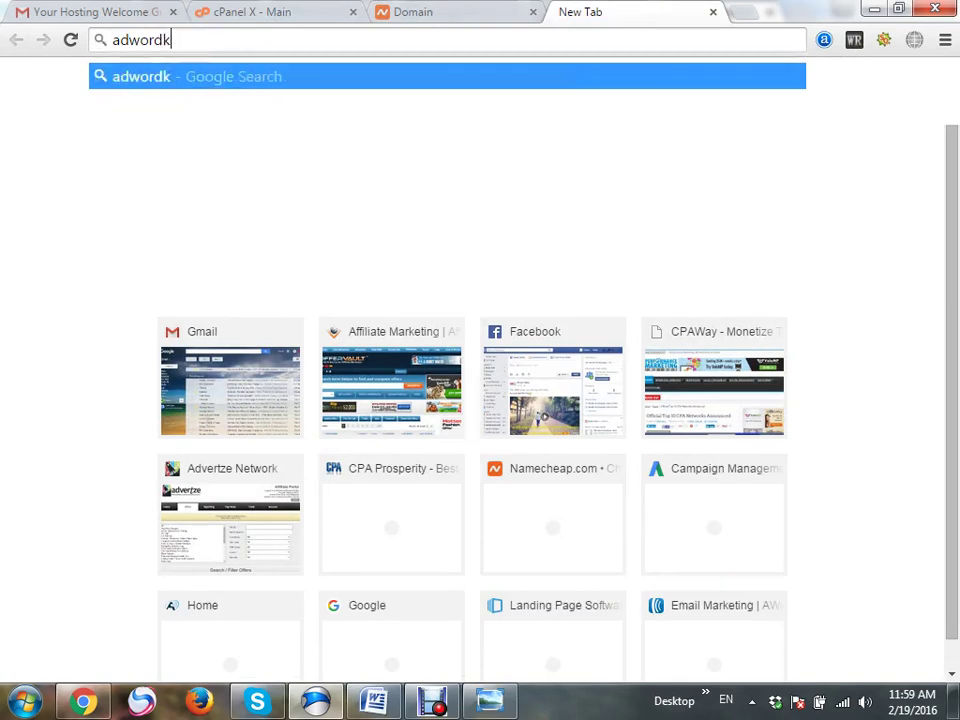
key(BackSpace)
key(BackSpace)
text(kmedia.com)
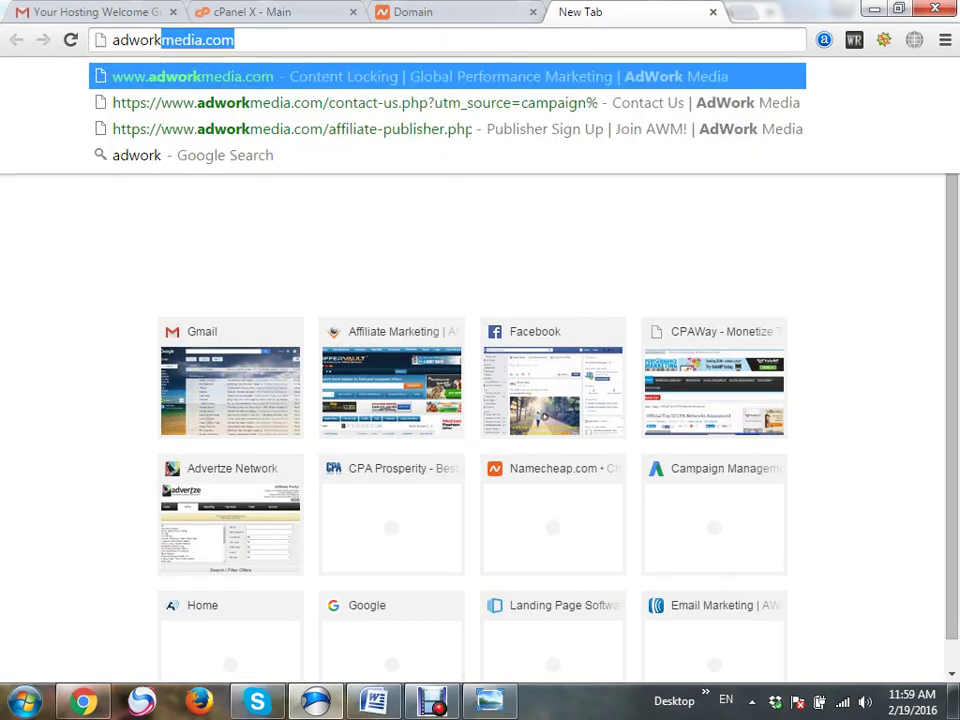
key(Return)
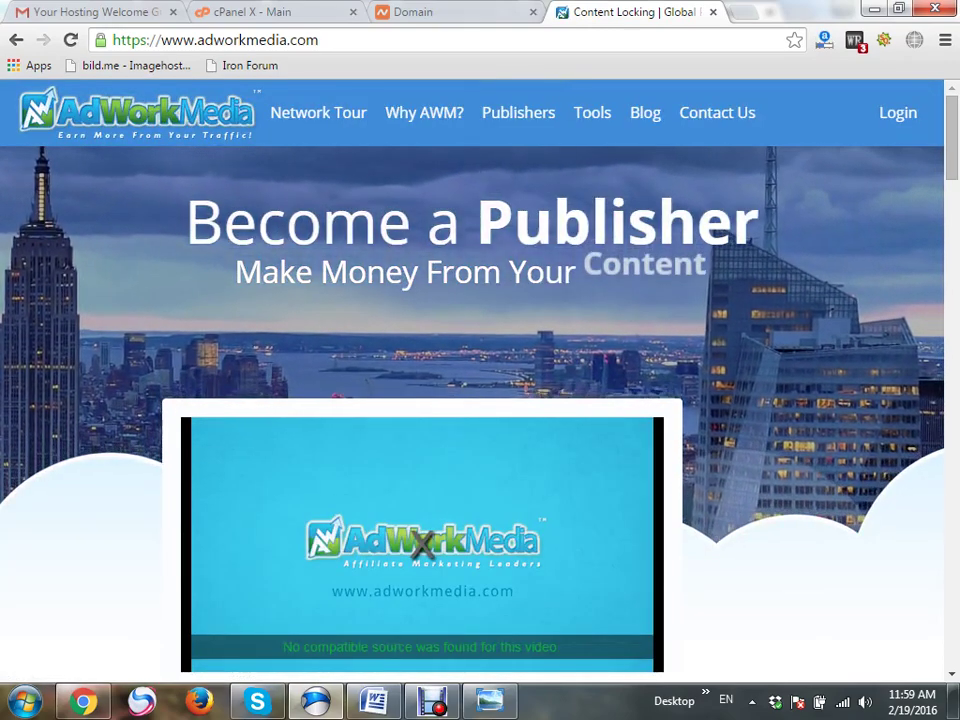
Step: Go to the Publishers sign-up page and scroll to the Join AdWork Media! account form
scroll(480, 400, down, 10)
scroll(480, 400, down, 5)
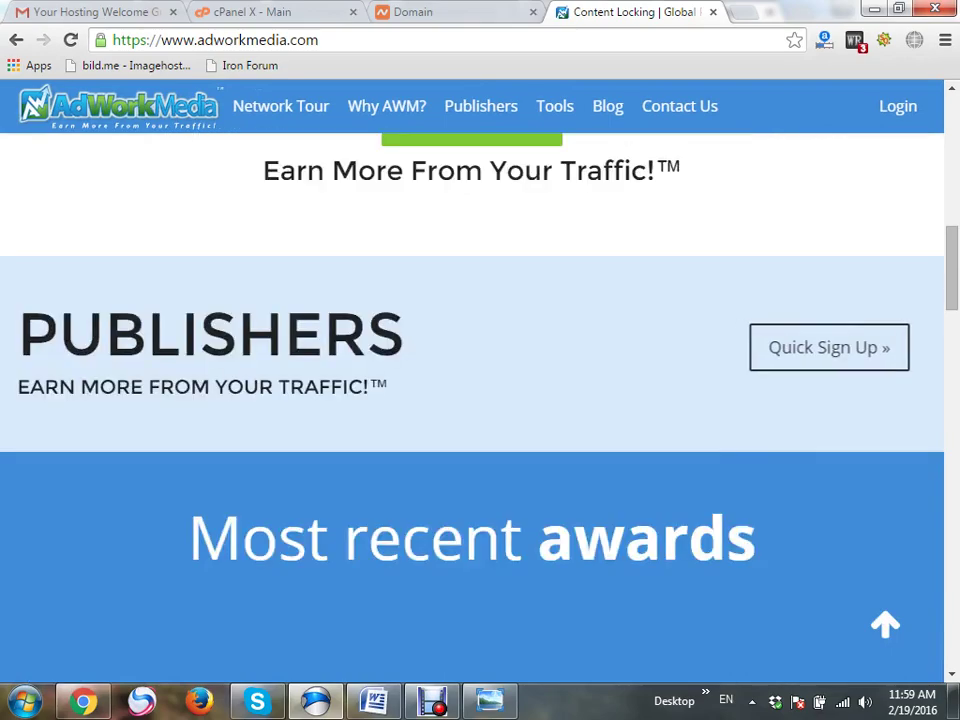
scroll(480, 400, up, 6)
scroll(480, 400, up, 6)
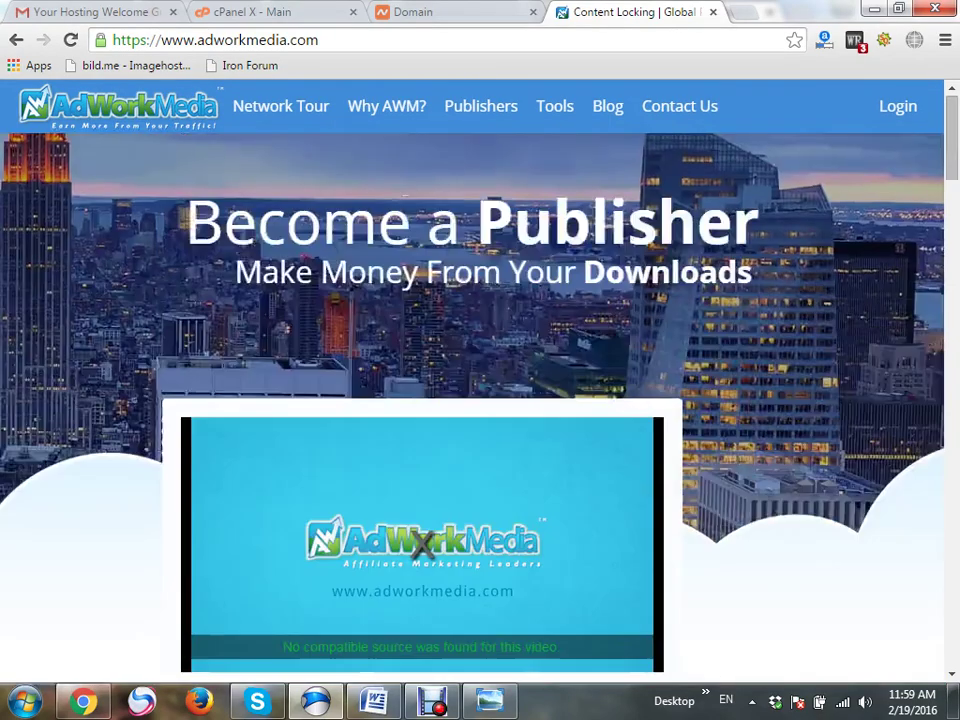
click(518, 112)
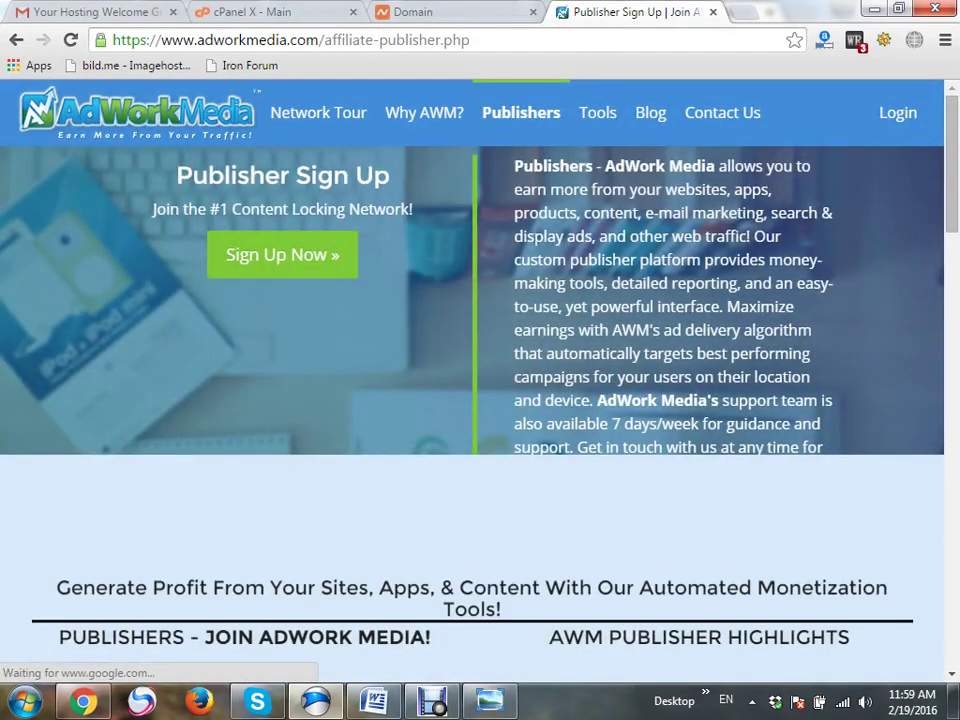
right_click(522, 112)
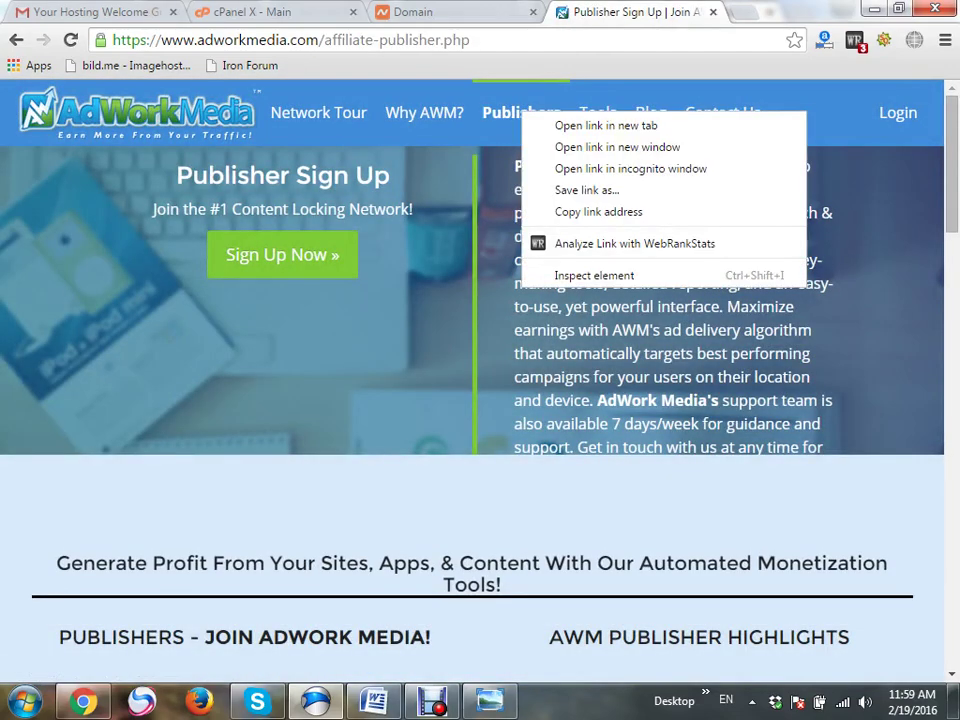
right_click(144, 314)
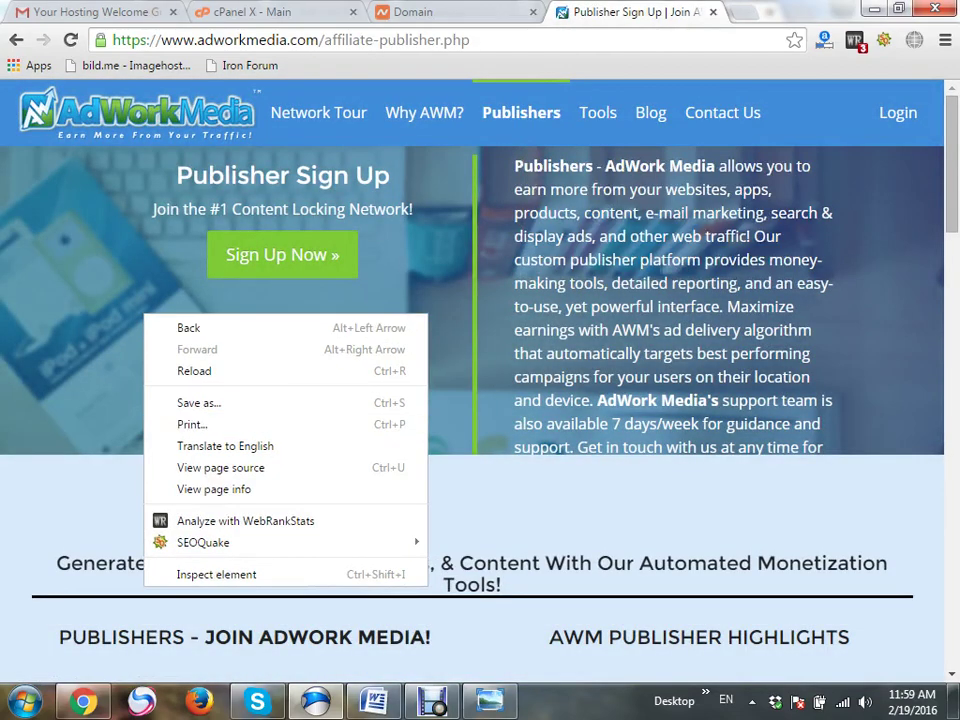
scroll(296, 300, down, 5)
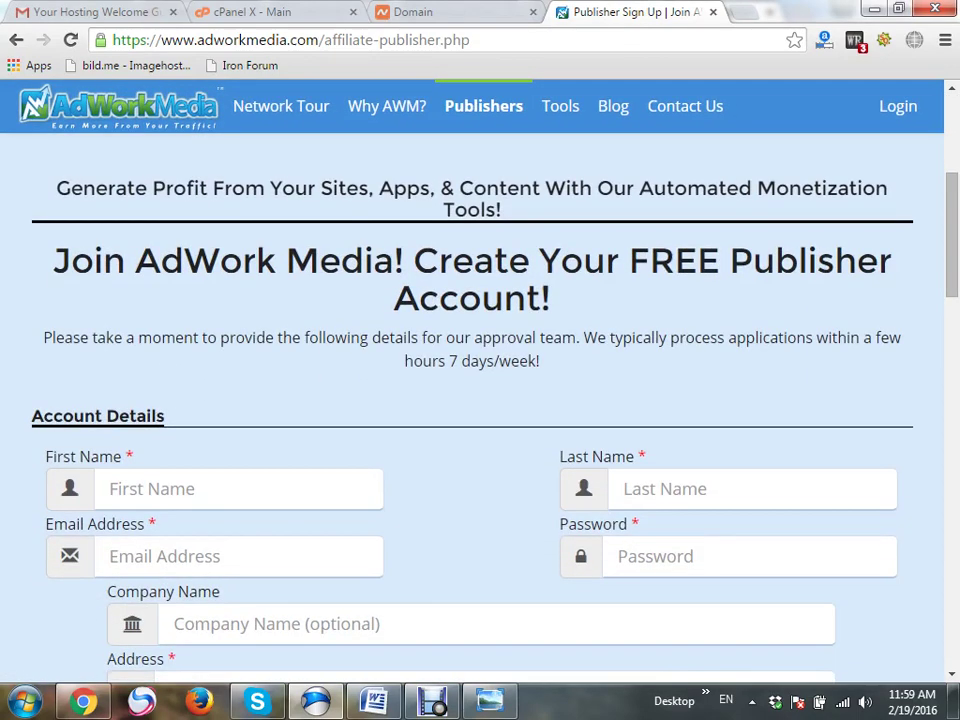
right_click(296, 248)
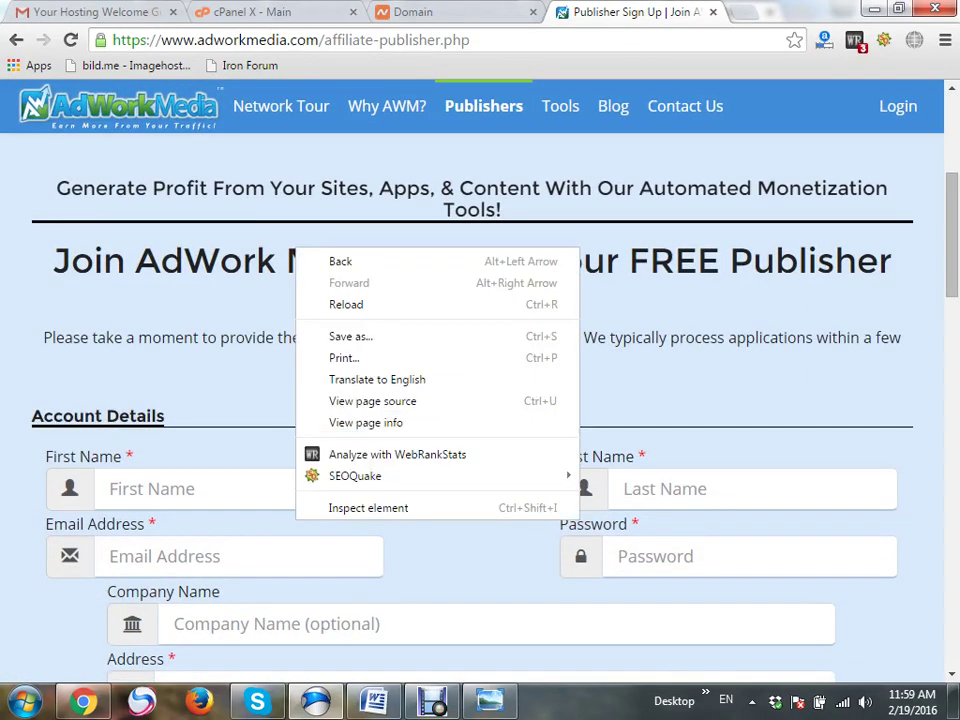
click(329, 532)
Step: Step through the First Name, Last Name, Email Address and Password fields
scroll(470, 400, down, 3)
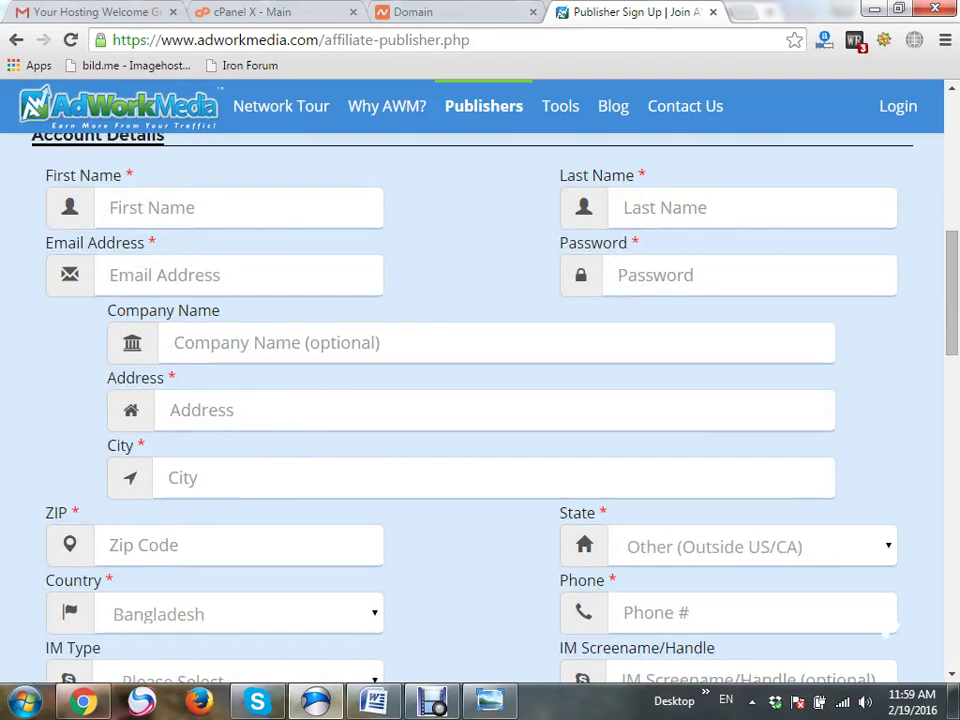
click(165, 208)
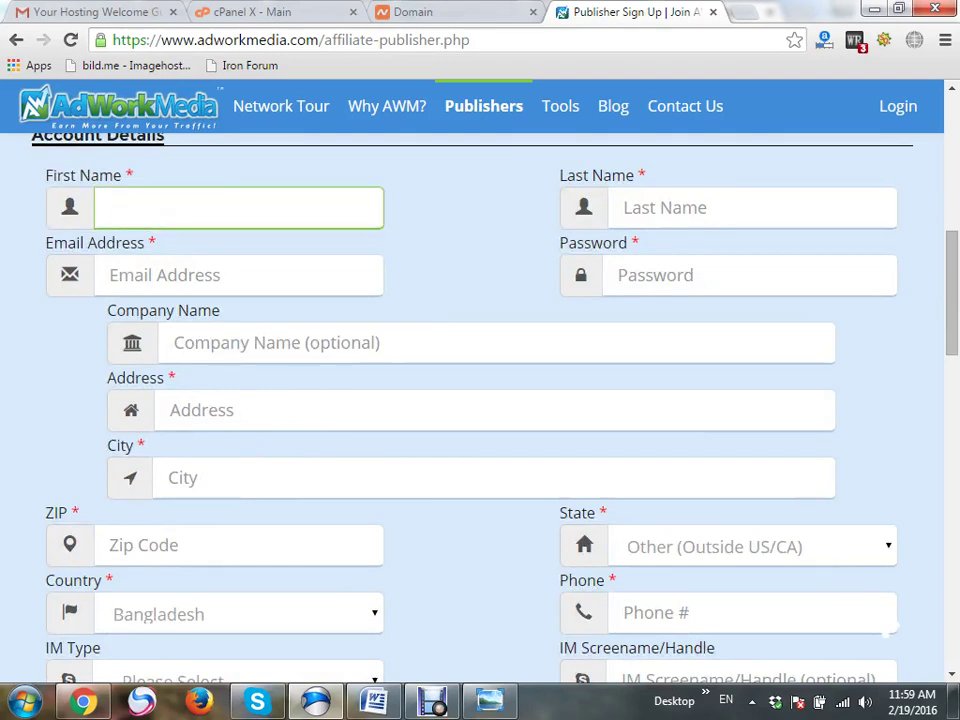
click(665, 208)
click(165, 275)
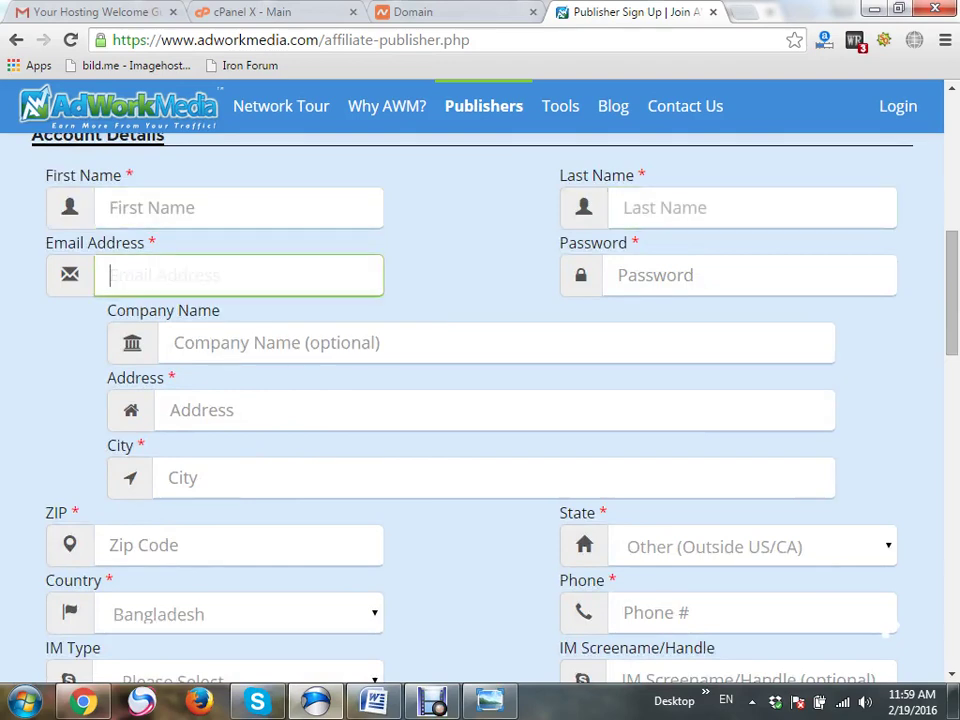
click(655, 275)
Step: Move through Company, Address and City, keeping the state as Other (Outside US/CA)
key(Tab)
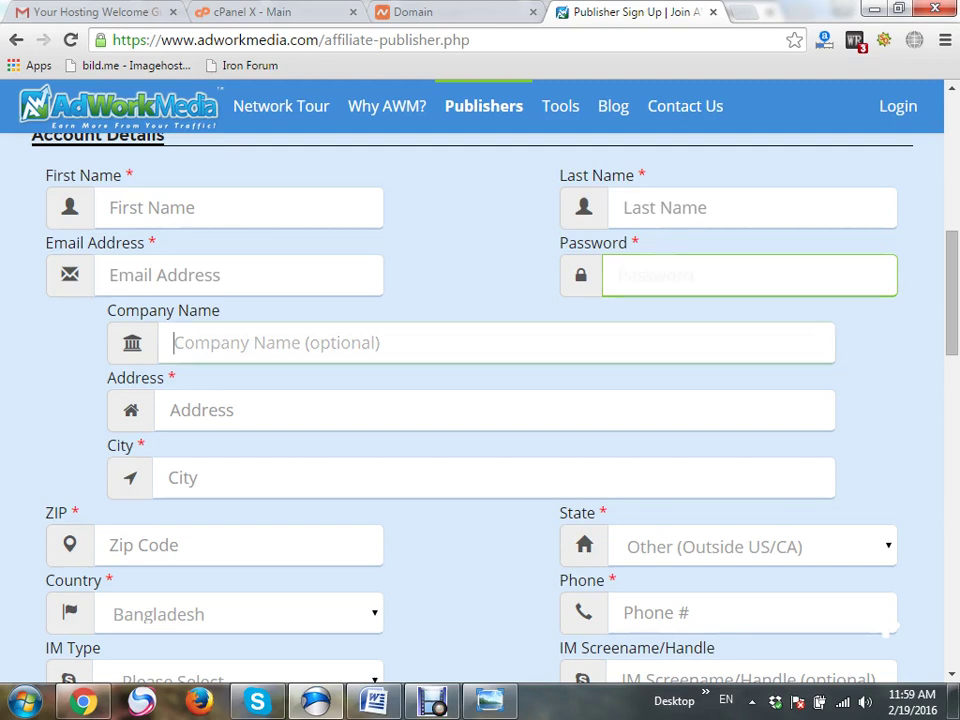
scroll(886, 627, down, 1)
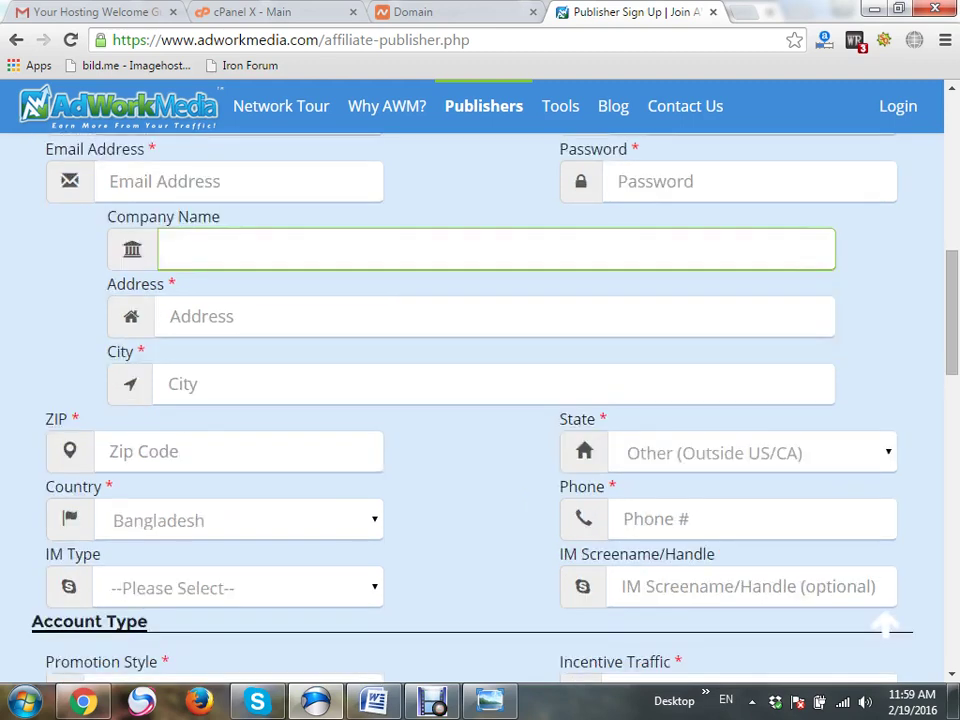
key(Tab)
key(Tab)
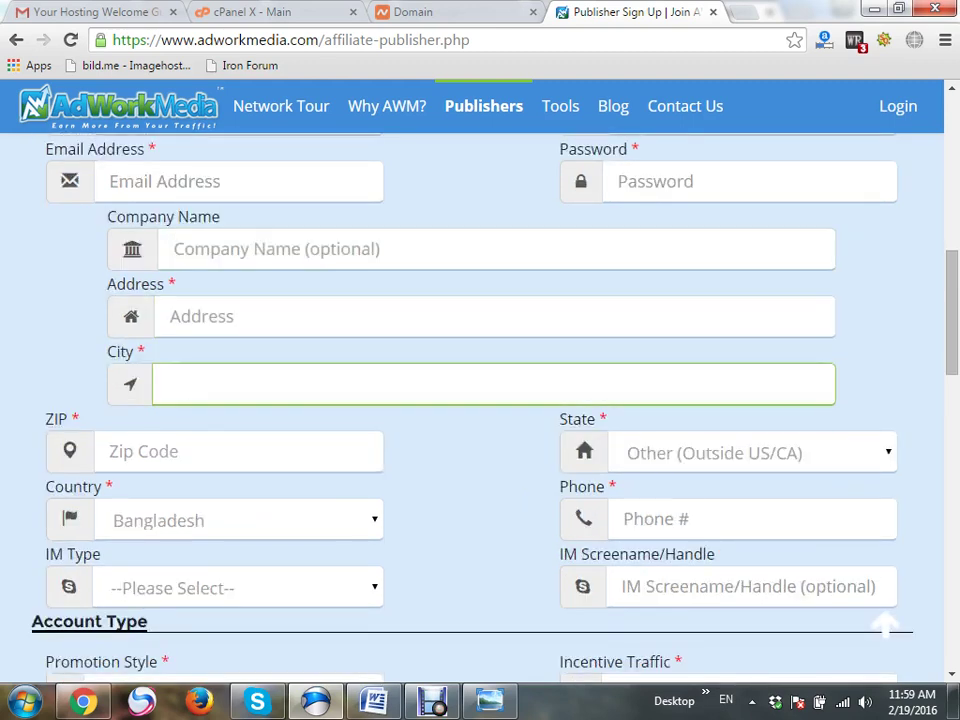
key(Tab)
scroll(886, 627, down, 1)
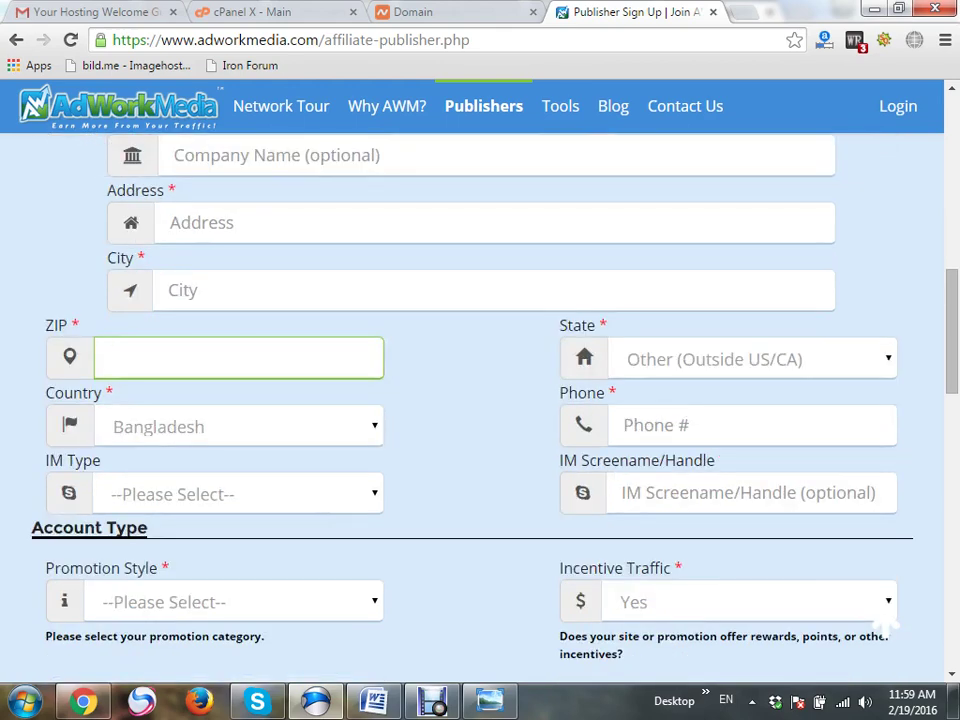
click(752, 359)
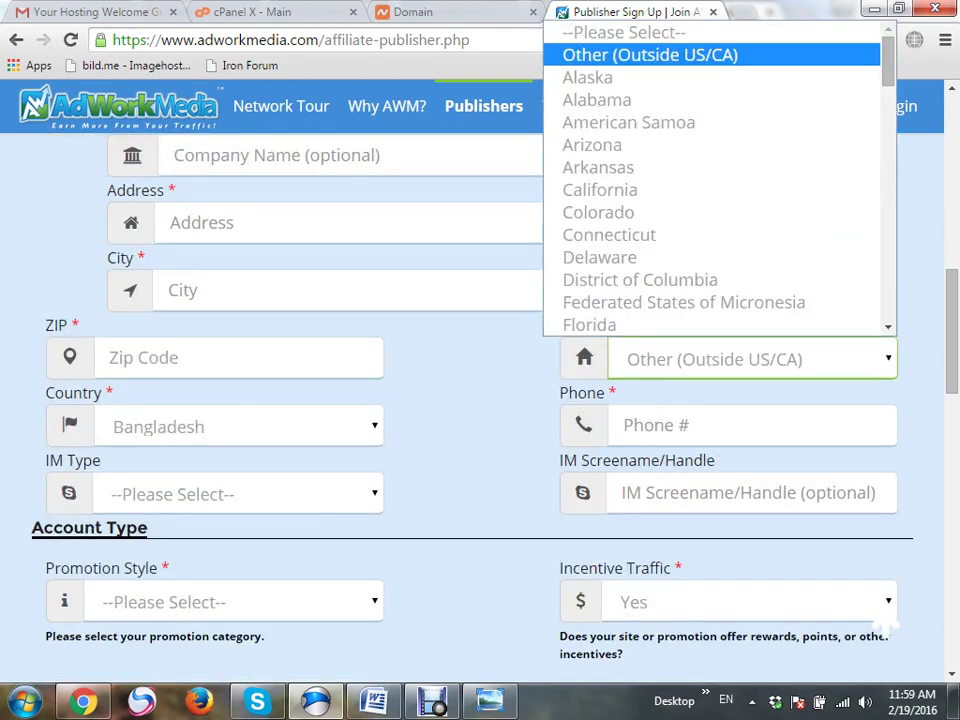
click(752, 359)
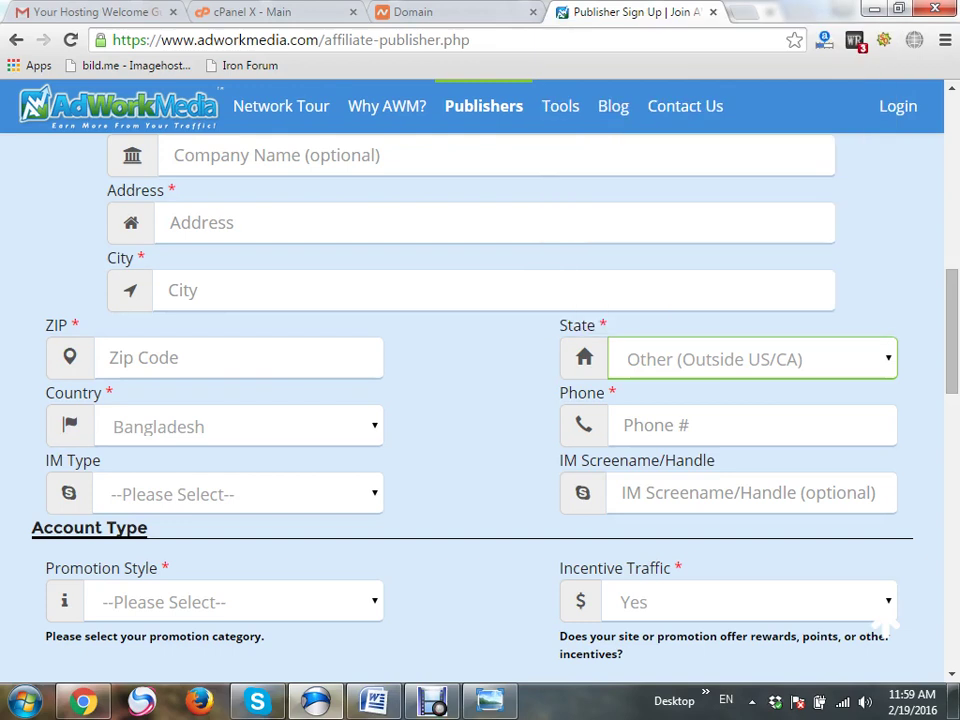
key(Tab)
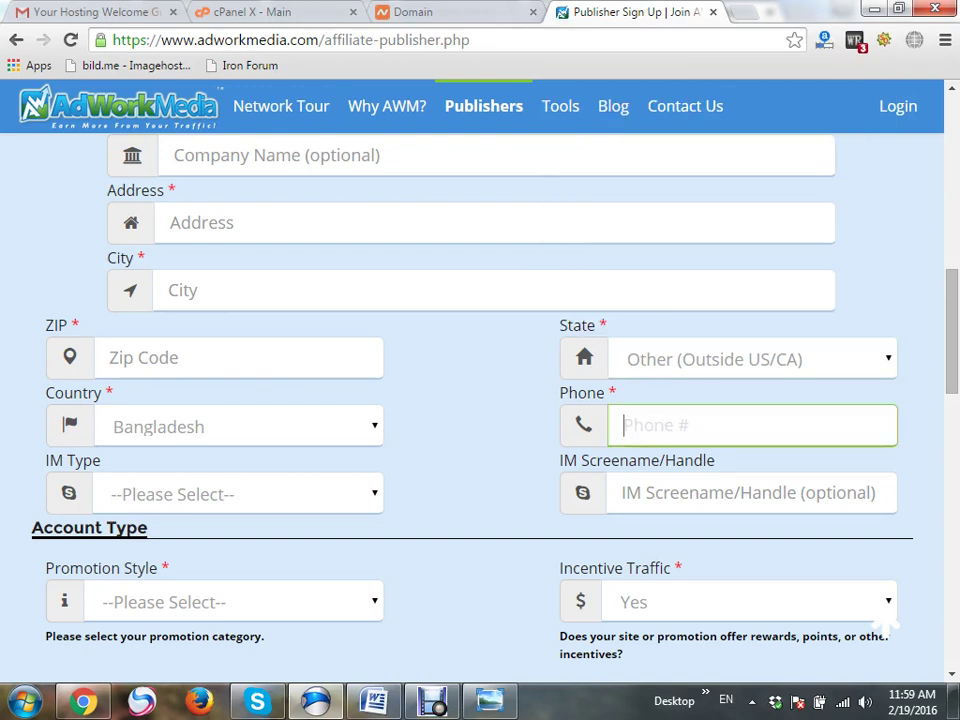
Step: Set the IM Type to Skype
key(Tab)
key(alt+Down)
key(Down)
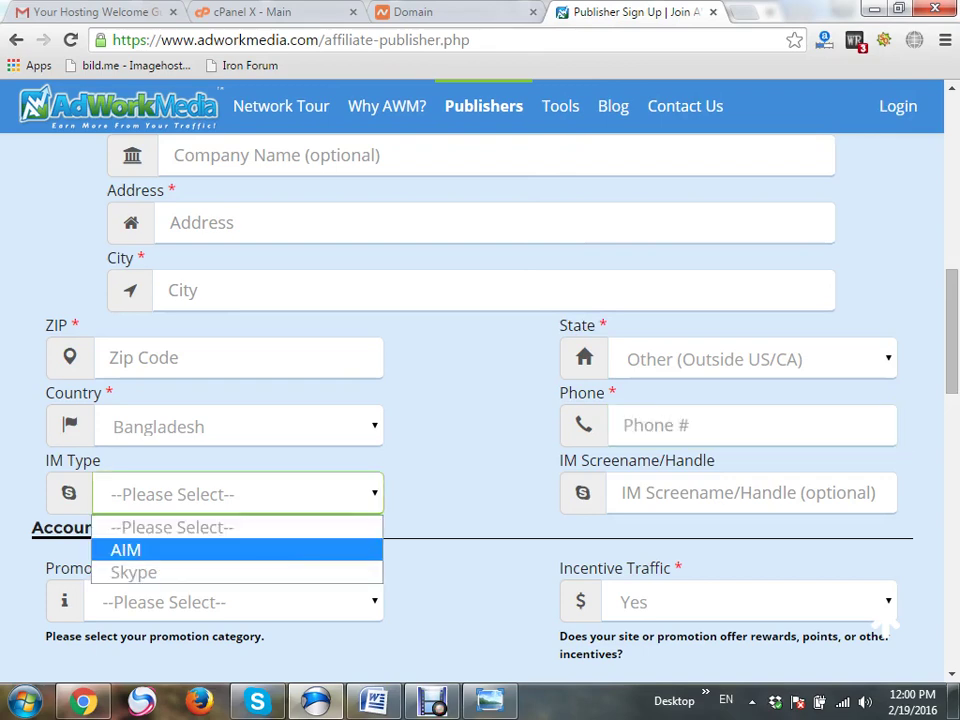
key(Down)
key(Return)
Step: Set the Promotion Style to Website
key(Tab)
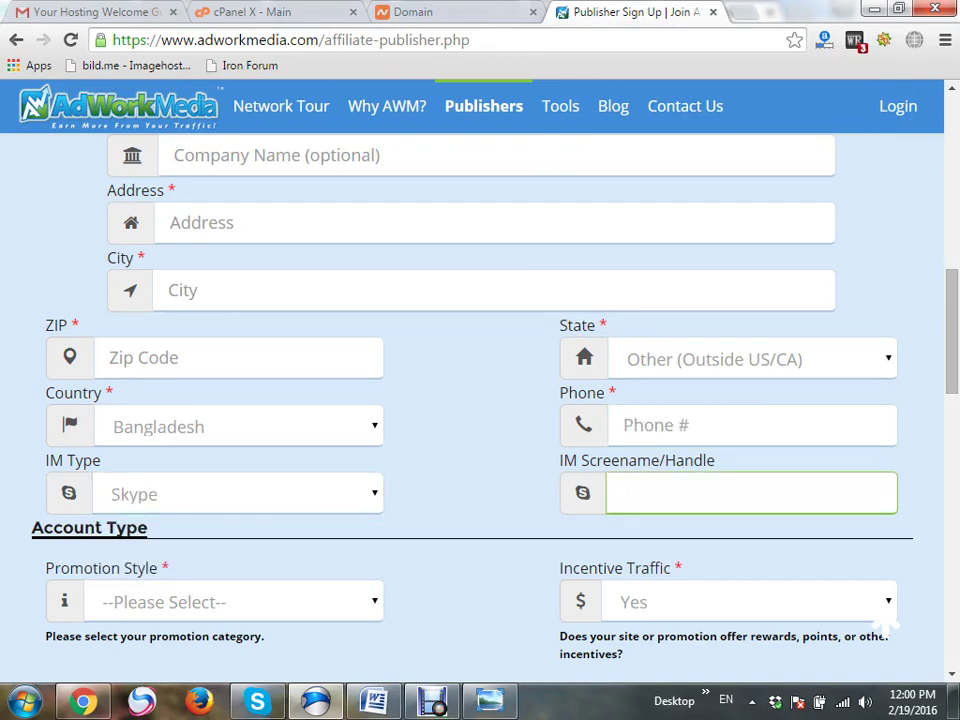
scroll(885, 622, down, 3)
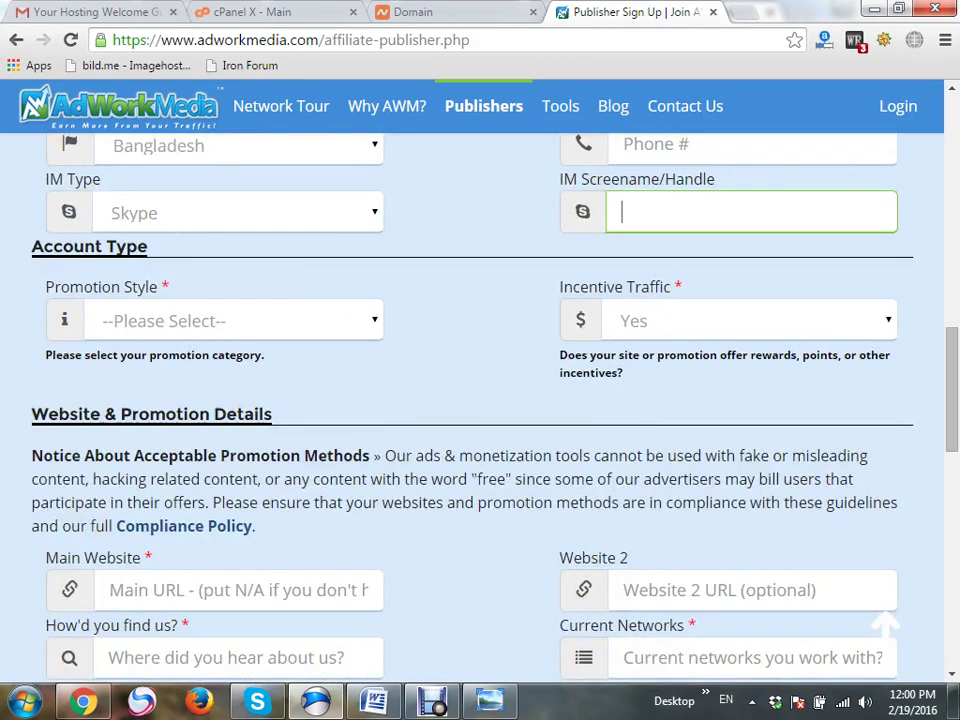
key(Tab)
key(alt+Down)
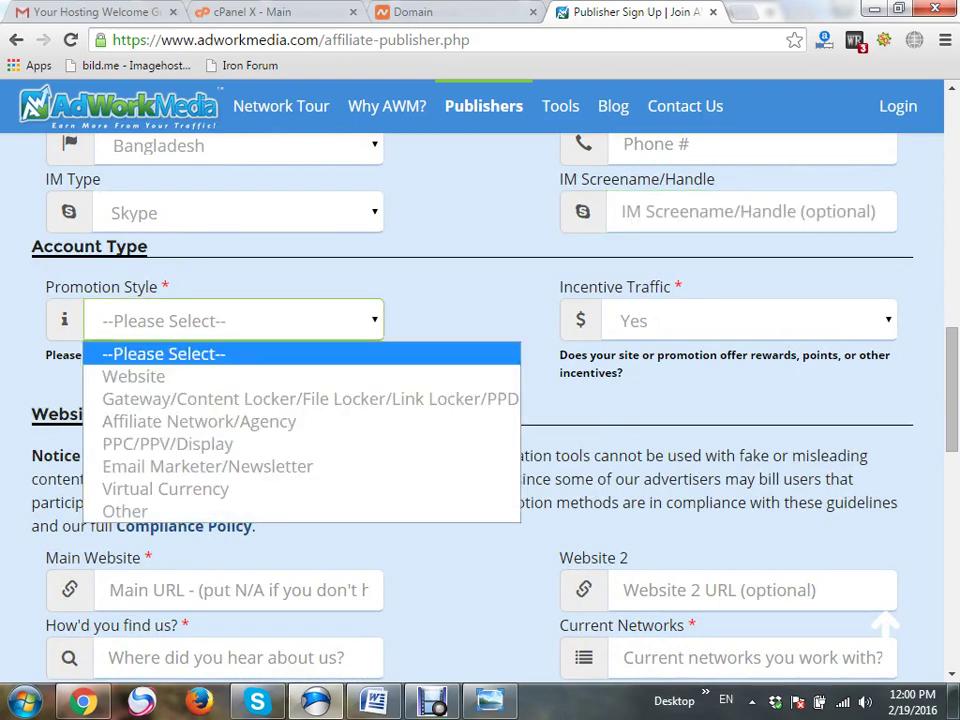
key(Down)
key(Return)
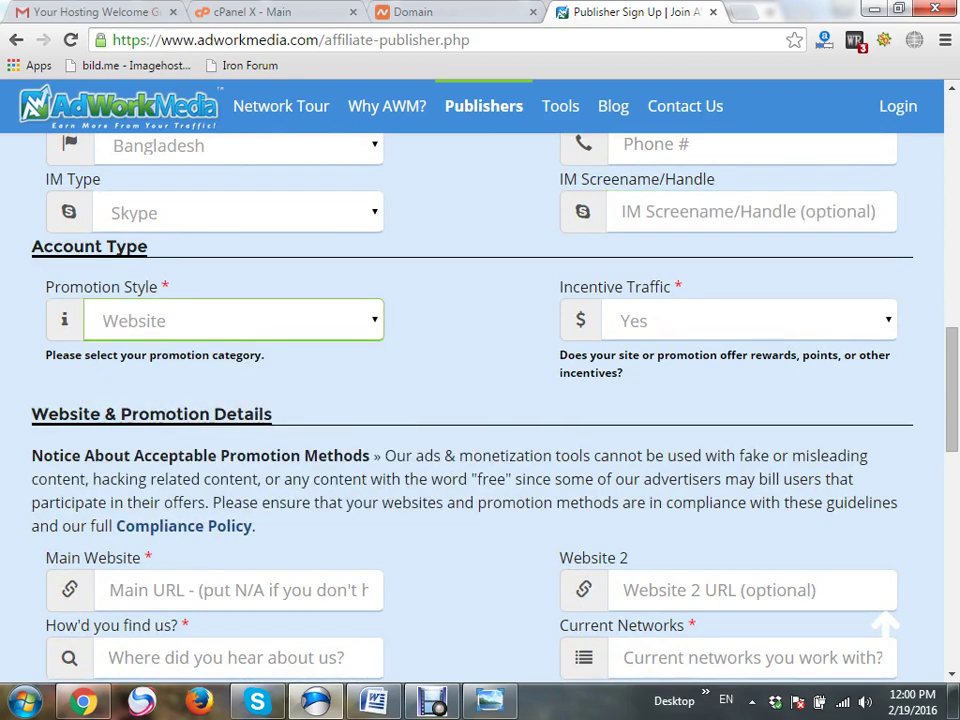
Step: Answer No to the Incentive Traffic question
key(Tab)
key(alt+Down)
key(Down)
key(Return)
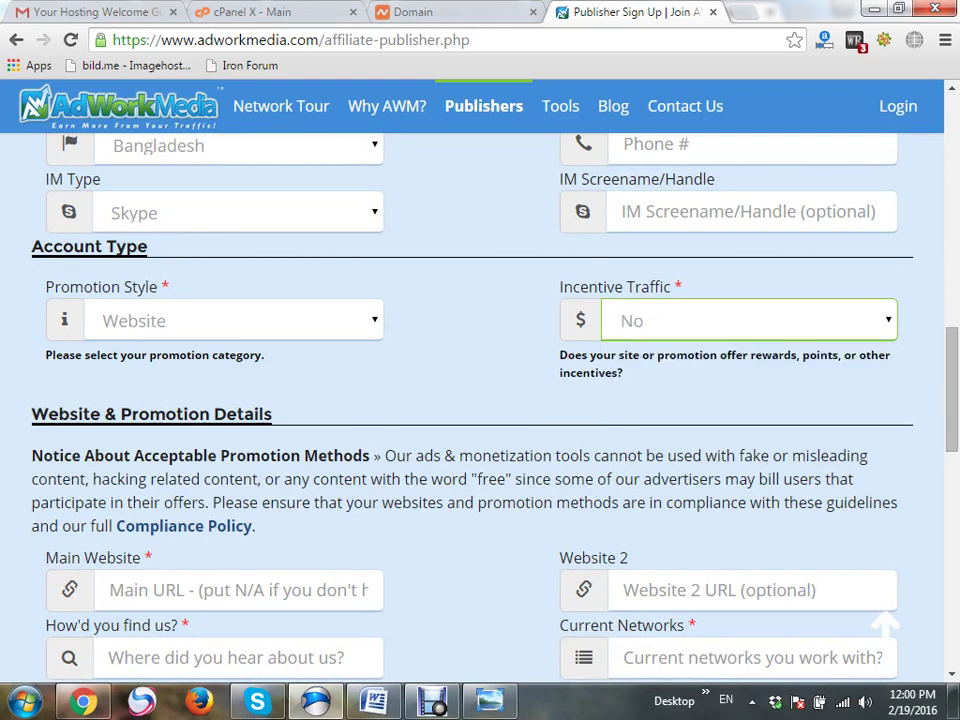
Step: Enter 'mthink.com' as the How'd you find us? answer, leaving Main Website and Current Networks empty
scroll(480, 400, down, 2)
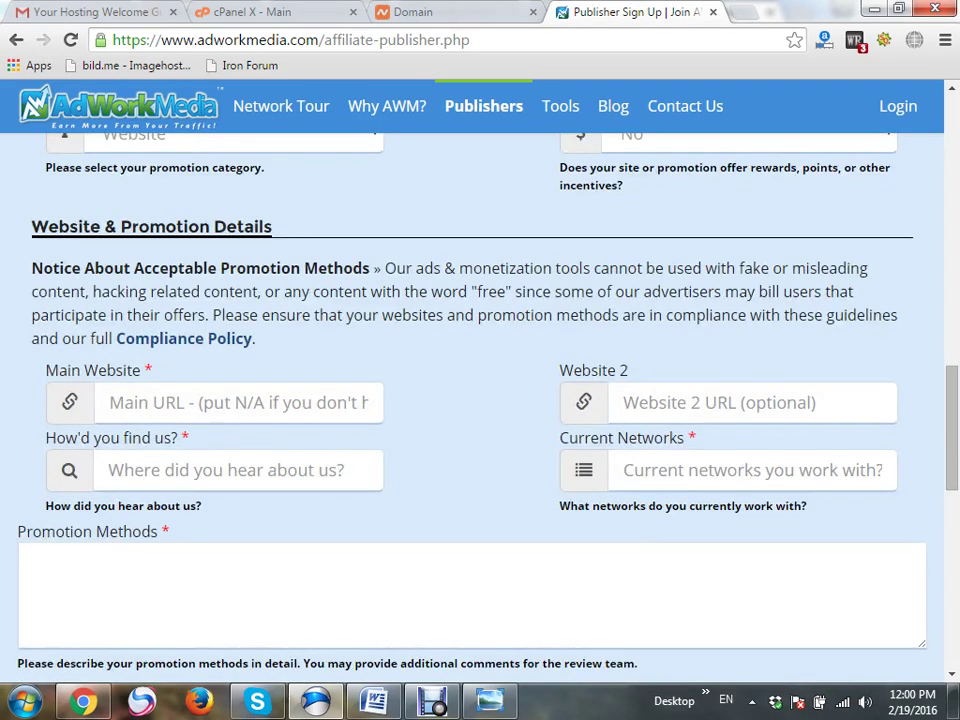
click(238, 402)
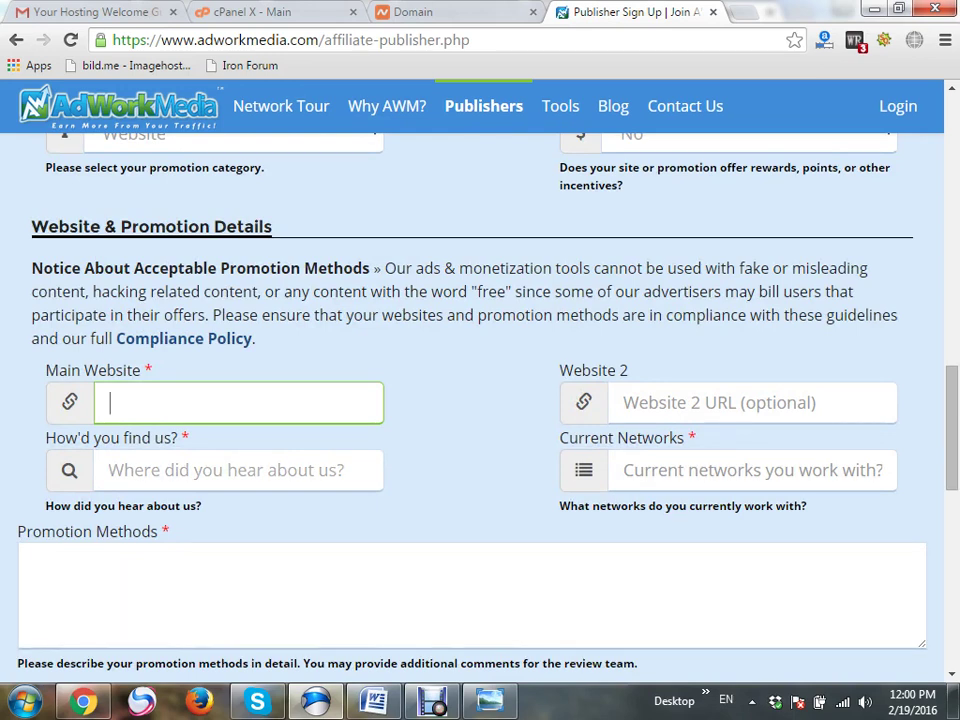
click(238, 470)
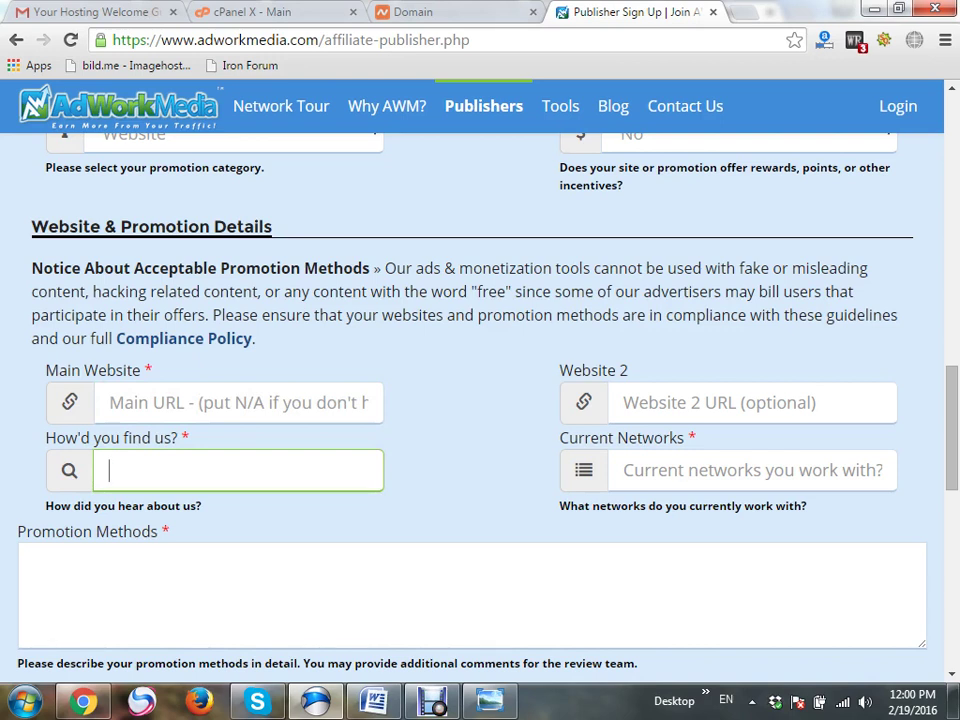
text(mthink.com)
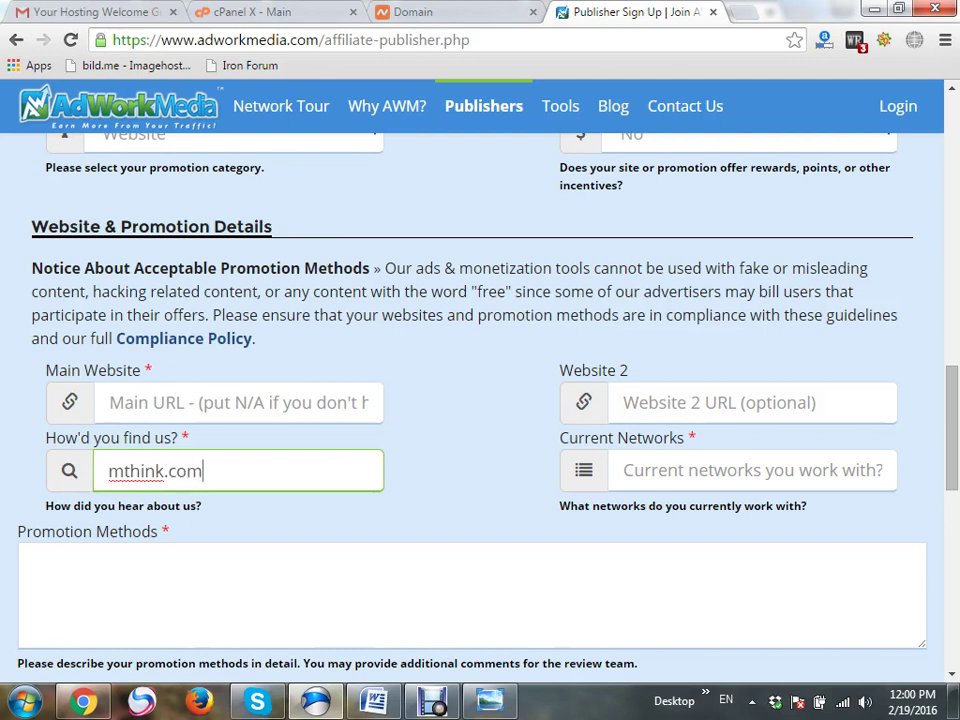
click(720, 470)
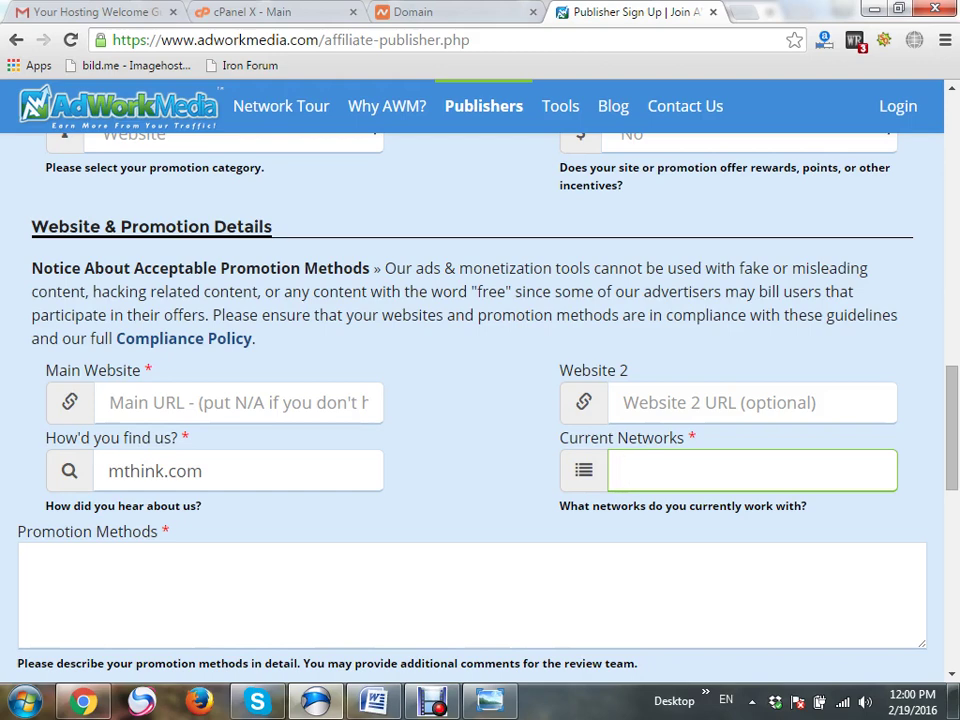
scroll(470, 400, down, 2)
click(470, 405)
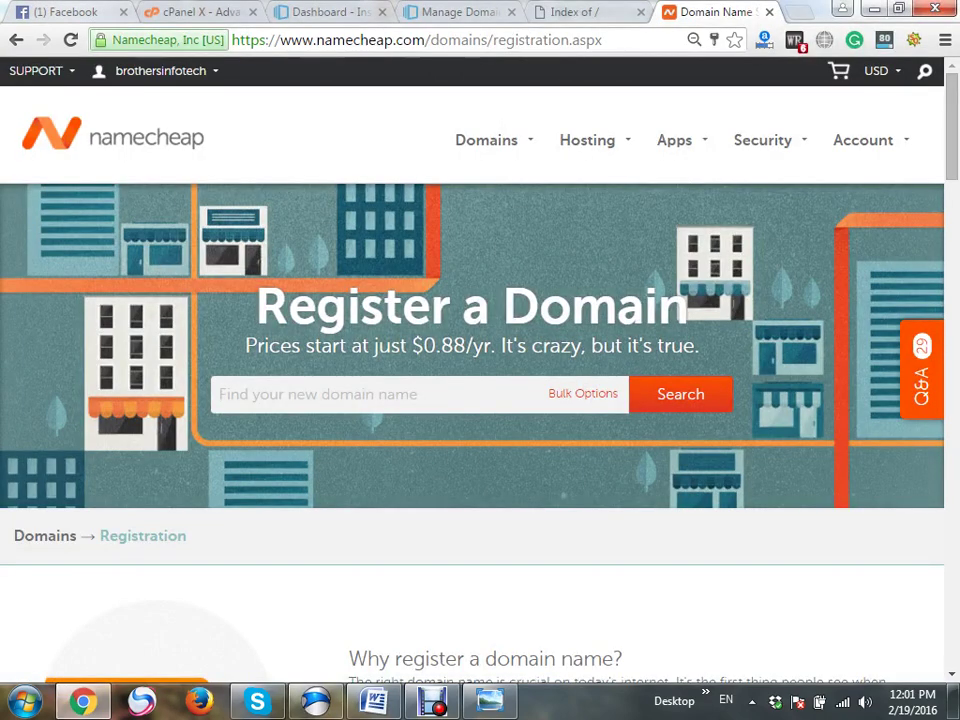
Step: On Facebook, show the Softnet IT CPA 1st Batch group's Files list with CPA-signup.docx
key(ctrl+1)
scroll(323, 135, up, 6)
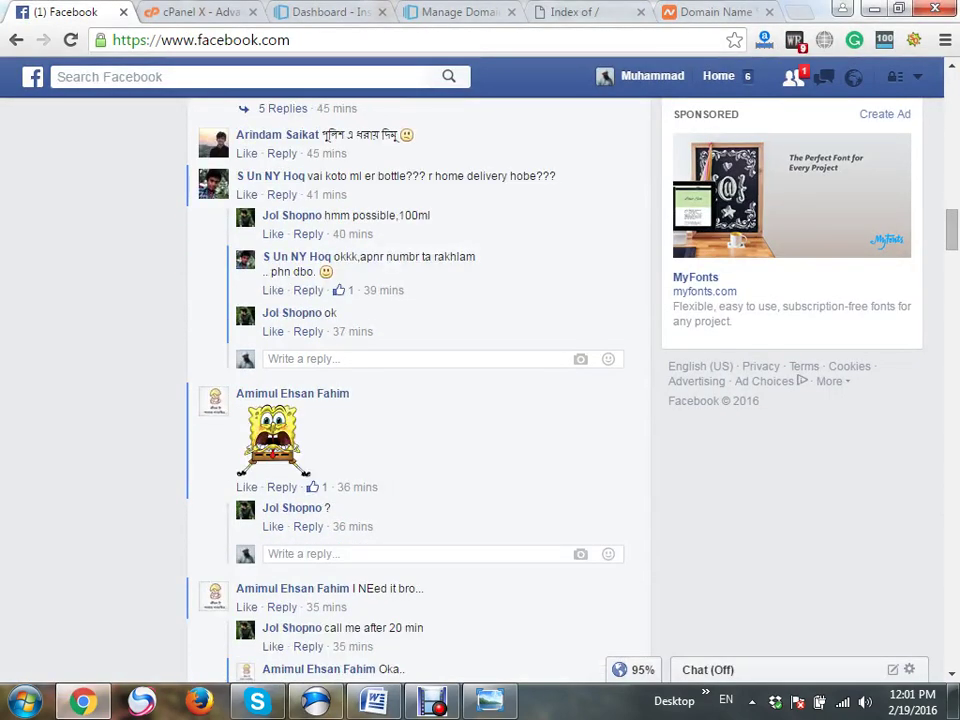
scroll(323, 135, up, 15)
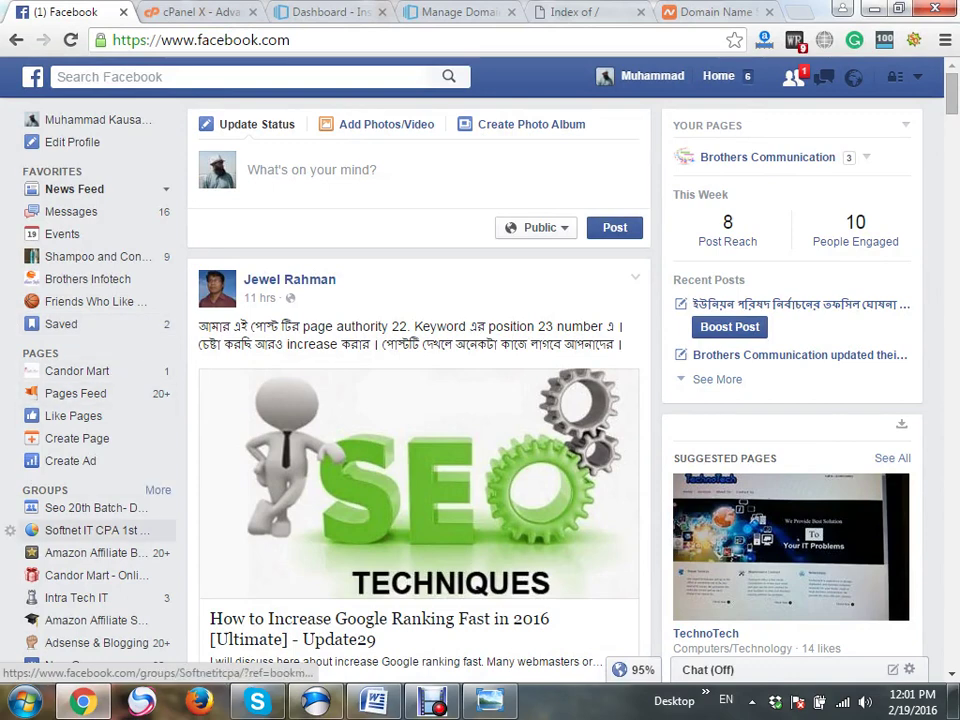
click(95, 530)
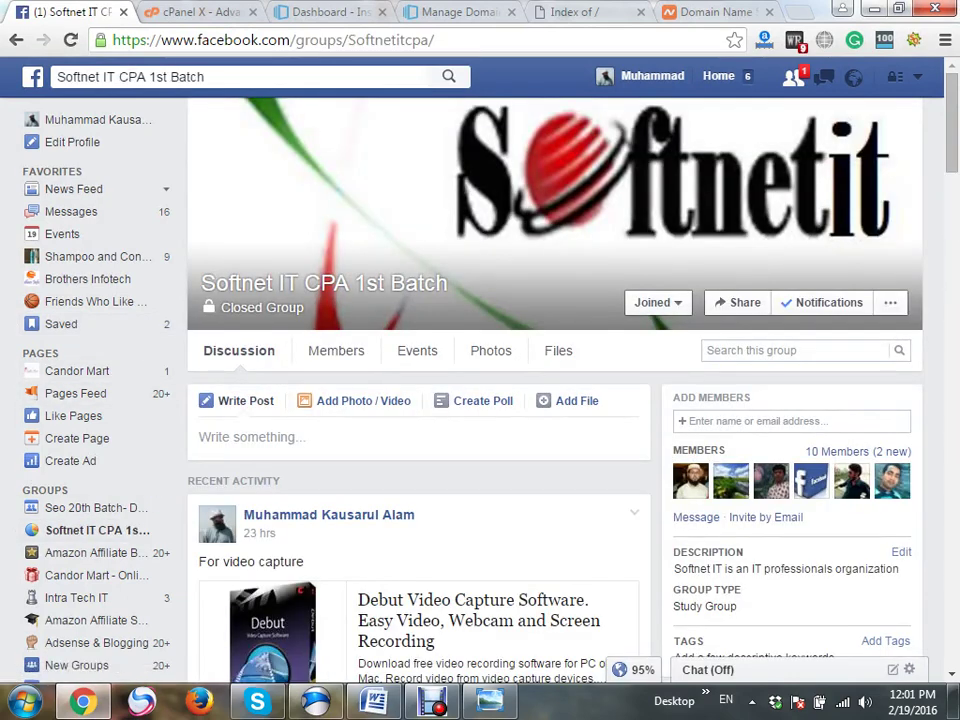
click(558, 350)
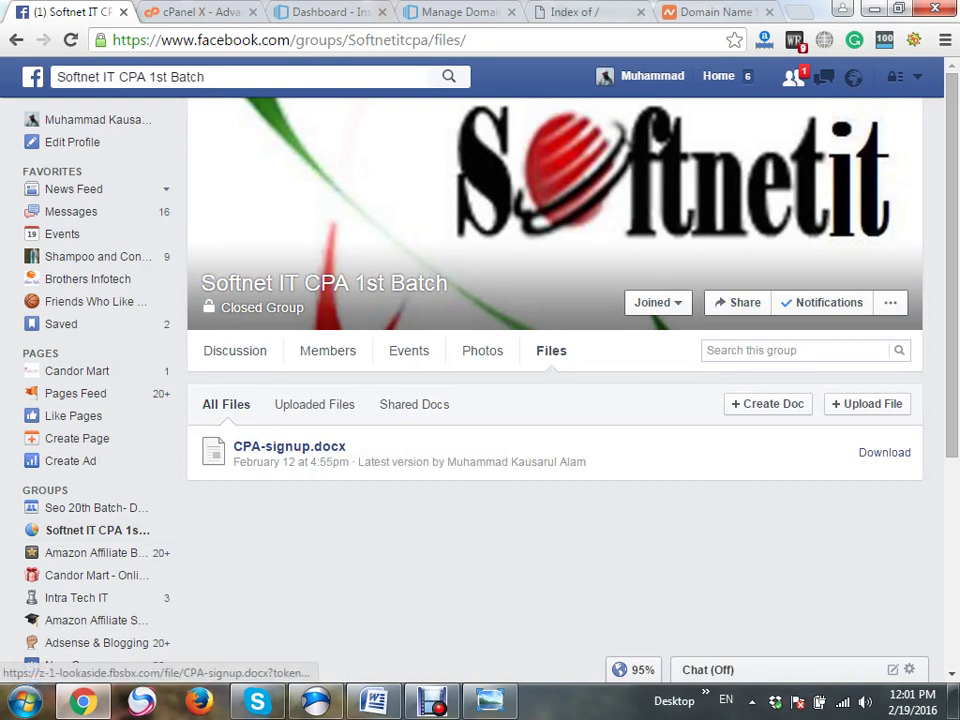
key(super)
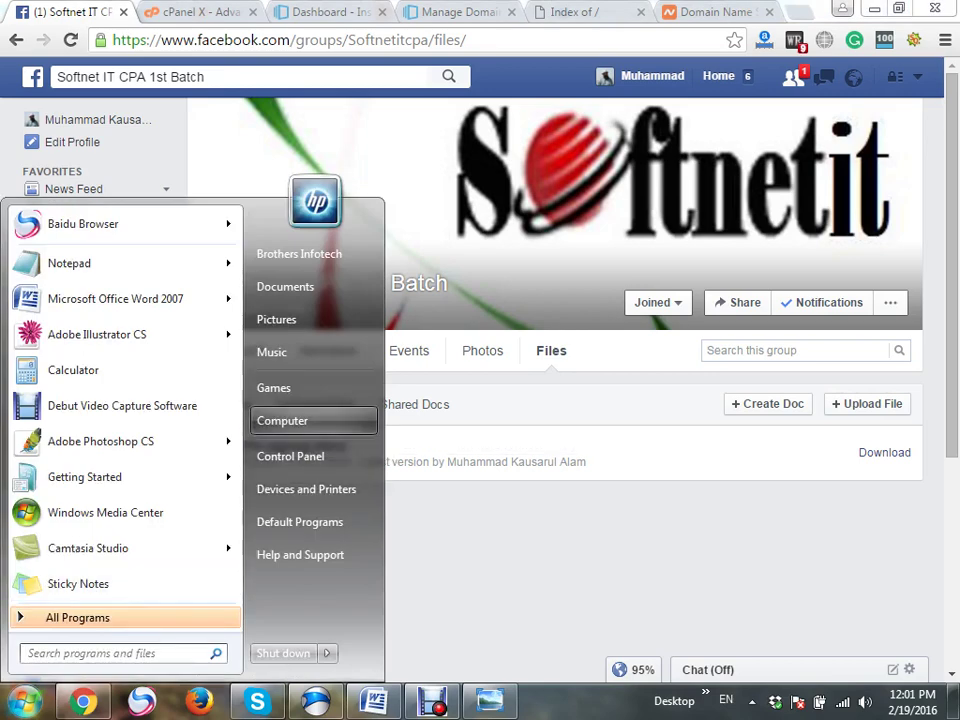
Step: Open the 'cpa signup' document from the Dropbox CPA folder
key(Return)
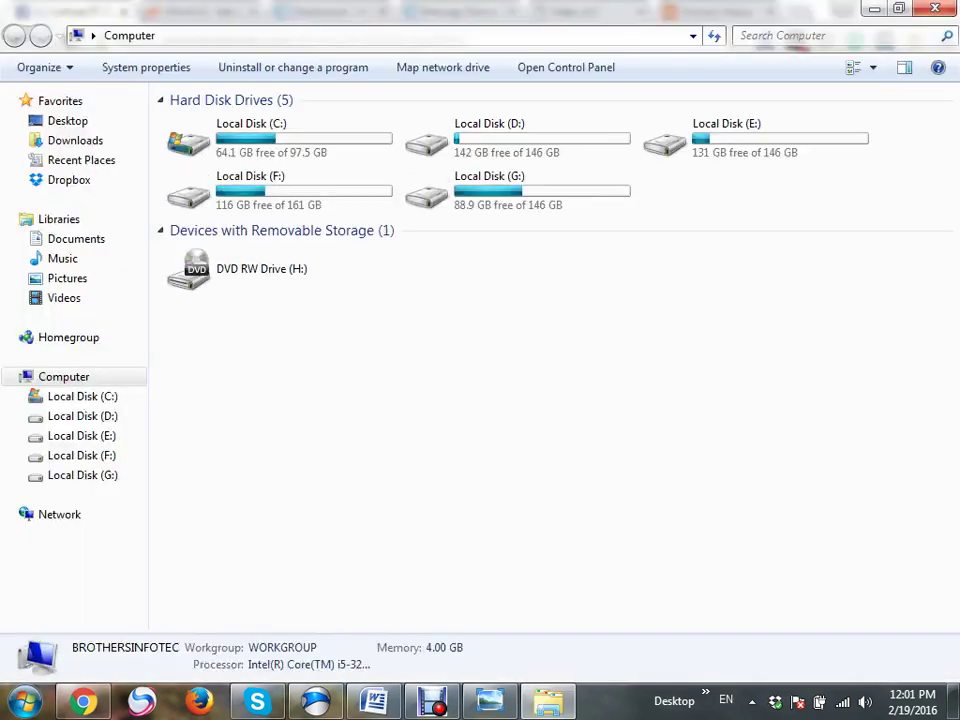
click(68, 180)
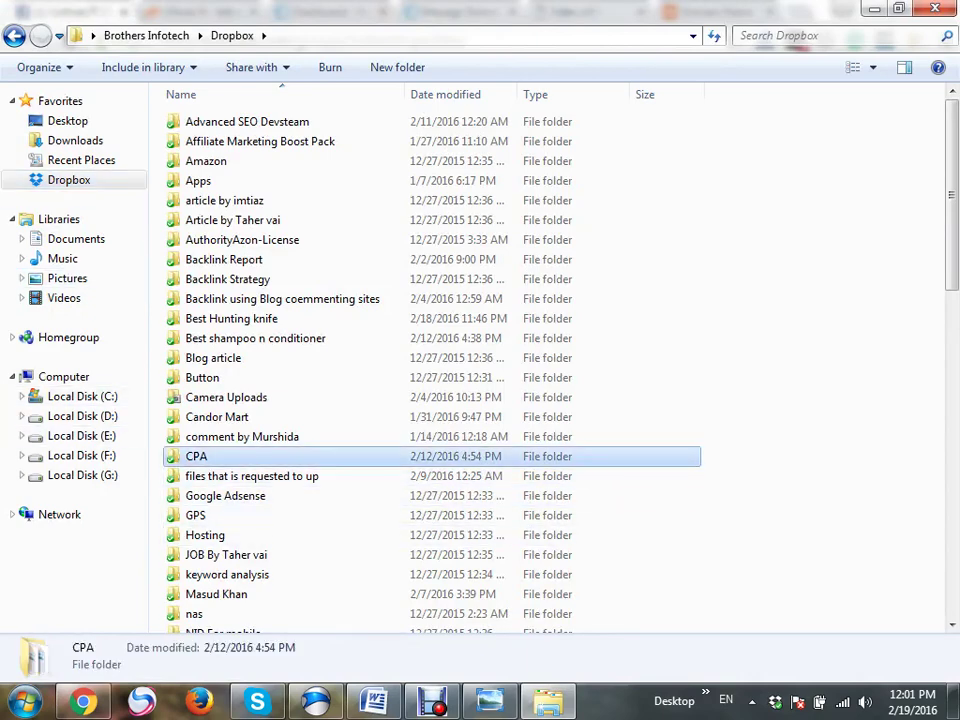
double_click(197, 456)
double_click(213, 181)
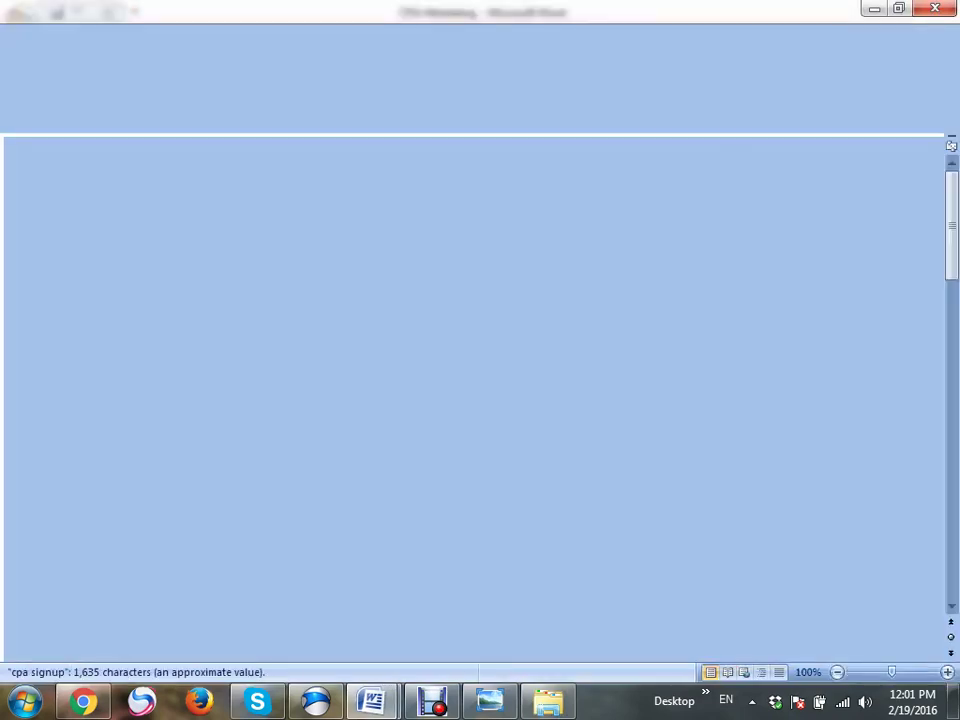
Step: Read through the cpa signup traffic-plan paragraph without editing, then return to the AdWork Media form
scroll(473, 350, down, 8)
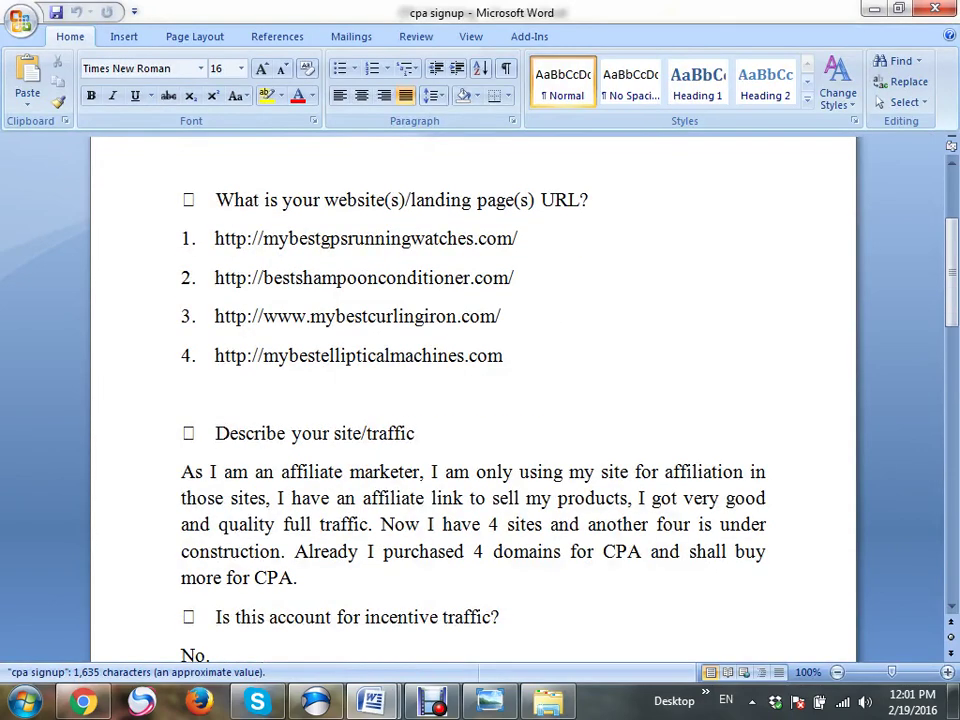
scroll(473, 350, down, 5)
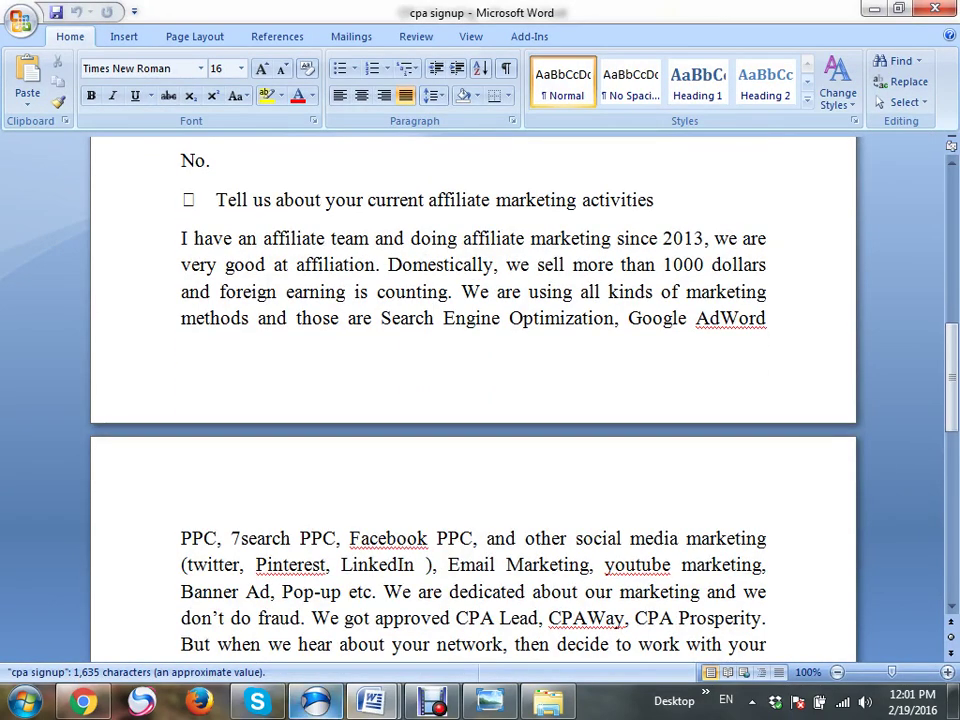
key(alt+Tab)
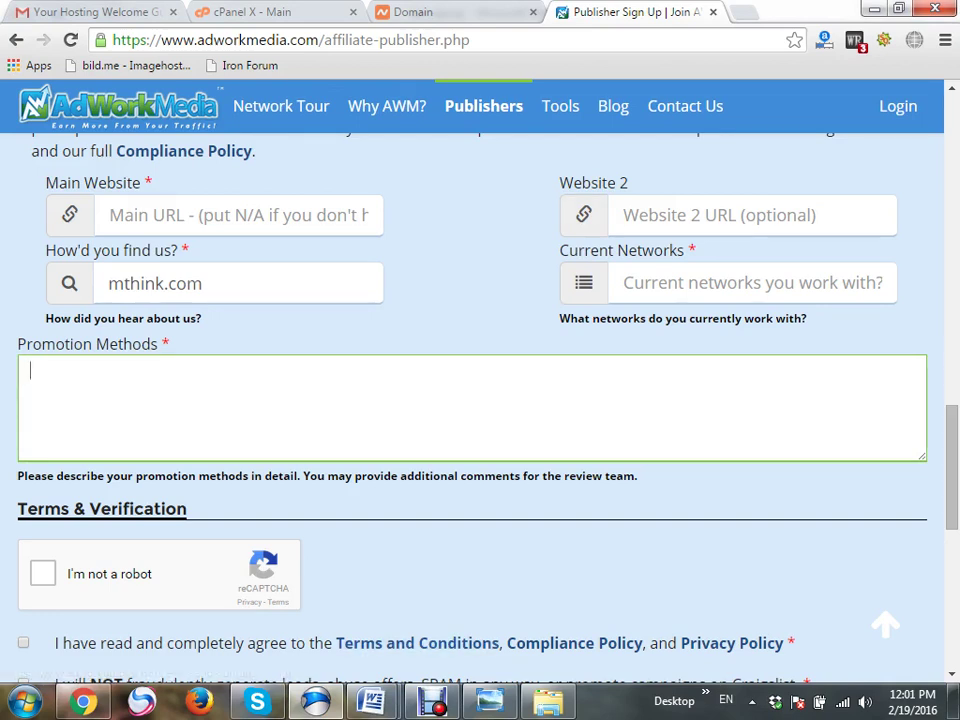
mouse_move(372, 700)
click(480, 580)
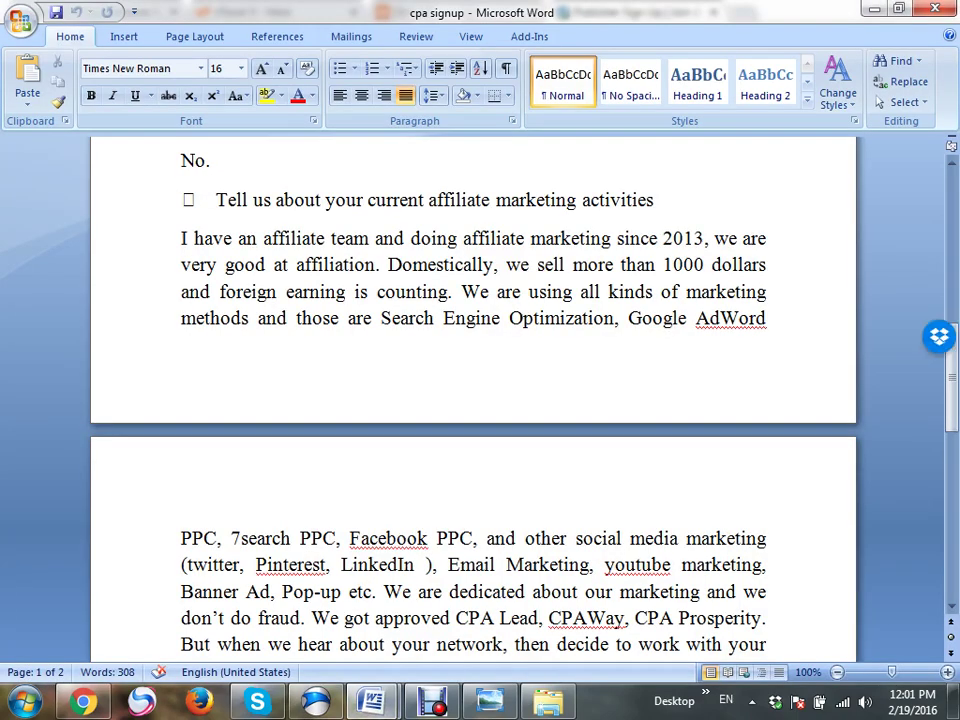
scroll(473, 400, down, 5)
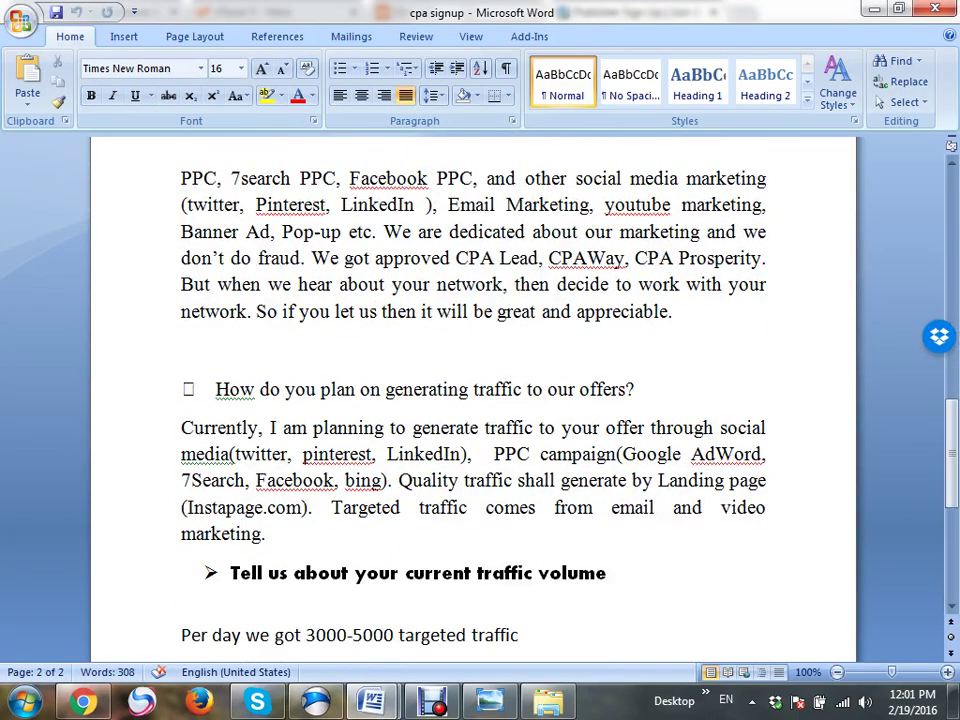
scroll(473, 400, down, 1)
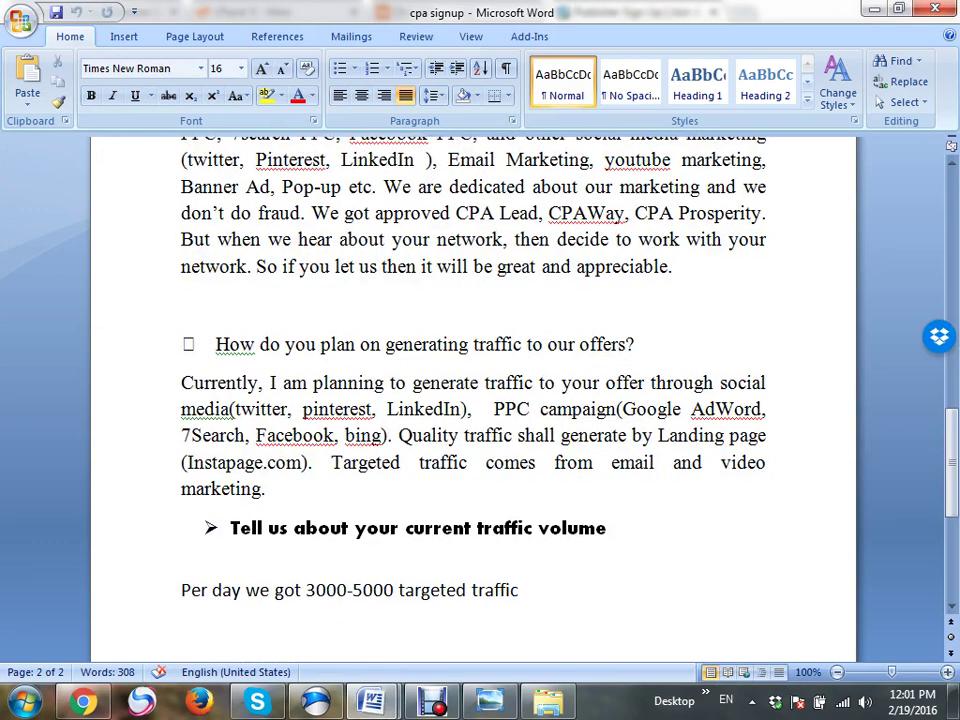
drag(183, 344, 270, 492)
drag(270, 490, 200, 372)
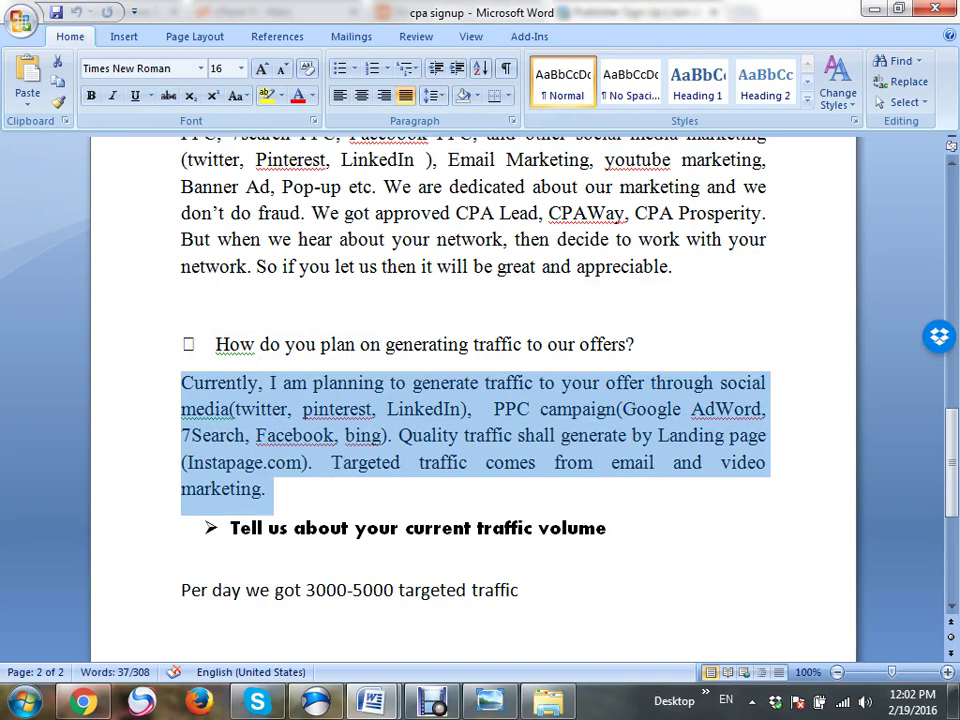
click(309, 409)
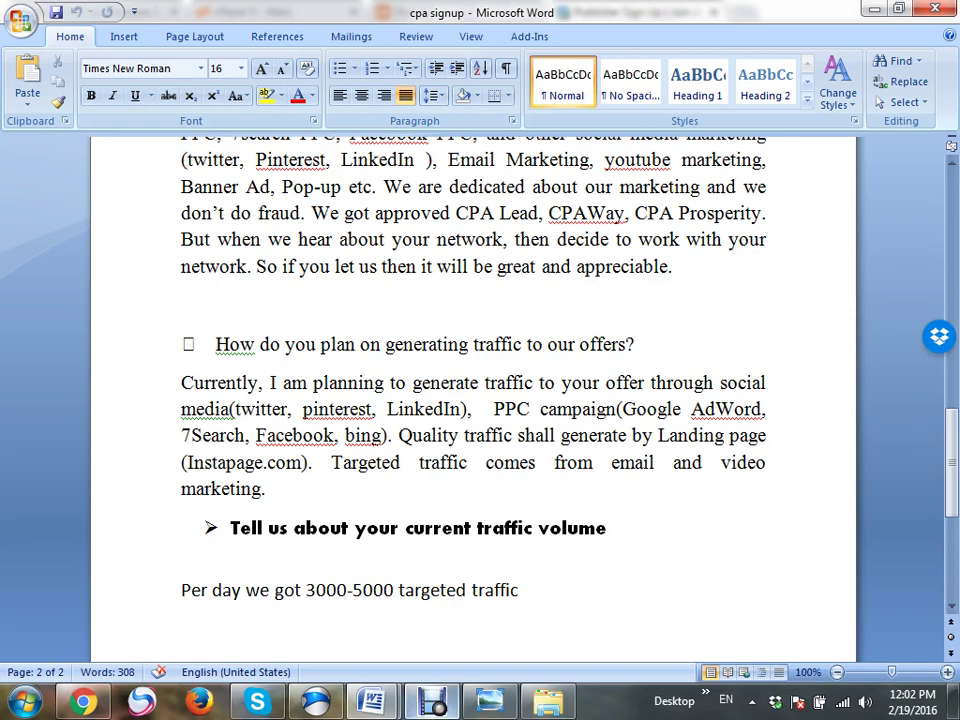
key(alt+Tab)
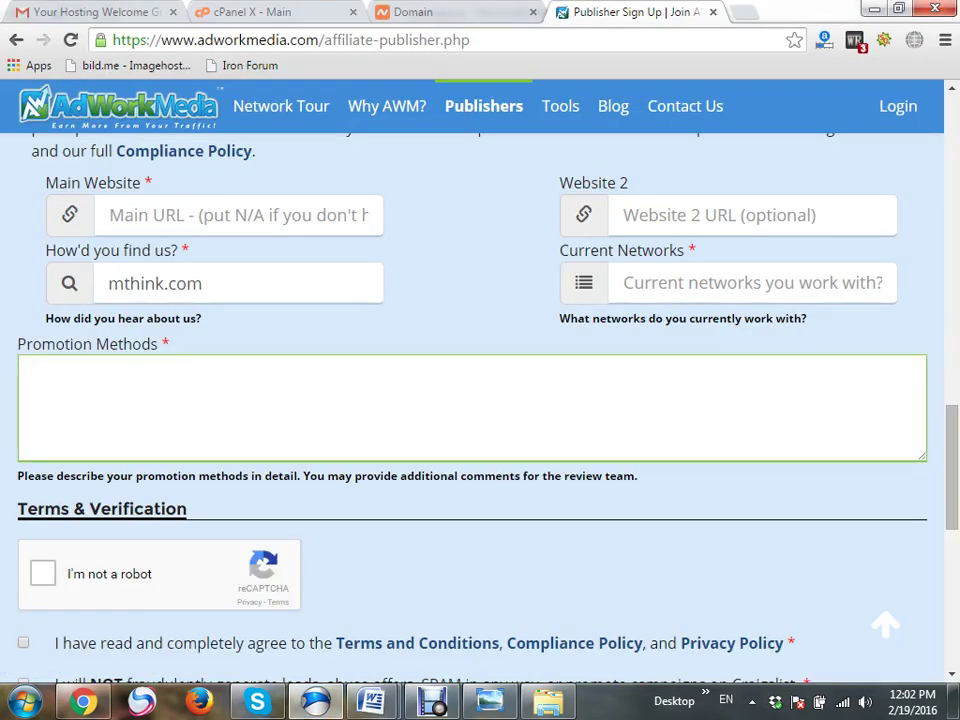
Step: Tick the I'm not a robot reCAPTCHA box and scroll past the terms and back
click(43, 573)
scroll(43, 573, down, 3)
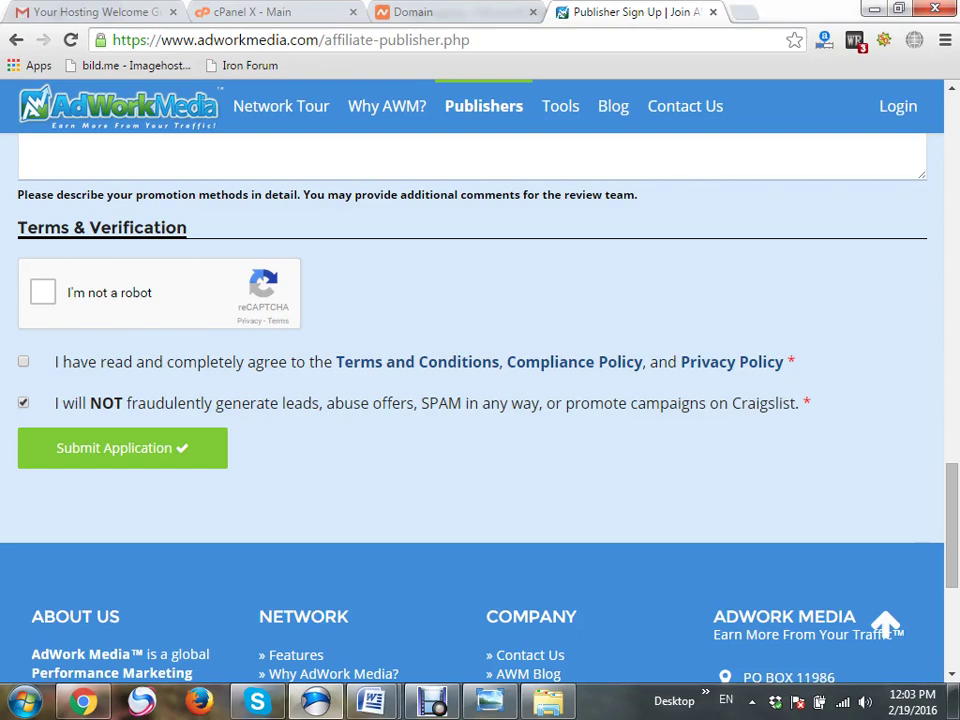
scroll(472, 400, up, 18)
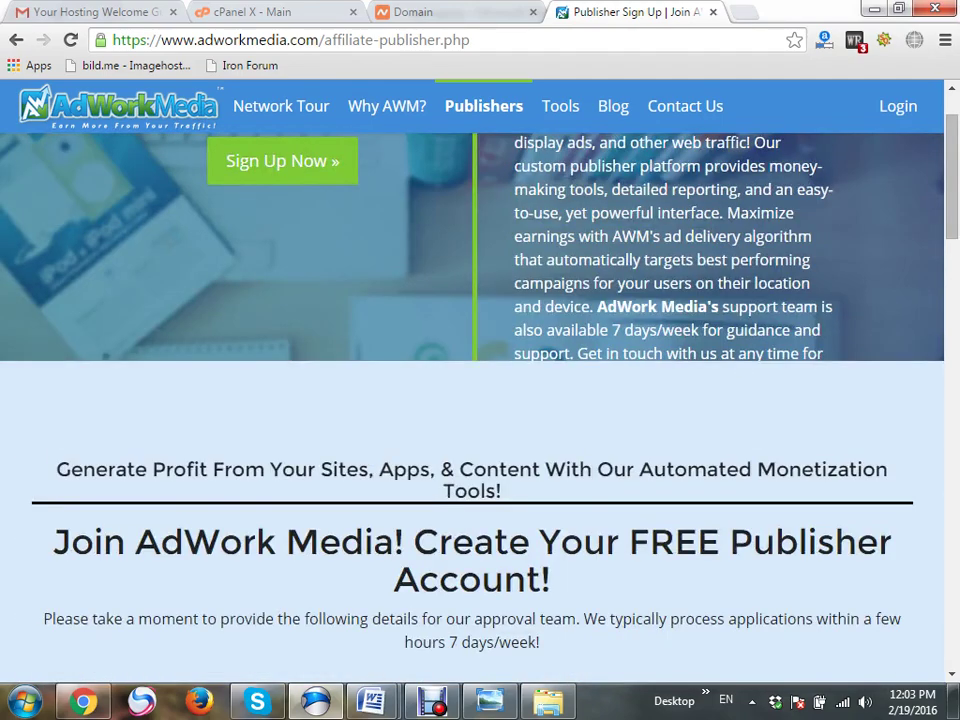
Step: Load the Adscend Media site in a new tab, glance at AdWork Media sign-up, then return
click(742, 12)
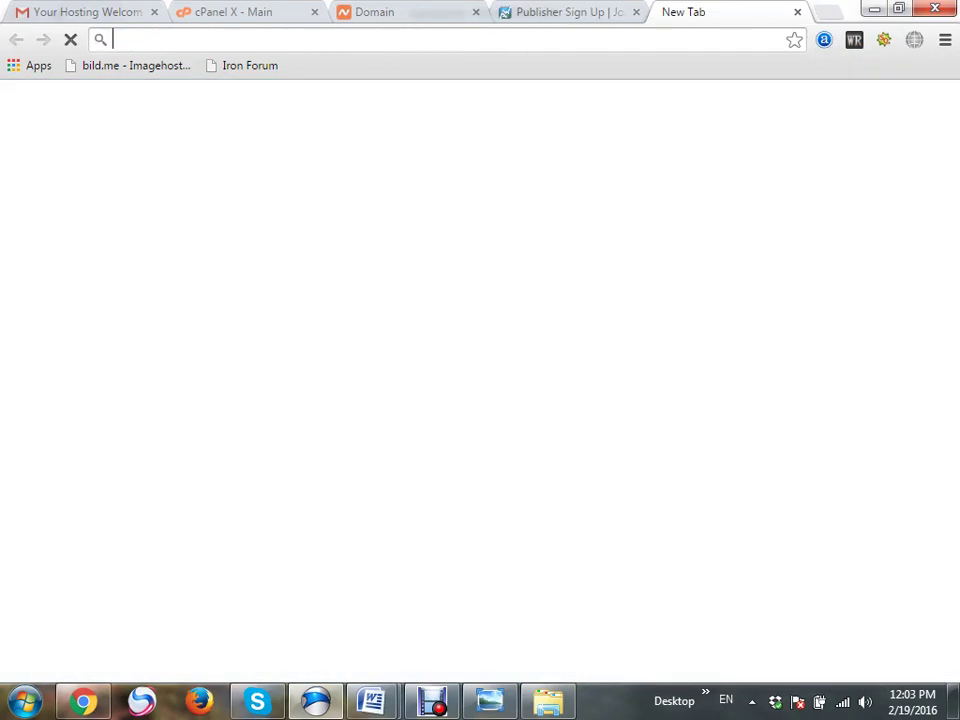
text(ad)
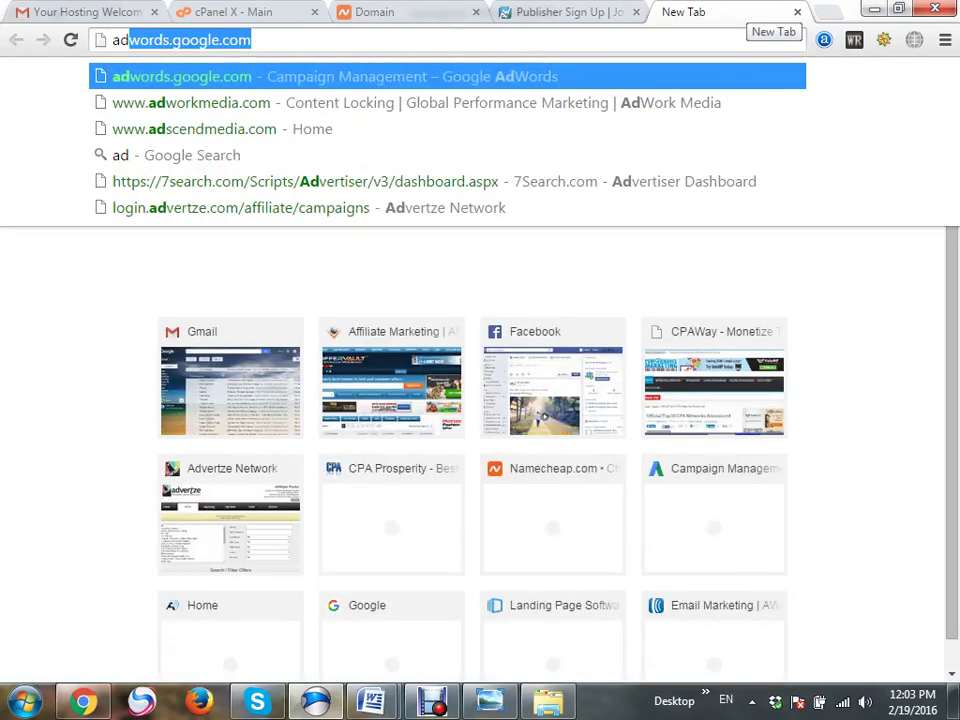
text(s)
key(Return)
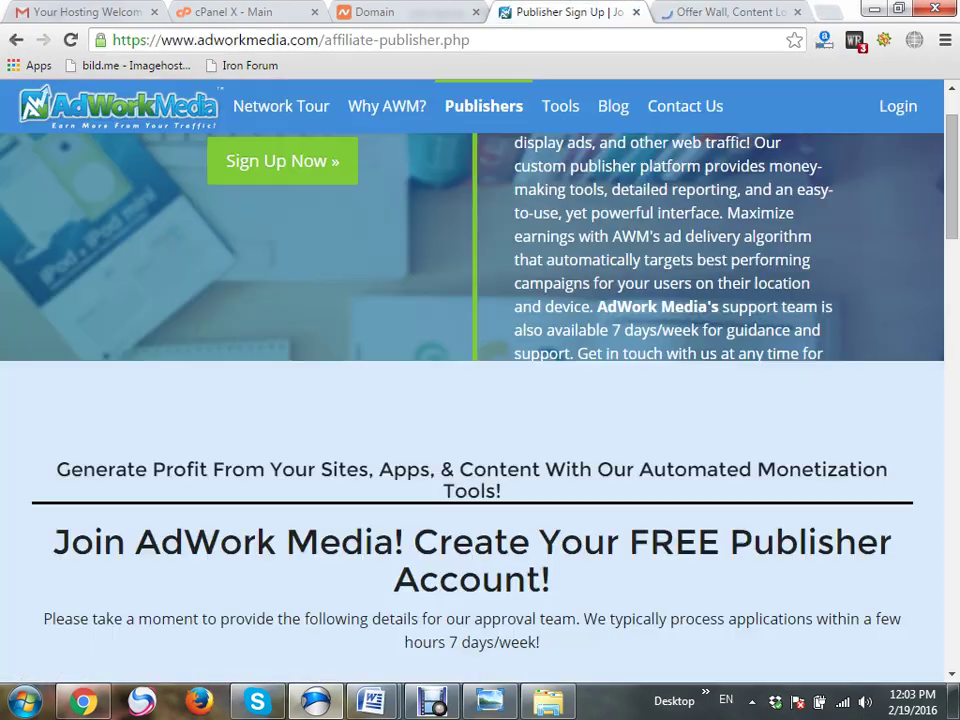
click(565, 12)
key(ctrl+Tab)
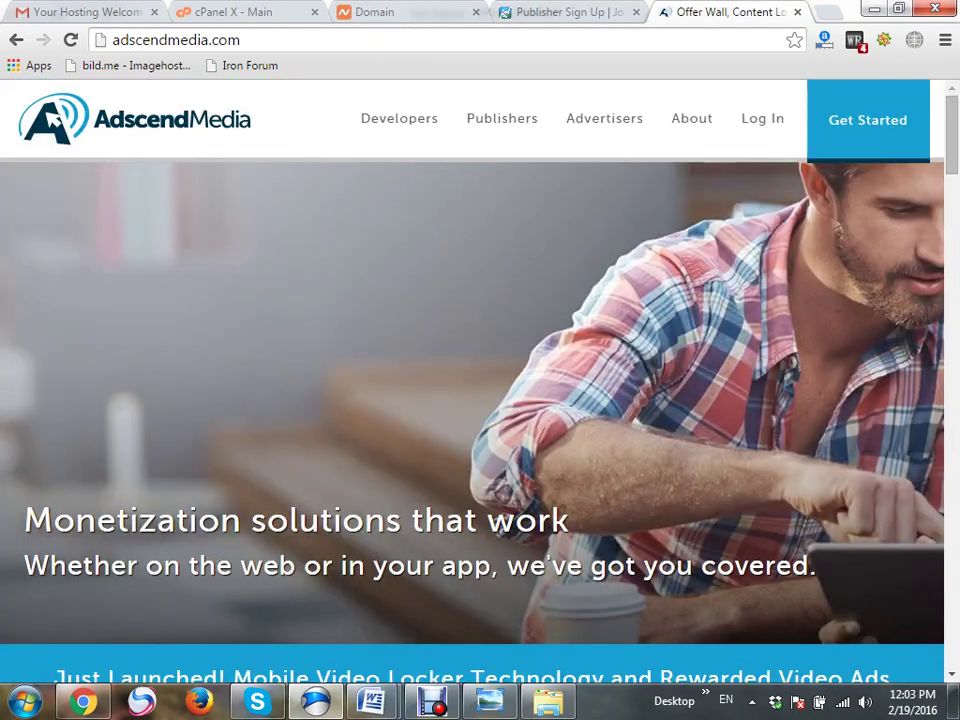
Step: Log in to Adscend Media with the saved account e-mail and the account password
click(763, 119)
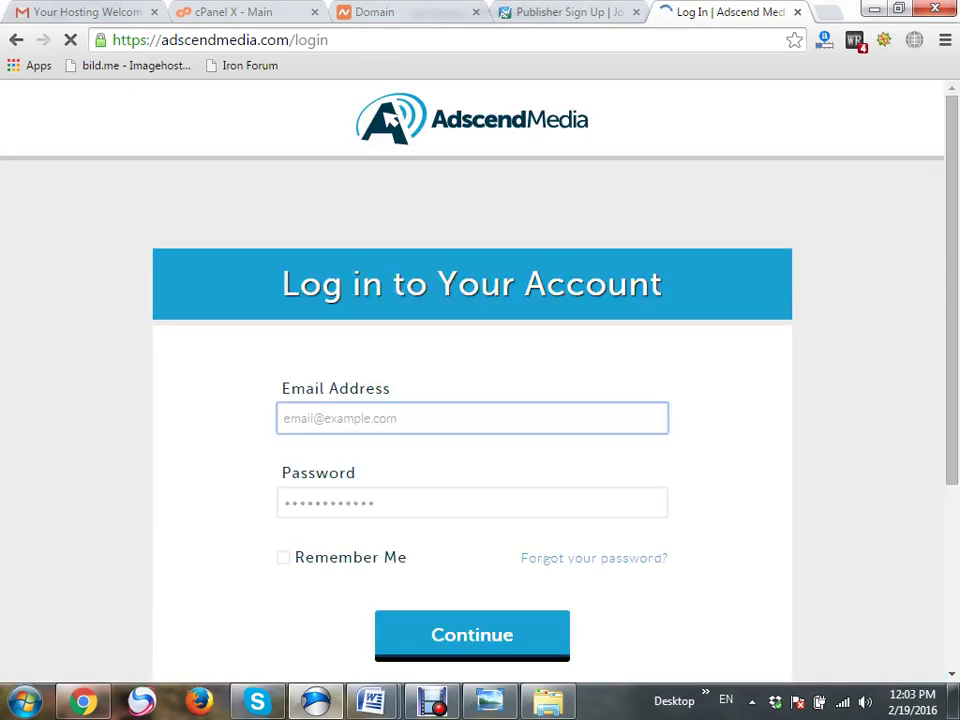
text(re)
key(Return)
key(Tab)
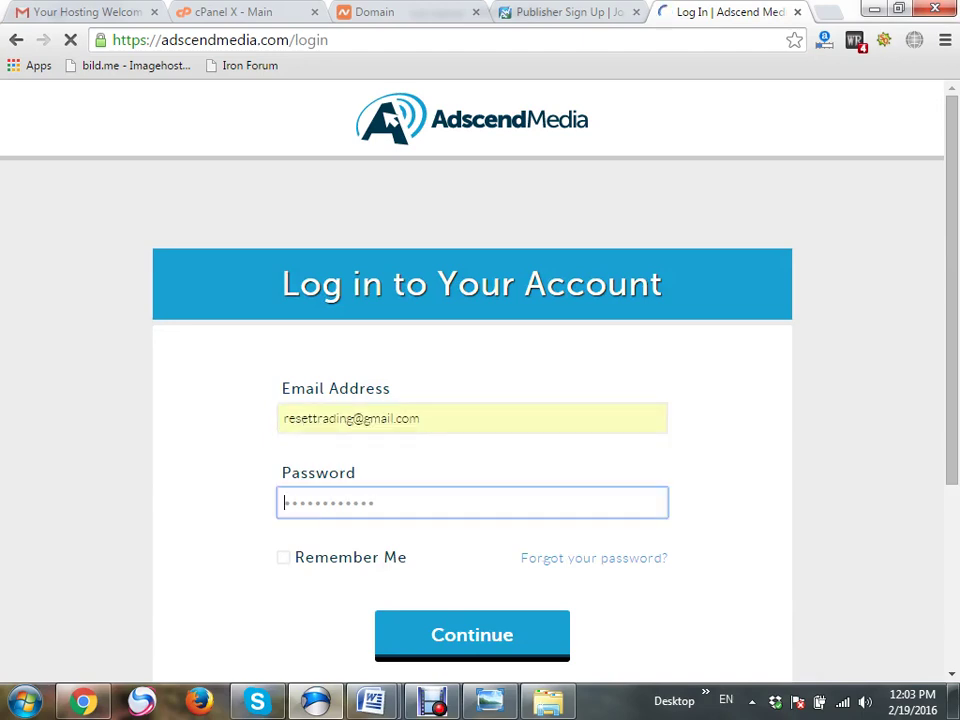
text(••••••••••••••••)
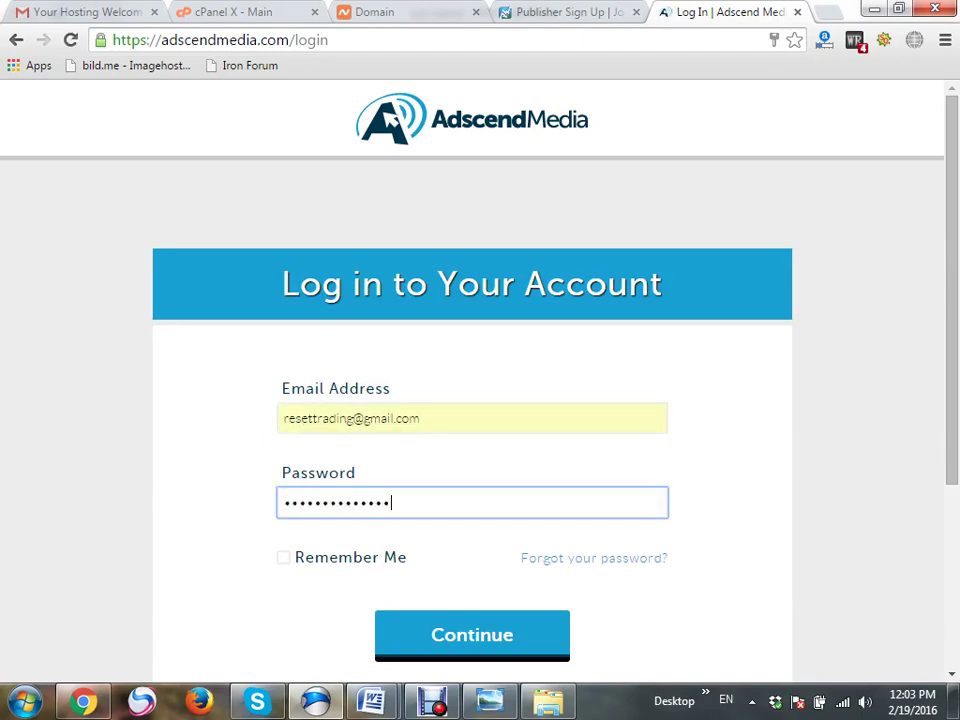
text(•)
key(ctrl+a)
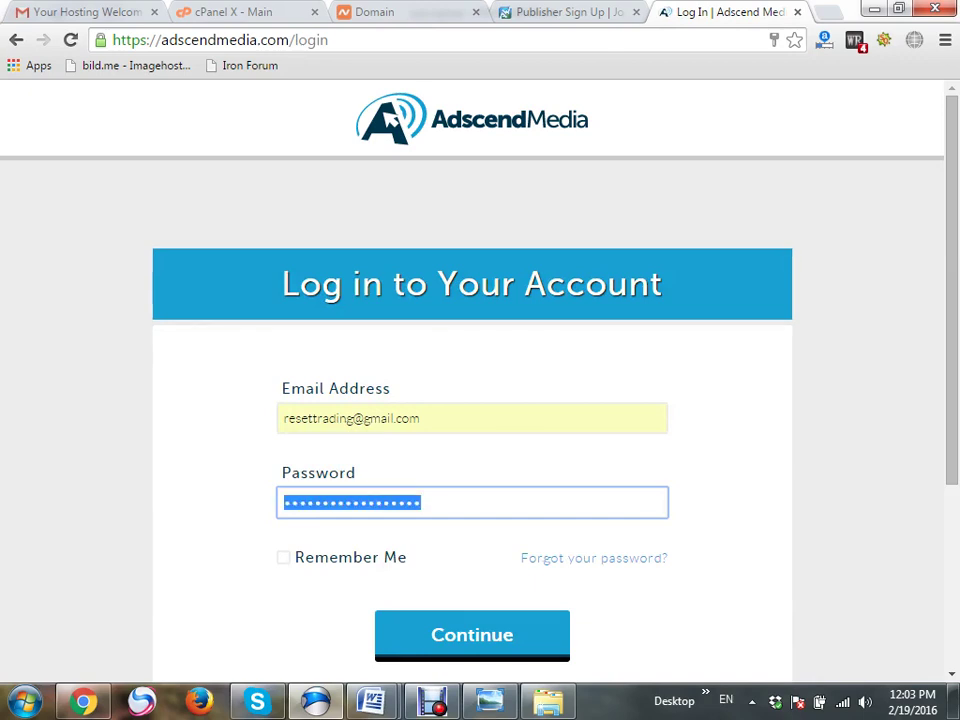
text(••••)
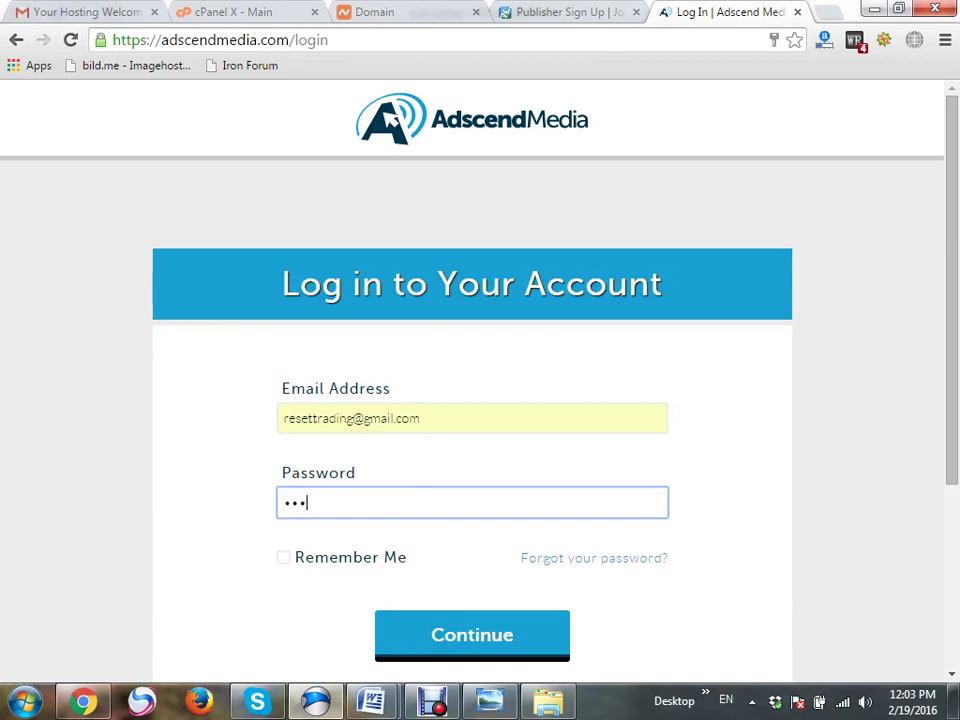
text(•••••)
key(Return)
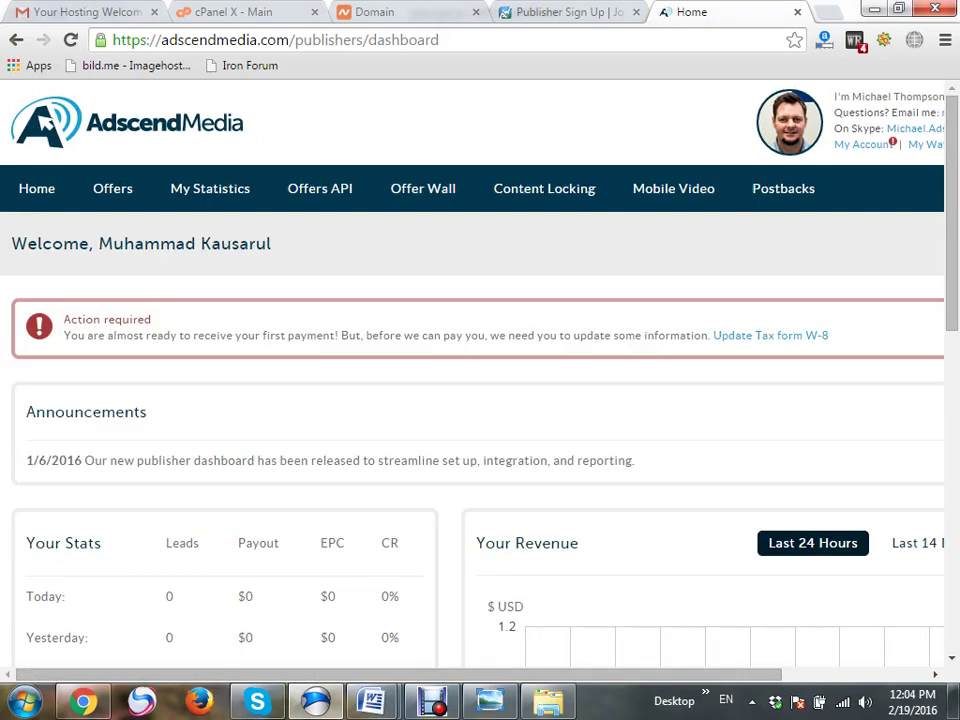
Step: Open the Offers inventory and browse the table's payout, EPC, CR and Country columns
click(112, 188)
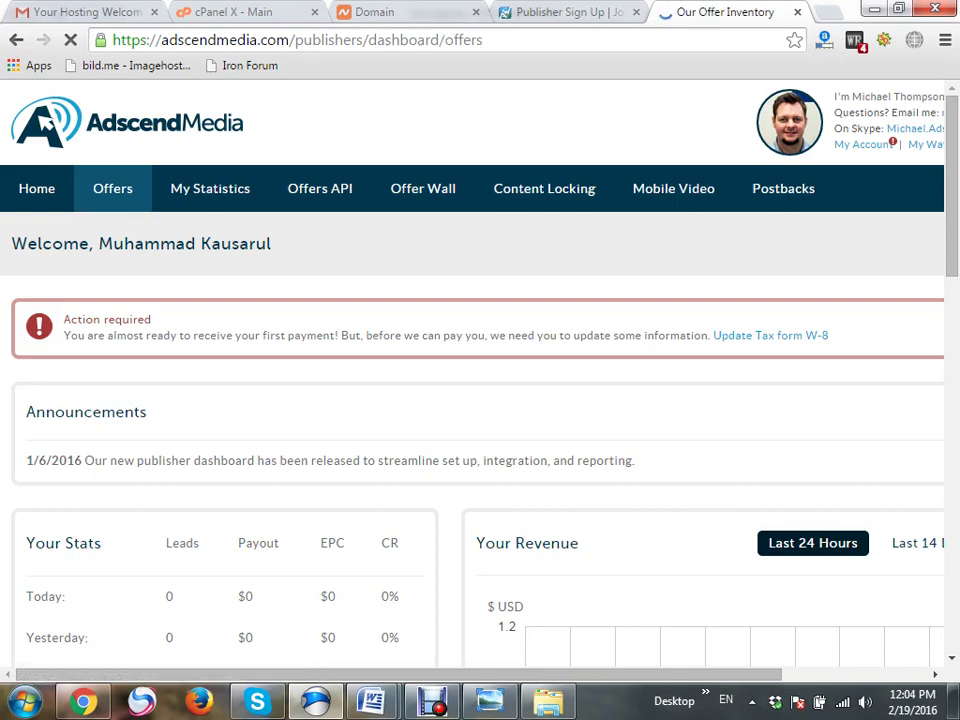
scroll(480, 400, down, 5)
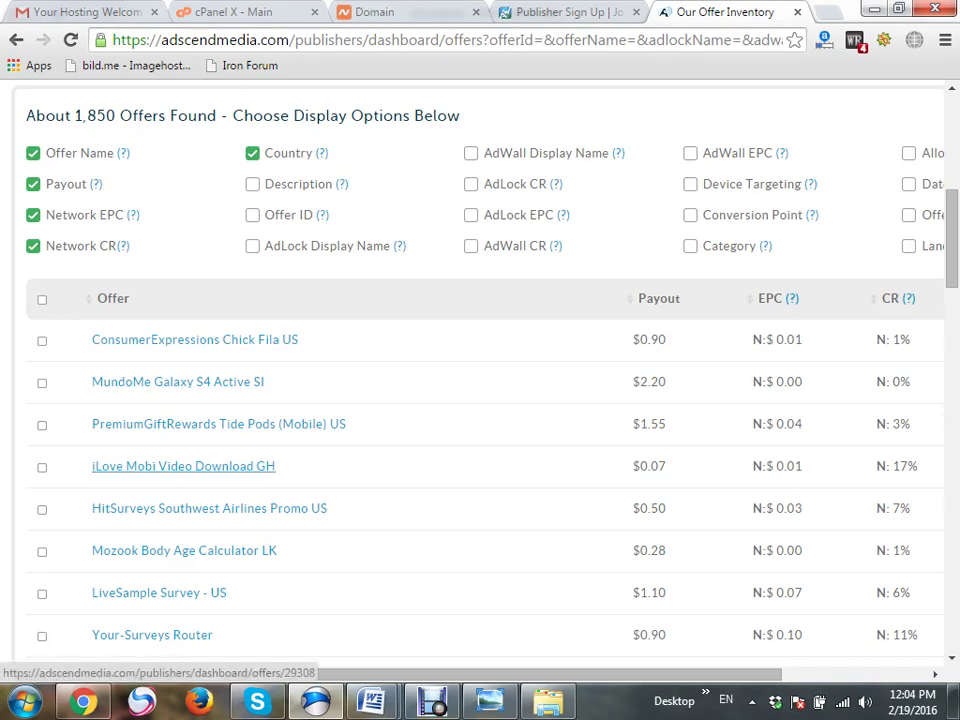
mouse_move(205, 675)
mouse_down()
mouse_move(352, 675)
mouse_move(193, 675)
mouse_up()
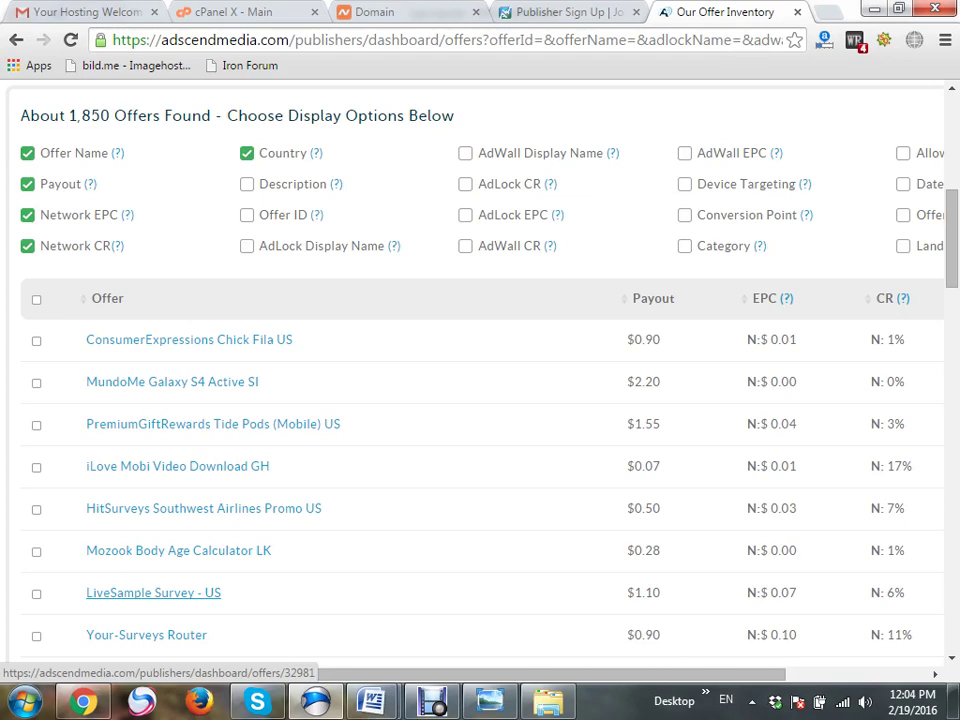
scroll(150, 585, down, 2)
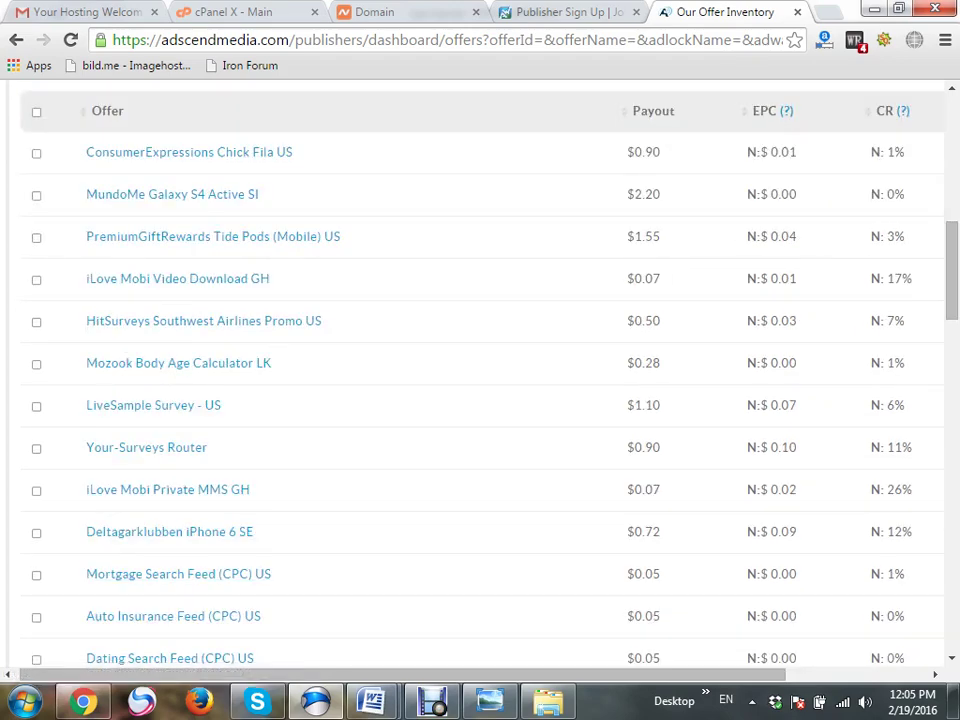
scroll(150, 574, down, 1)
Step: Open the Auto Insurance Feed (CPC) US offer and select its offer URL, briefly checking a screenshot
click(150, 522)
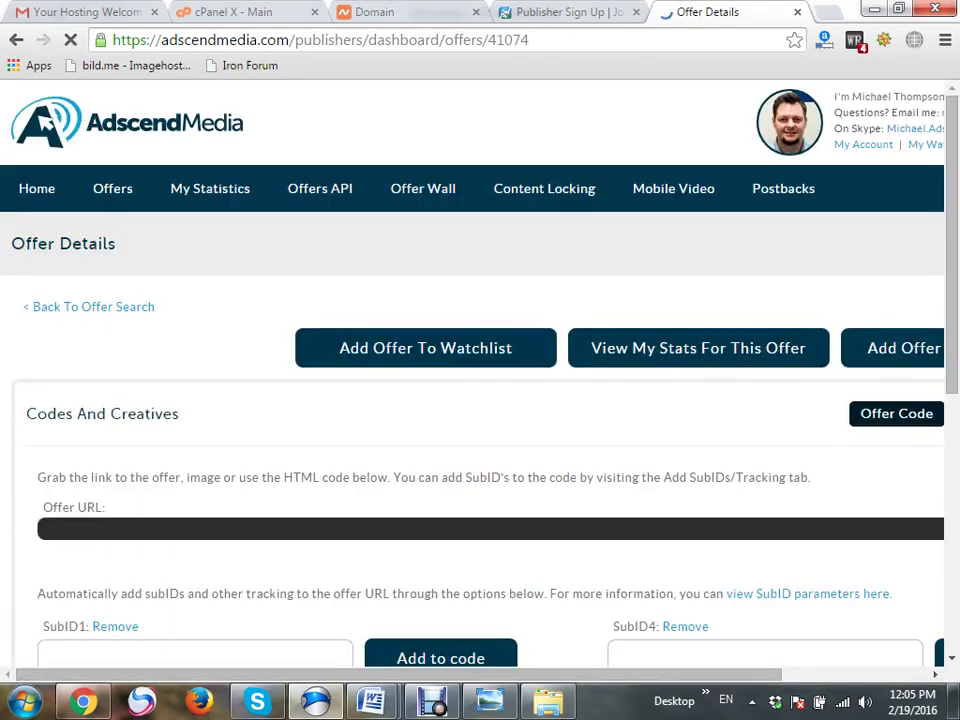
scroll(480, 370, down, 3)
scroll(480, 370, up, 5)
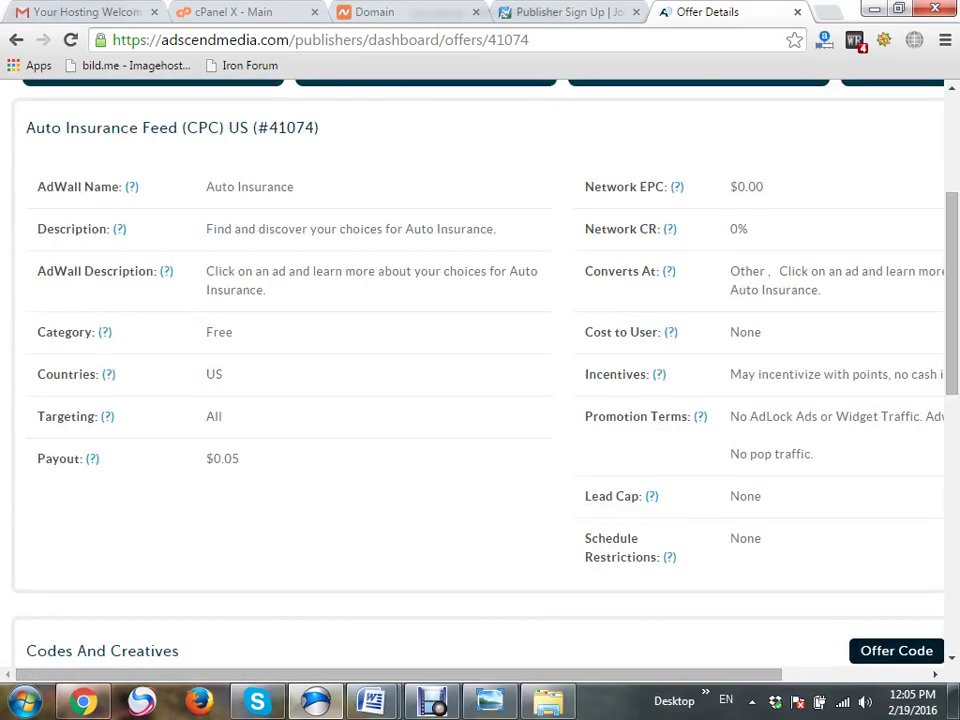
scroll(480, 370, down, 3)
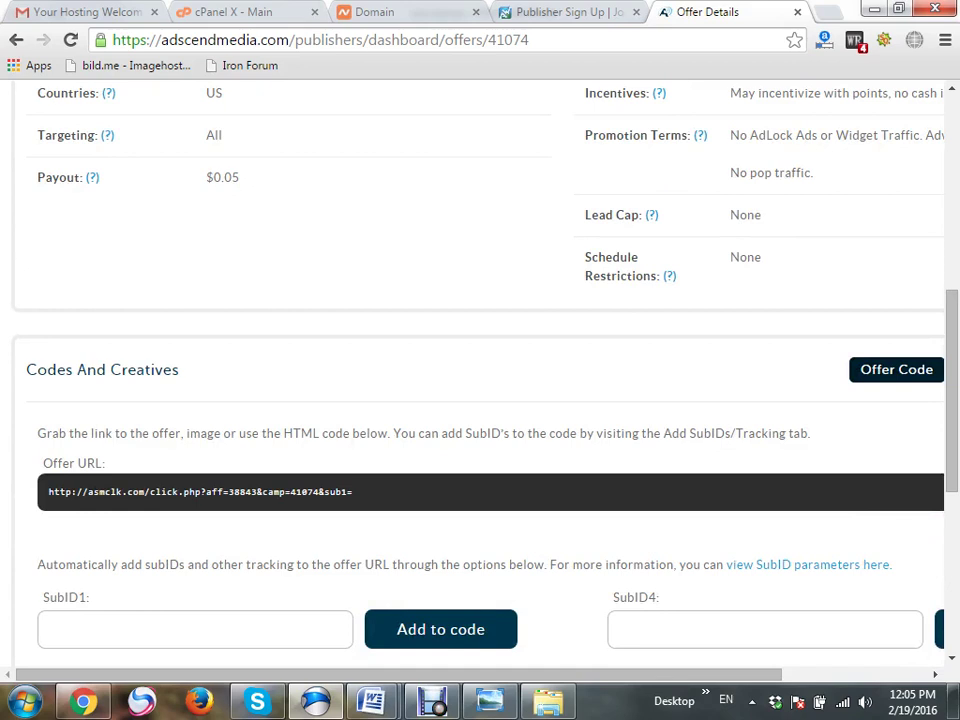
drag(353, 491, 42, 491)
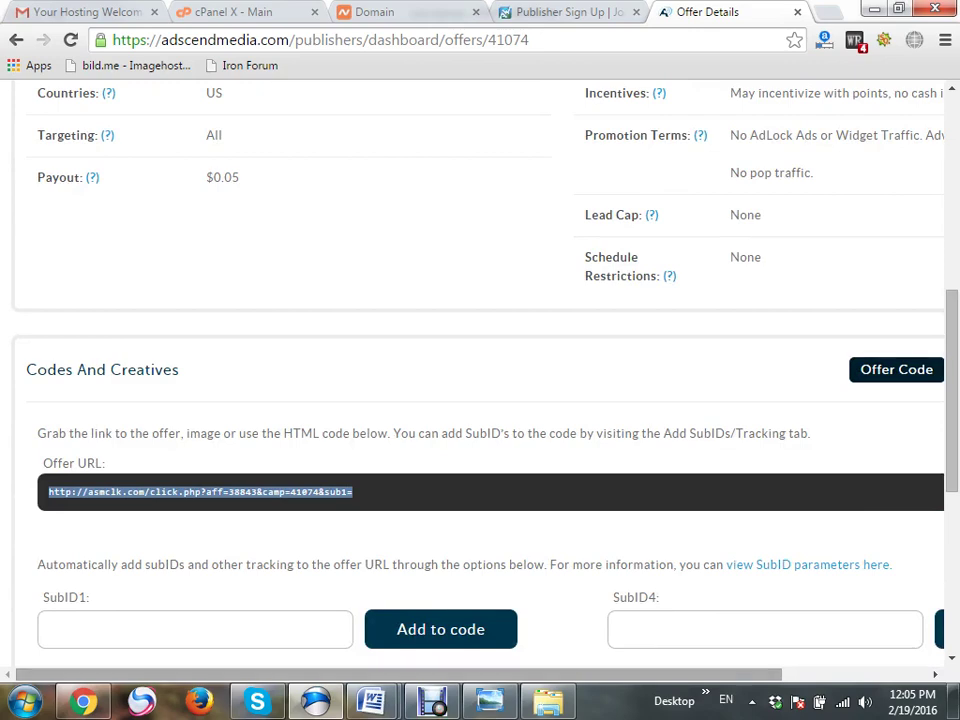
click(490, 701)
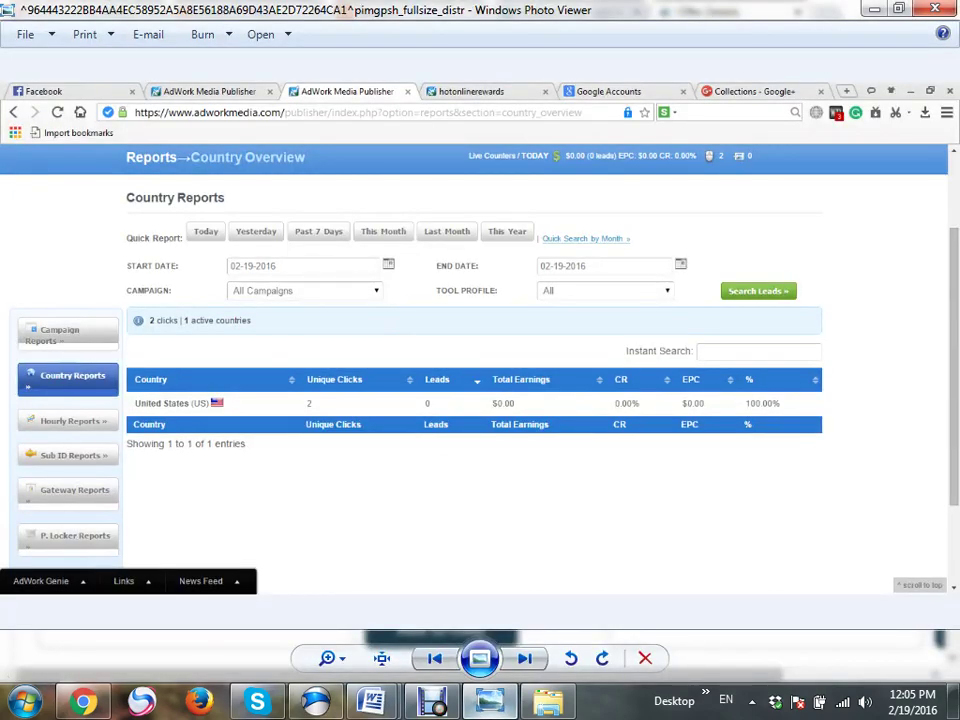
click(490, 701)
click(570, 535)
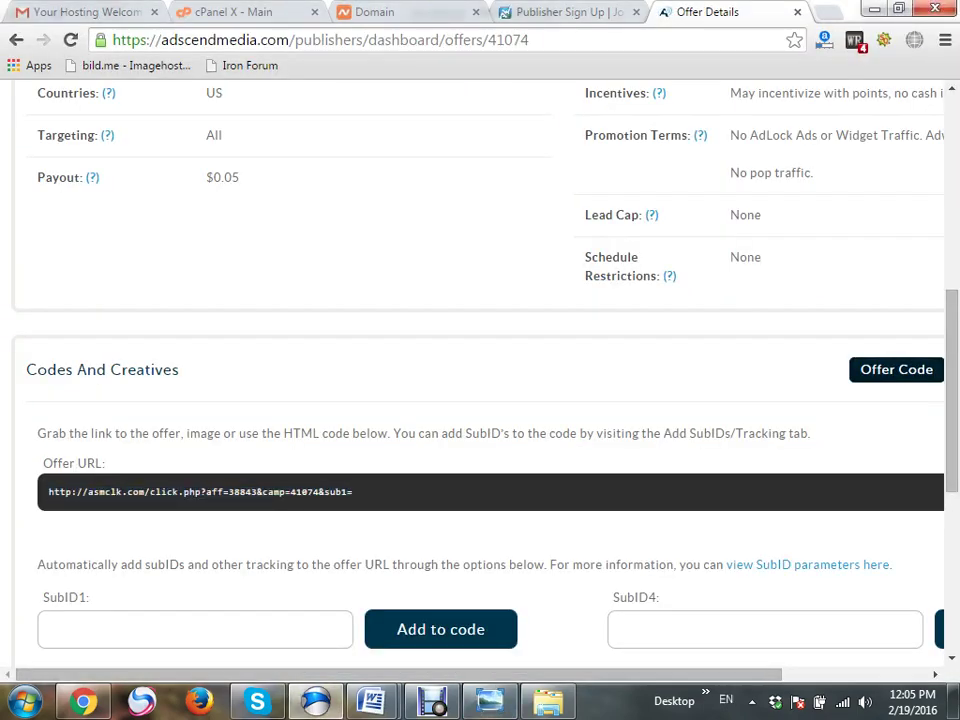
Step: Reselect the full offer URL and copy it via the right-click menu
scroll(480, 370, up, 6)
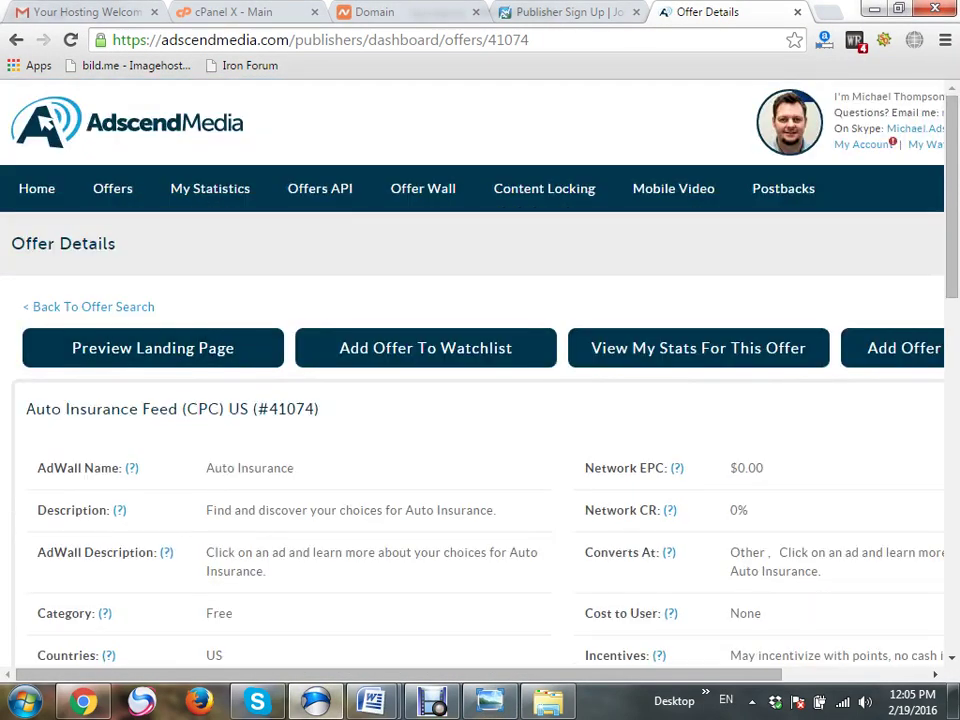
scroll(480, 370, down, 5)
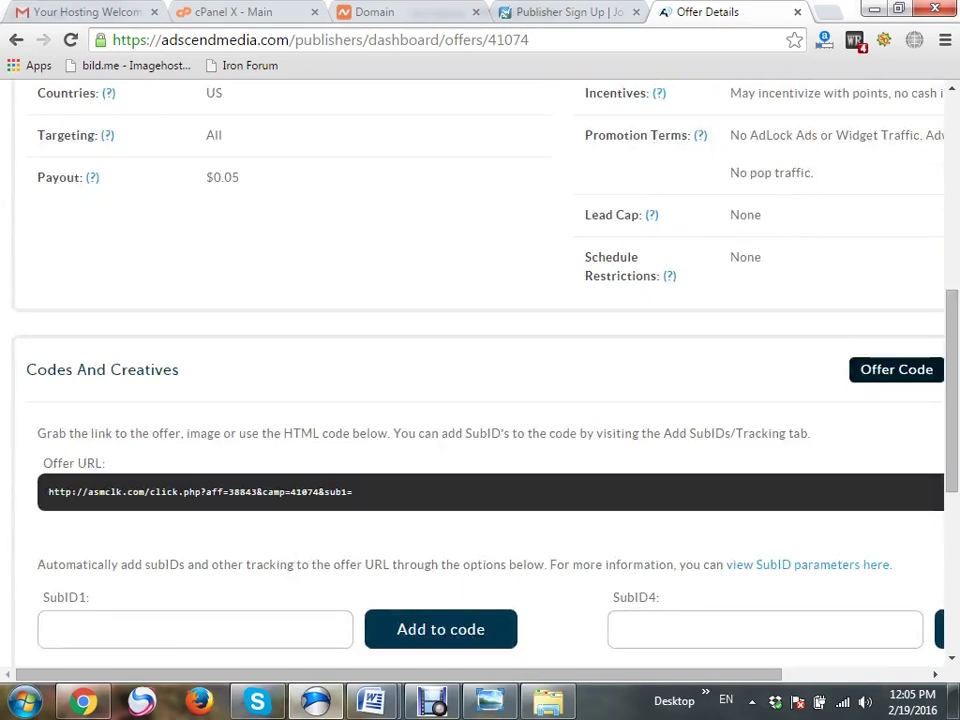
scroll(480, 370, down, 2)
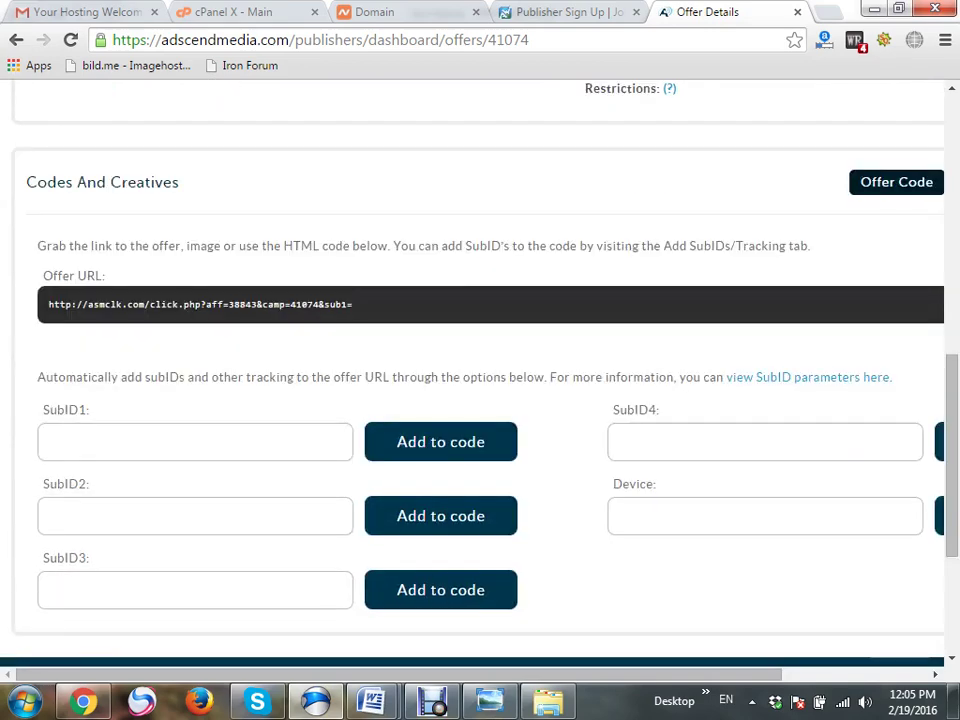
drag(354, 304, 46, 304)
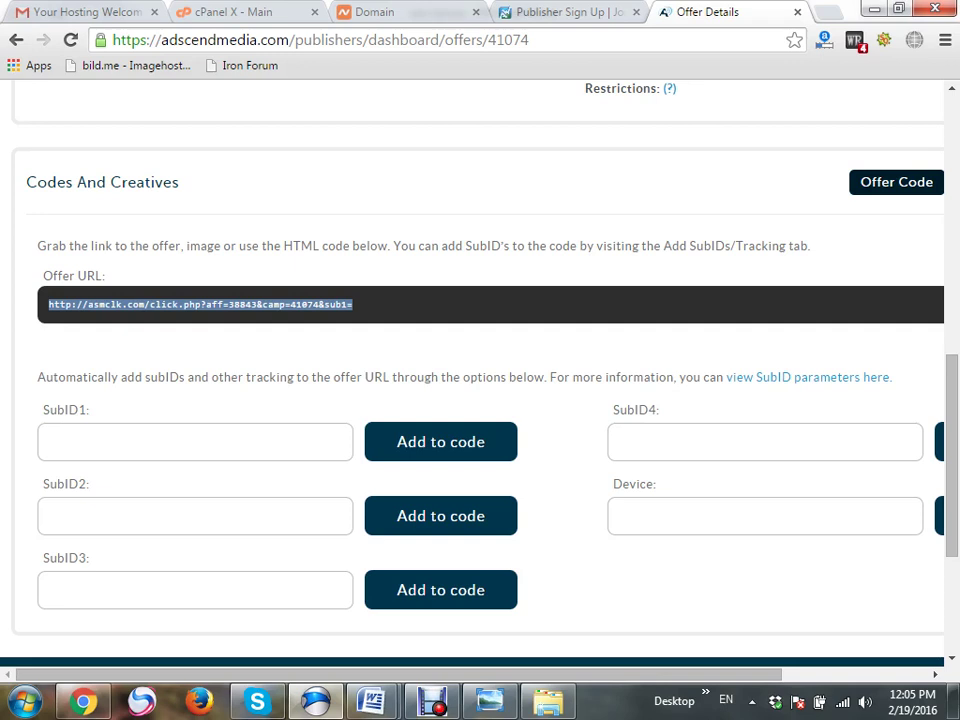
right_click(156, 308)
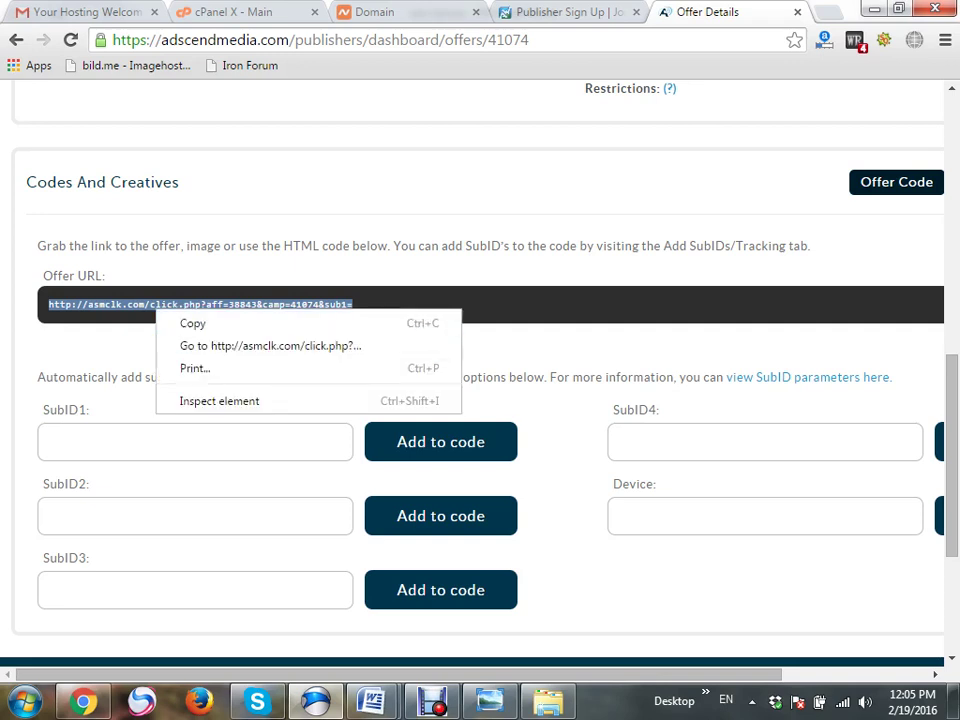
click(214, 262)
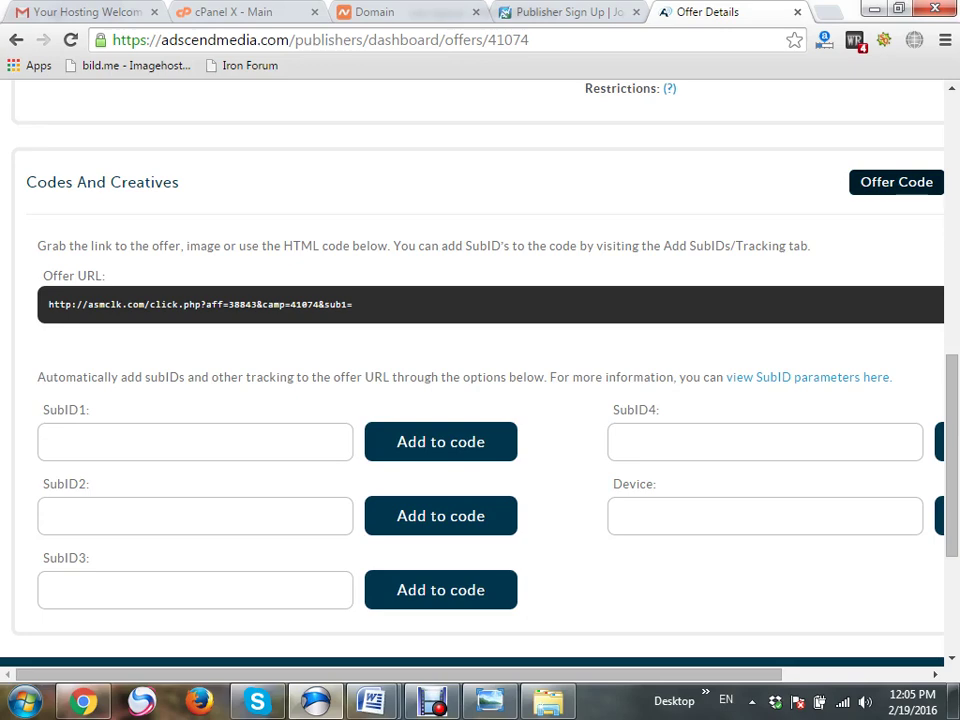
click(560, 12)
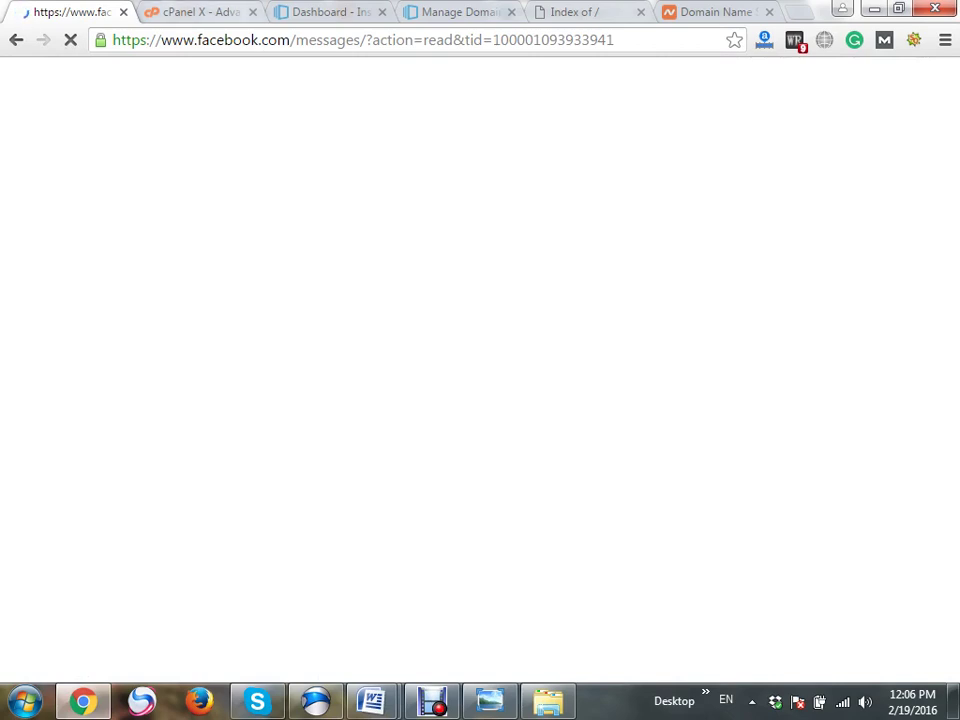
Step: Open the garcinia page from the Instapage dashboard in the editor and start publishing it
click(328, 12)
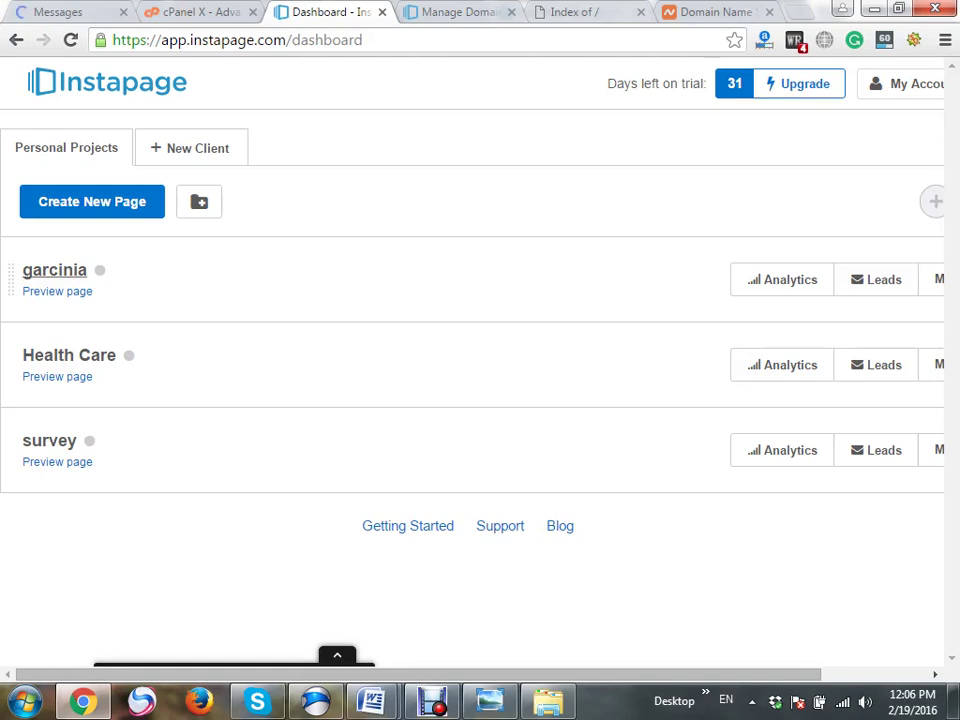
click(55, 270)
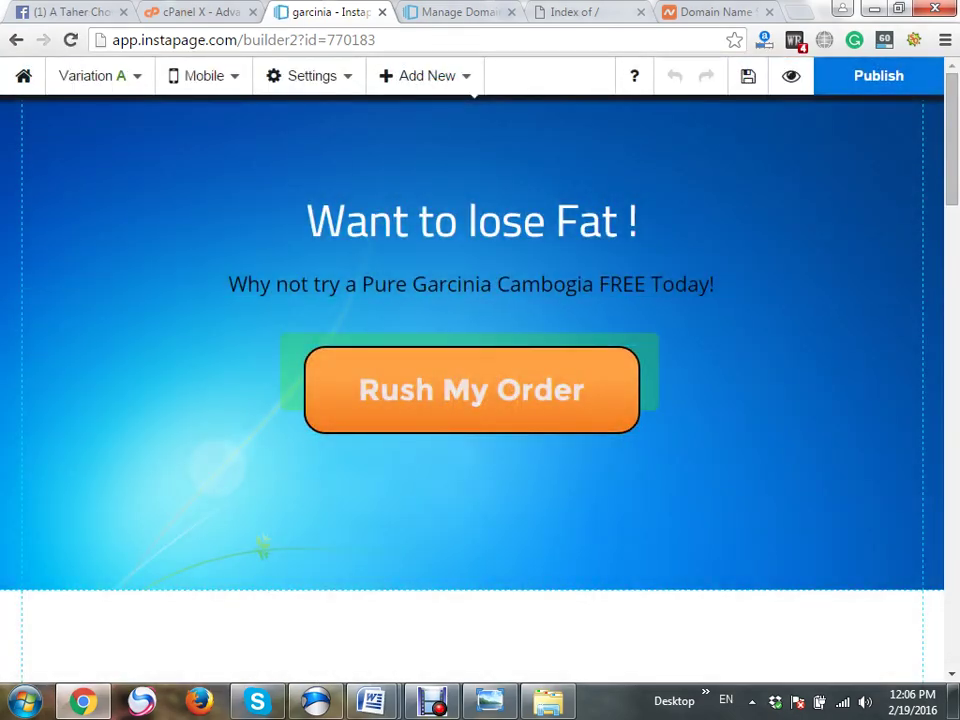
click(879, 76)
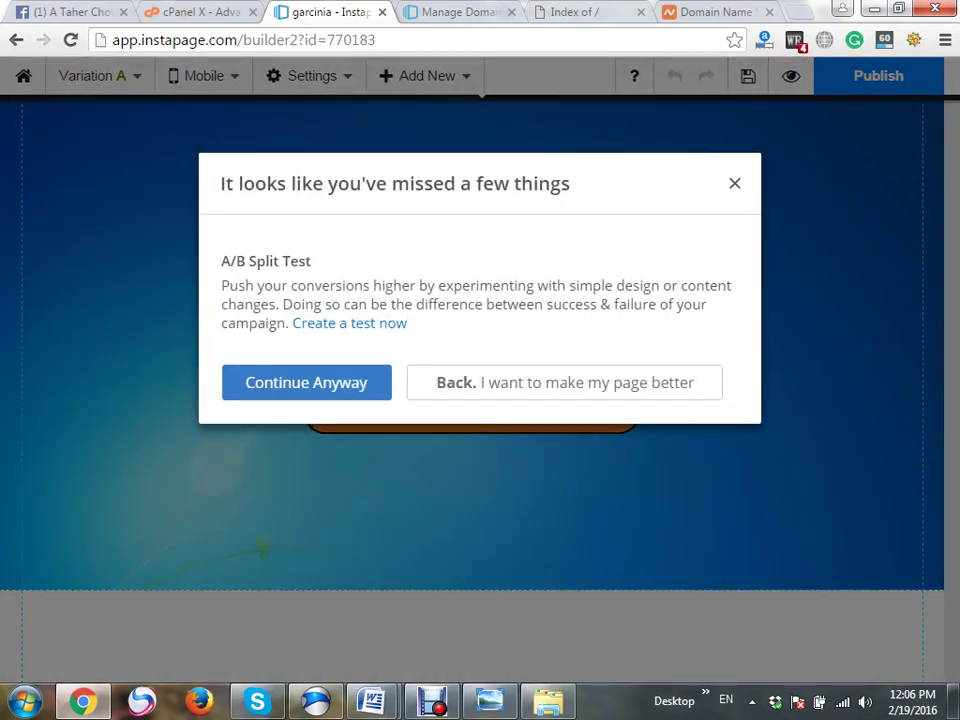
click(306, 383)
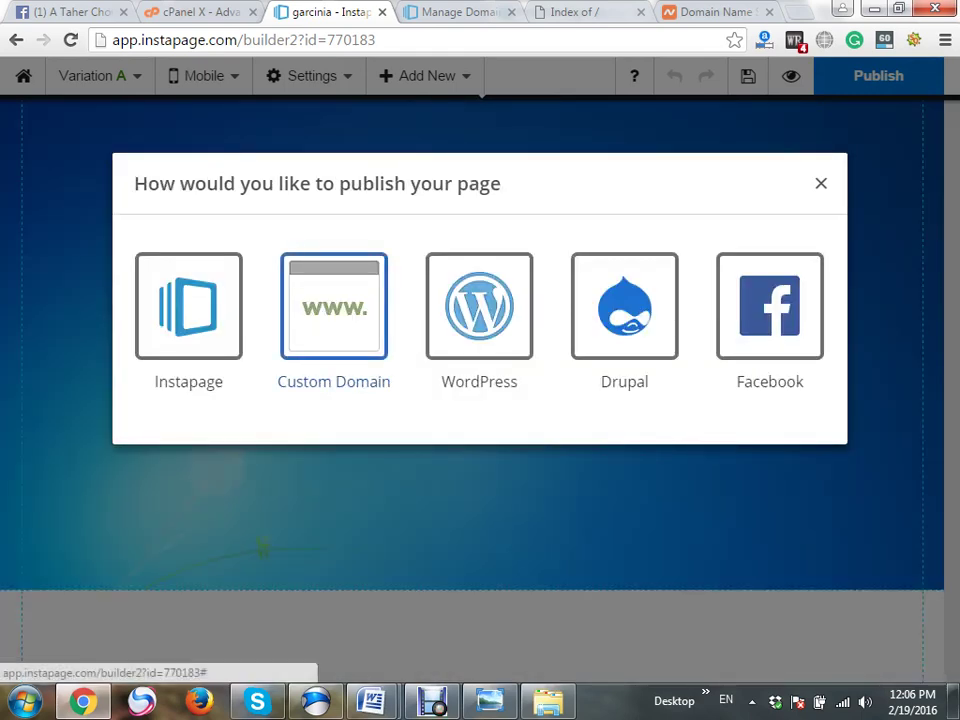
click(333, 305)
click(379, 271)
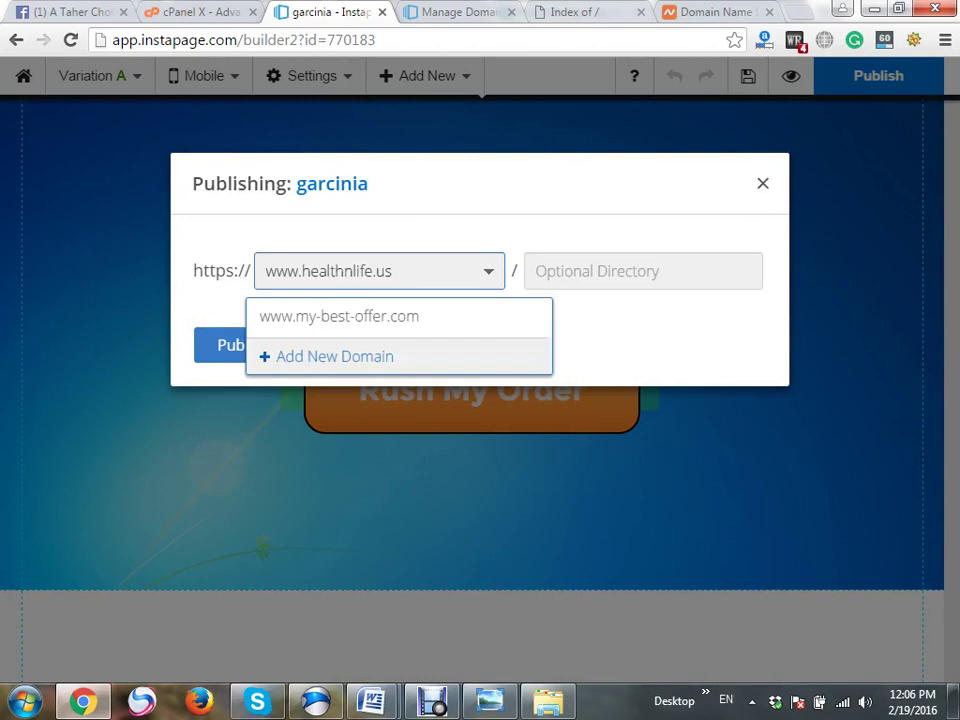
click(379, 271)
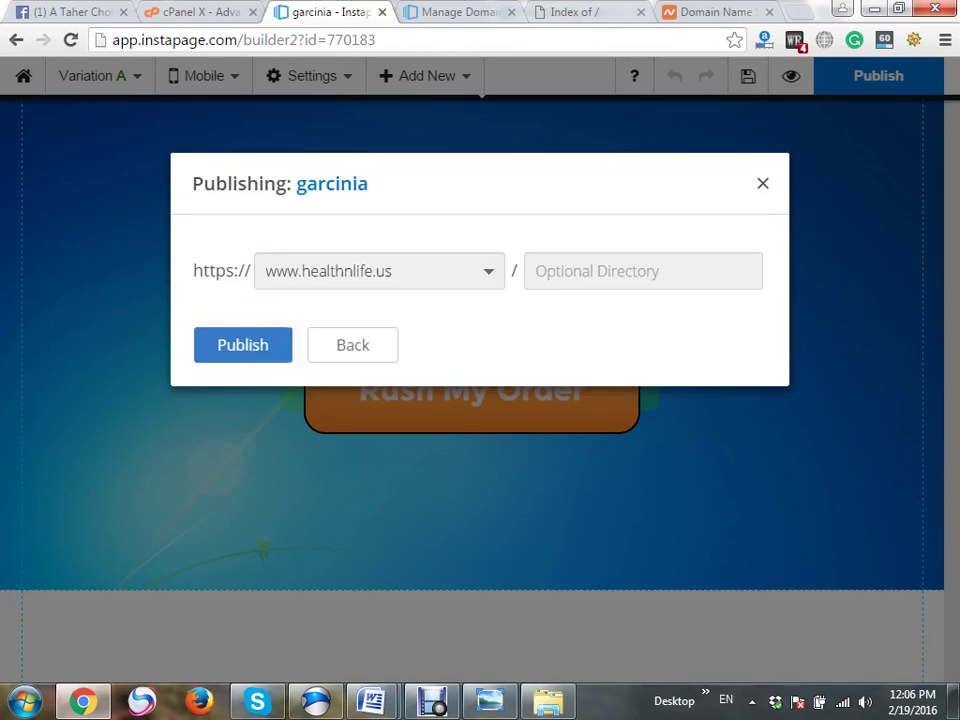
click(379, 271)
click(339, 316)
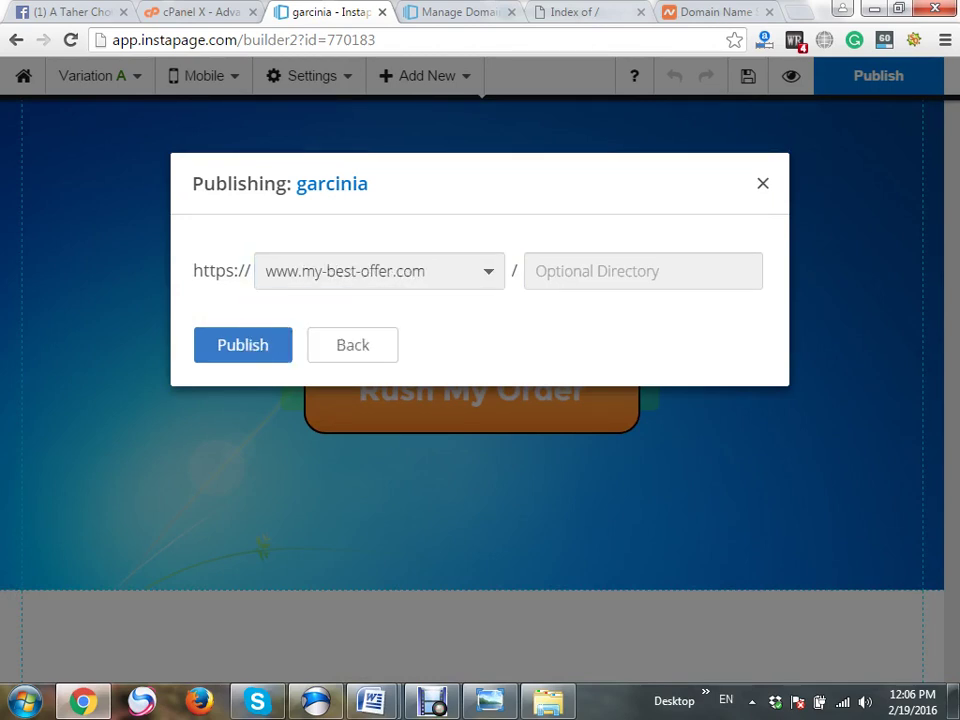
click(379, 271)
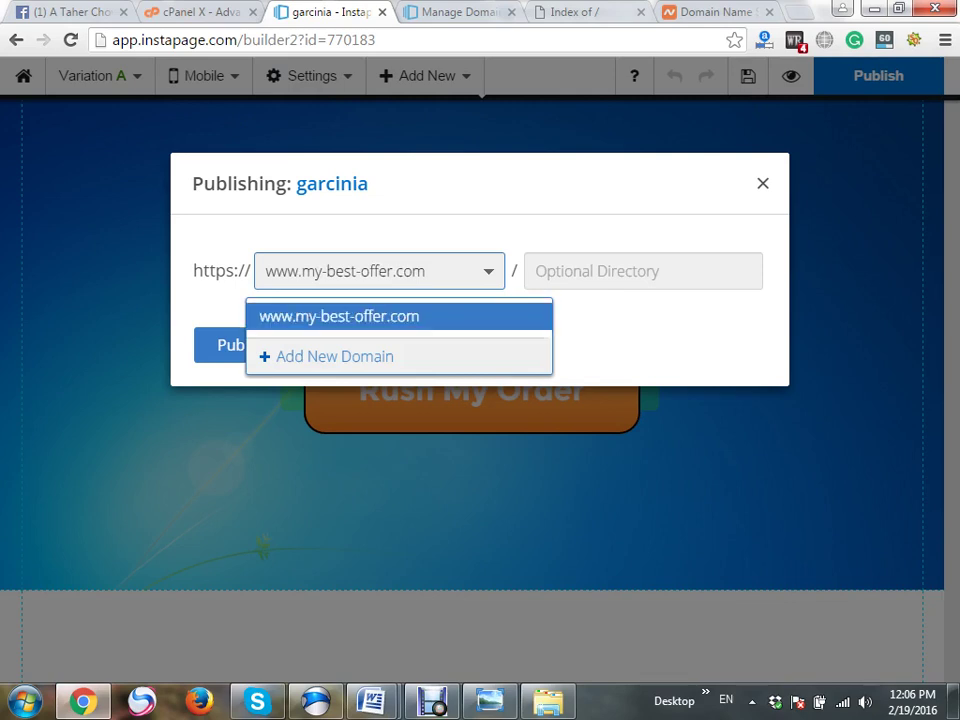
key(Escape)
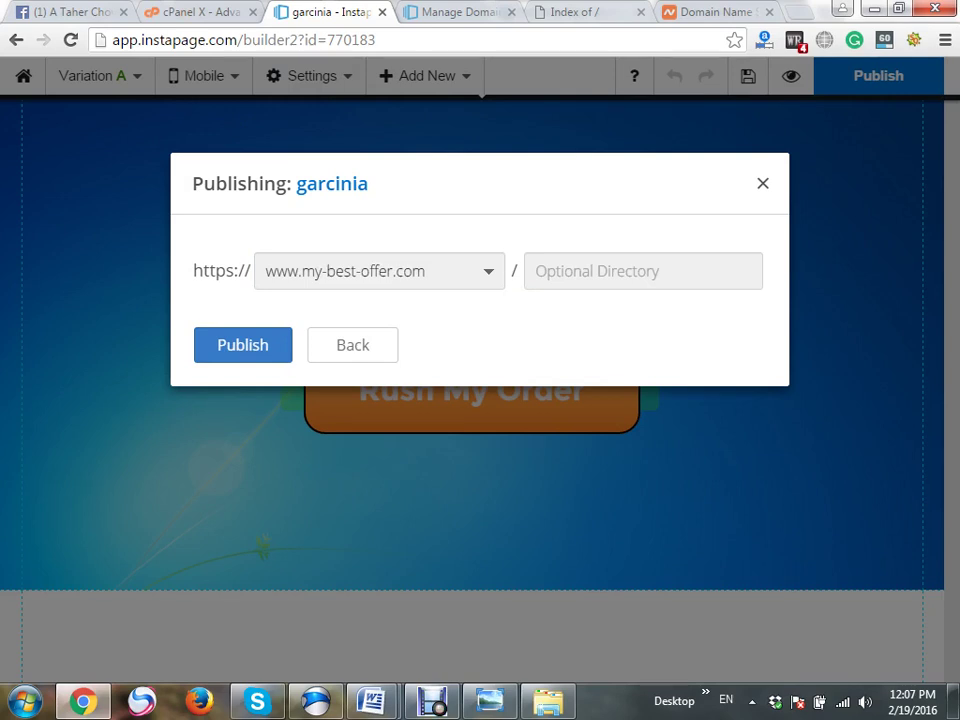
key(Return)
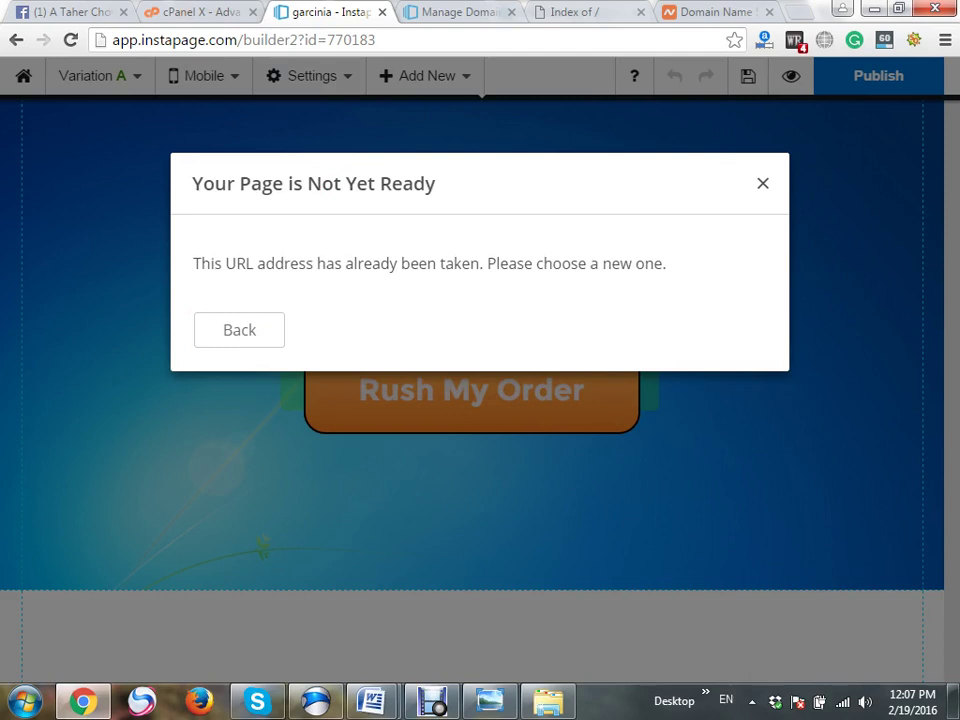
key(Return)
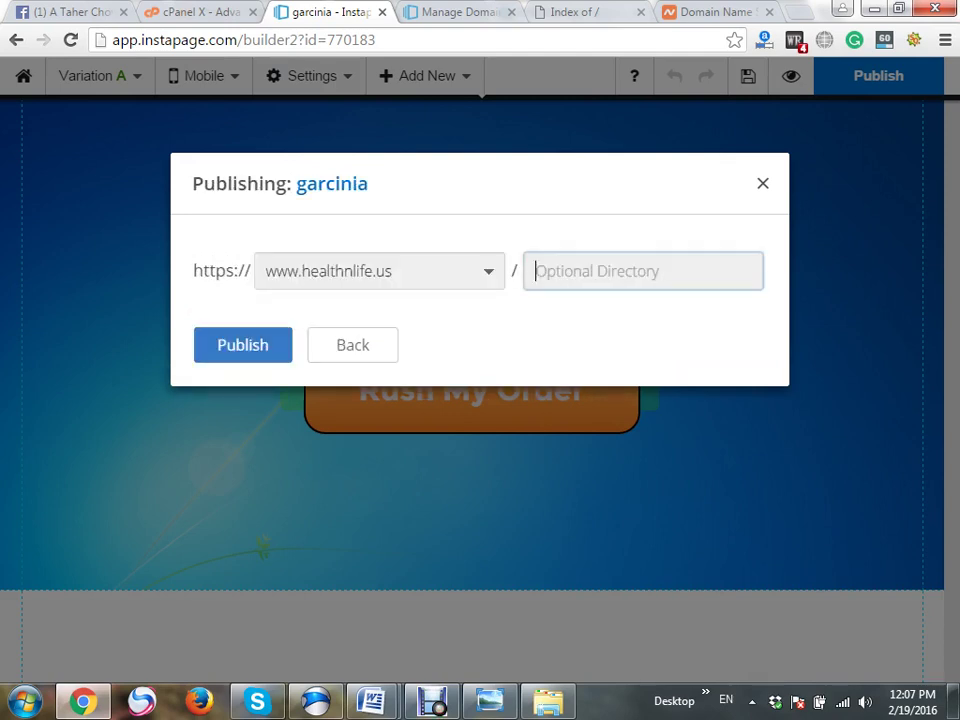
key(Tab)
key(Tab)
key(Return)
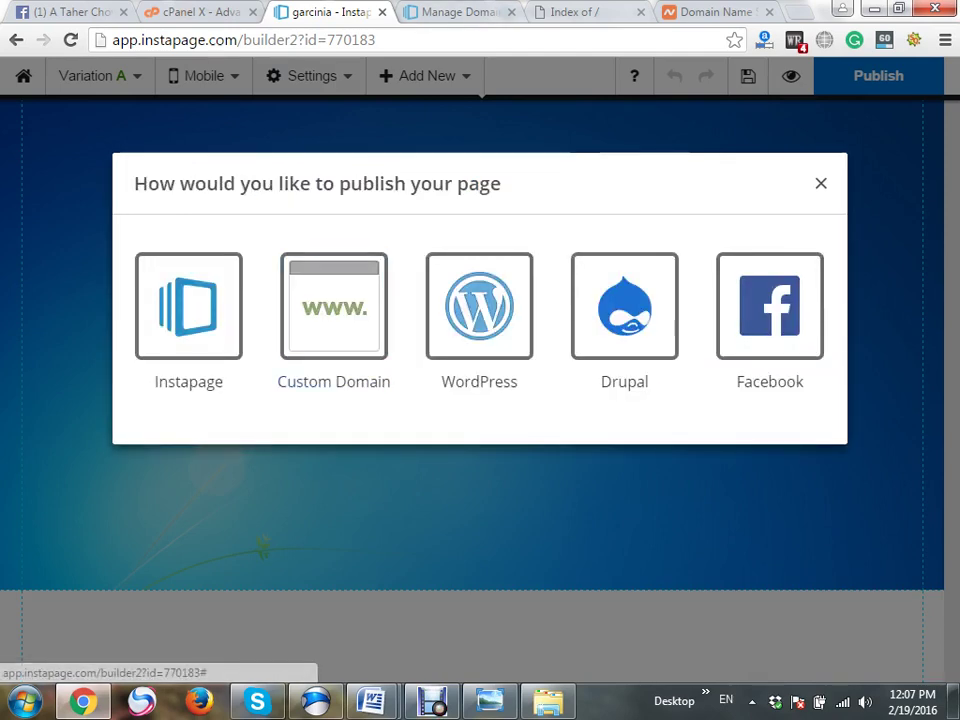
key(Escape)
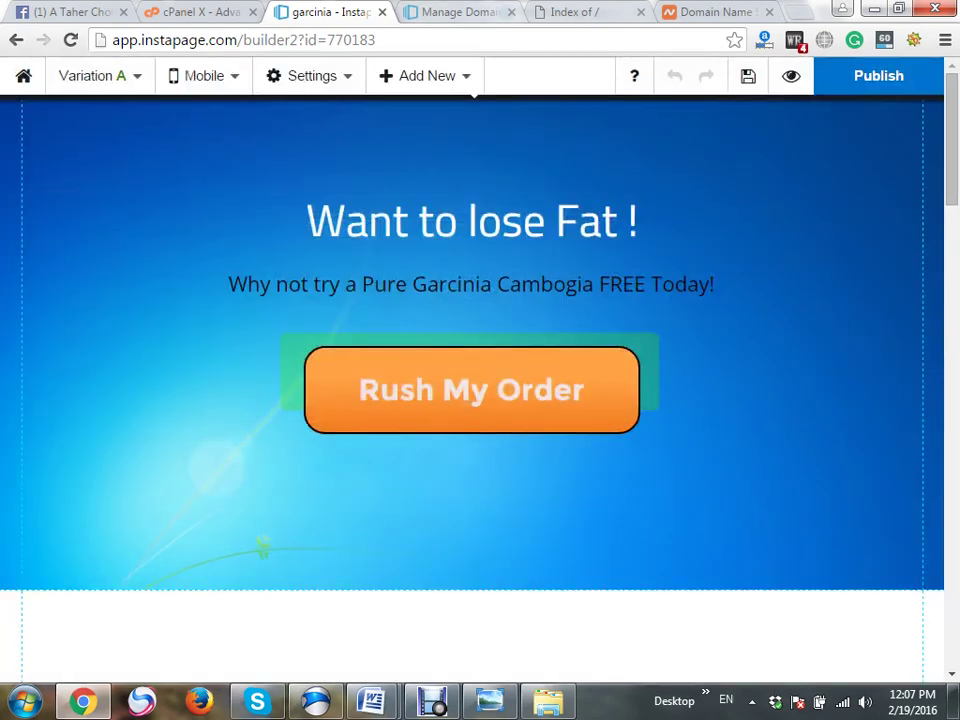
key(ctrl+Tab)
key(ctrl+Tab)
key(ctrl+l)
key(Return)
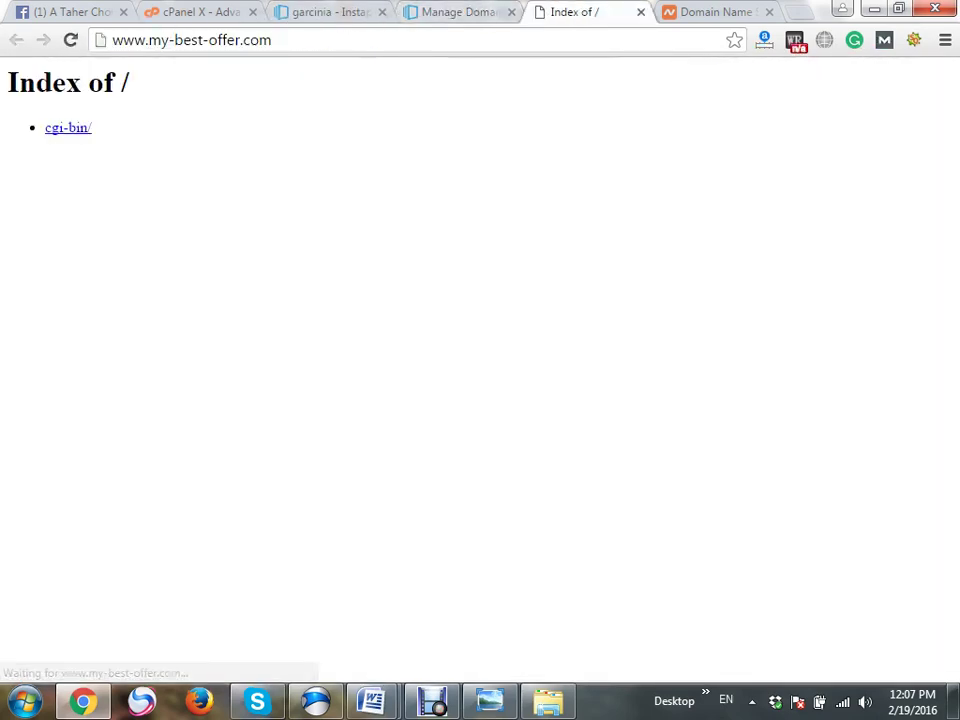
Step: Close the Index of / tab and check the DNS Zone Editor's domain list, keeping healthnlife.us
key(ctrl+w)
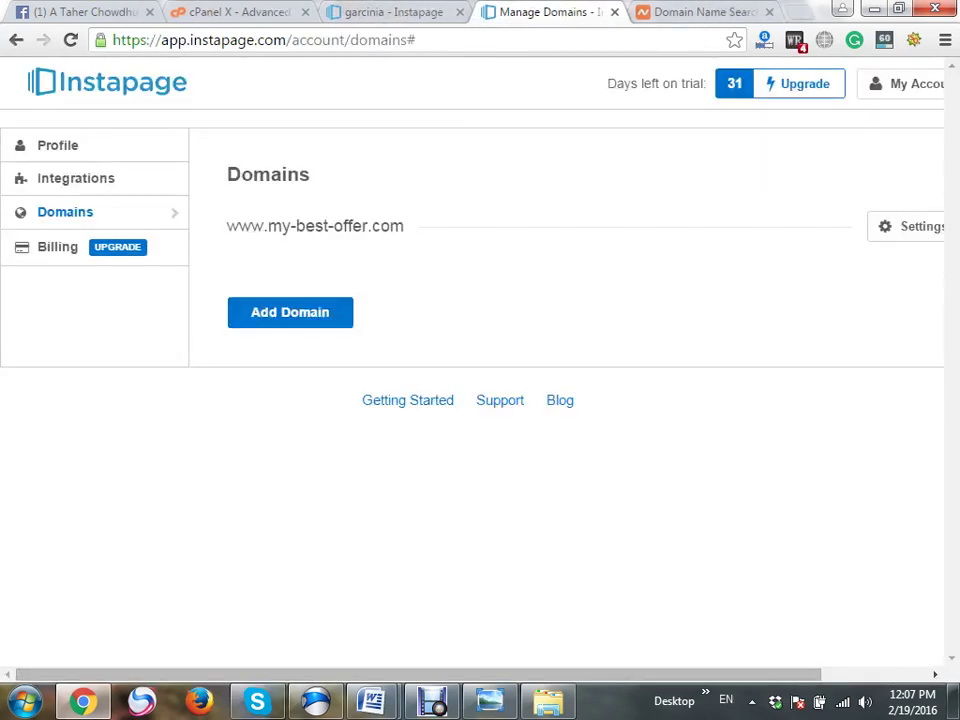
key(ctrl+shift+Tab)
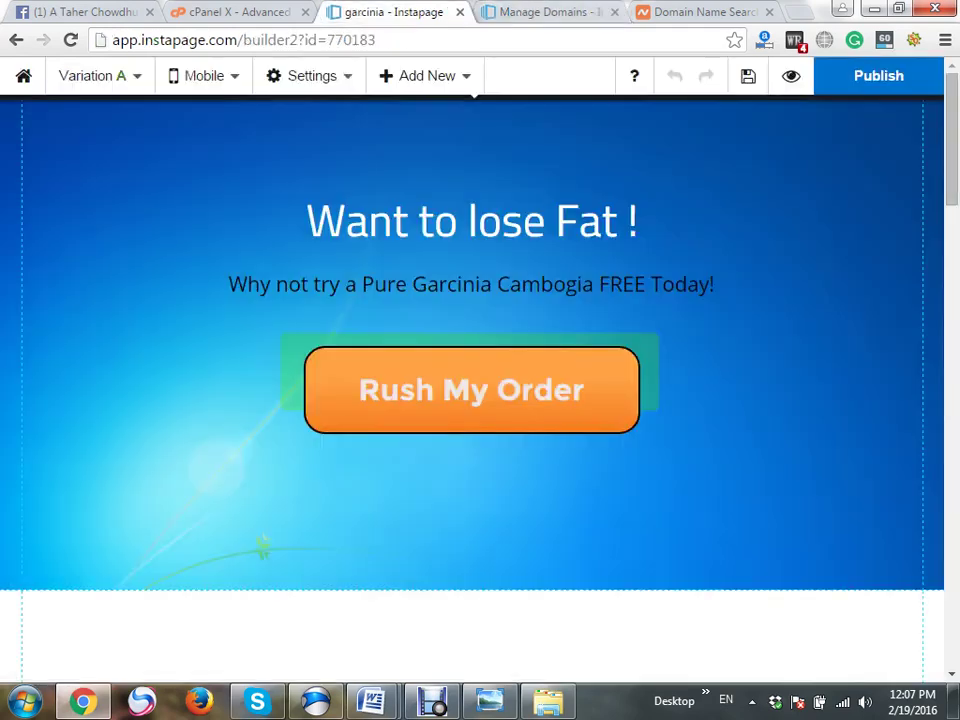
key(ctrl+shift+Tab)
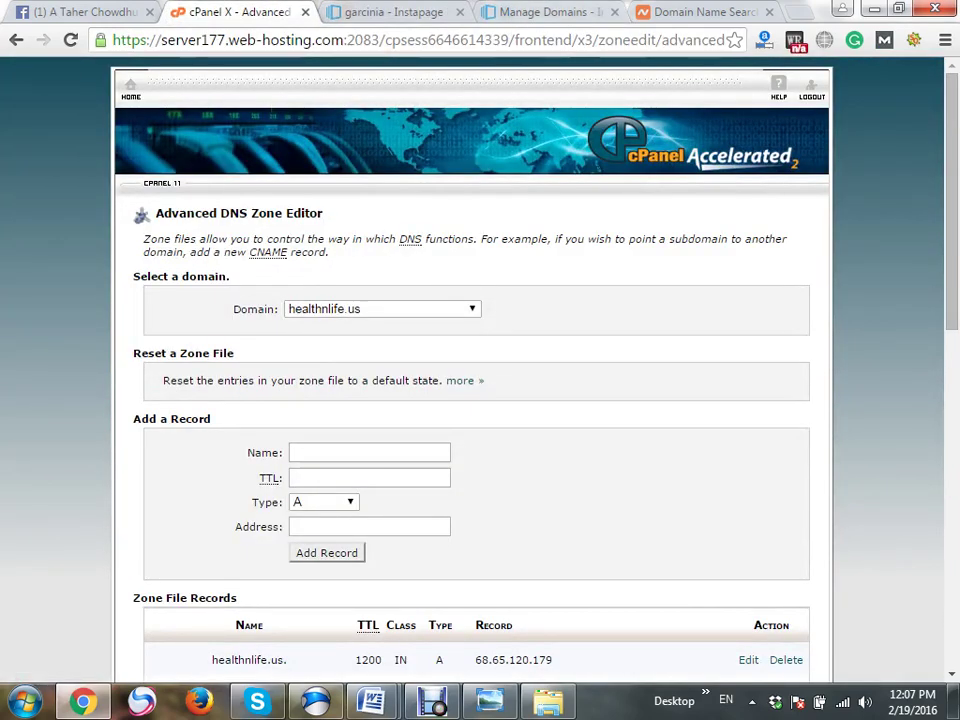
click(400, 309)
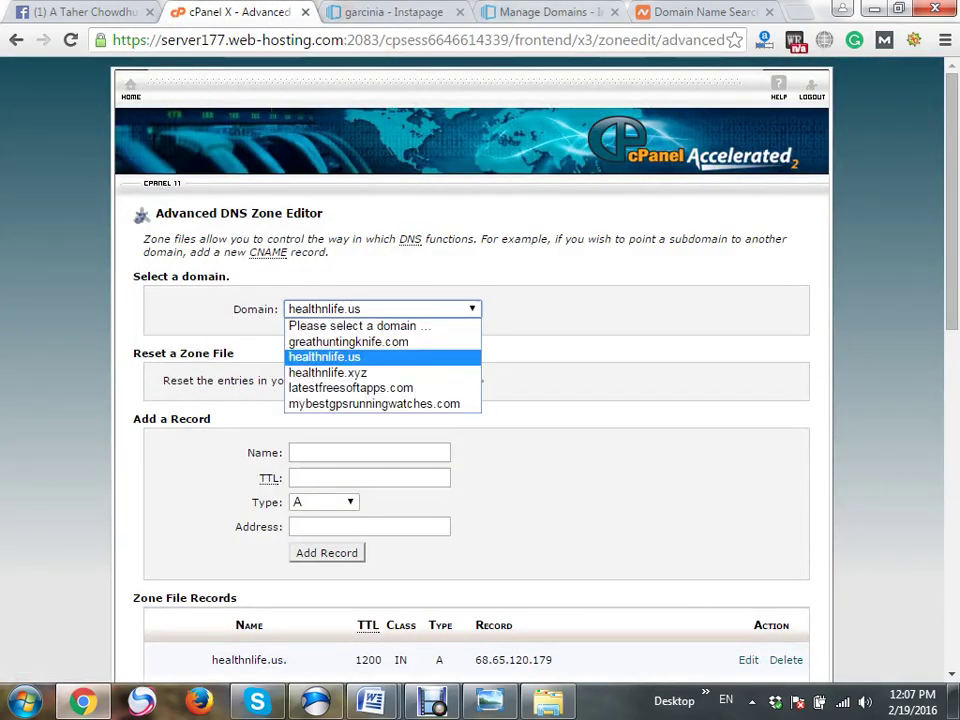
click(545, 316)
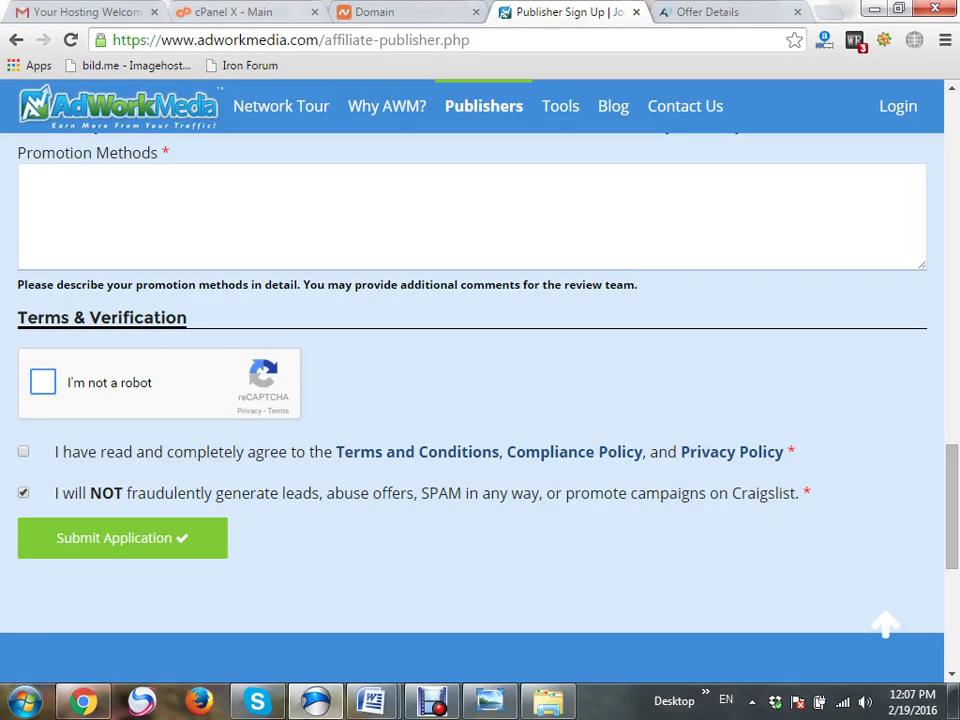
Step: Return to the main cPanel page and scroll through its Files and Logs tools
key(ctrl+shift+Tab)
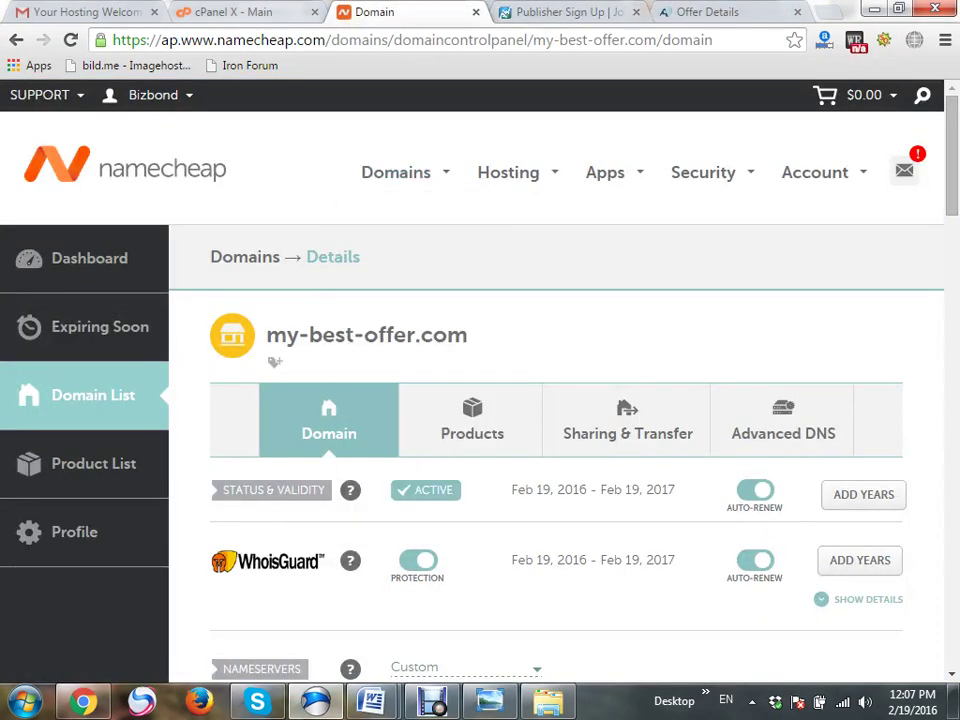
key(ctrl+shift+Tab)
scroll(582, 380, down, 3)
scroll(582, 380, down, 3)
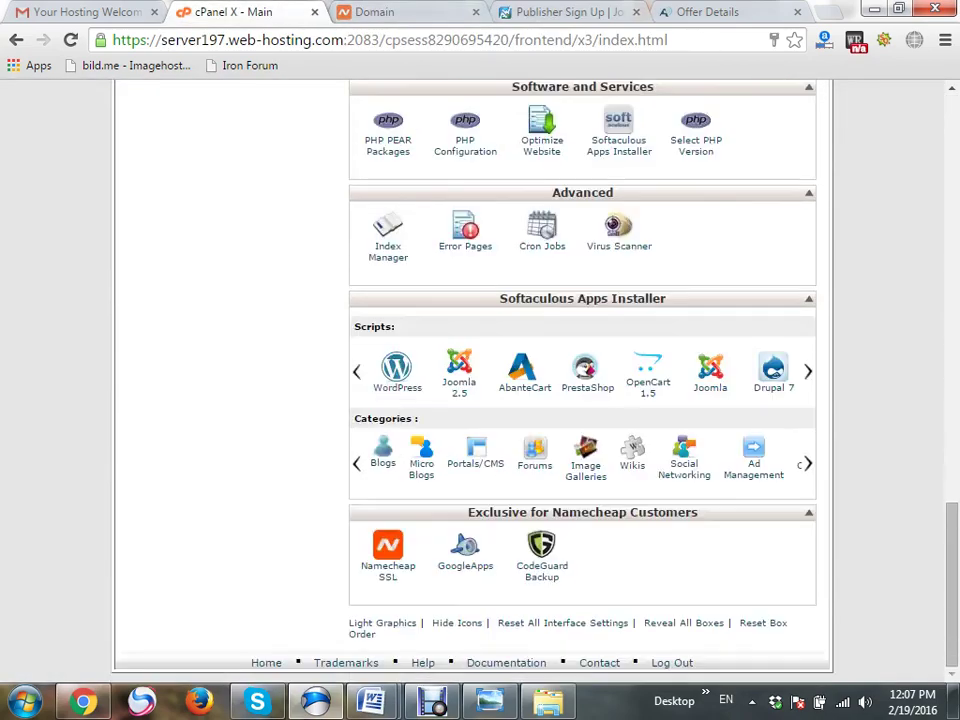
scroll(582, 380, up, 10)
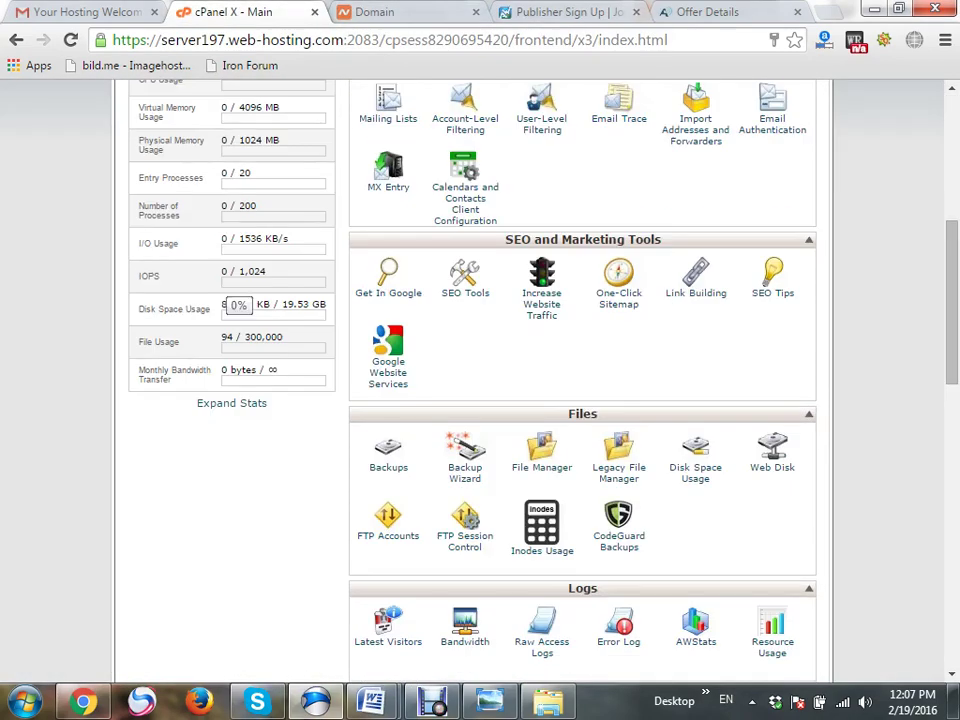
Step: Review the AdWork Media publisher form from Account Details down to Submit Application, unsubmitted
click(565, 12)
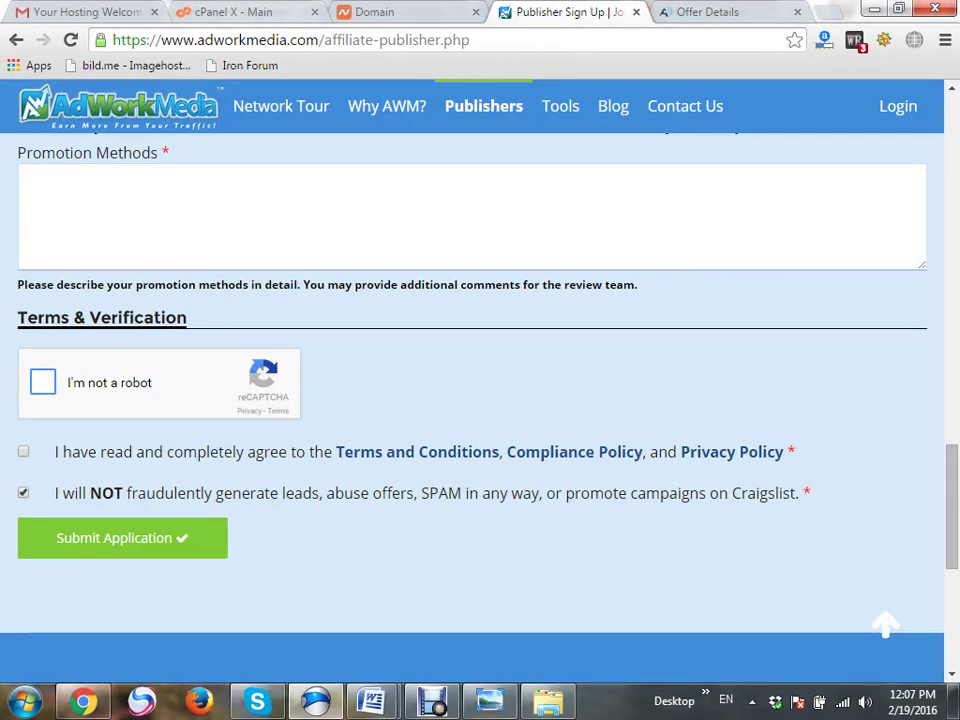
key(shift+Tab)
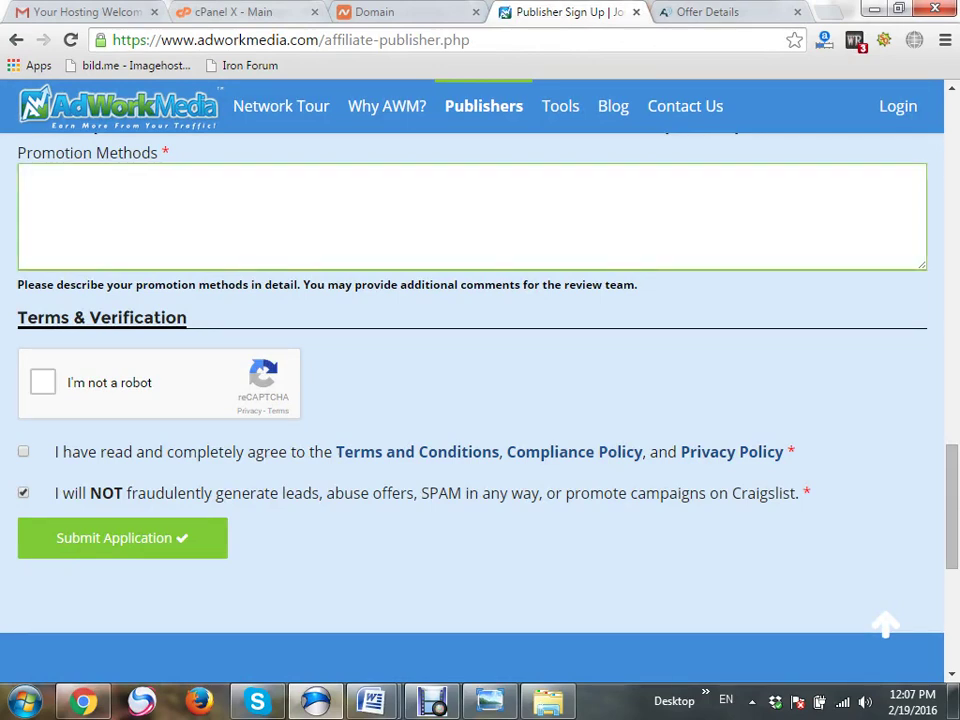
key(shift+Tab)
scroll(480, 400, up, 10)
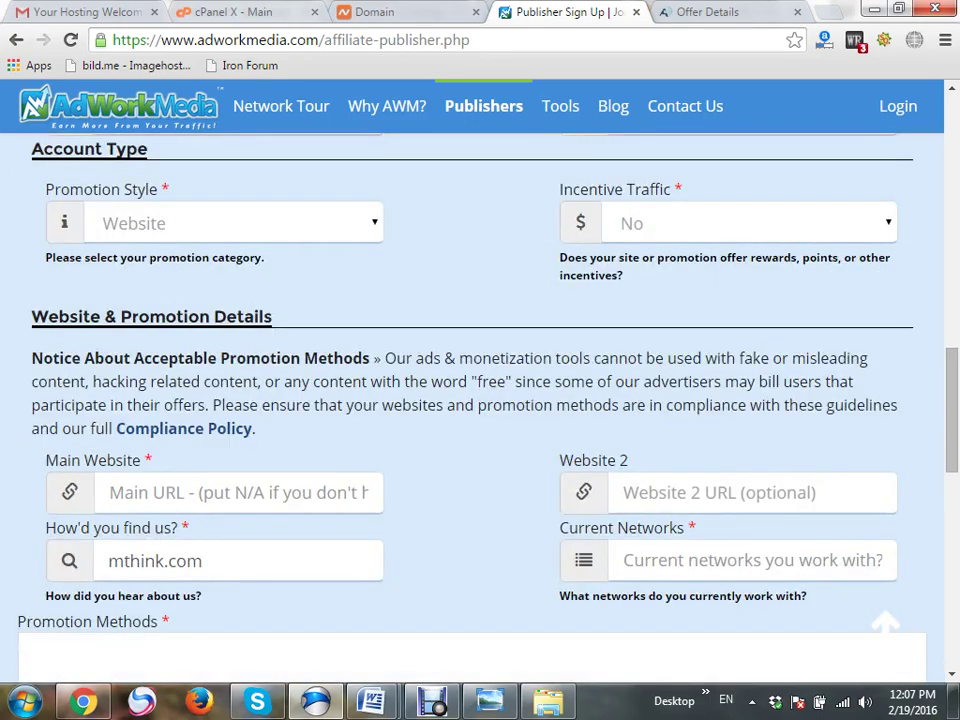
scroll(480, 400, up, 5)
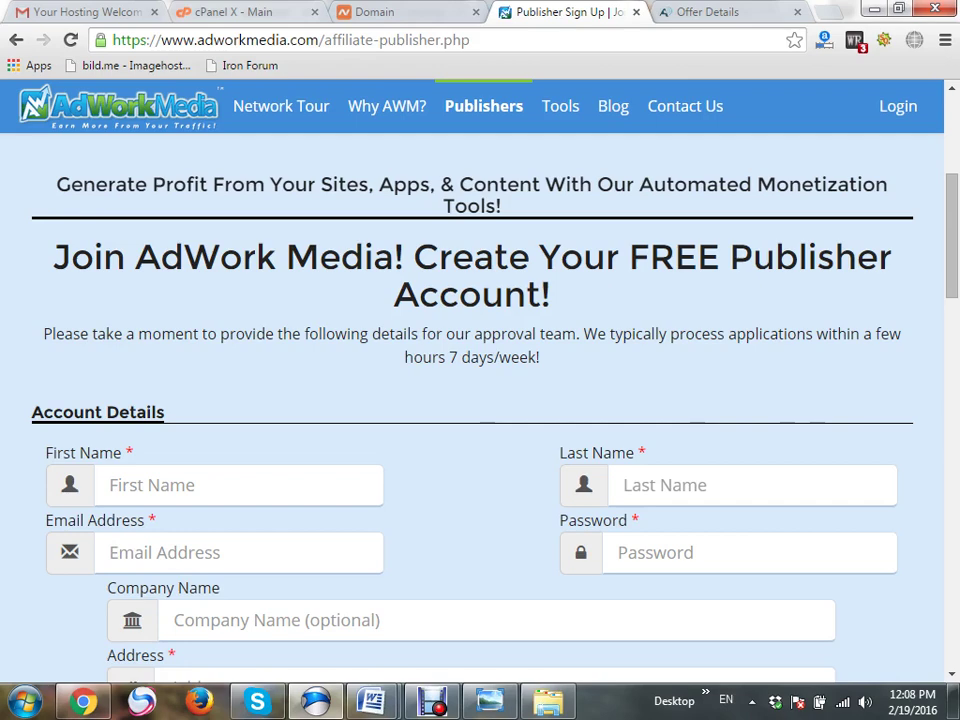
scroll(480, 400, down, 8)
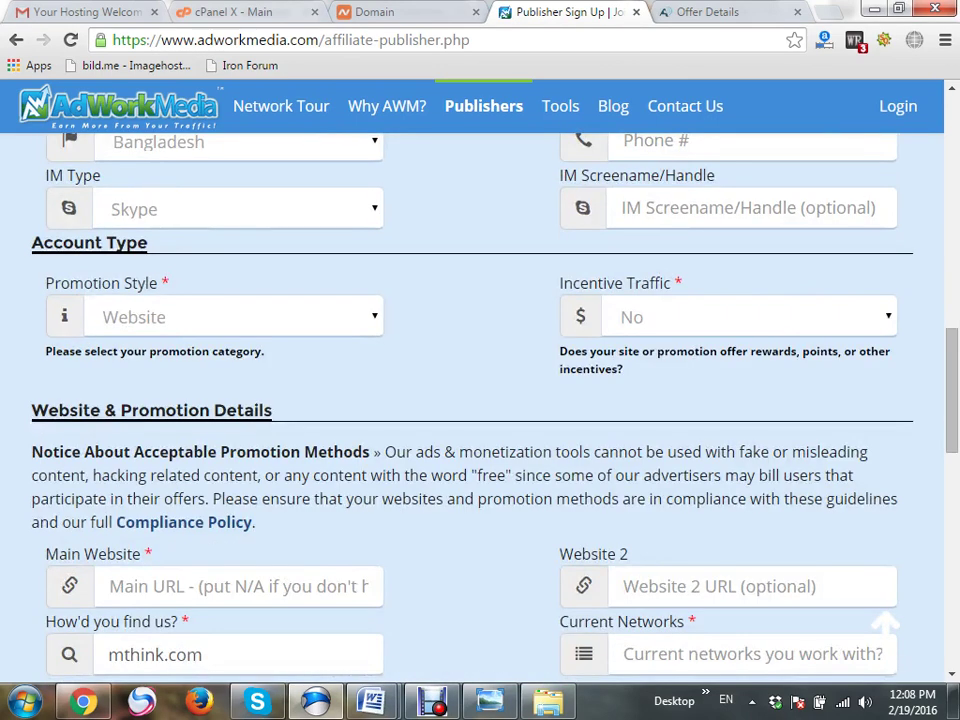
scroll(480, 400, down, 7)
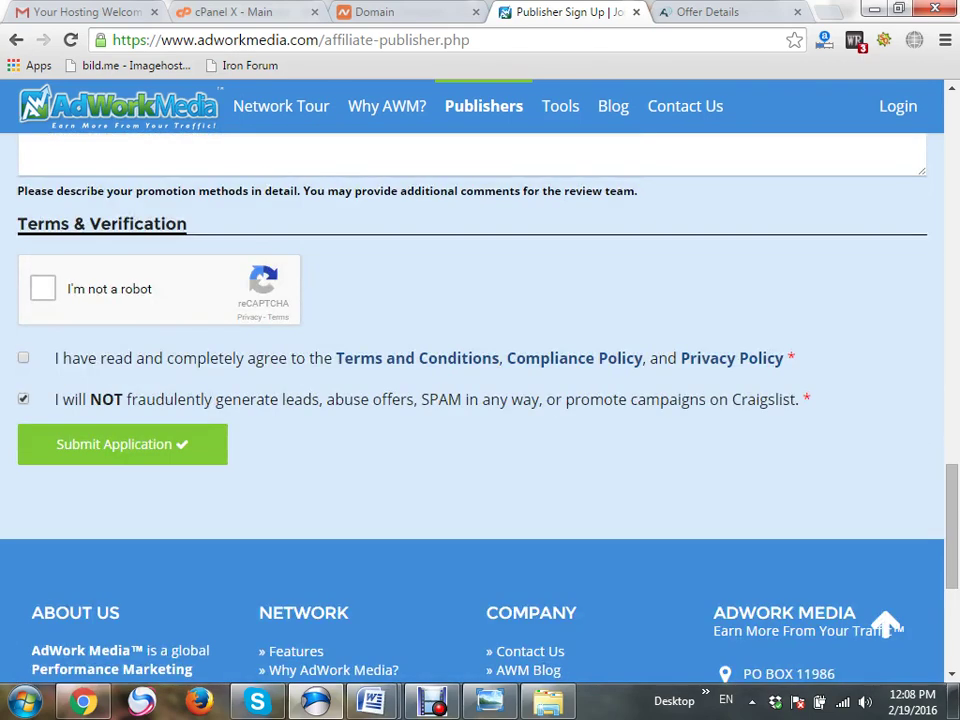